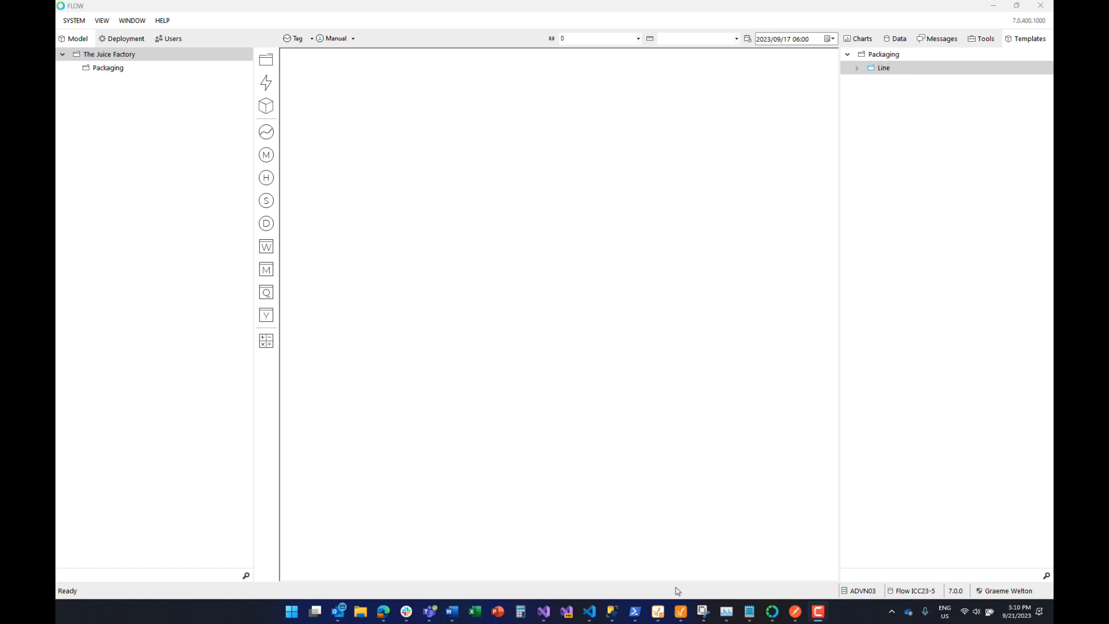
# Step: Switch to Ignition Designer and check the UDT definitions and tags of the MQTT Engine provider
pyautogui.click(681, 615)
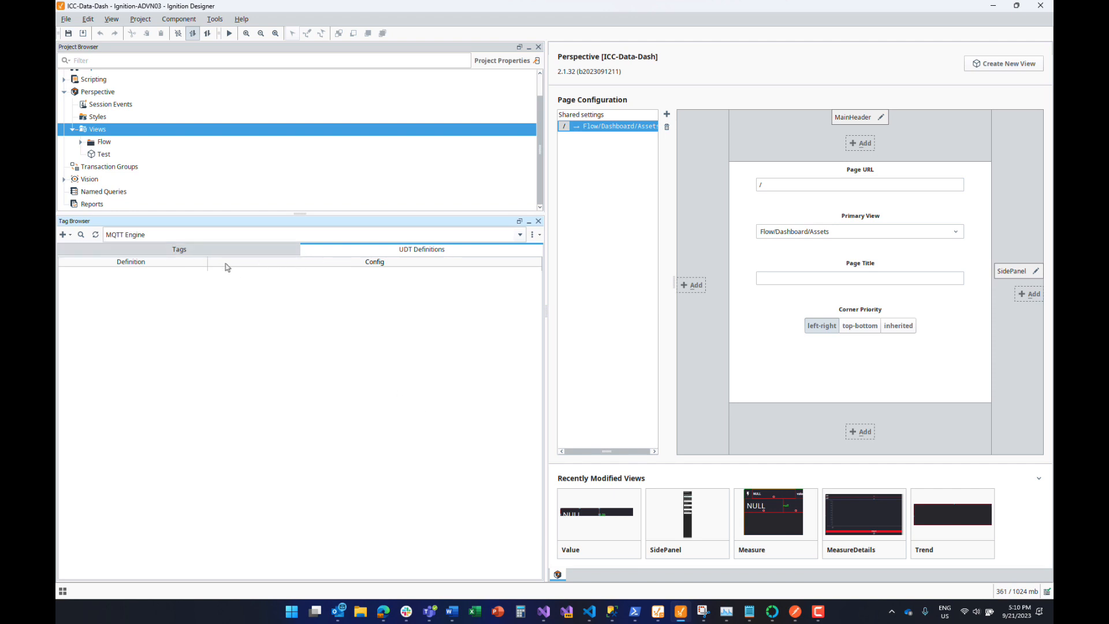
pyautogui.click(192, 255)
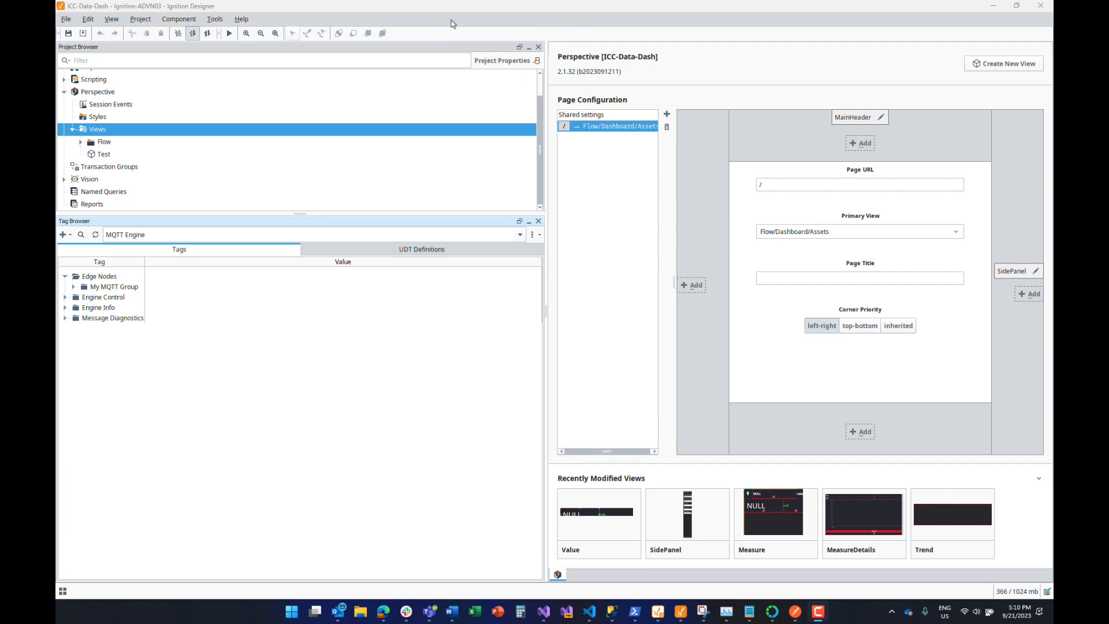
# Step: Switch to Flow and examine the contents of the Line template, including its Filler and Filler Inputs metrics
pyautogui.click(772, 612)
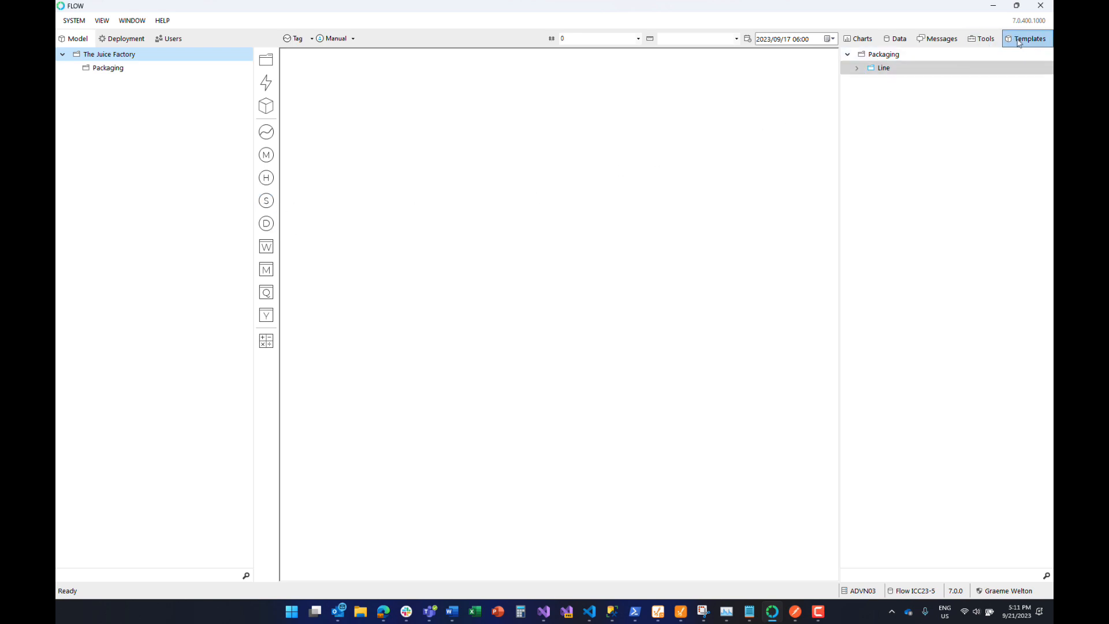
pyautogui.click(857, 67)
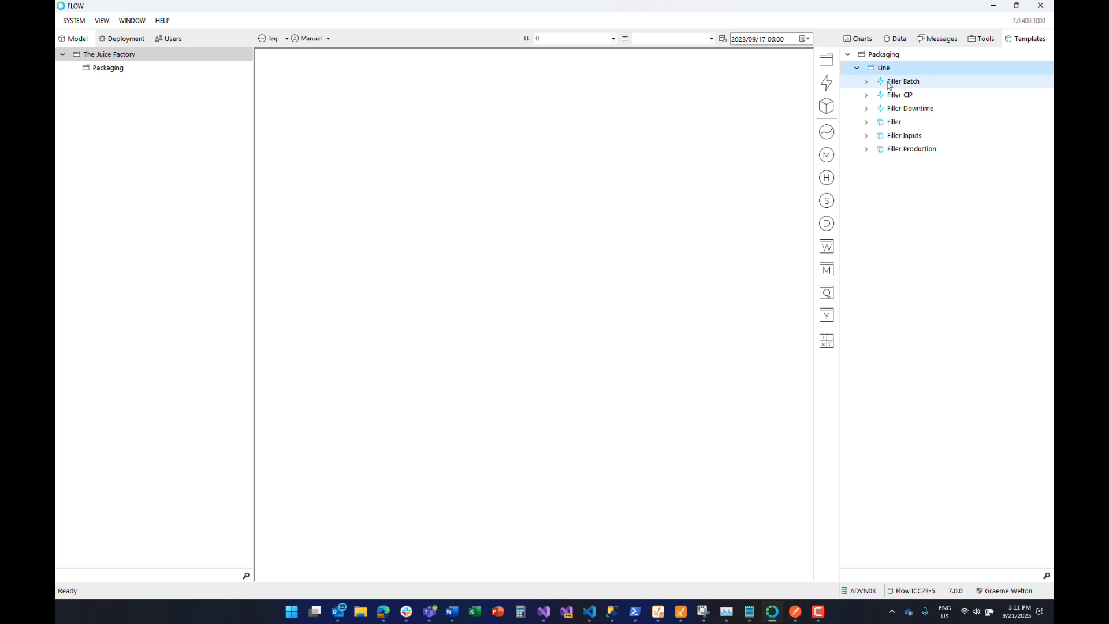
pyautogui.click(867, 123)
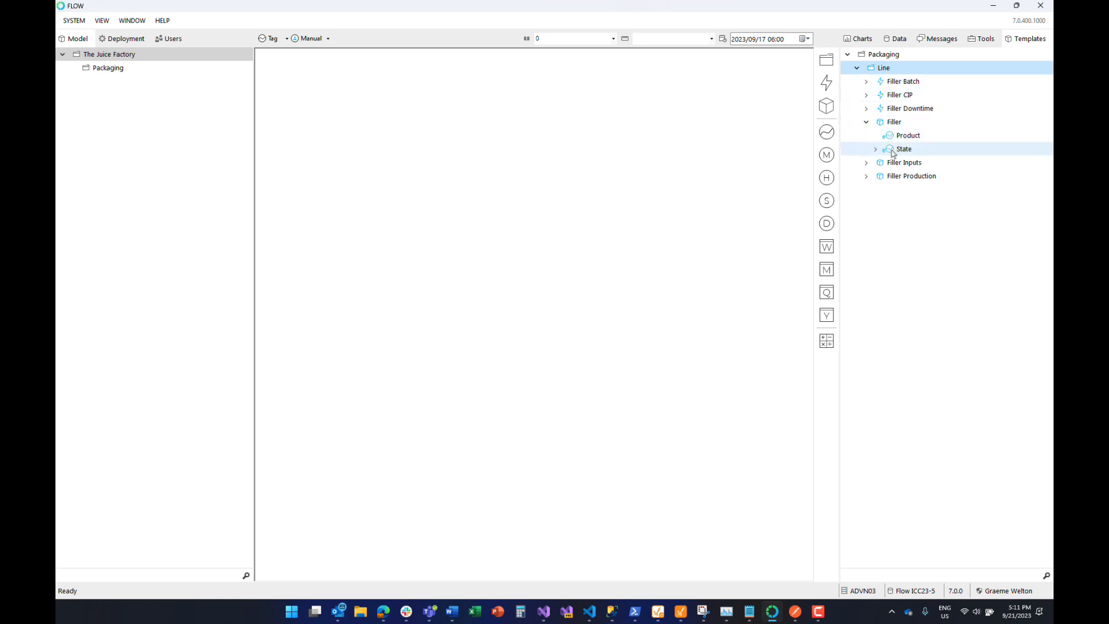
pyautogui.click(876, 149)
pyautogui.click(867, 177)
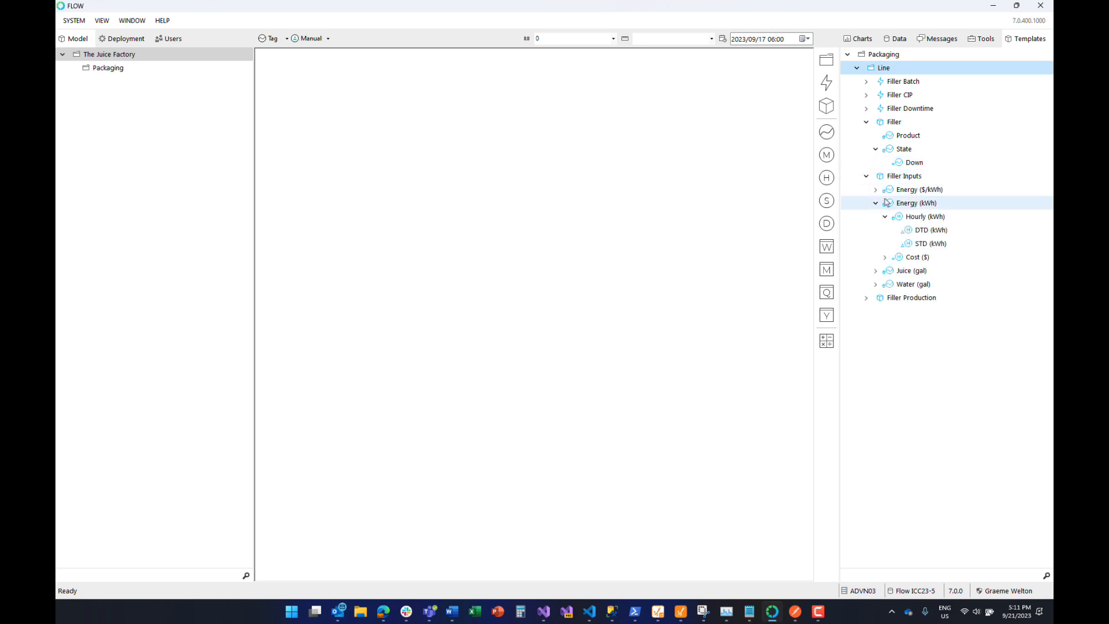
# Step: Show the data sources and deploy the ADVN03 platform
pyautogui.click(901, 42)
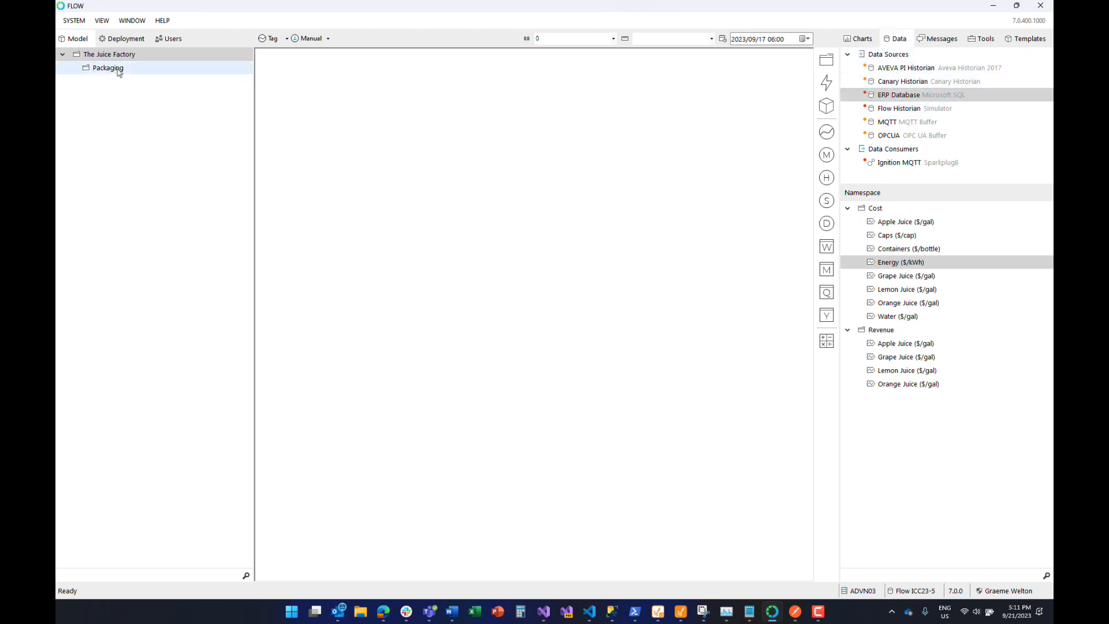
pyautogui.click(124, 39)
pyautogui.rightClick(116, 56)
pyautogui.click(119, 57)
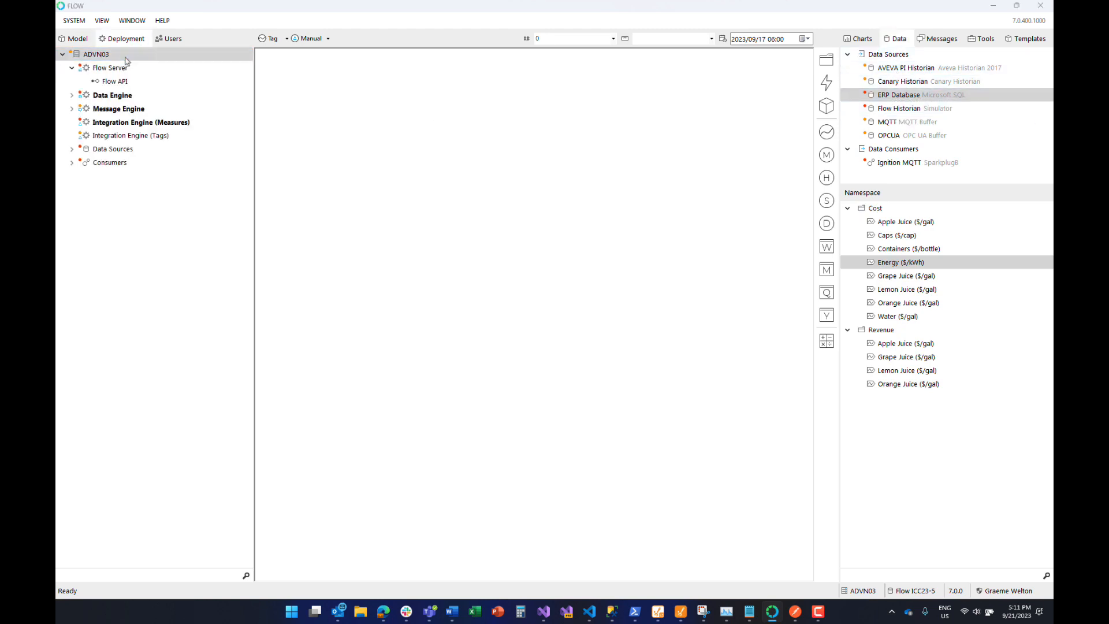
pyautogui.click(575, 347)
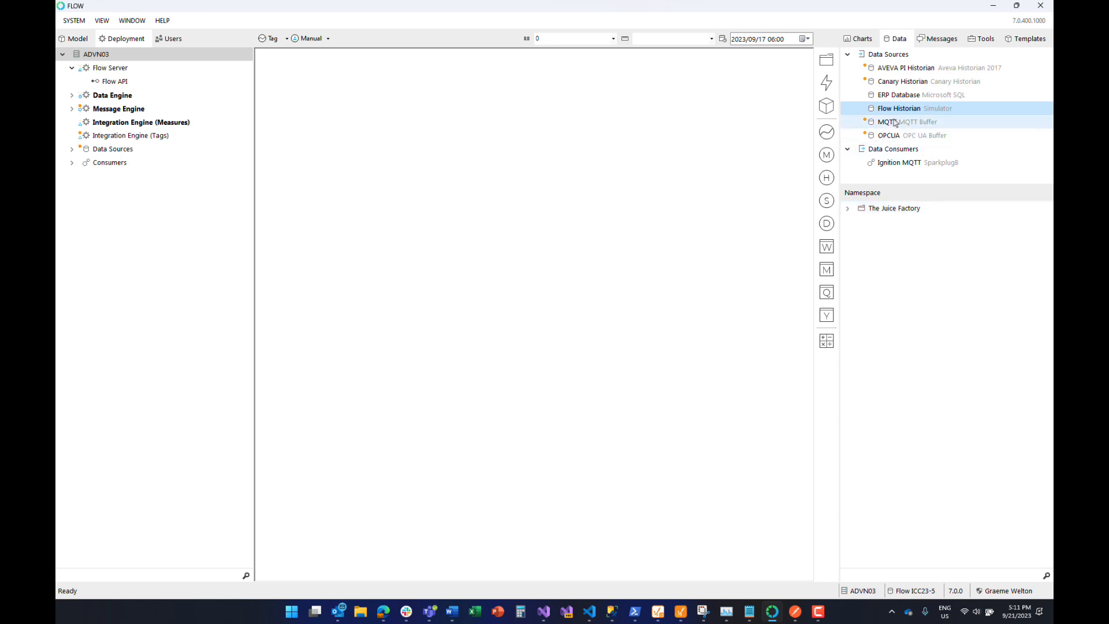
# Step: Browse the Flow Historian namespace down to the Filler 1 and Filler 2 tags under The Juice Factory's Packaging folder
pyautogui.click(848, 209)
pyautogui.click(857, 223)
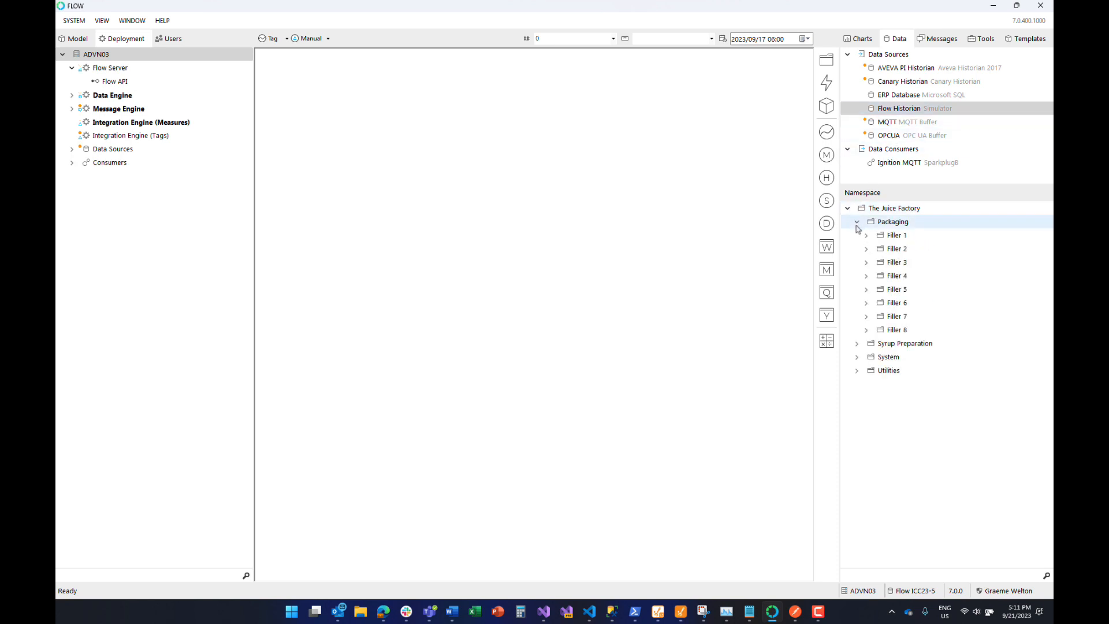
pyautogui.click(866, 235)
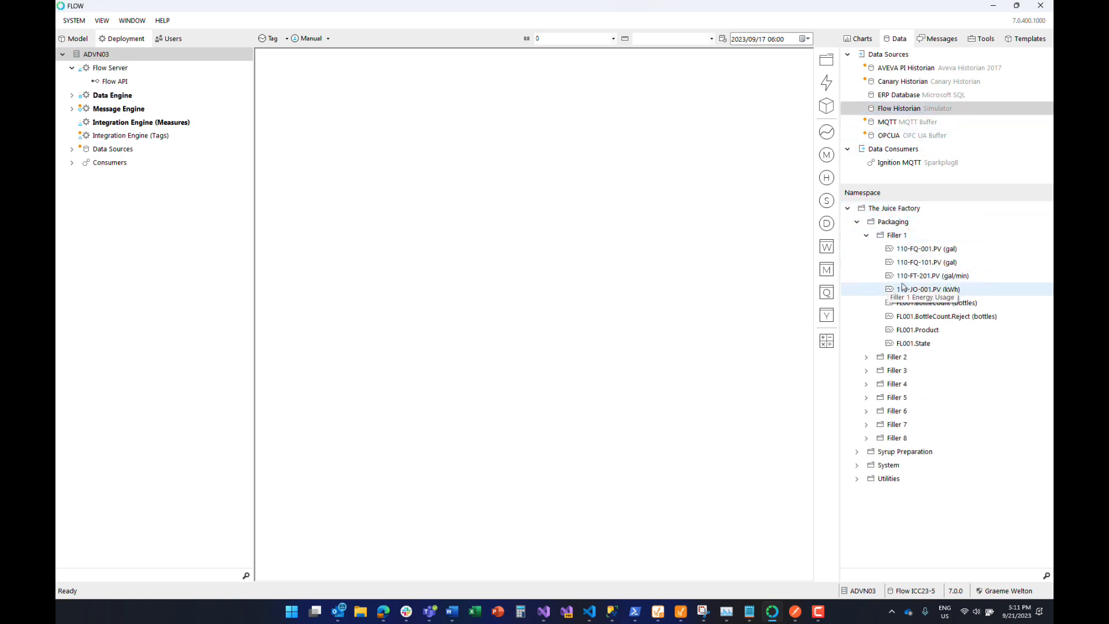
pyautogui.click(867, 357)
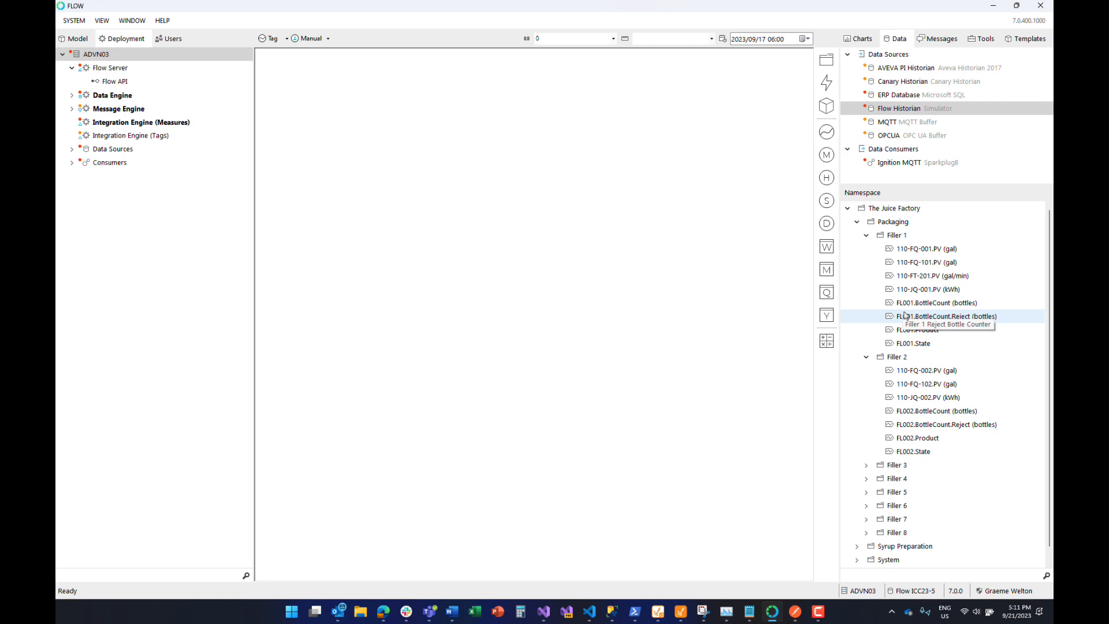
# Step: Open a bulk instantiation of the Line template with the model's Packaging folder as the destination
pyautogui.click(1029, 44)
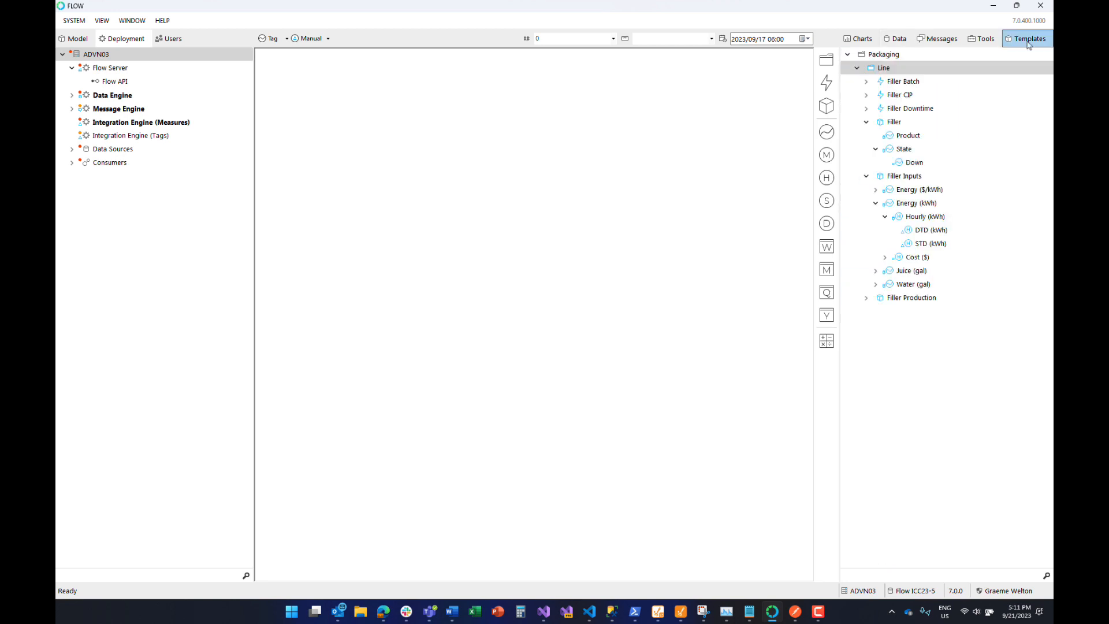
pyautogui.click(866, 121)
pyautogui.click(866, 135)
pyautogui.click(886, 69)
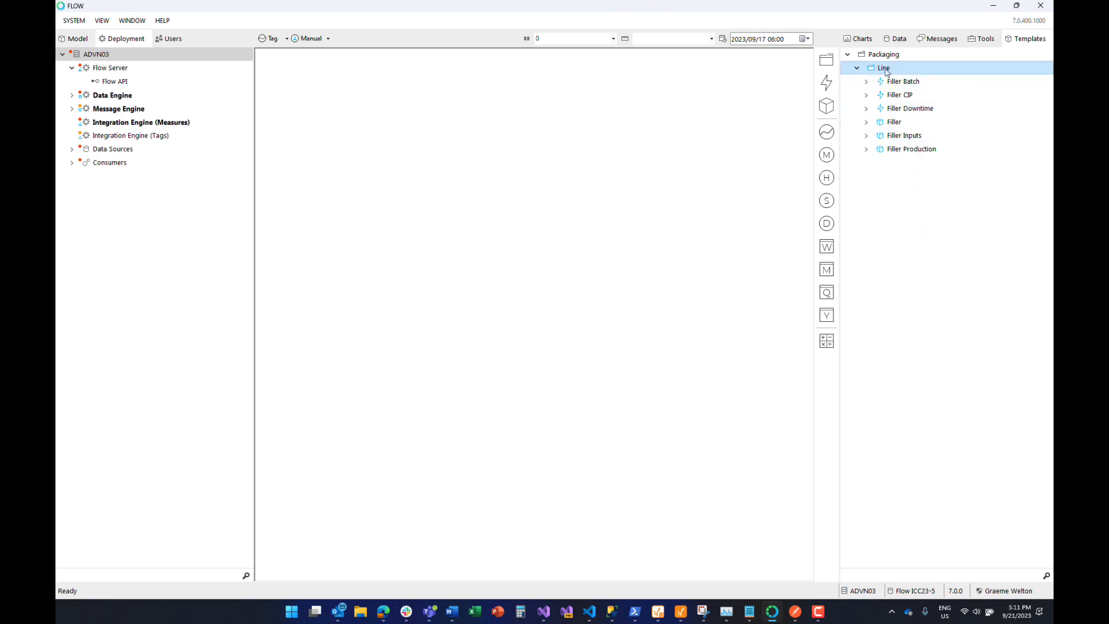
pyautogui.moveTo(887, 72); pyautogui.dragTo(873, 87)
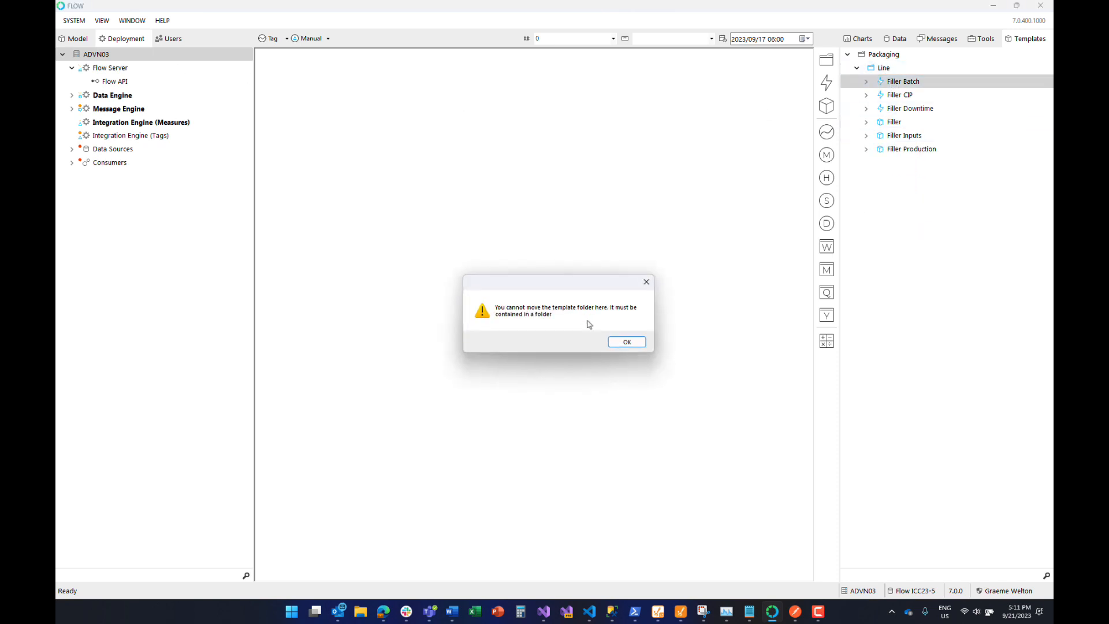
pyautogui.click(627, 342)
pyautogui.click(74, 38)
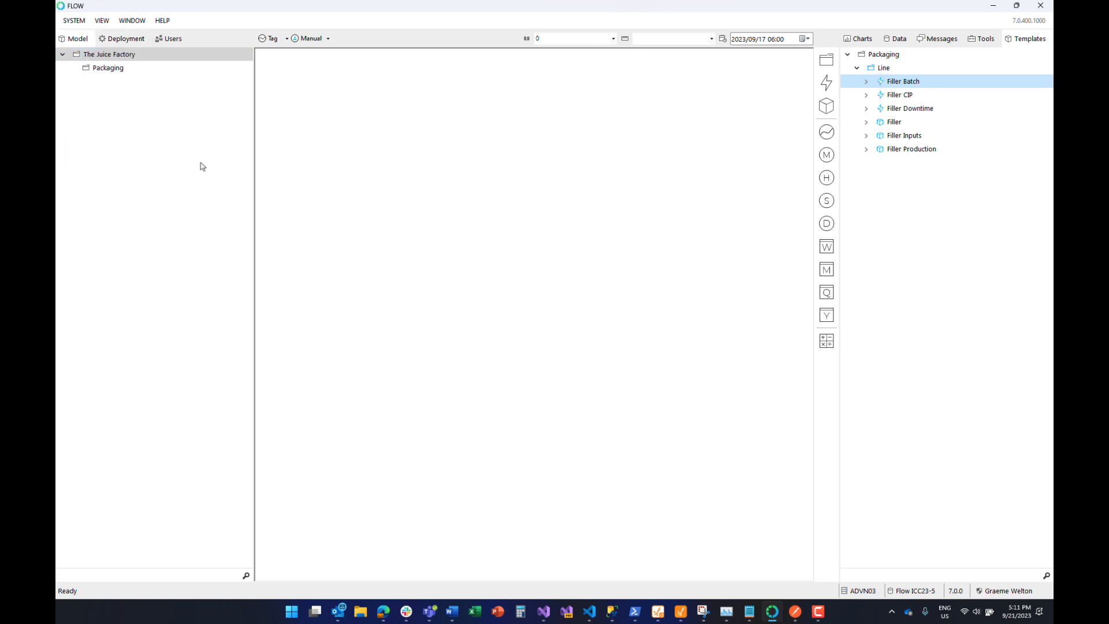
pyautogui.moveTo(907, 108); pyautogui.dragTo(108, 71)
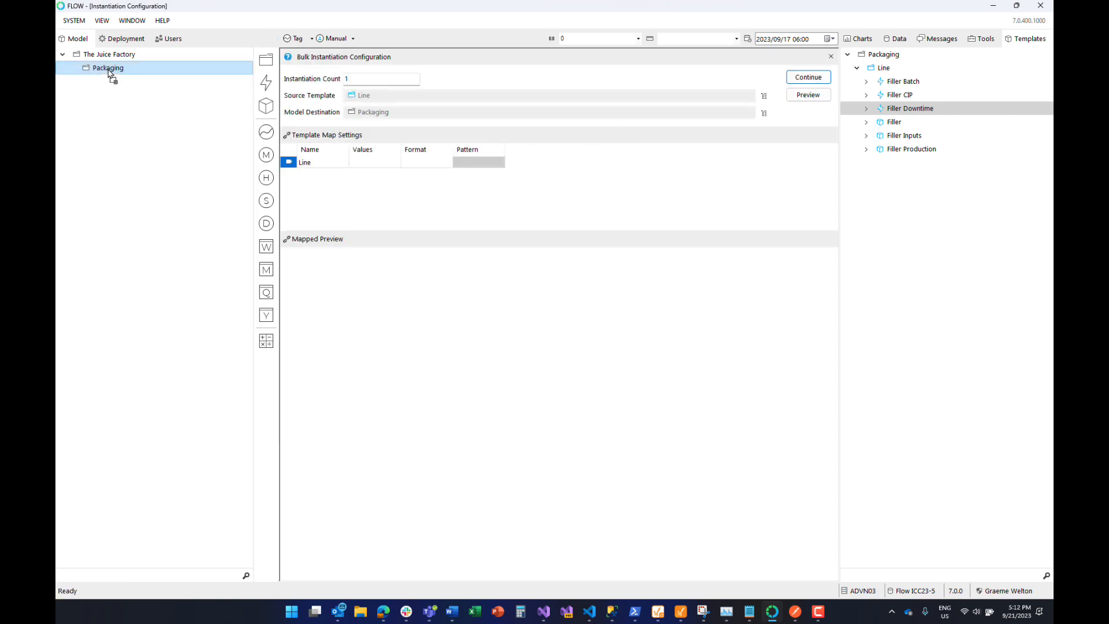
# Step: Set the instantiation count to 8 and the Line values to 1-8, and generate the mapped preview
pyautogui.moveTo(349, 82); pyautogui.dragTo(339, 79)
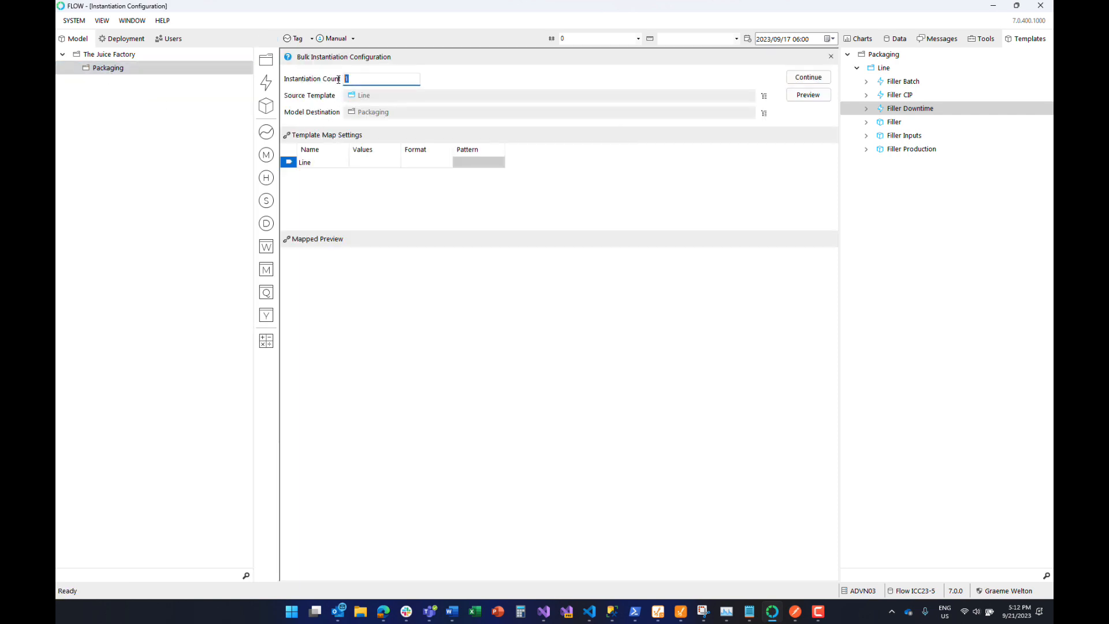
pyautogui.click(364, 164)
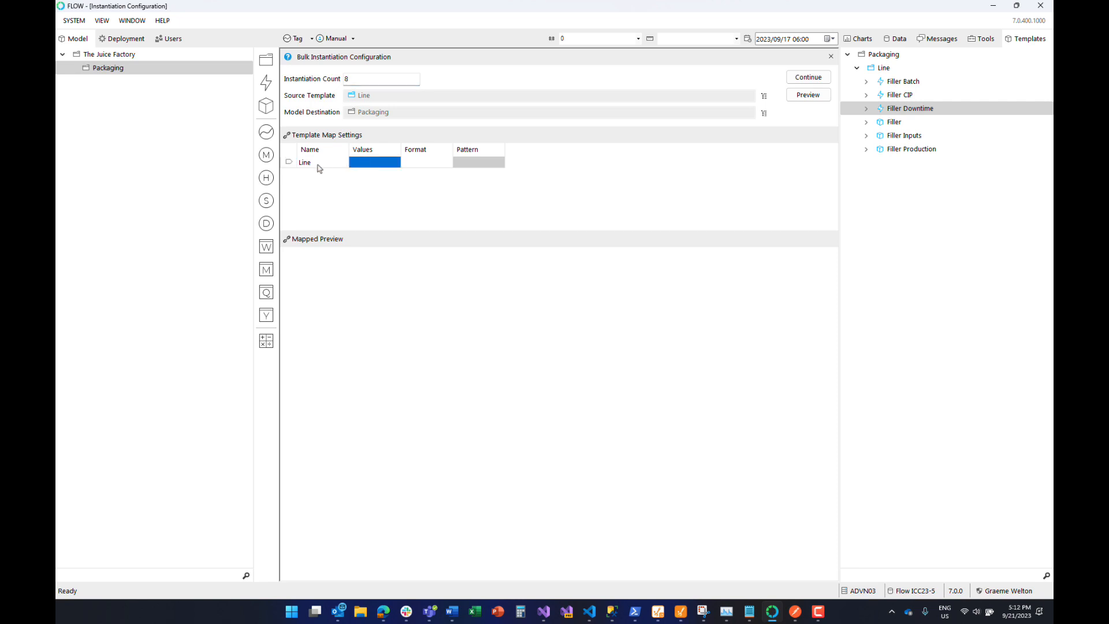
pyautogui.write('1-8')
pyautogui.click(809, 96)
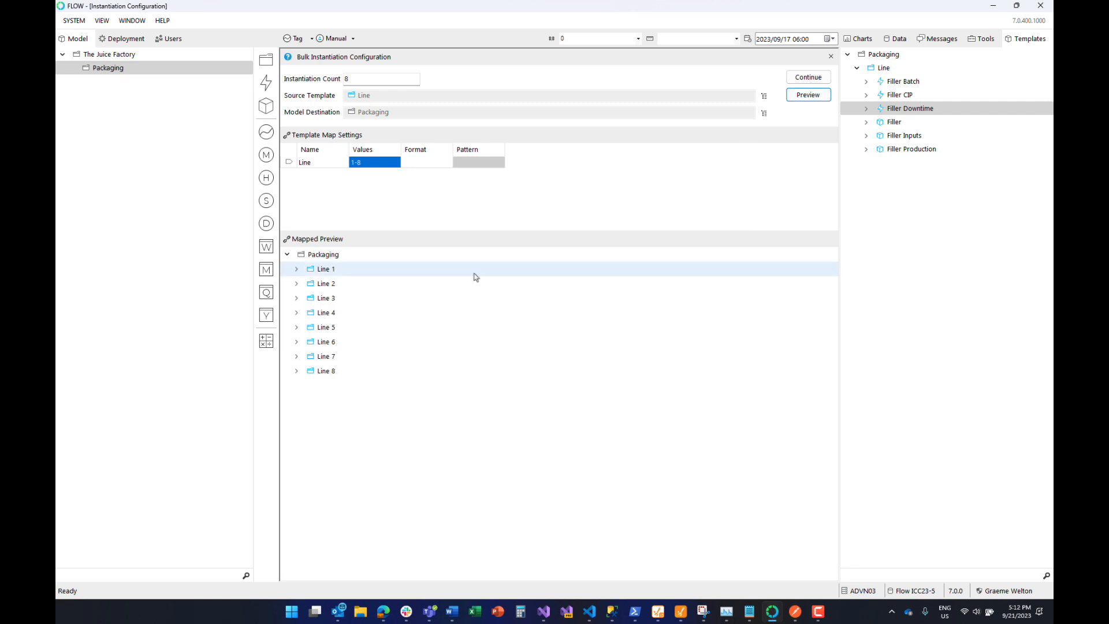
# Step: Check the contents of Line 1 and Line 2 in the mapped preview and create the line instances
pyautogui.click(297, 269)
pyautogui.click(297, 371)
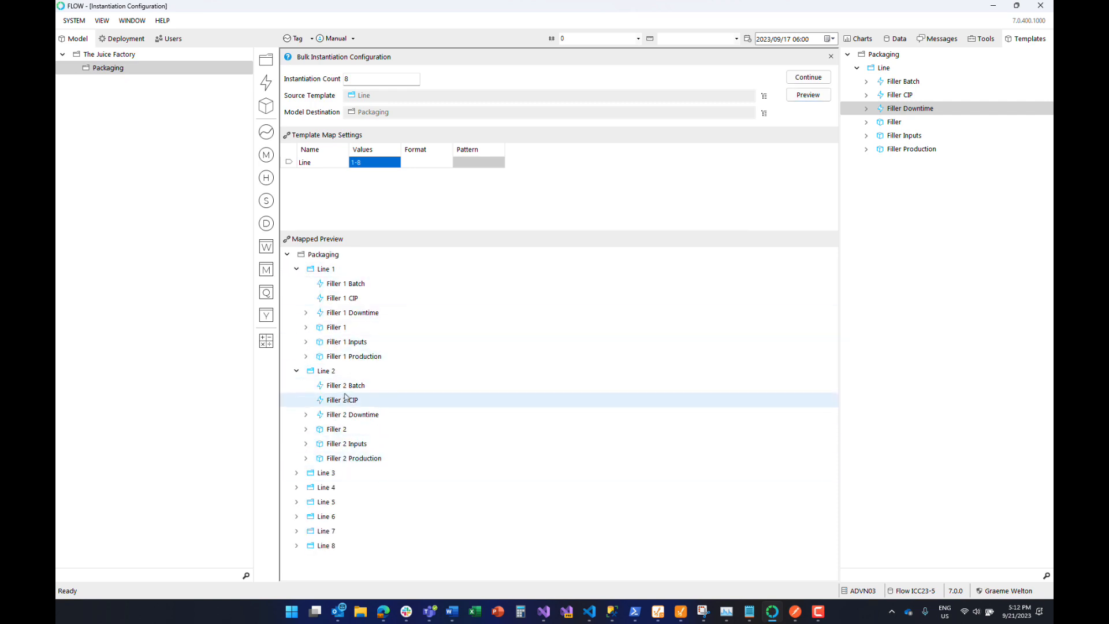
pyautogui.click(808, 77)
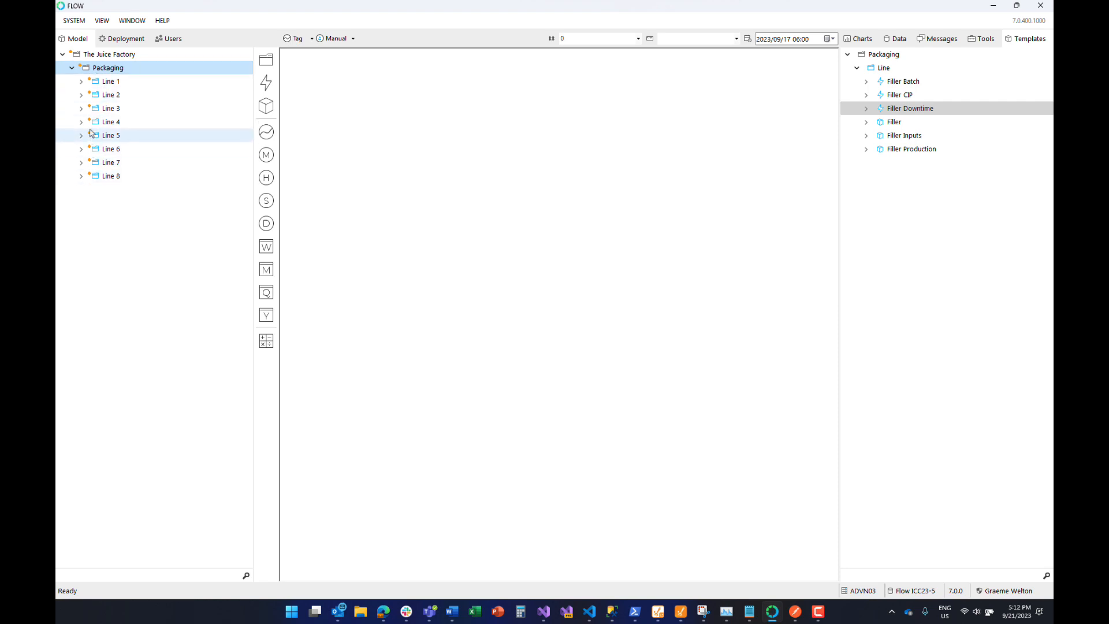
# Step: Deploy the Packaging folder with all of its contents and check the deployment view
pyautogui.rightClick(102, 72)
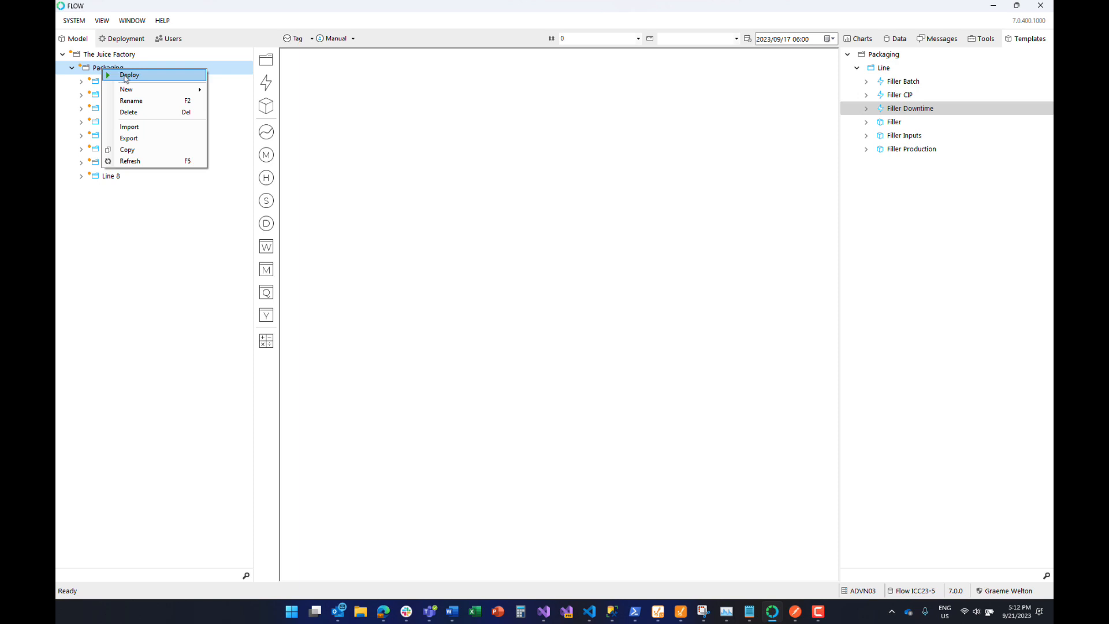
pyautogui.click(126, 75)
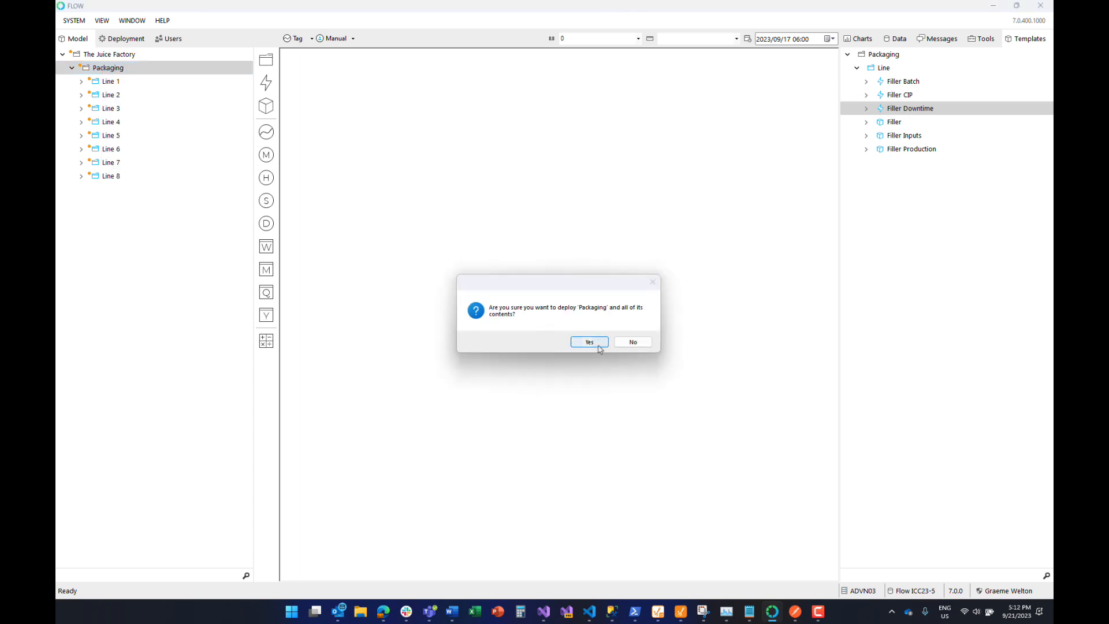
pyautogui.click(599, 346)
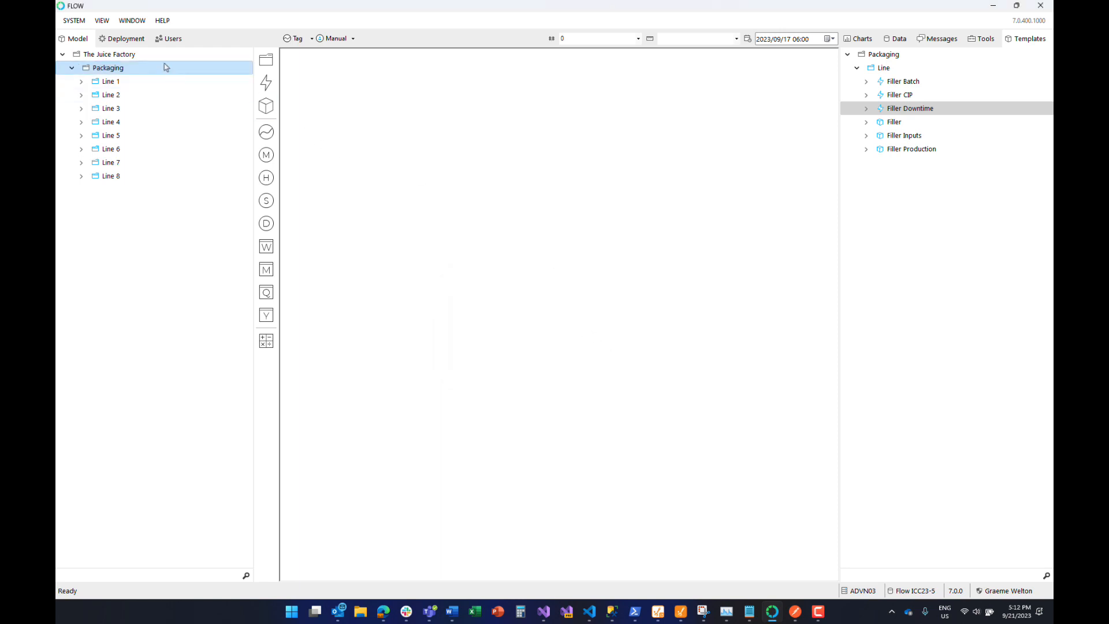
pyautogui.click(137, 44)
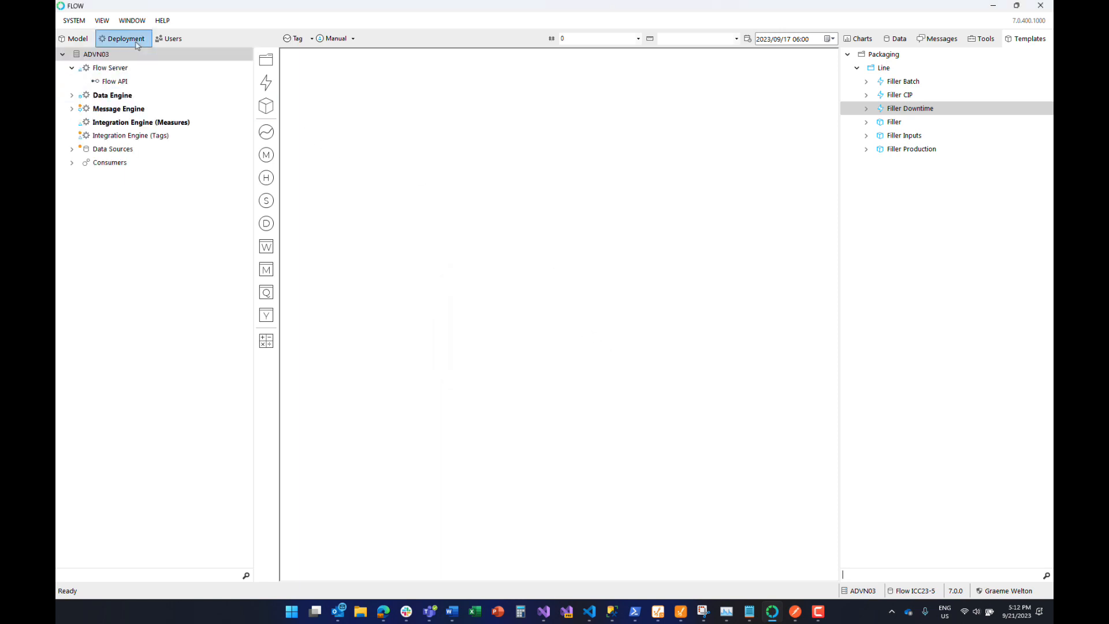
pyautogui.click(75, 41)
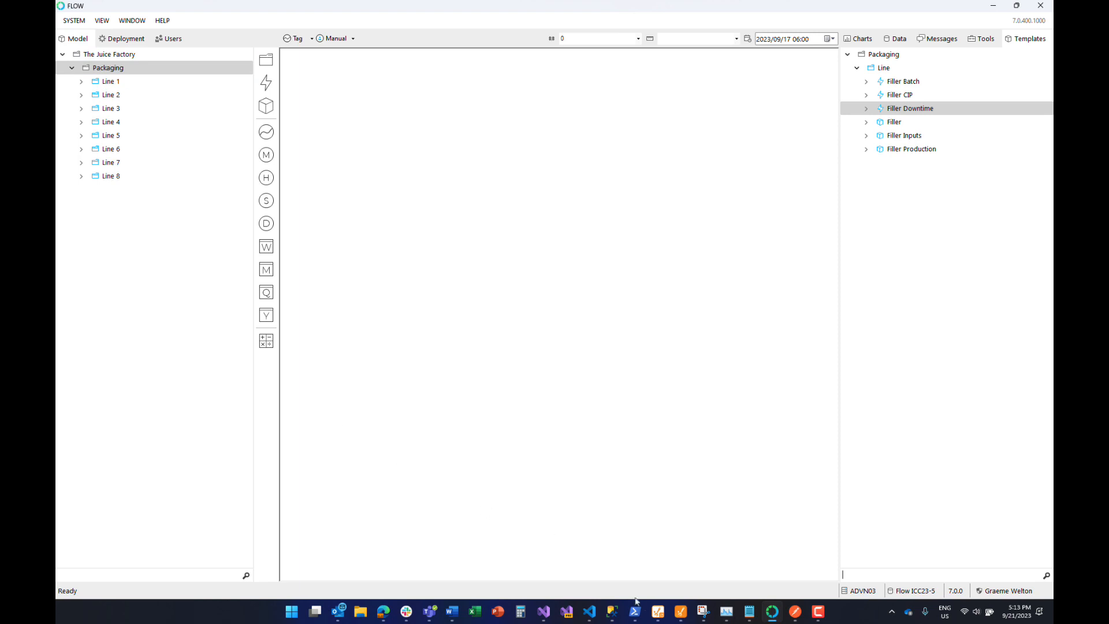
# Step: Switch to Ignition Designer and inspect the Flow node's tags under Edge Nodes > Flow Nodes
pyautogui.click(680, 617)
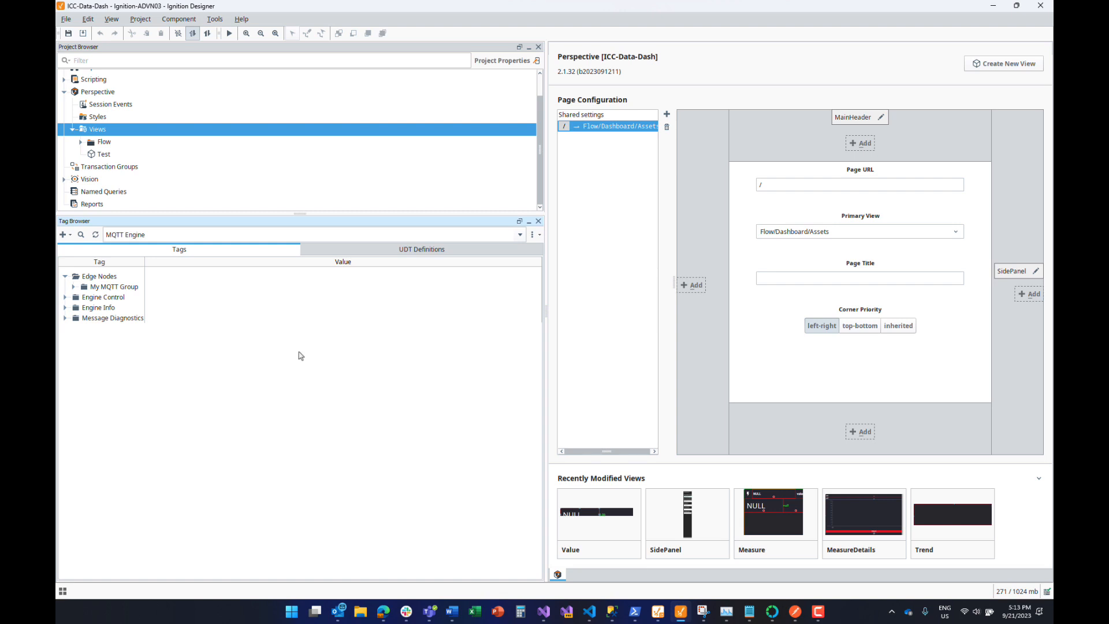
pyautogui.click(330, 255)
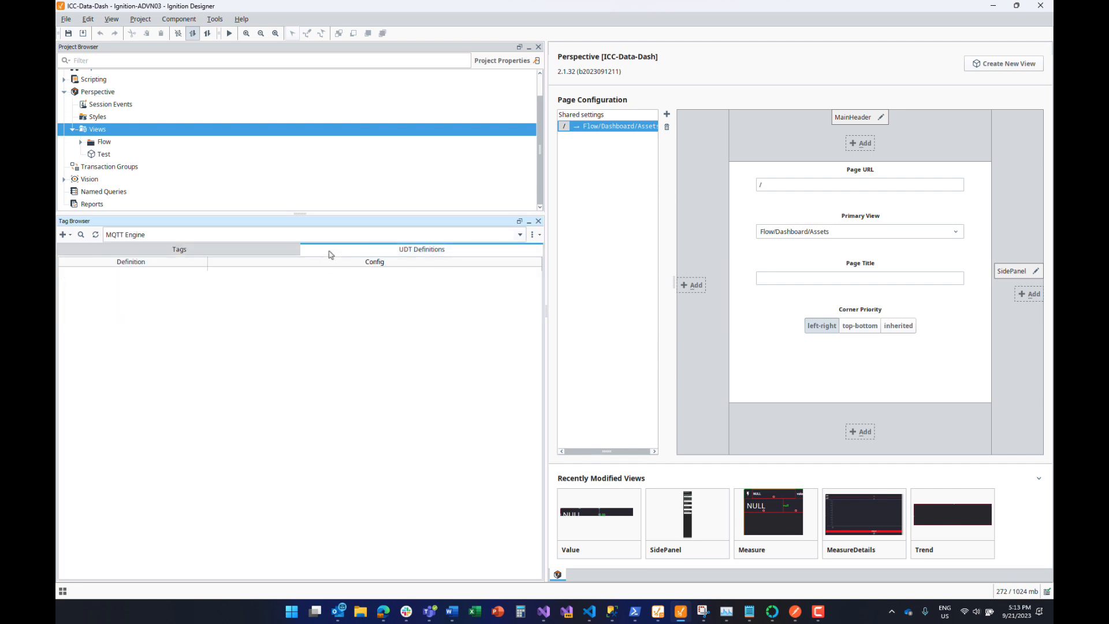
pyautogui.click(239, 254)
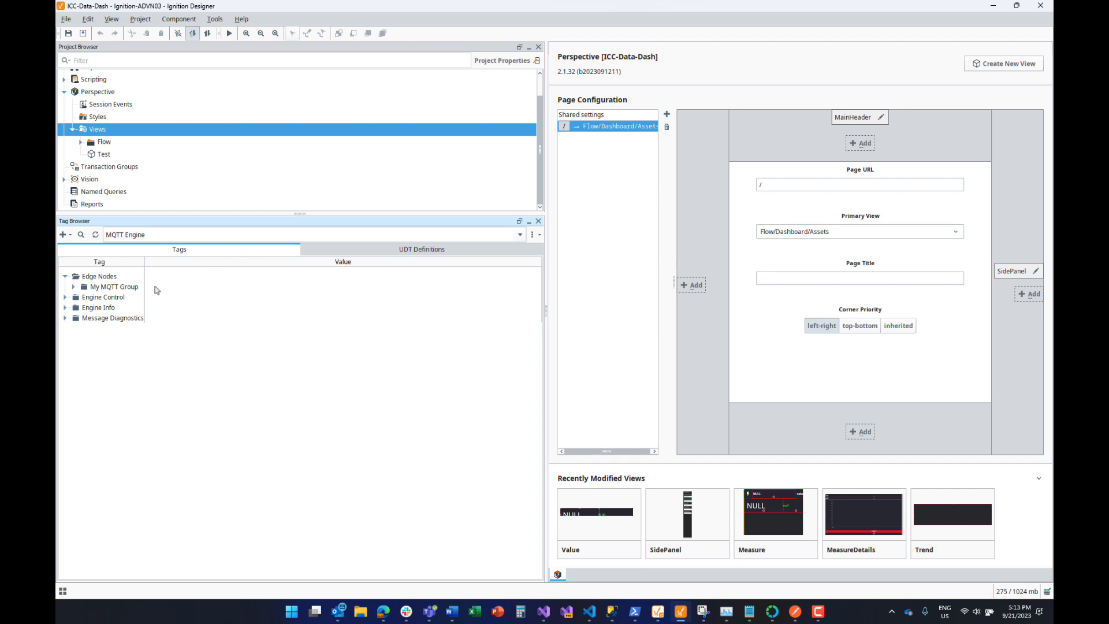
pyautogui.click(74, 287)
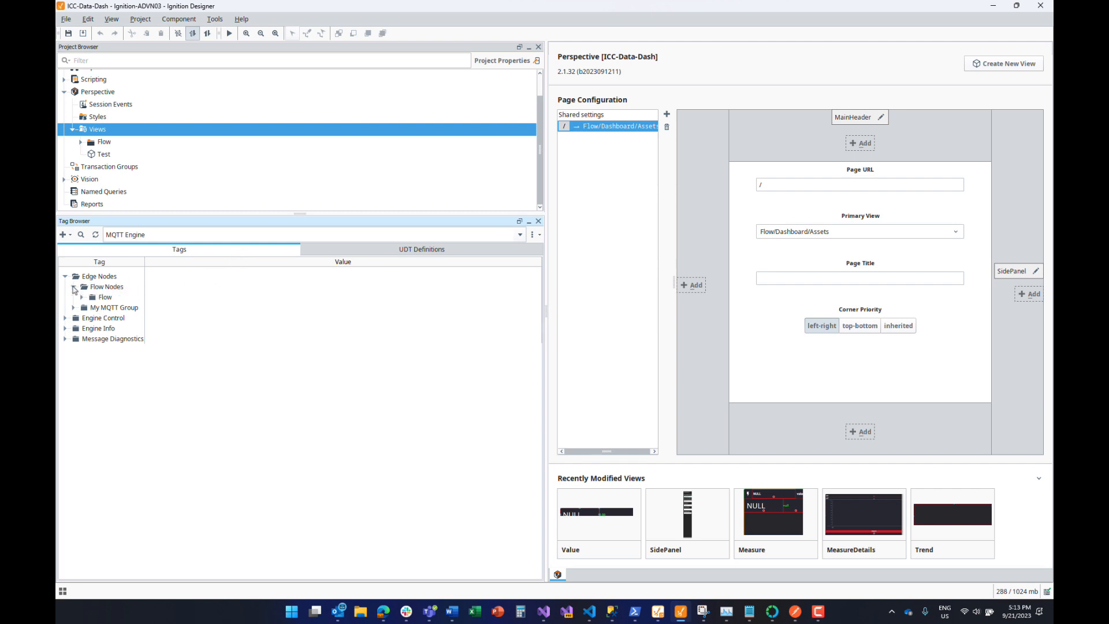
pyautogui.click(81, 297)
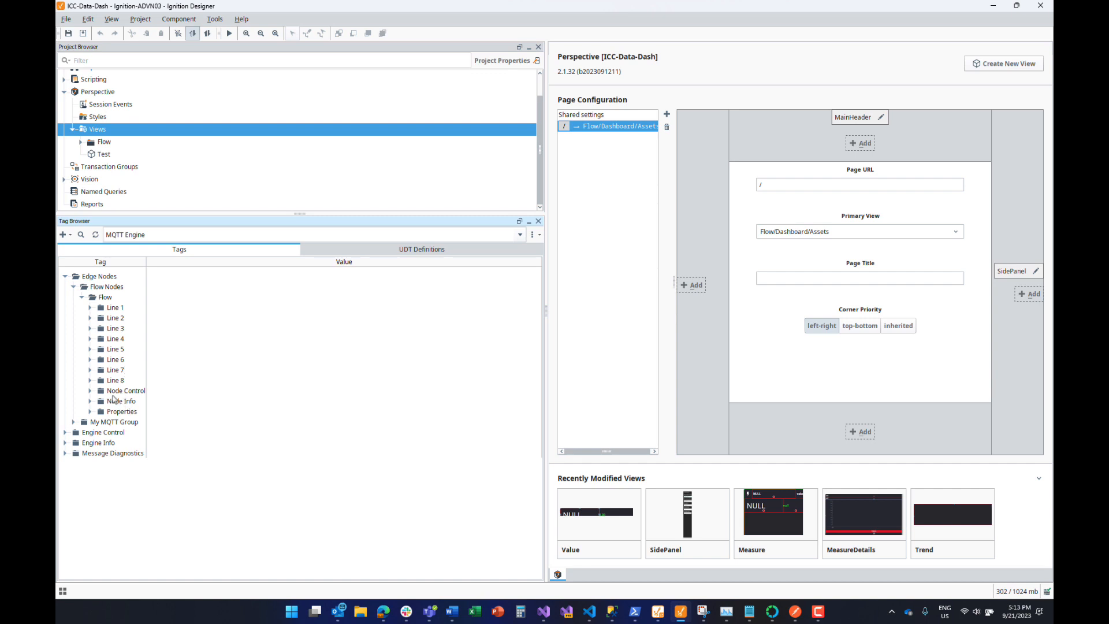
# Step: Inspect the Filler and Filler Inputs members of the Line UDT definition under Flow Software
pyautogui.click(385, 252)
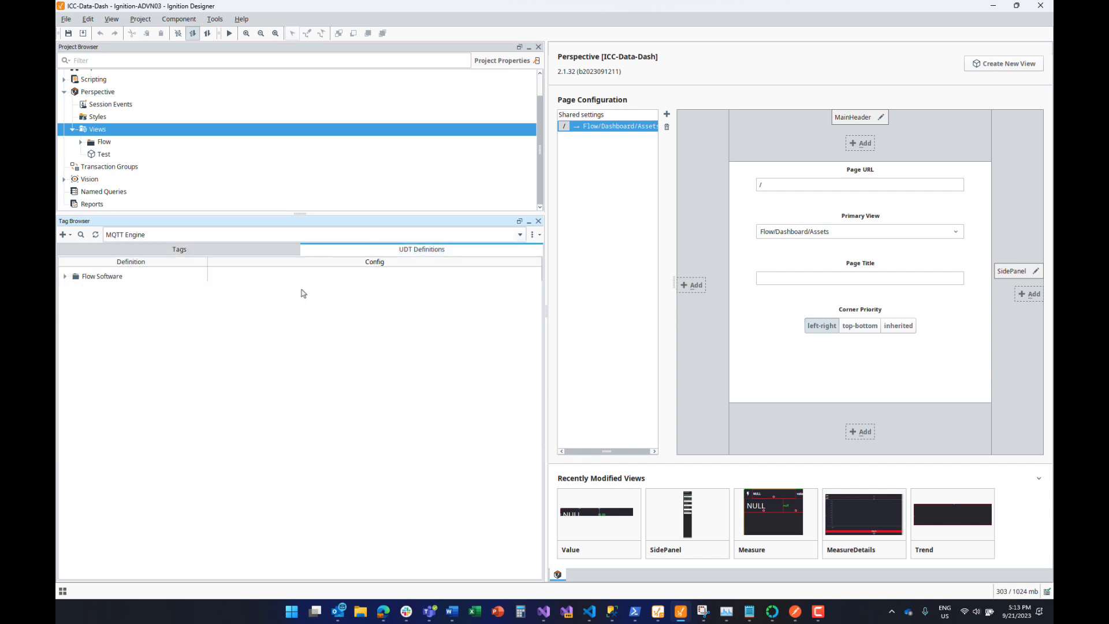
pyautogui.click(66, 277)
pyautogui.click(73, 287)
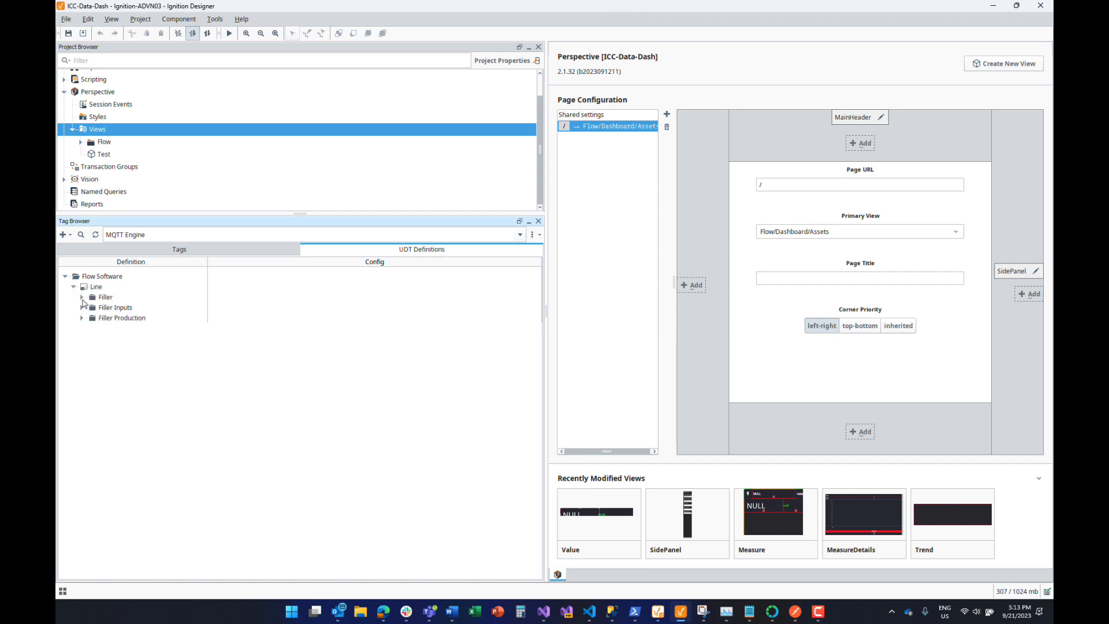
pyautogui.click(82, 299)
pyautogui.click(82, 328)
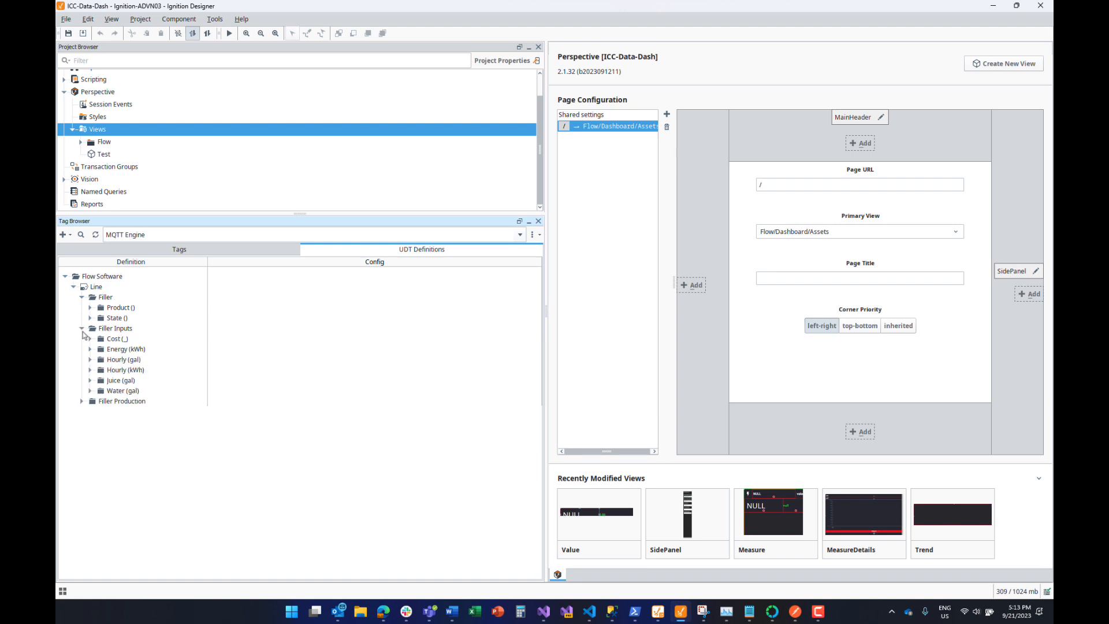
# Step: Inspect the Filler Production member of the Line UDT definition and compare the structure with the Line template in Flow
pyautogui.click(82, 401)
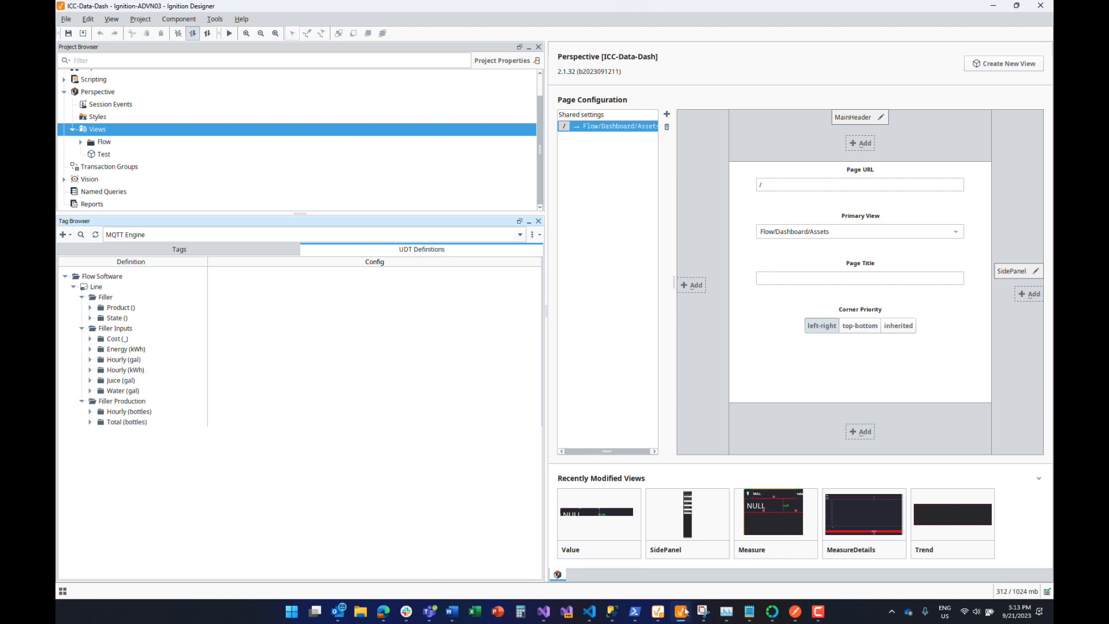
pyautogui.click(773, 612)
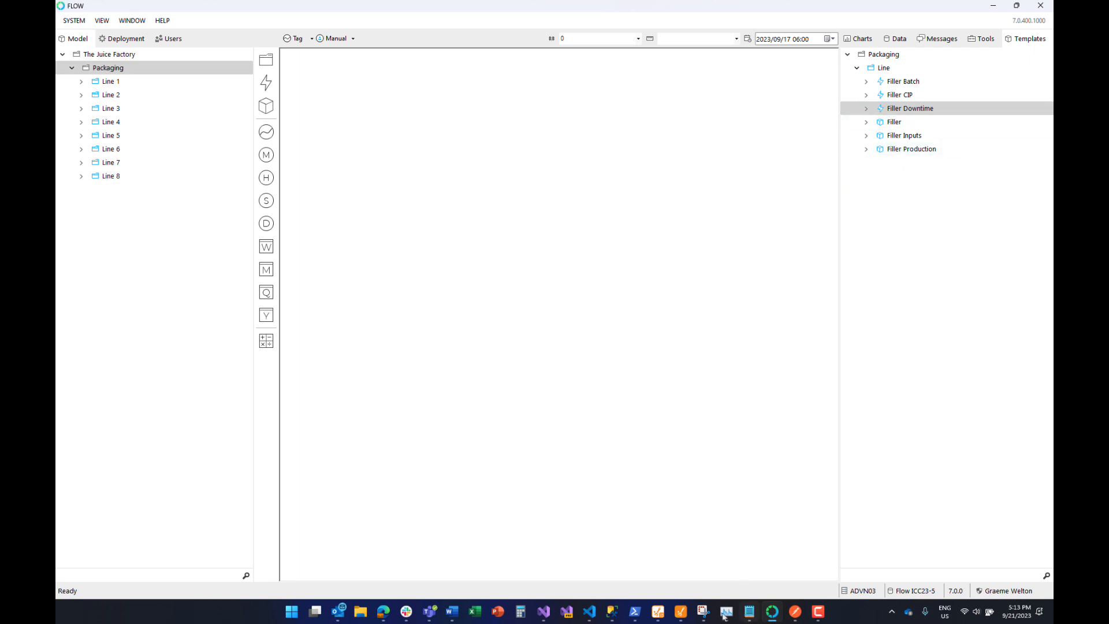
pyautogui.click(681, 613)
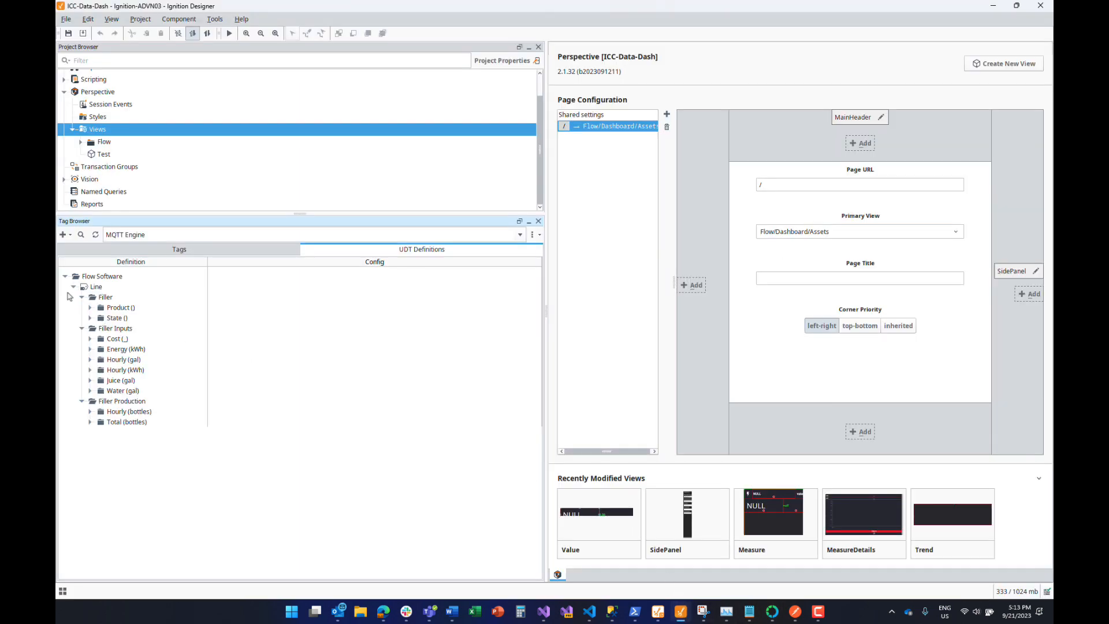
# Step: Browse the MQTT Engine tags to the Line 1 instance and inspect its Filler and Filler Inputs folders
pyautogui.click(114, 250)
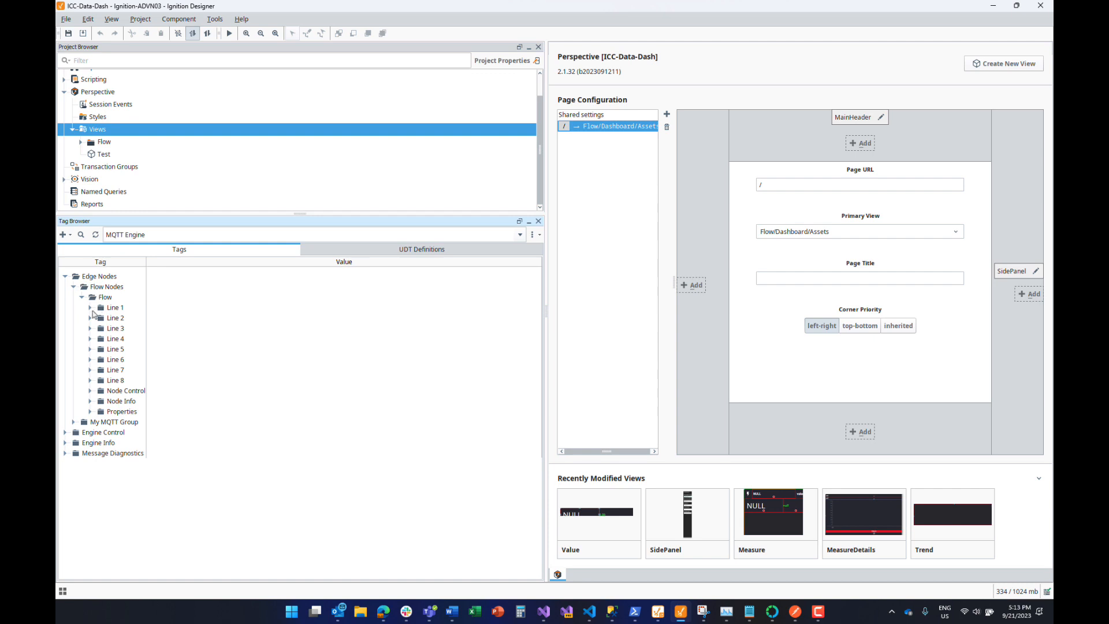
pyautogui.click(90, 308)
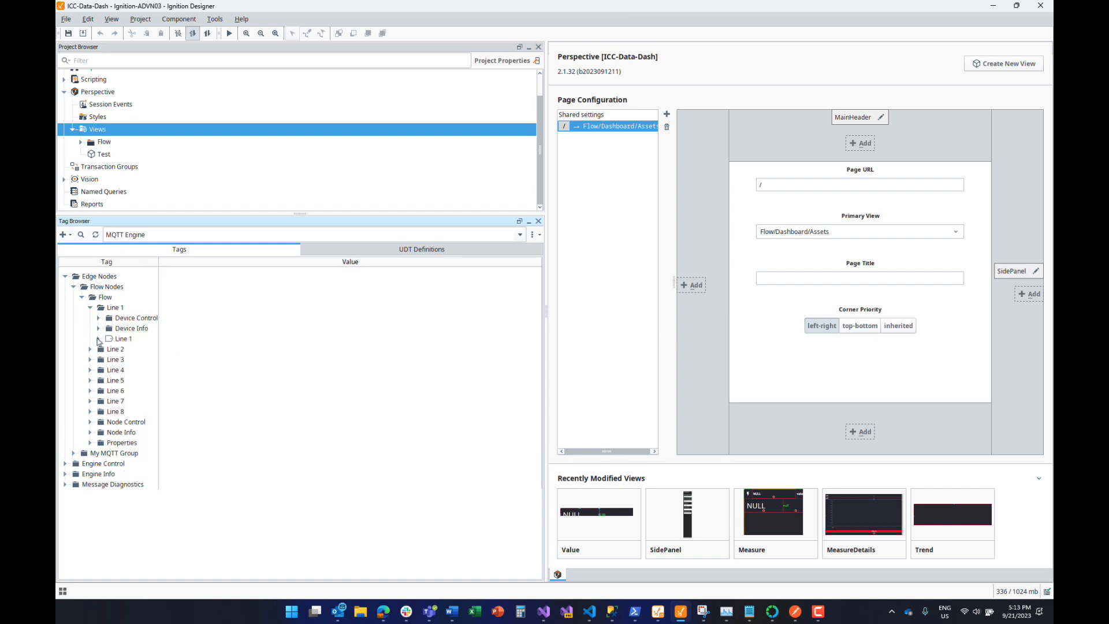
pyautogui.click(98, 339)
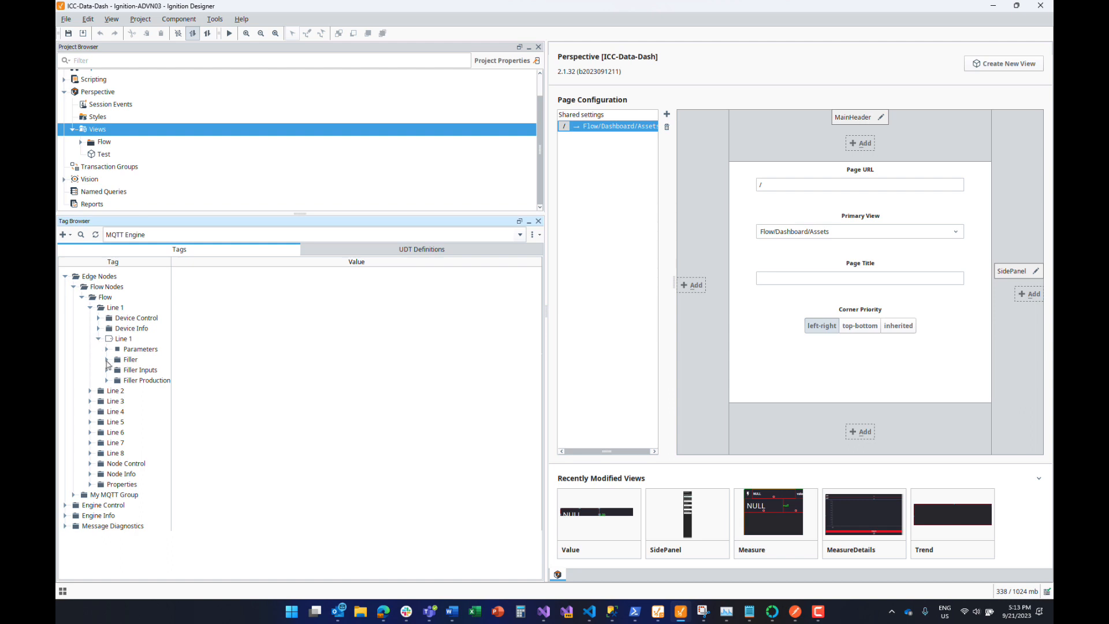
pyautogui.click(107, 360)
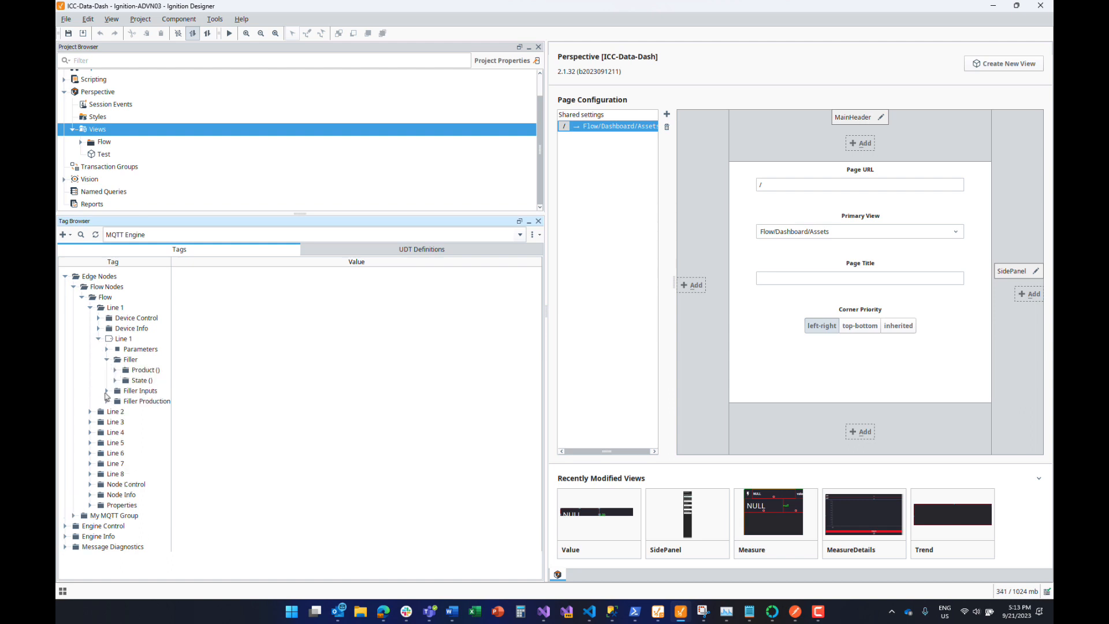
pyautogui.click(107, 392)
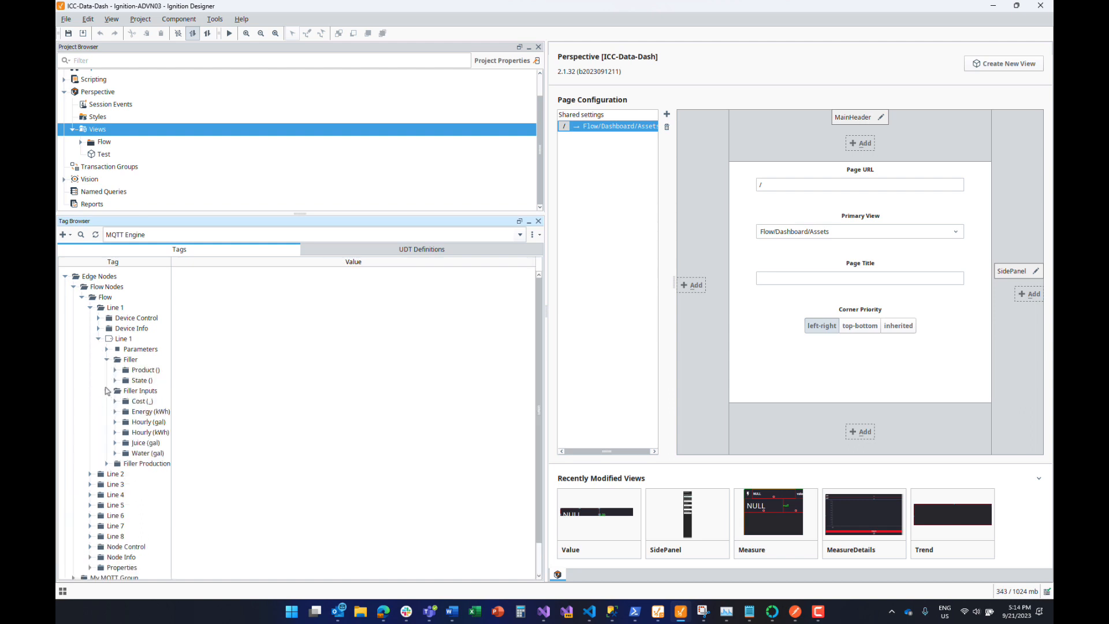
# Step: Examine the Value and Start tags of Hourly (gal) under Line 1's Filler Inputs, in Hourly > Production (Calendar)
pyautogui.click(115, 412)
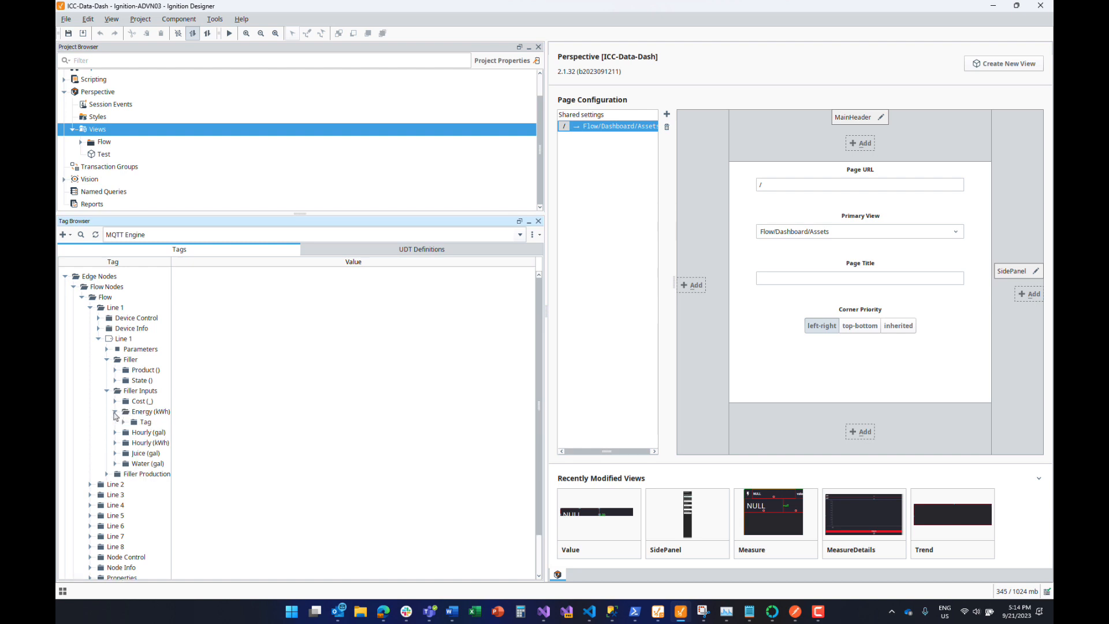
pyautogui.click(115, 413)
pyautogui.click(115, 423)
pyautogui.click(141, 435)
pyautogui.click(124, 433)
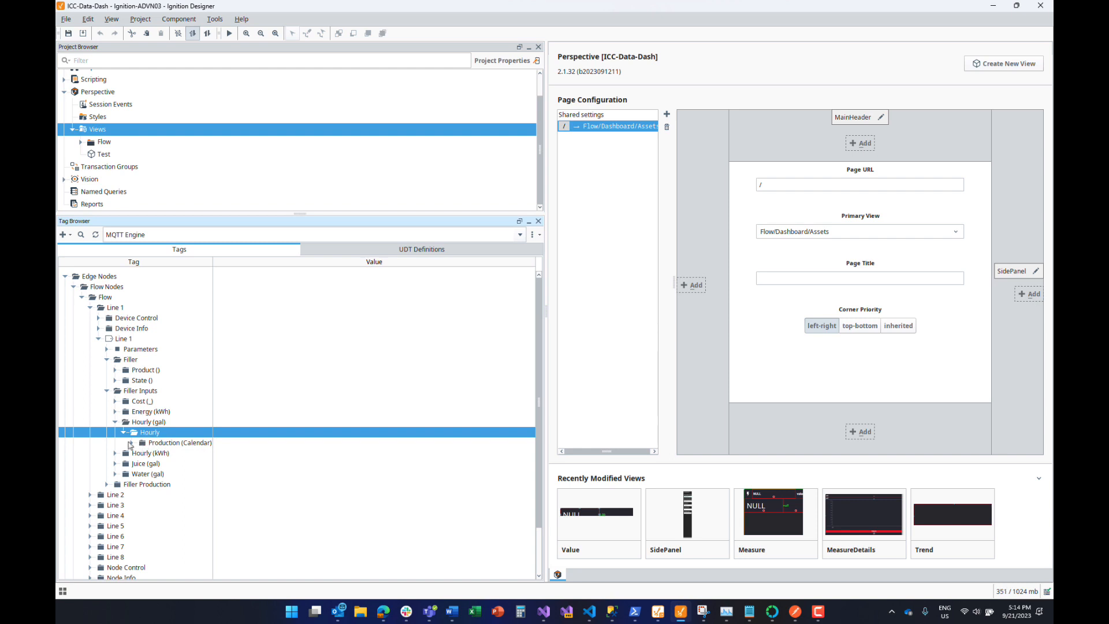
pyautogui.click(132, 442)
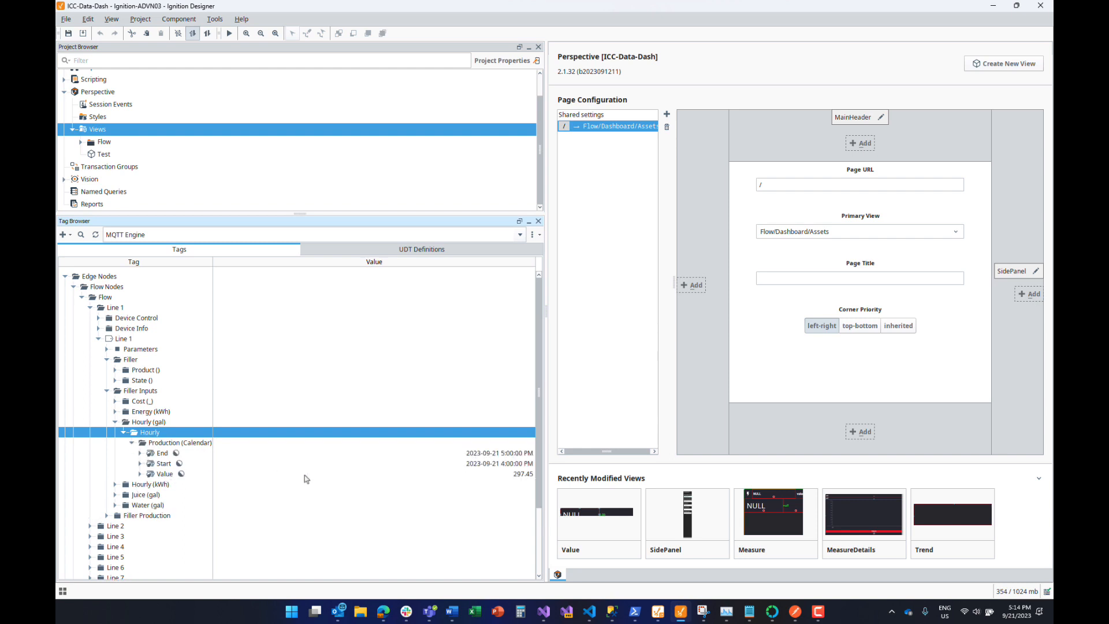
pyautogui.click(518, 477)
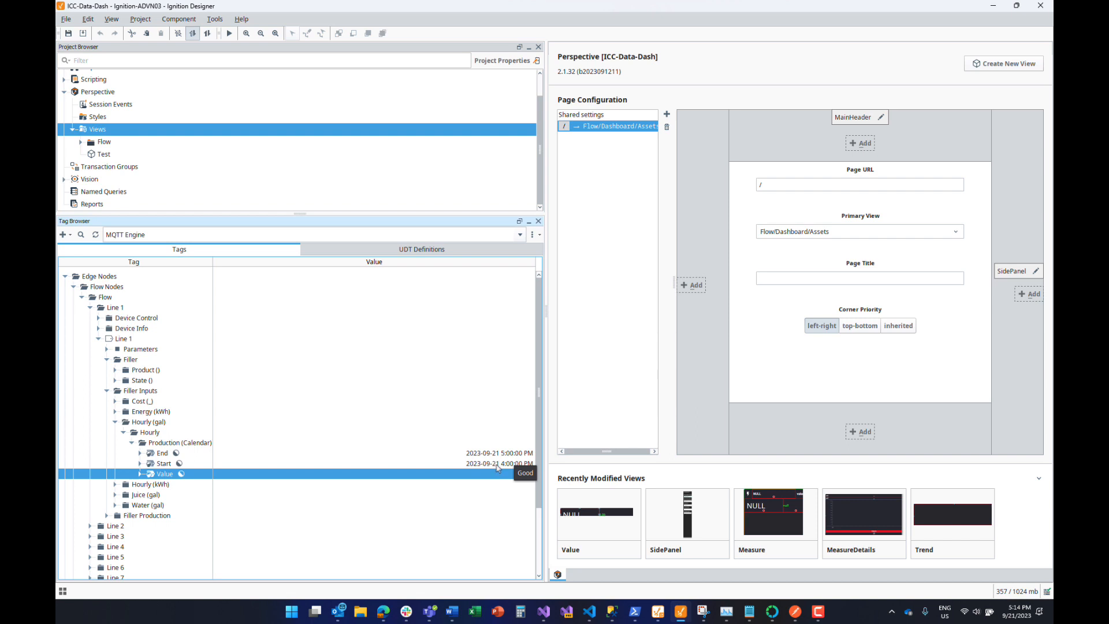
pyautogui.click(497, 464)
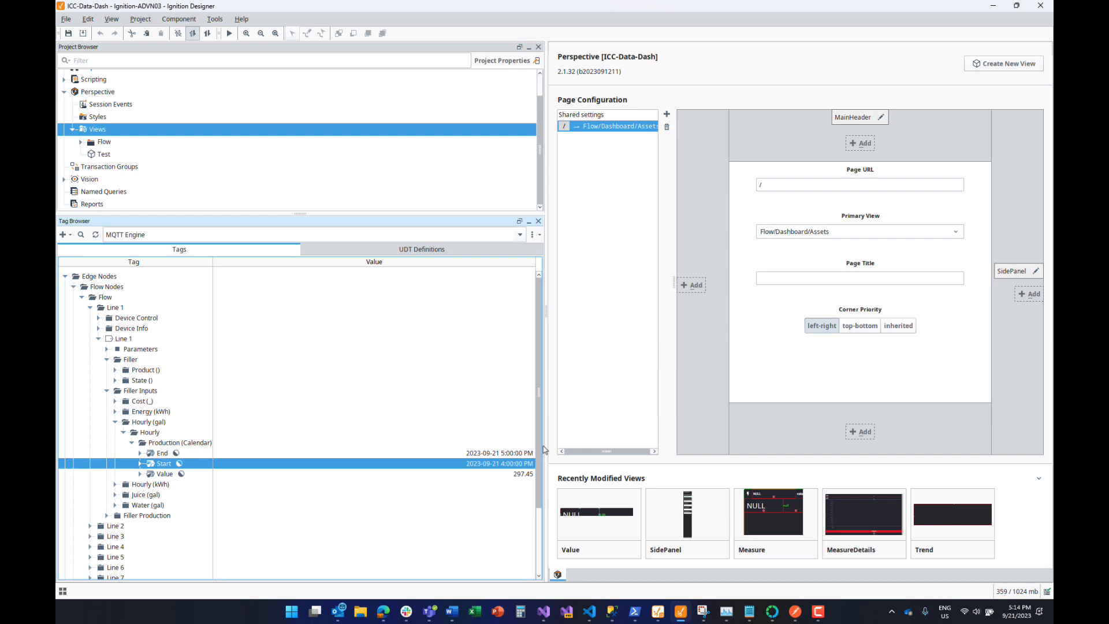
# Step: Launch the Perspective page that uses the Flow/Dashboard/Assets view and review the KPI cards for Lines 1 to 8
pyautogui.rightClick(597, 131)
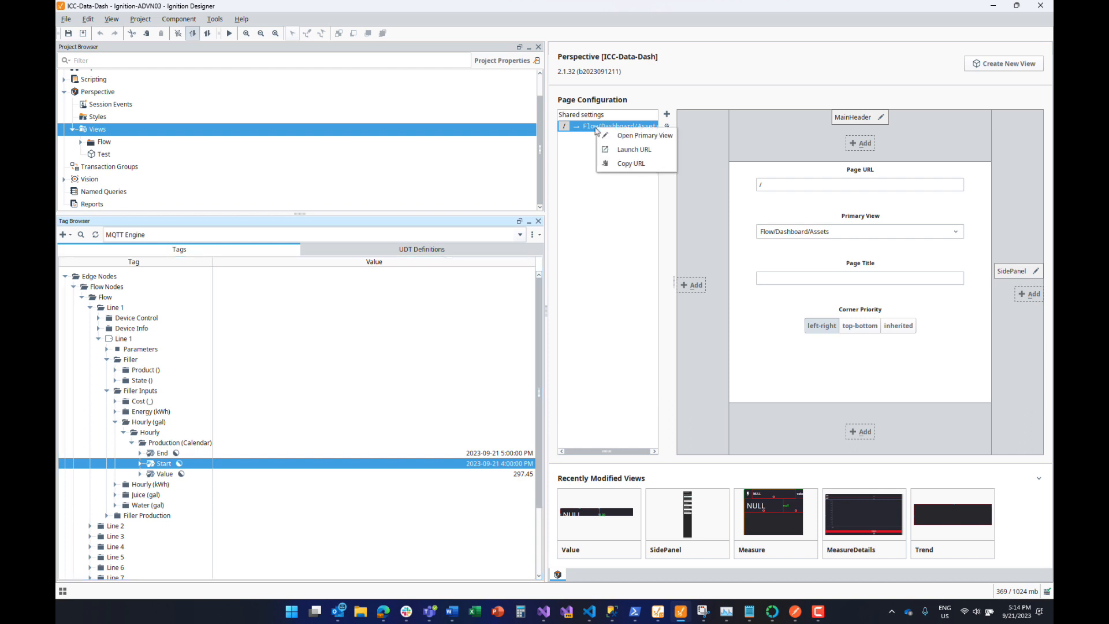
pyautogui.click(634, 150)
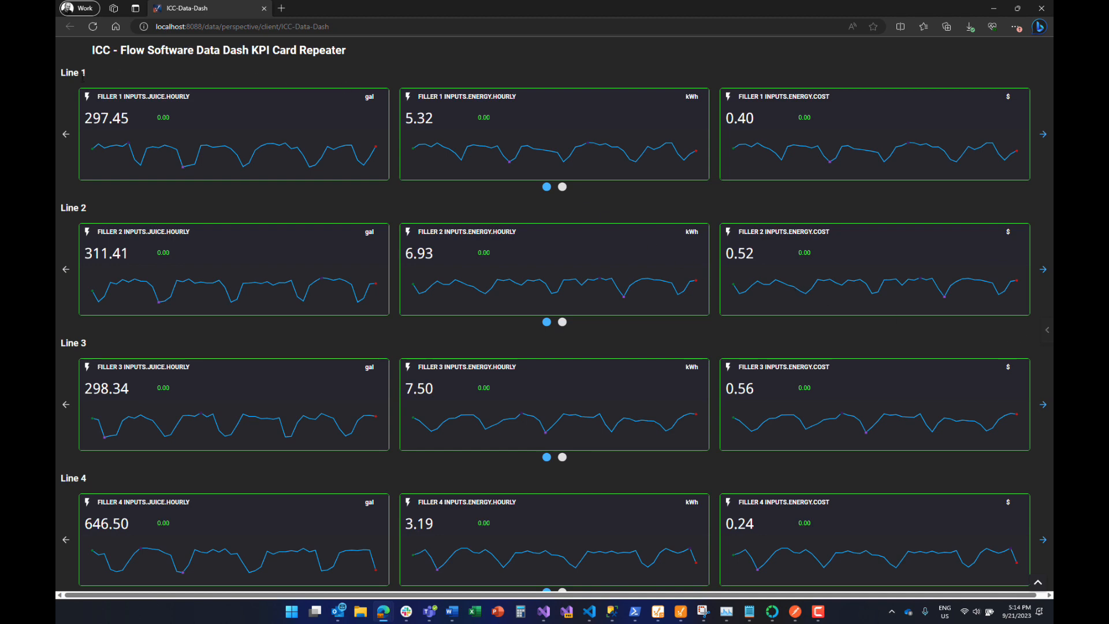
pyautogui.scroll(-5, 91, 285)
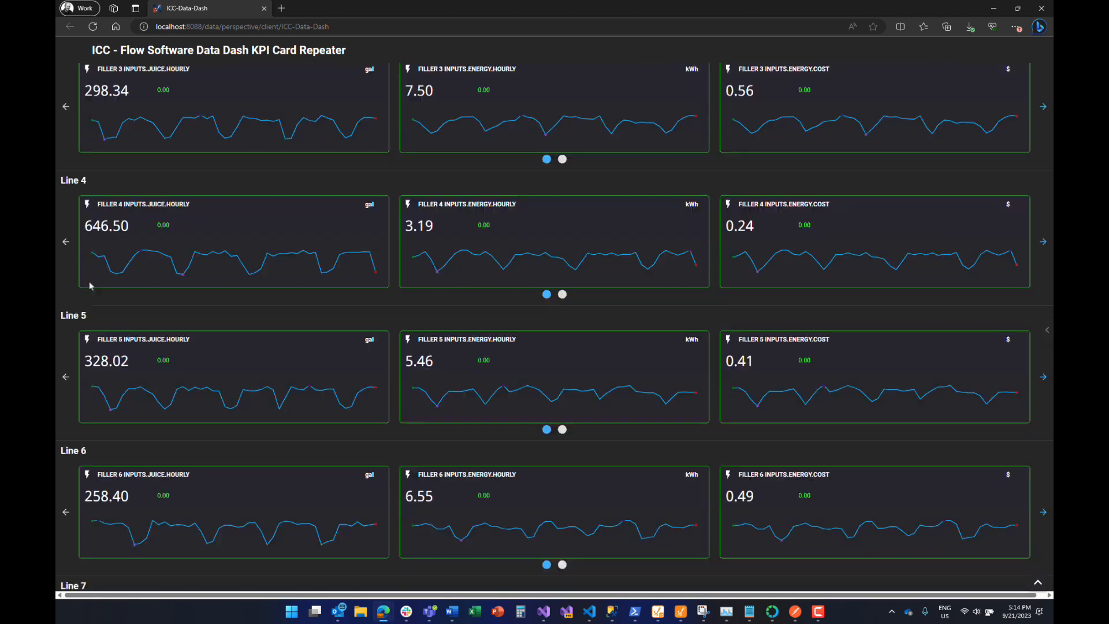
pyautogui.scroll(-4, 90, 285)
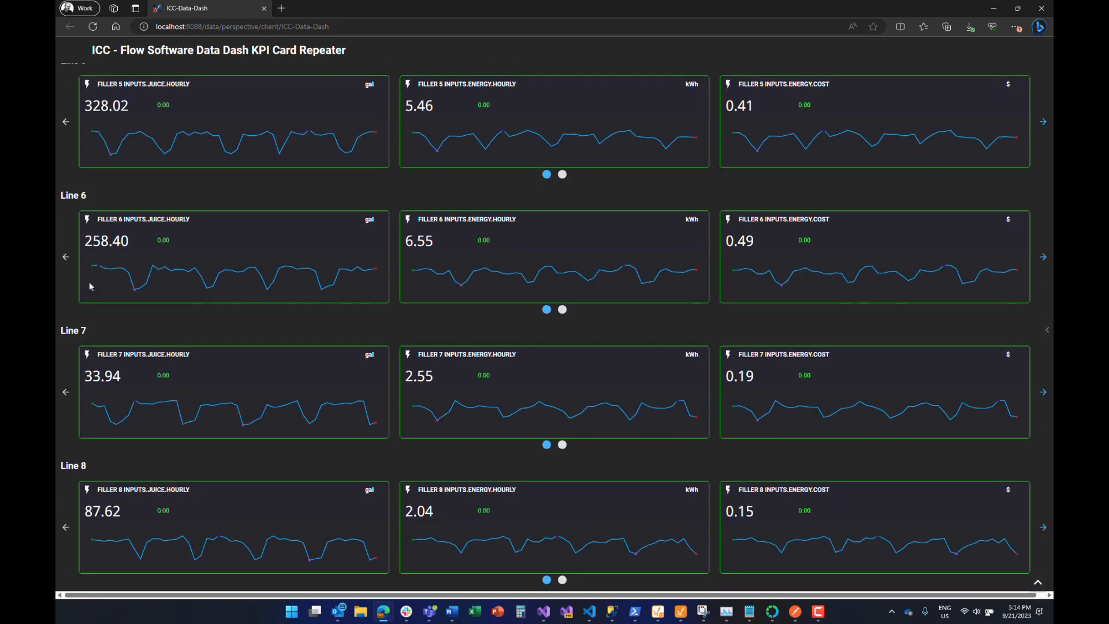
pyautogui.scroll(10, 191, 305)
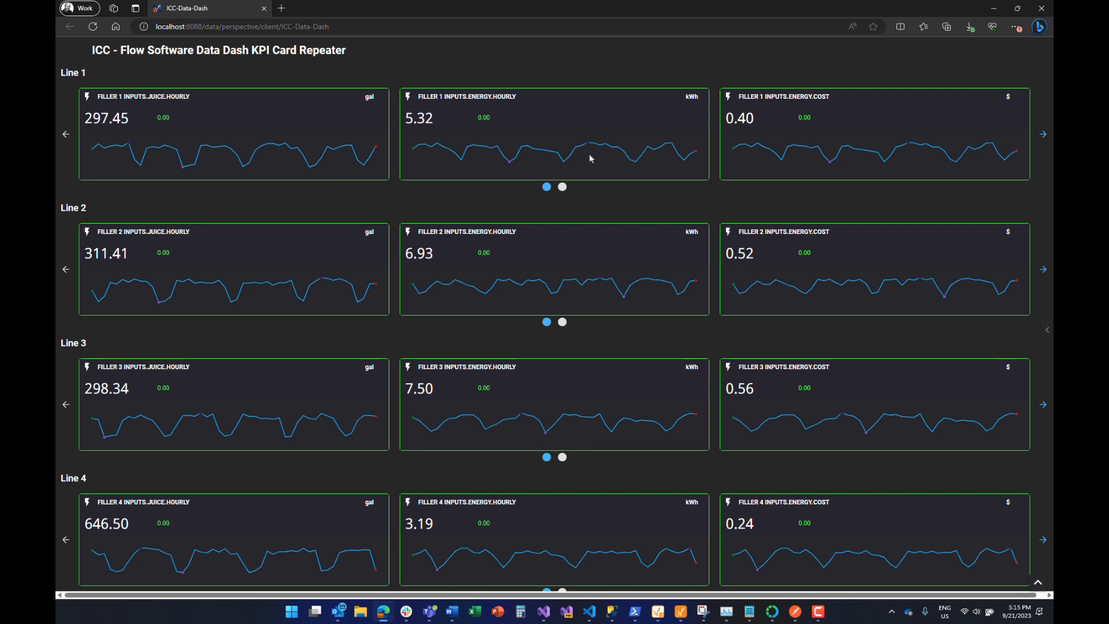
# Step: Open the detail popup for Line 1's Filler 1 Inputs.Energy.Hourly card and copy its full API request URL
pyautogui.click(408, 98)
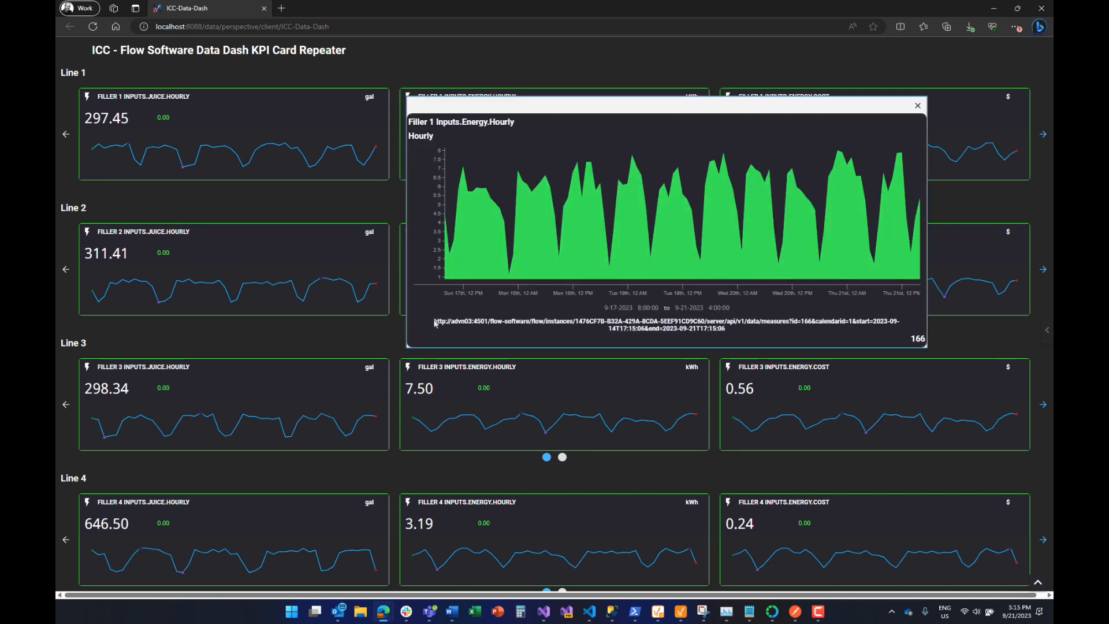
pyautogui.moveTo(435, 322); pyautogui.dragTo(731, 333)
pyautogui.hotkey('ctrl', 'c')
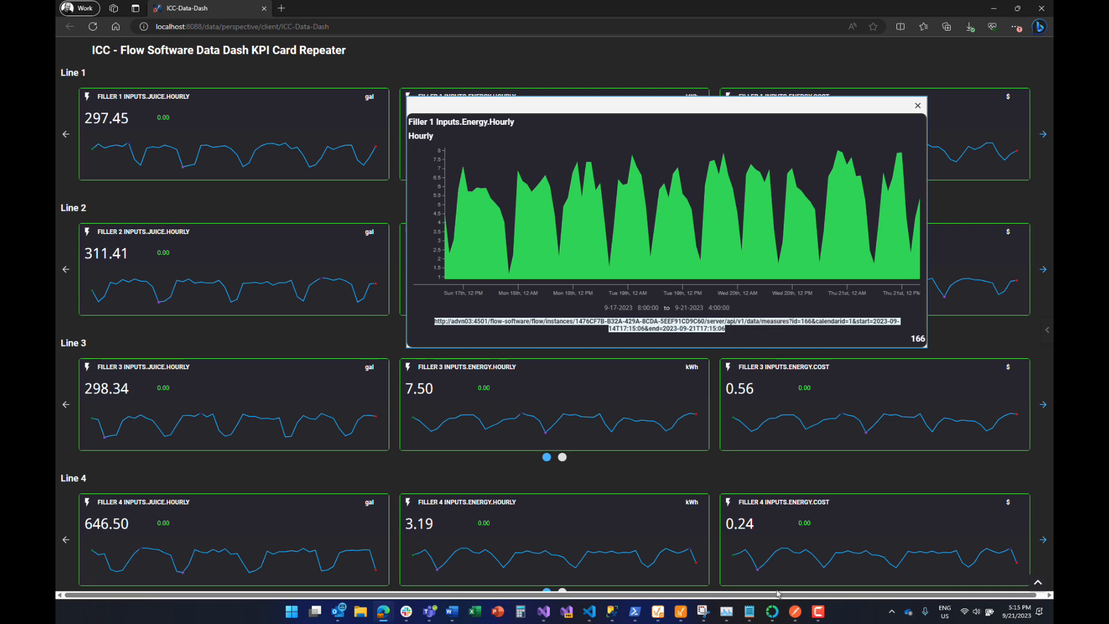
# Step: Switch to Postman, replace the Data (template) request URL with the copied measure 166 URL, and send the GET request
pyautogui.click(795, 614)
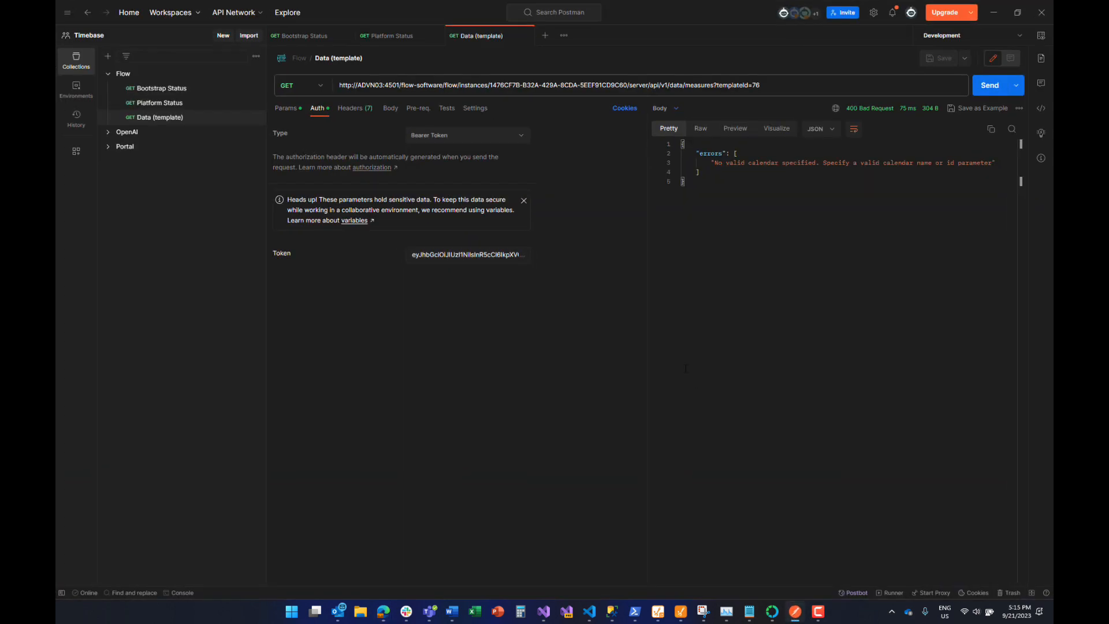
pyautogui.click(771, 86)
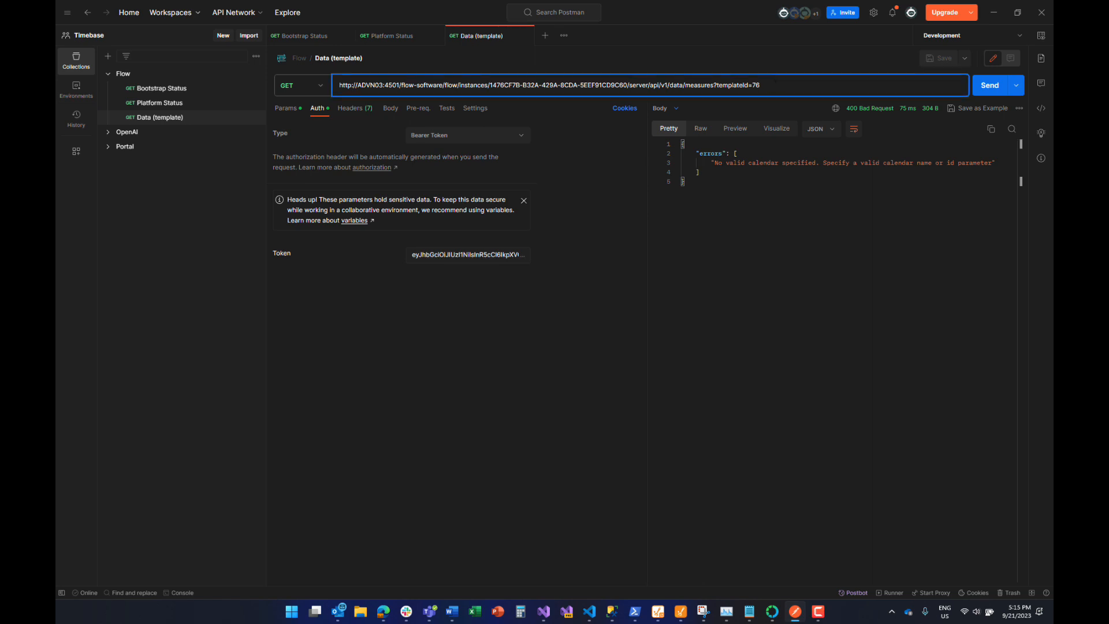
pyautogui.moveTo(774, 85); pyautogui.dragTo(329, 86)
pyautogui.hotkey('ctrl', 'v')
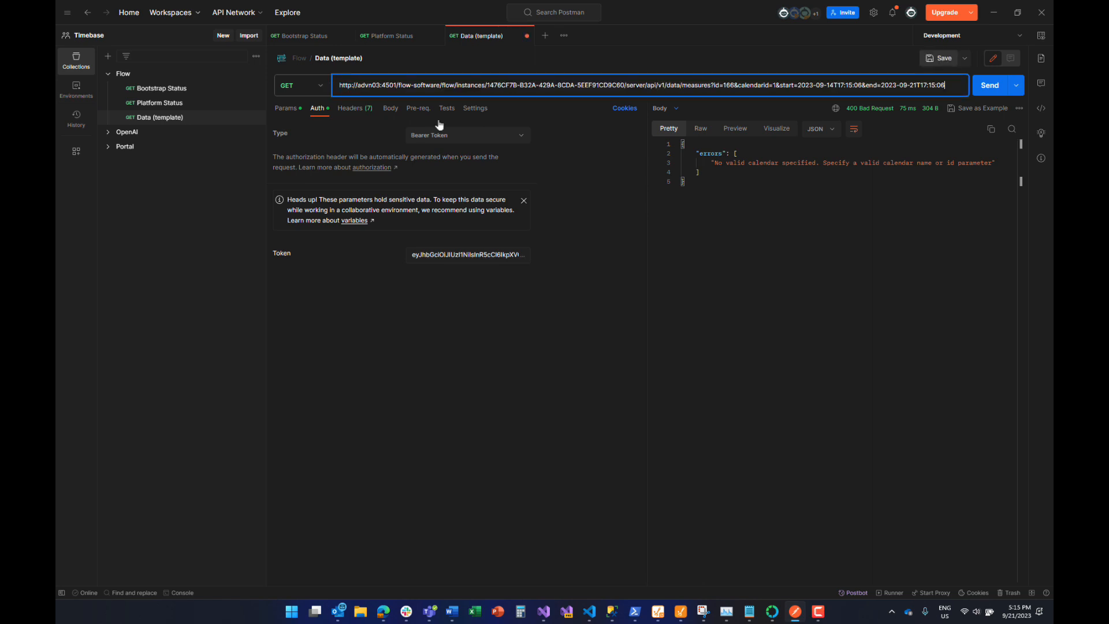
pyautogui.click(992, 86)
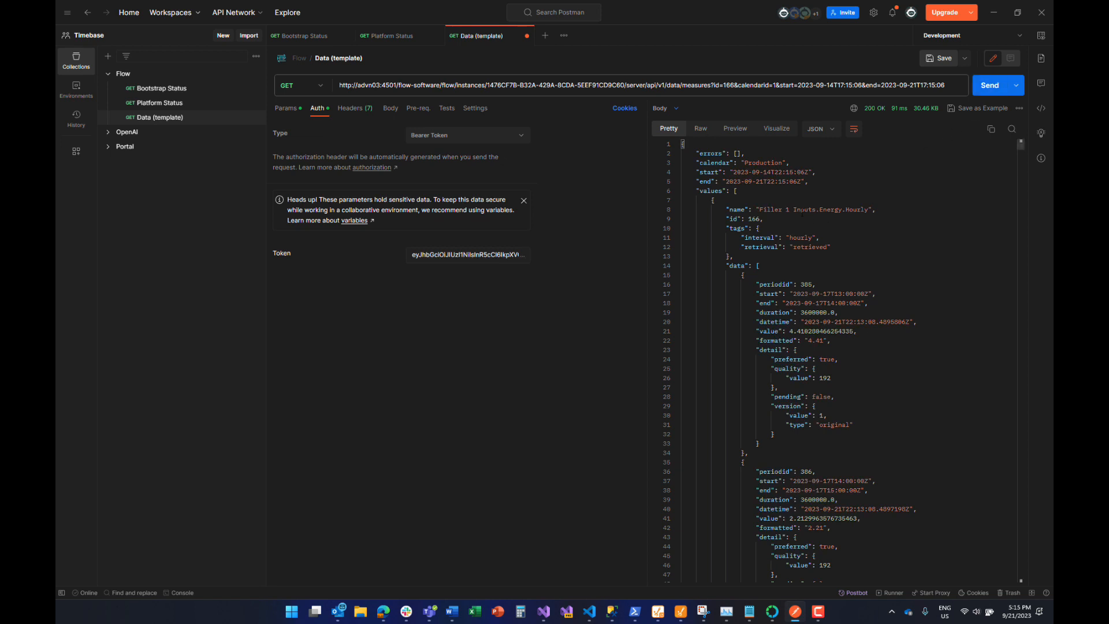
# Step: Widen the response pane and examine the returned hourly energy values with their period and quality details
pyautogui.moveTo(607, 222); pyautogui.dragTo(593, 221)
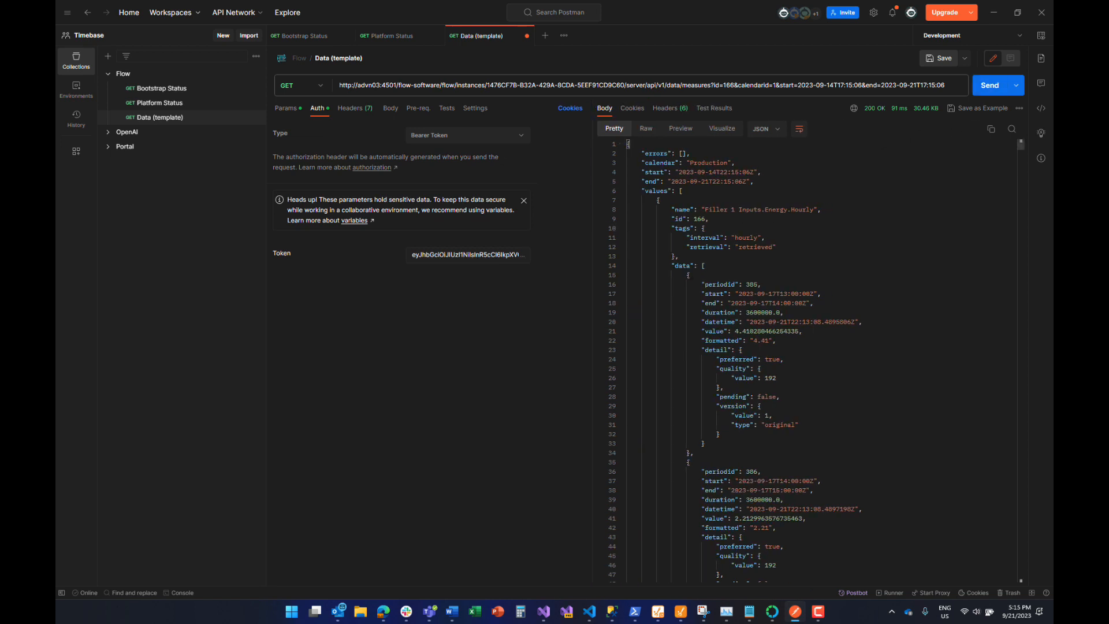
pyautogui.scroll(-7, 809, 358)
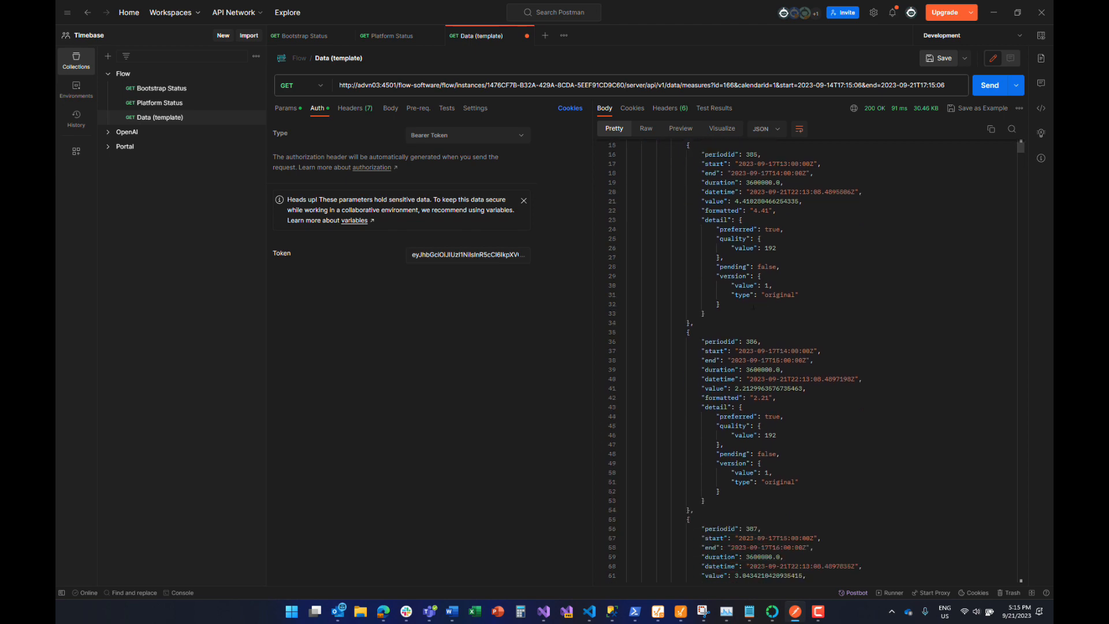
pyautogui.scroll(-13, 809, 358)
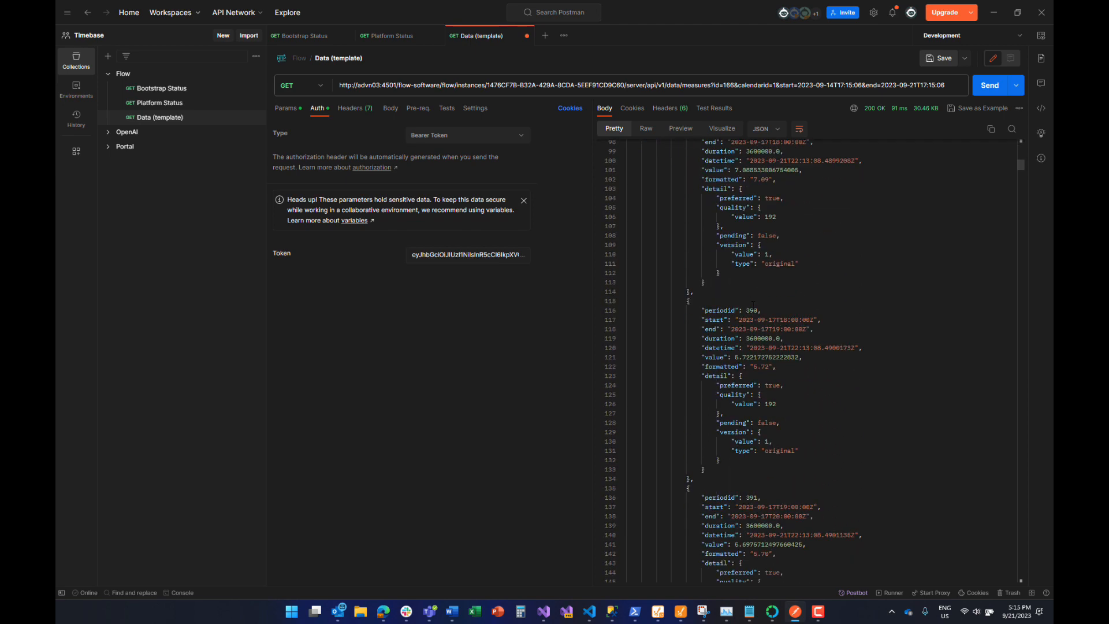
pyautogui.scroll(11, 809, 358)
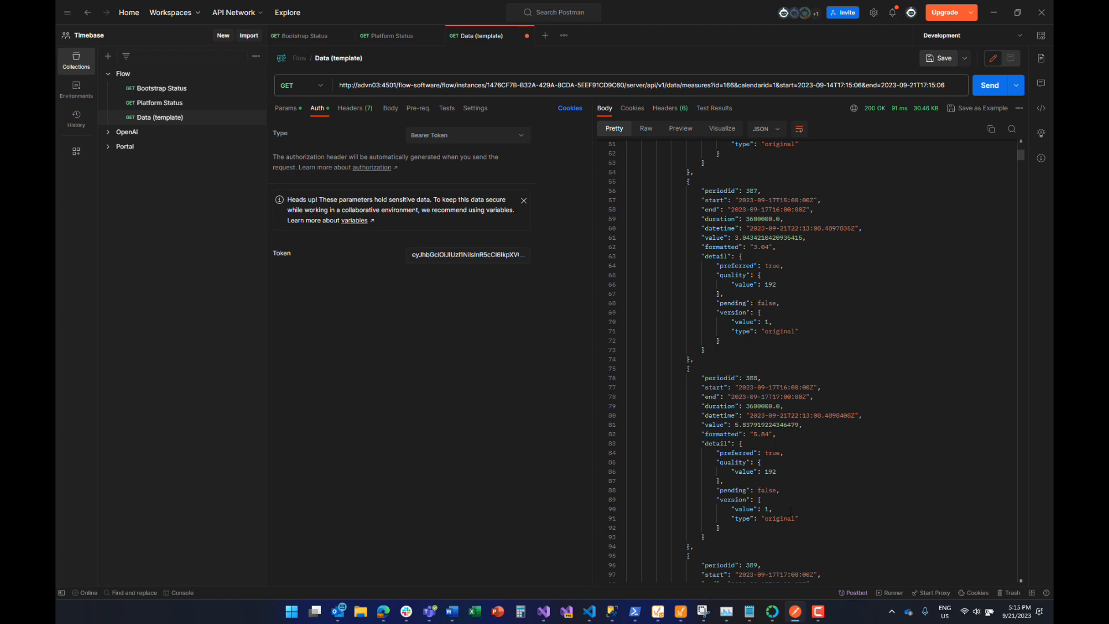
# Step: Switch to Flow, collapse the Packaging folder, and add a new folder named Demo under The Juice Factory
pyautogui.click(772, 612)
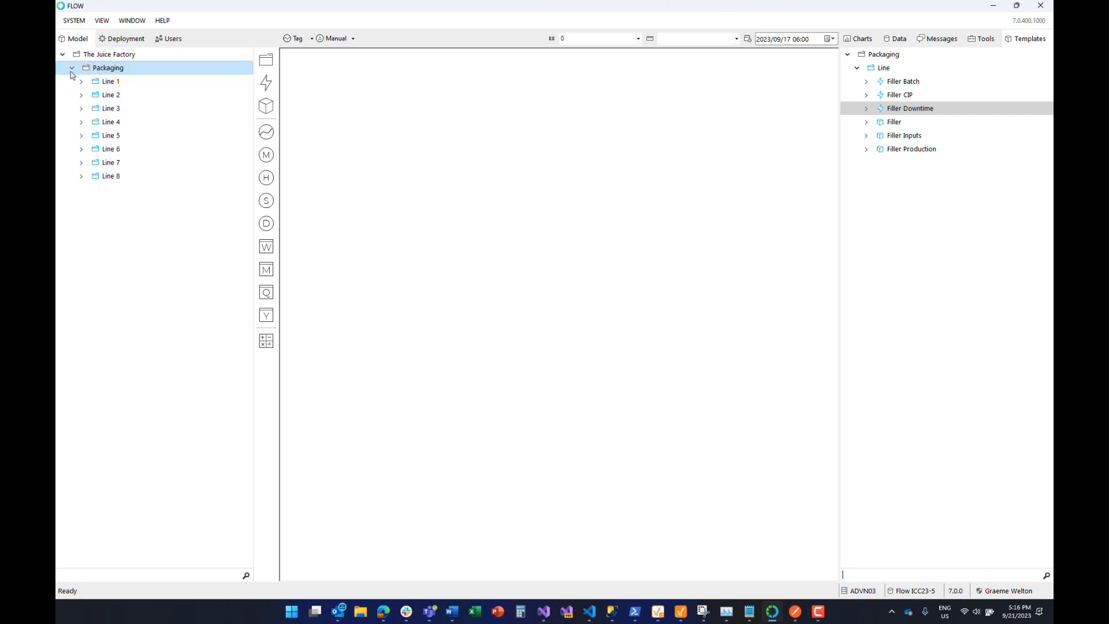
pyautogui.click(73, 69)
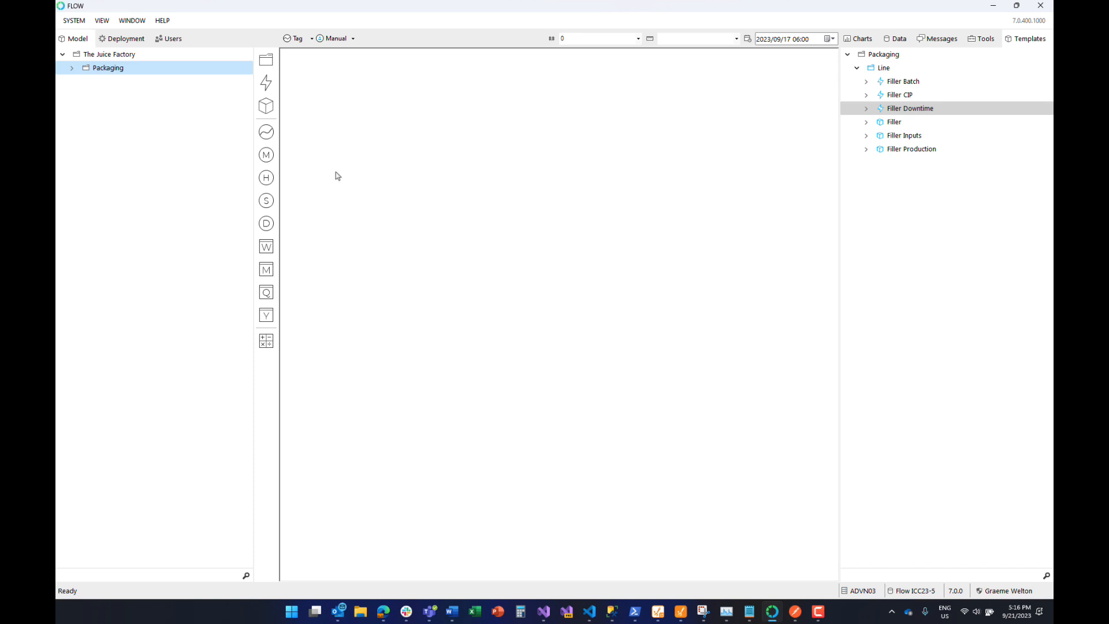
pyautogui.moveTo(266, 60); pyautogui.dragTo(123, 57)
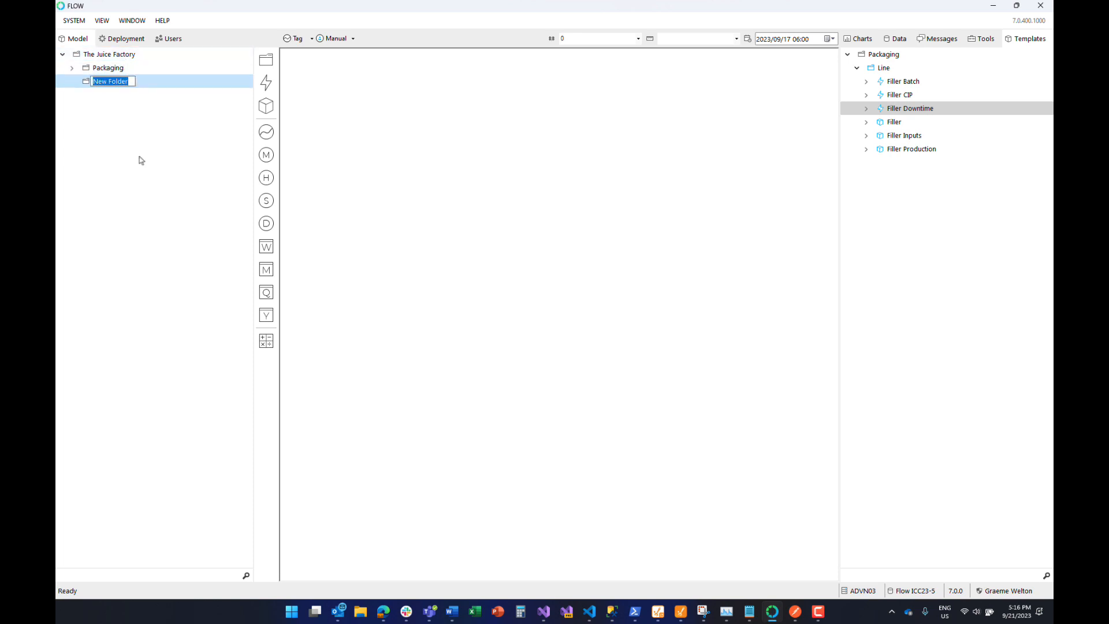
pyautogui.write('Demo')
pyautogui.press('Return')
# Step: Display the data sources, review the vendor types available for a new one, and select the existing Flow Historian source
pyautogui.click(899, 40)
pyautogui.click(847, 54)
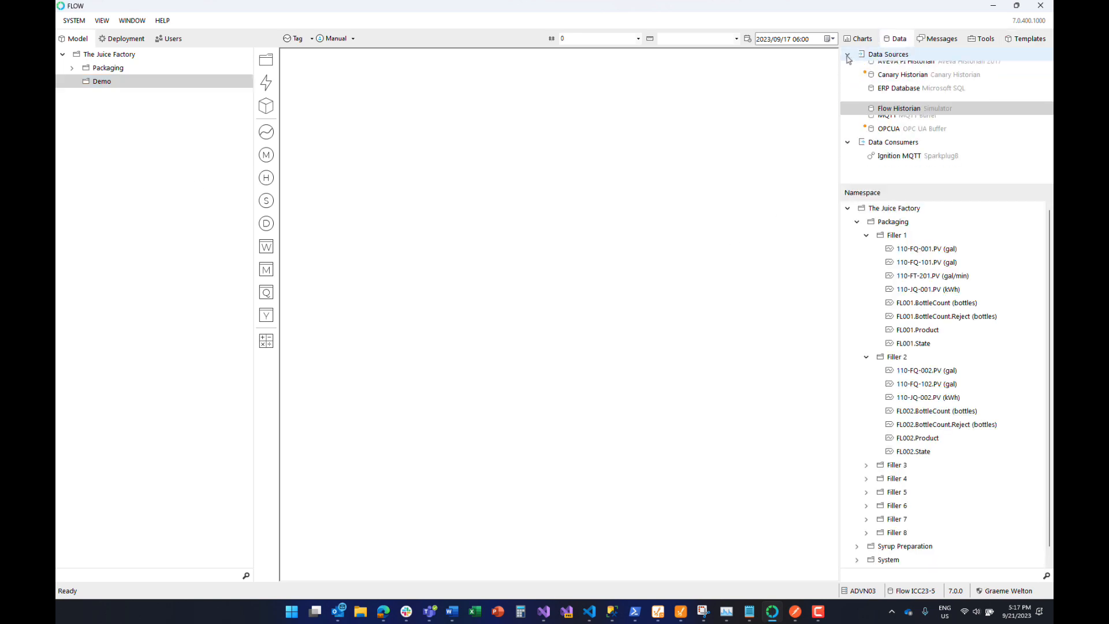
pyautogui.click(847, 69)
pyautogui.click(847, 209)
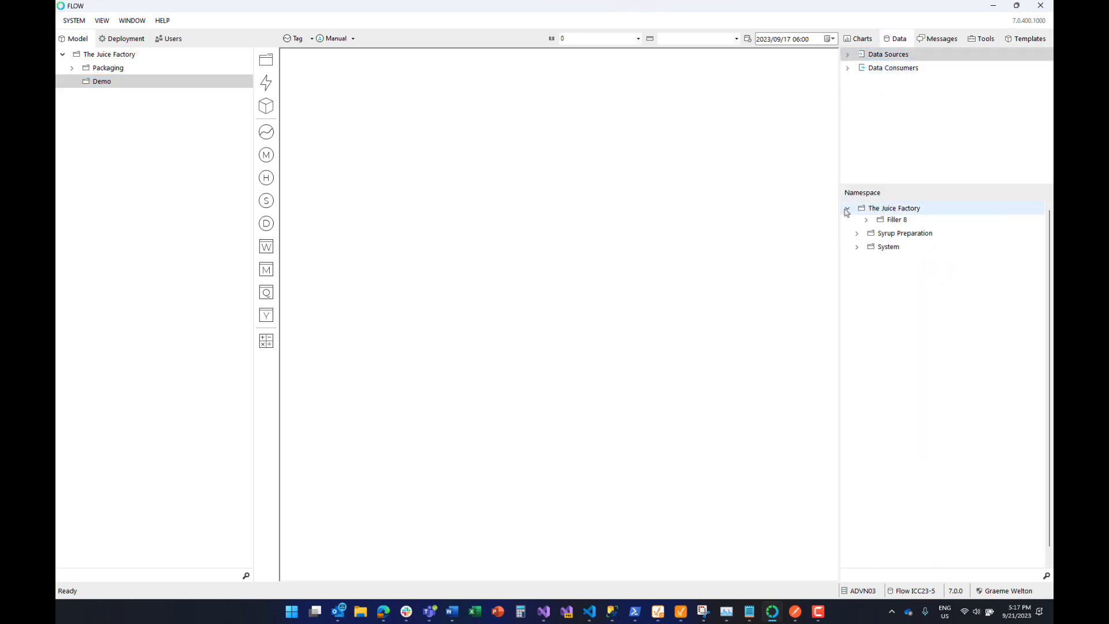
pyautogui.rightClick(881, 55)
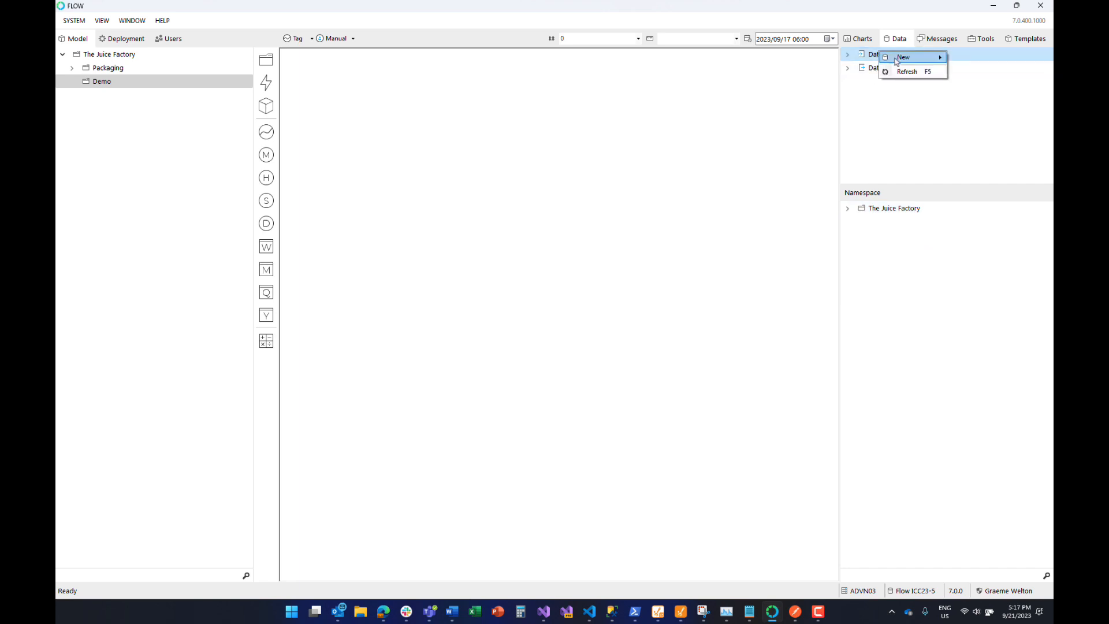
pyautogui.moveTo(897, 61)
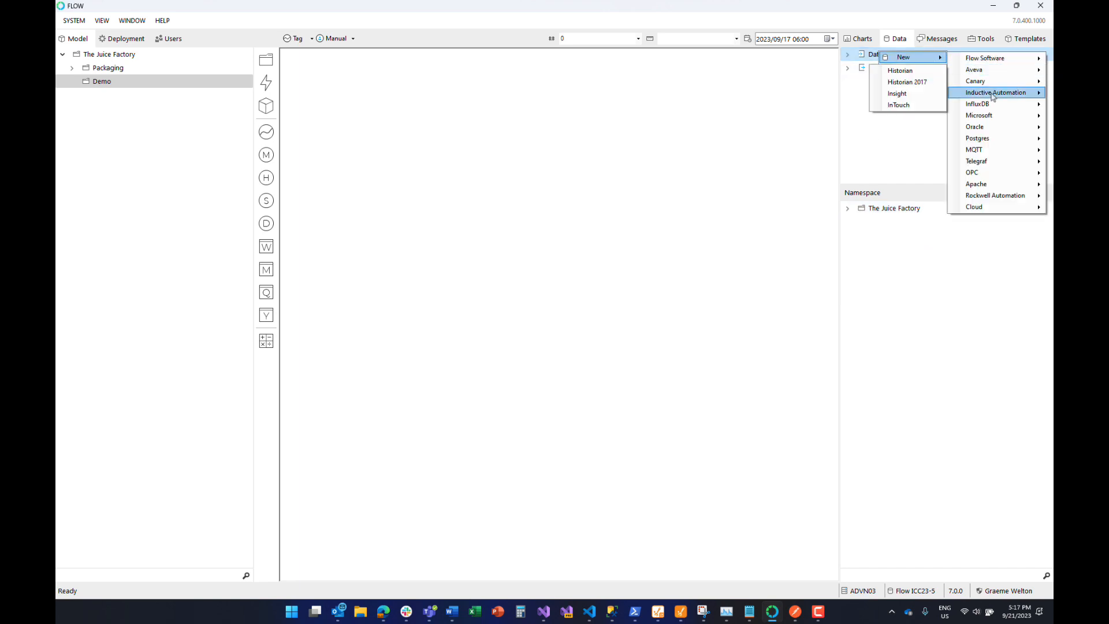
pyautogui.click(848, 58)
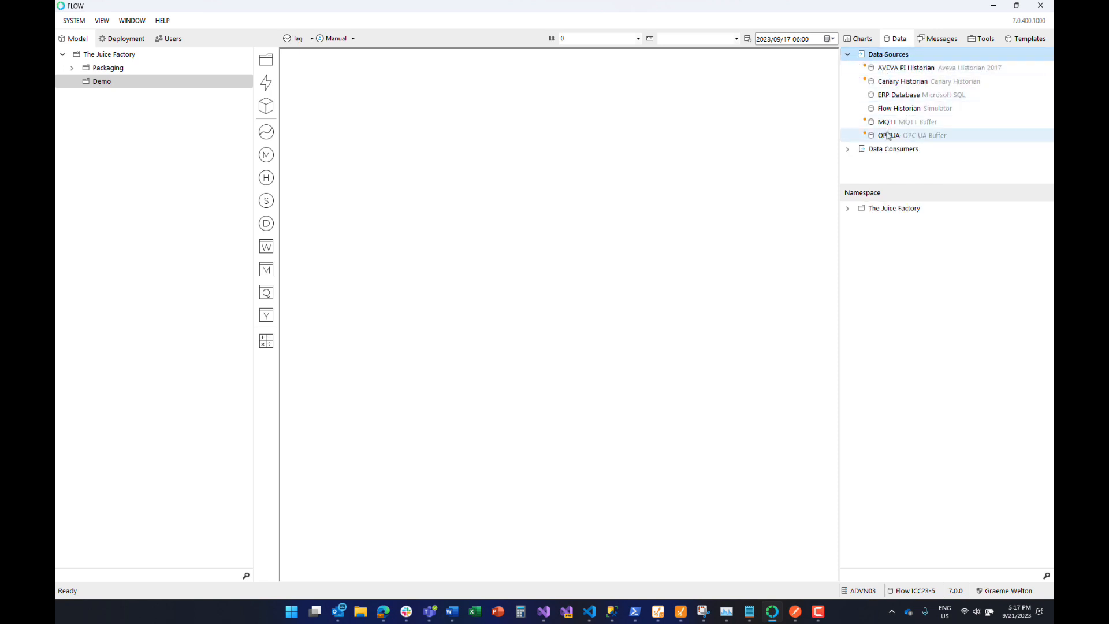
pyautogui.click(894, 110)
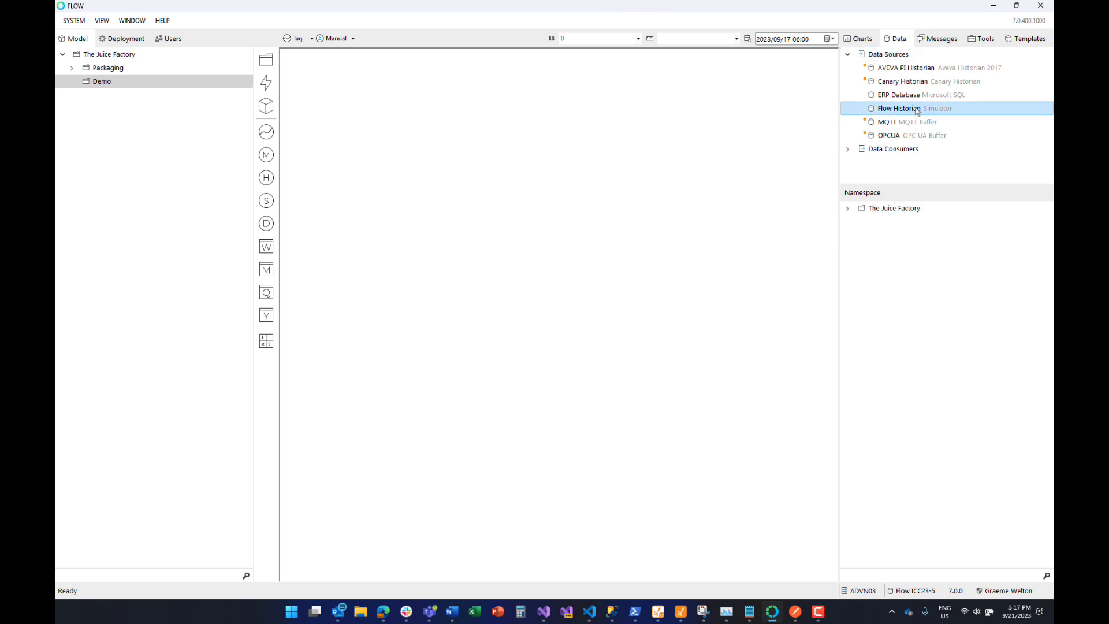
# Step: Examine the Packaging namespace tags for Filler 1 and Filler 2, comparing them with the lines in the Packaging model folder
pyautogui.click(848, 209)
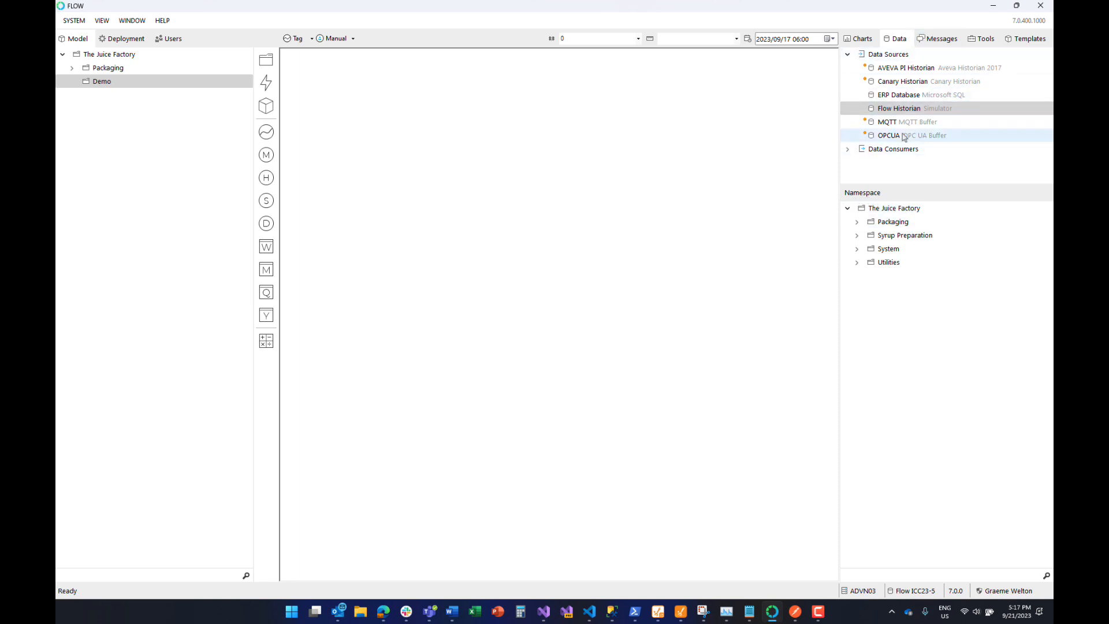
pyautogui.click(858, 223)
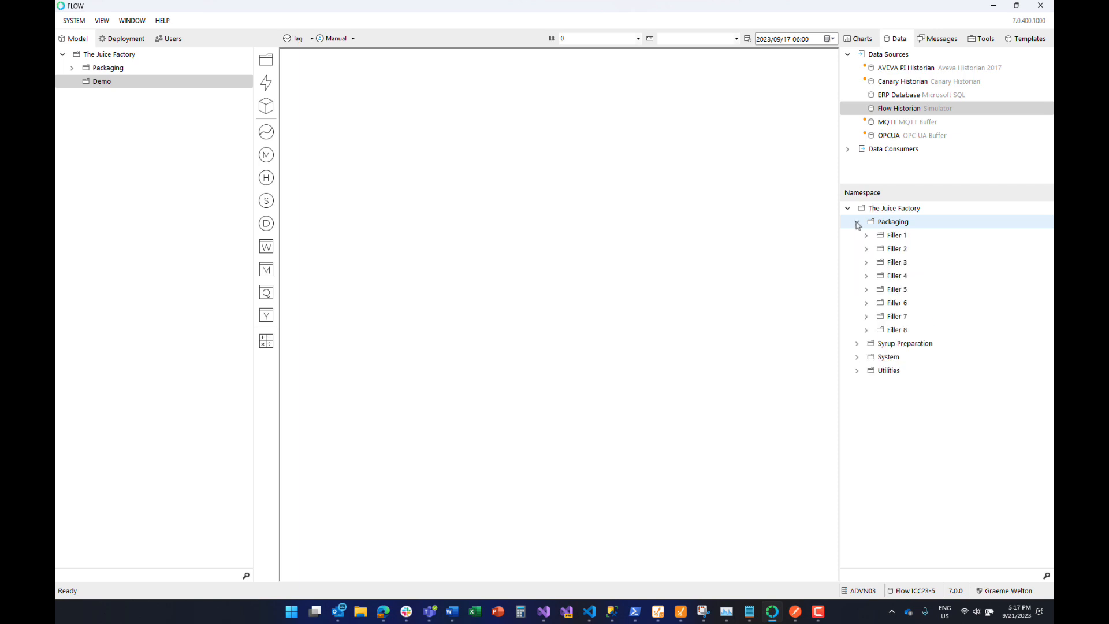
pyautogui.click(866, 235)
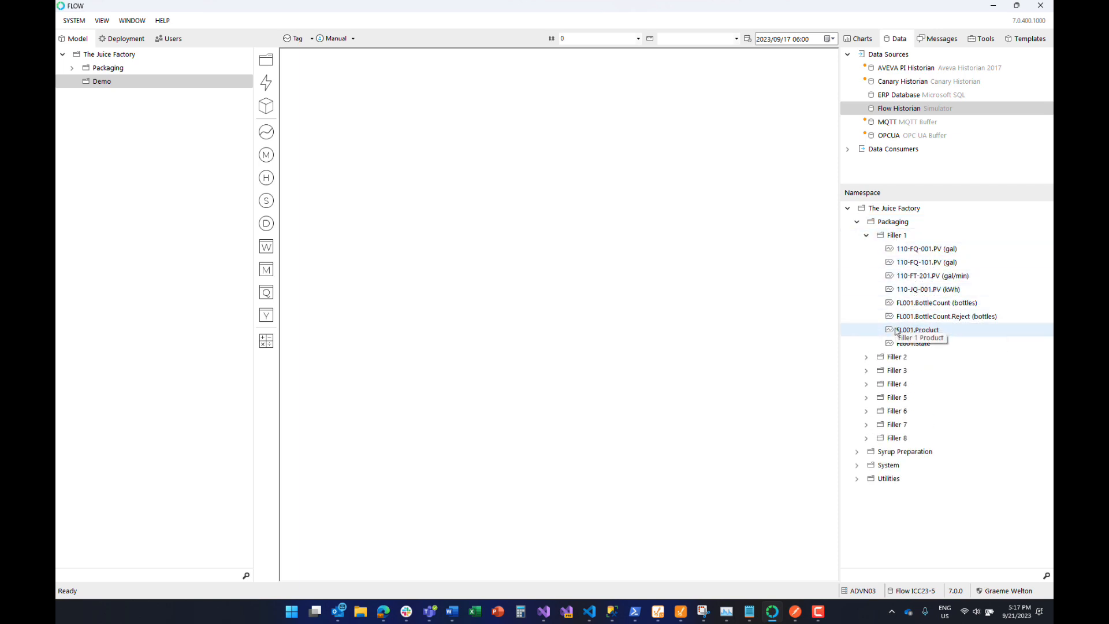
pyautogui.click(867, 358)
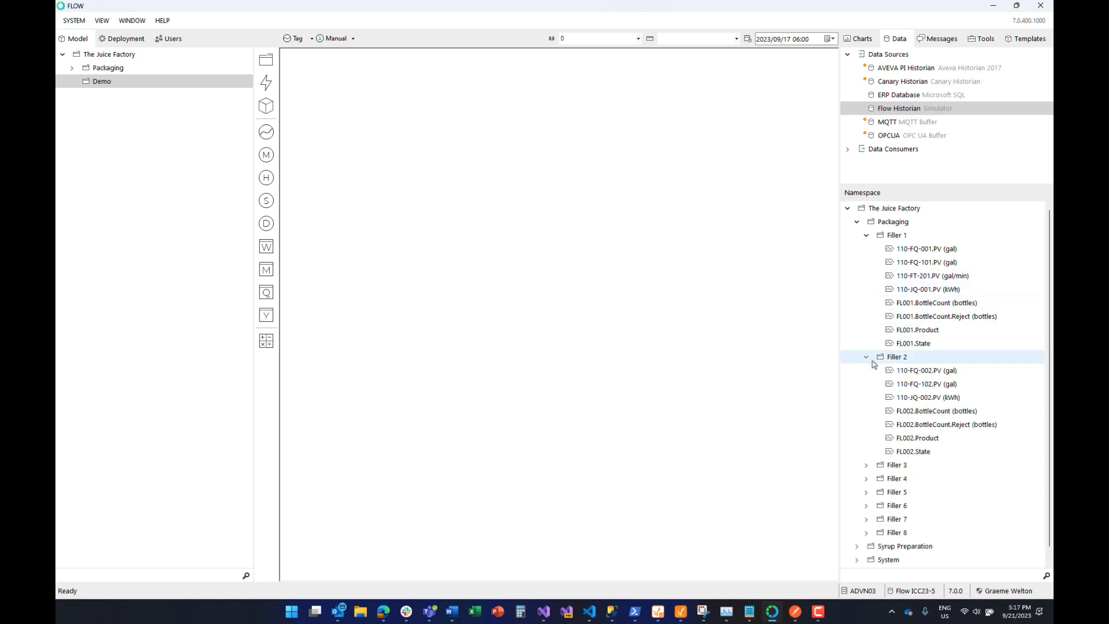
pyautogui.click(72, 68)
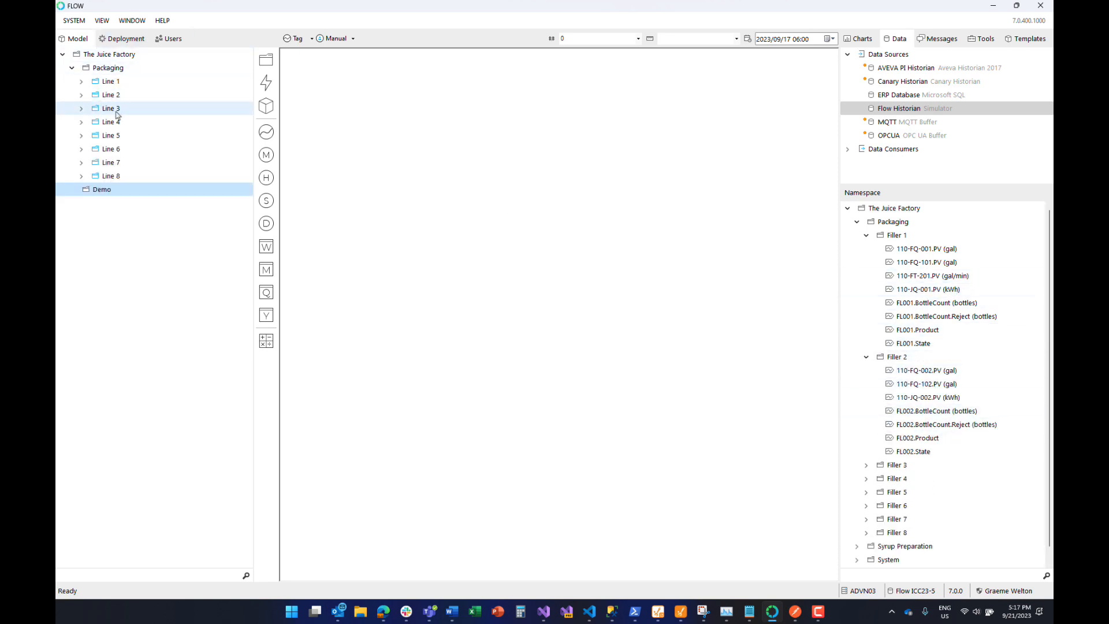
pyautogui.click(72, 68)
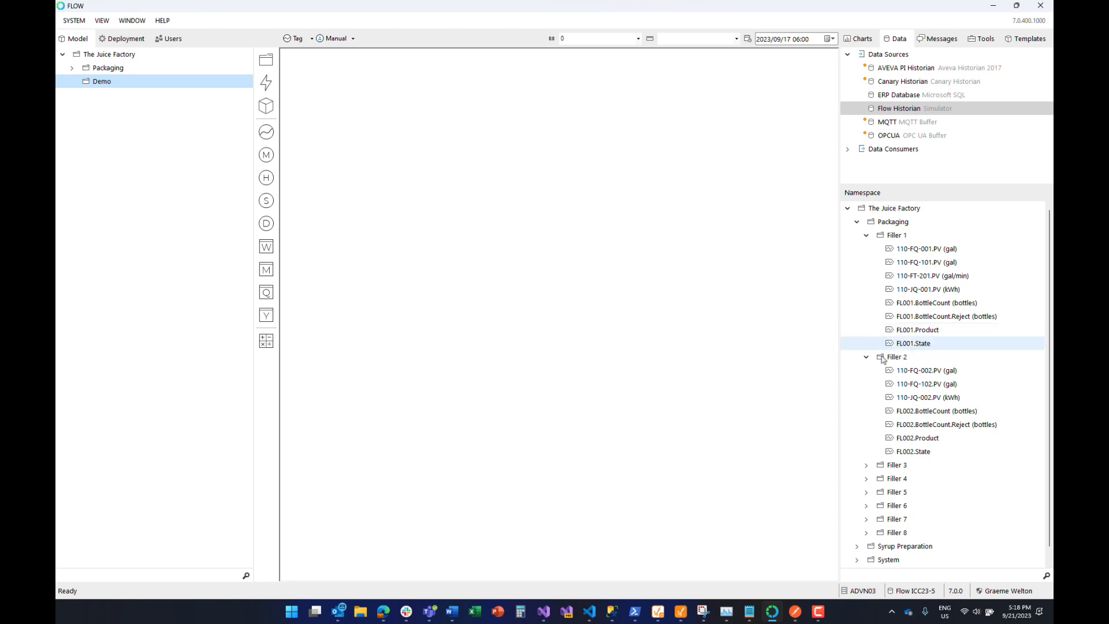
pyautogui.click(909, 452)
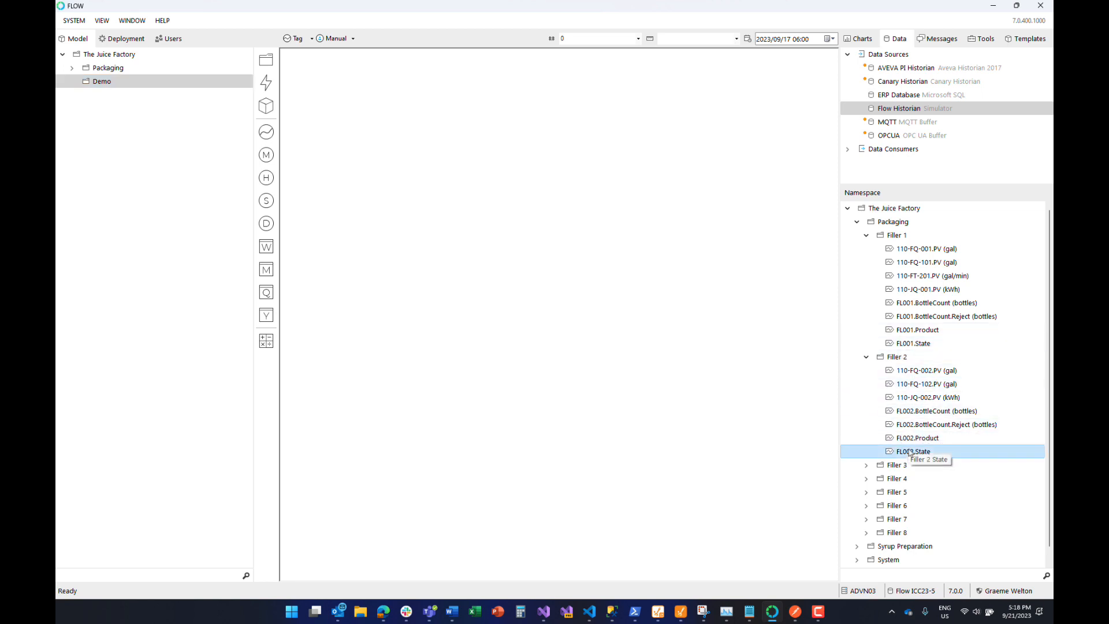
pyautogui.click(910, 345)
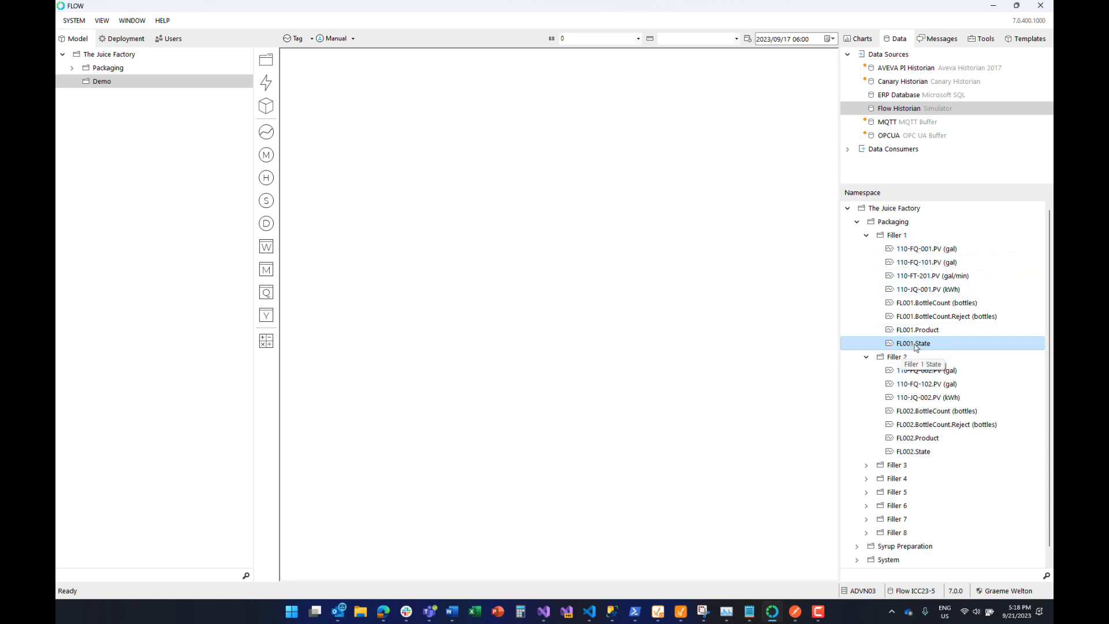
# Step: Create a metric named Filler 01 in the Demo folder and add the FL001.State tag under it as State
pyautogui.moveTo(916, 347); pyautogui.dragTo(110, 86)
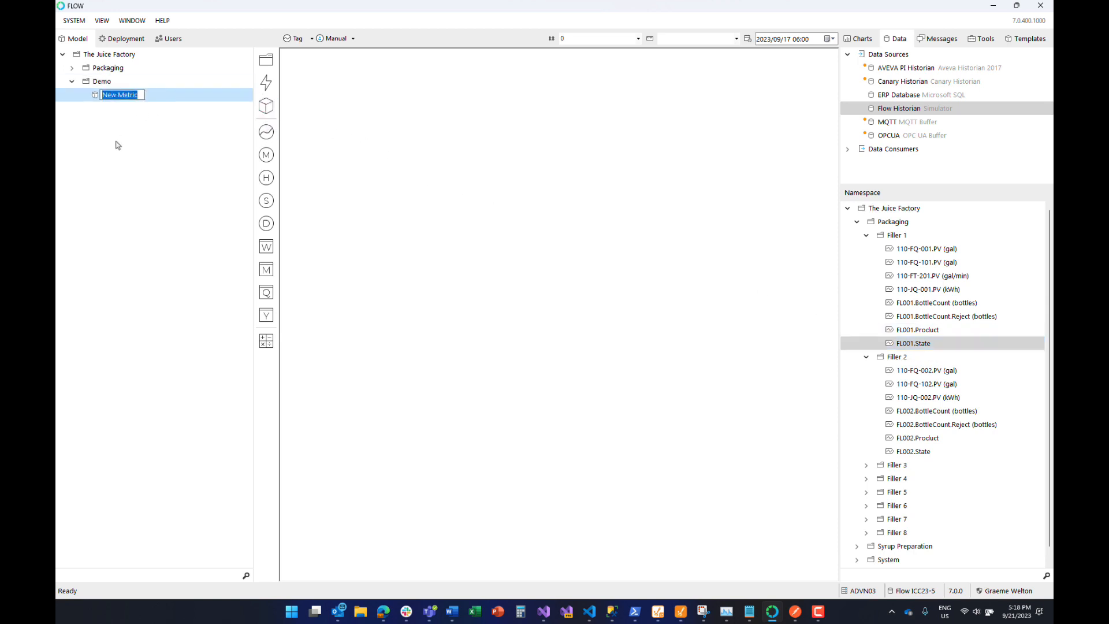
pyautogui.write('Filler 01')
pyautogui.press('Return')
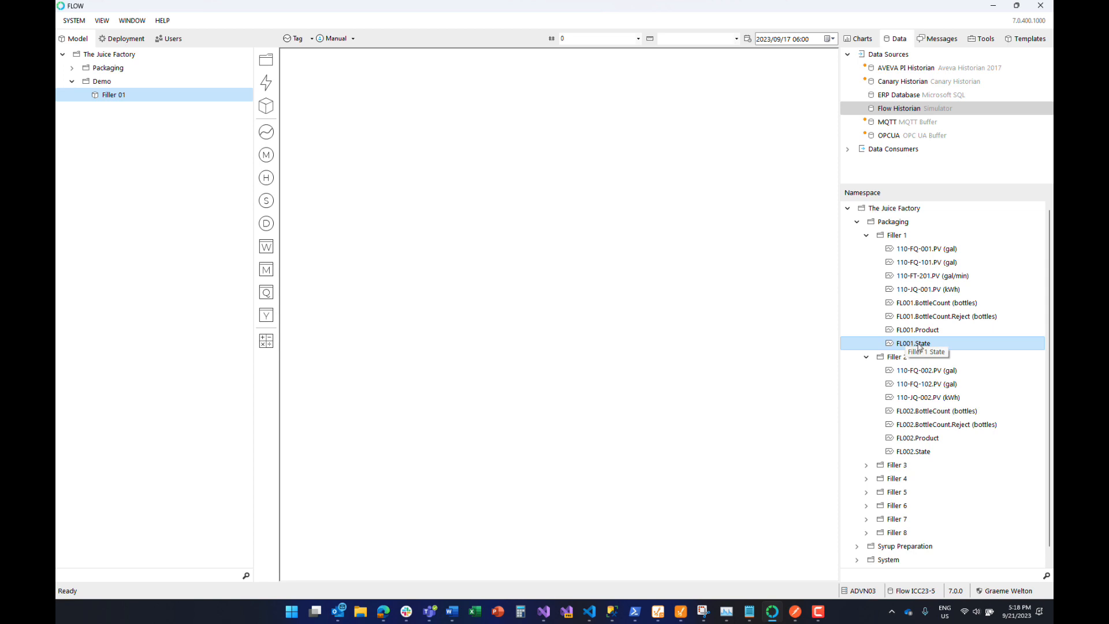
pyautogui.moveTo(920, 346); pyautogui.dragTo(111, 98)
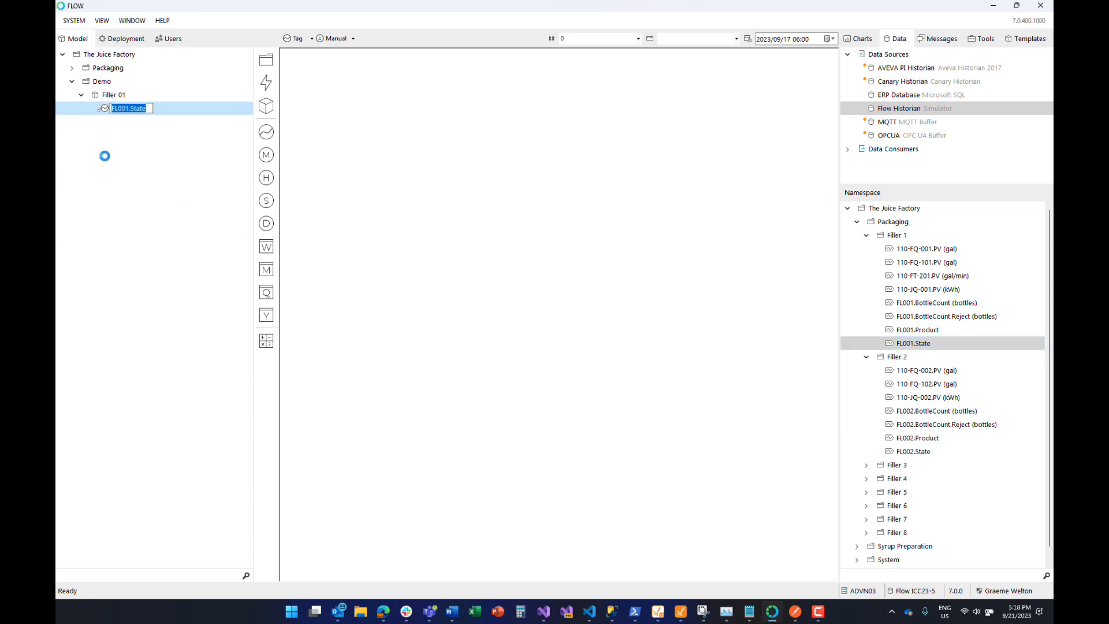
pyautogui.write('State')
pyautogui.press('Return')
pyautogui.moveTo(119, 109); pyautogui.dragTo(381, 183)
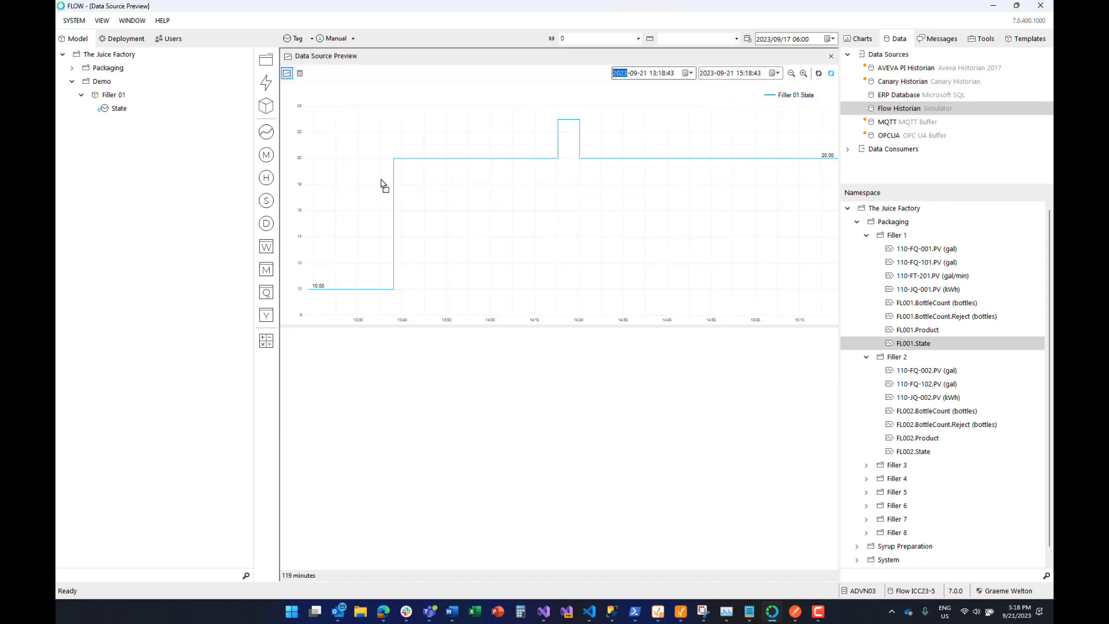
pyautogui.click(792, 73)
pyautogui.click(791, 73)
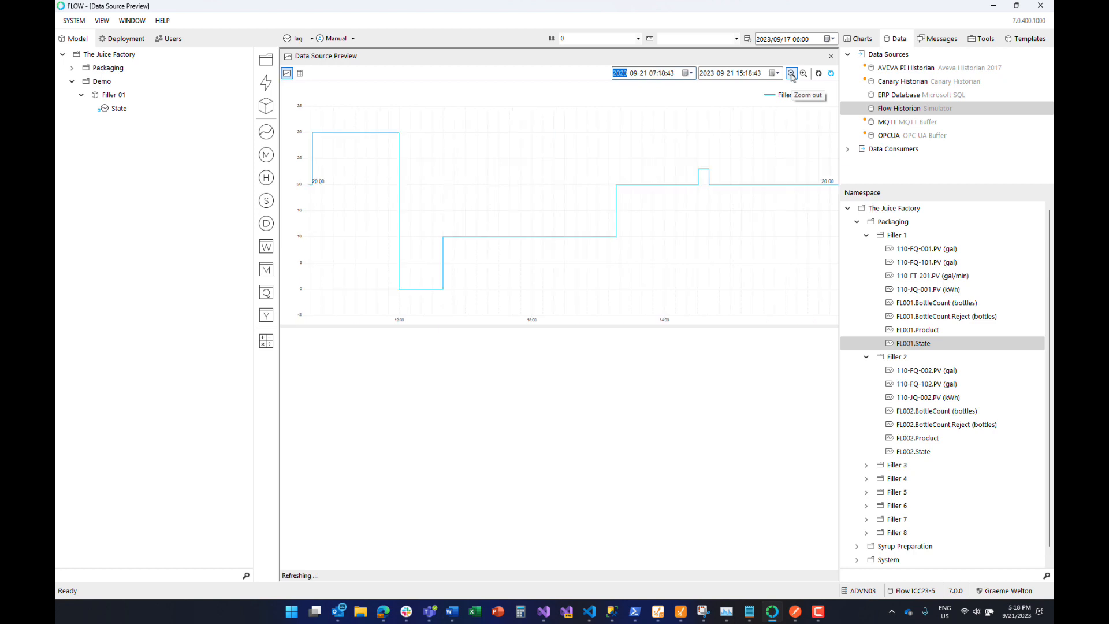
pyautogui.click(791, 74)
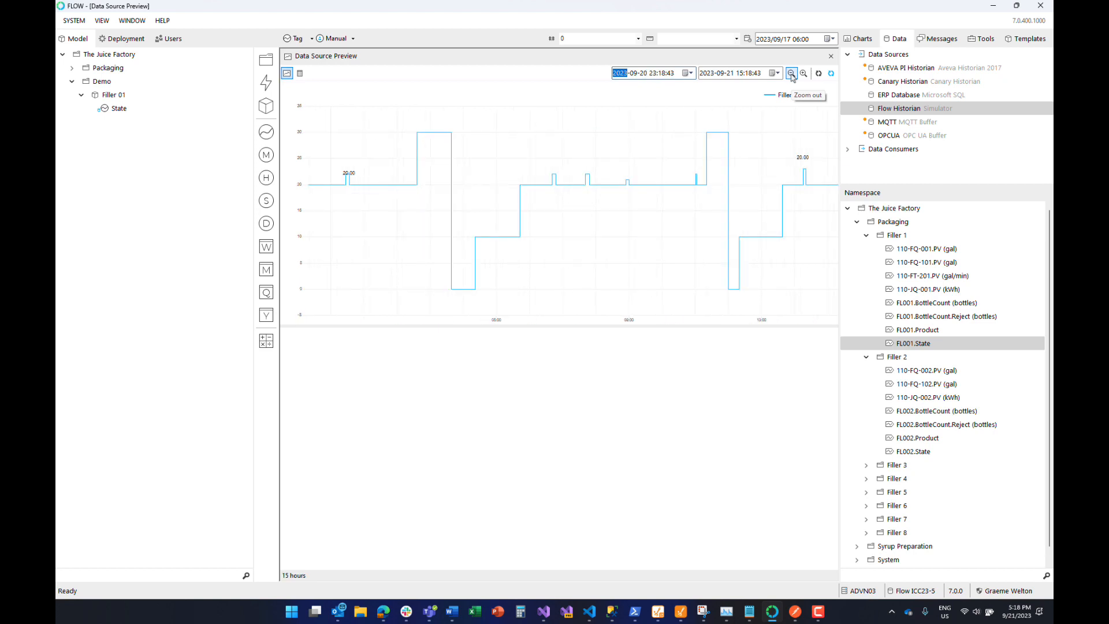
pyautogui.click(792, 73)
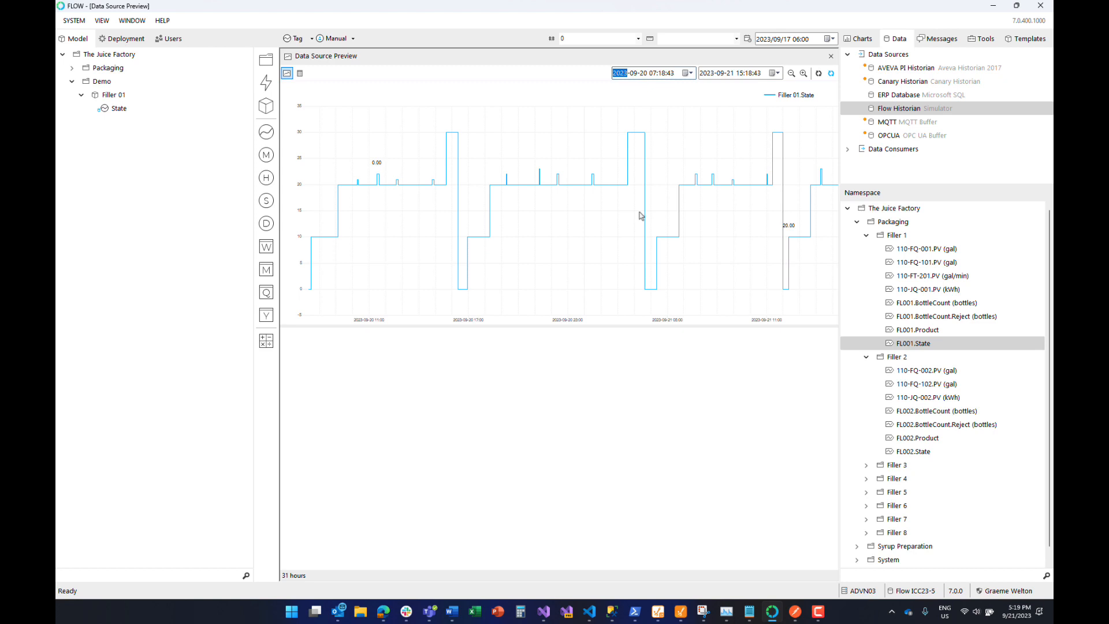
# Step: Add the FL001.Product tag under Filler 01 as Product and preview its trend below the State chart
pyautogui.click(921, 340)
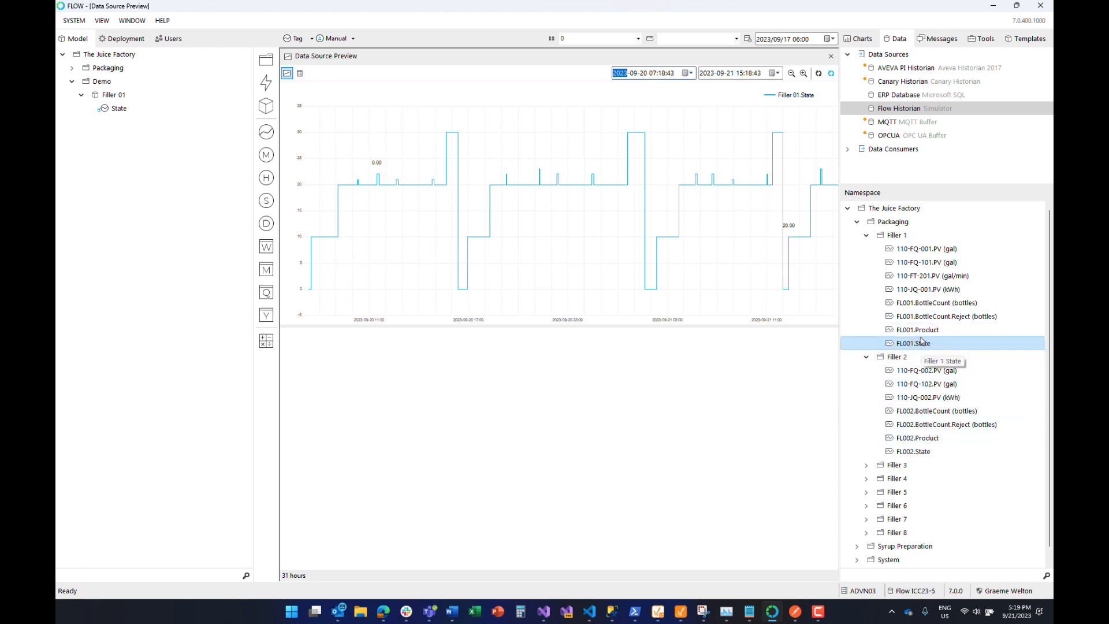
pyautogui.moveTo(919, 330); pyautogui.dragTo(136, 113)
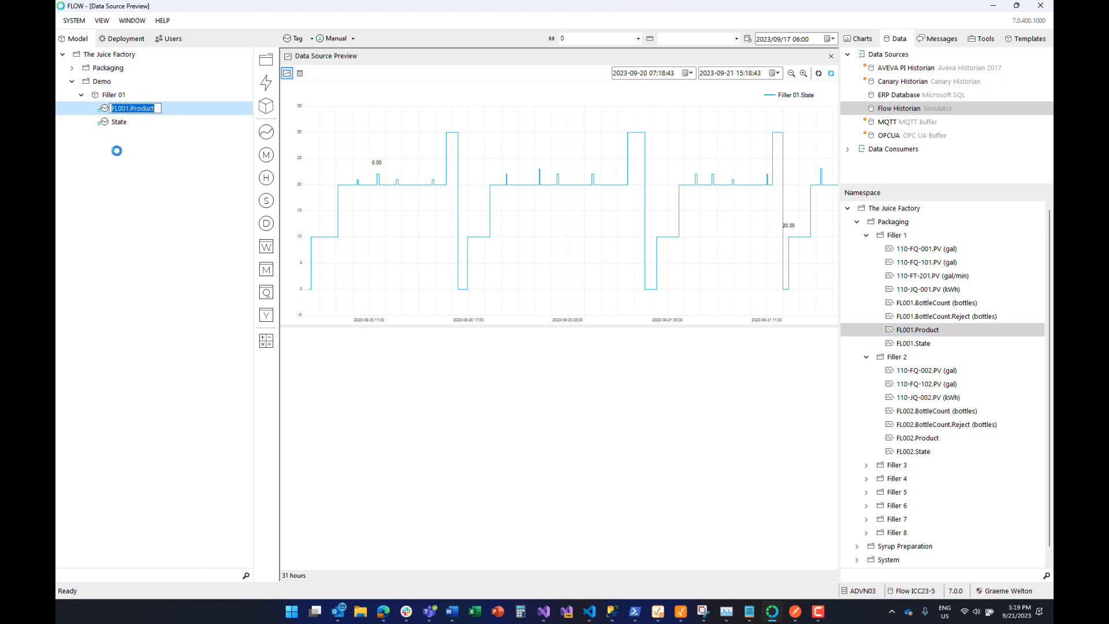
pyautogui.write('Product')
pyautogui.press('Return')
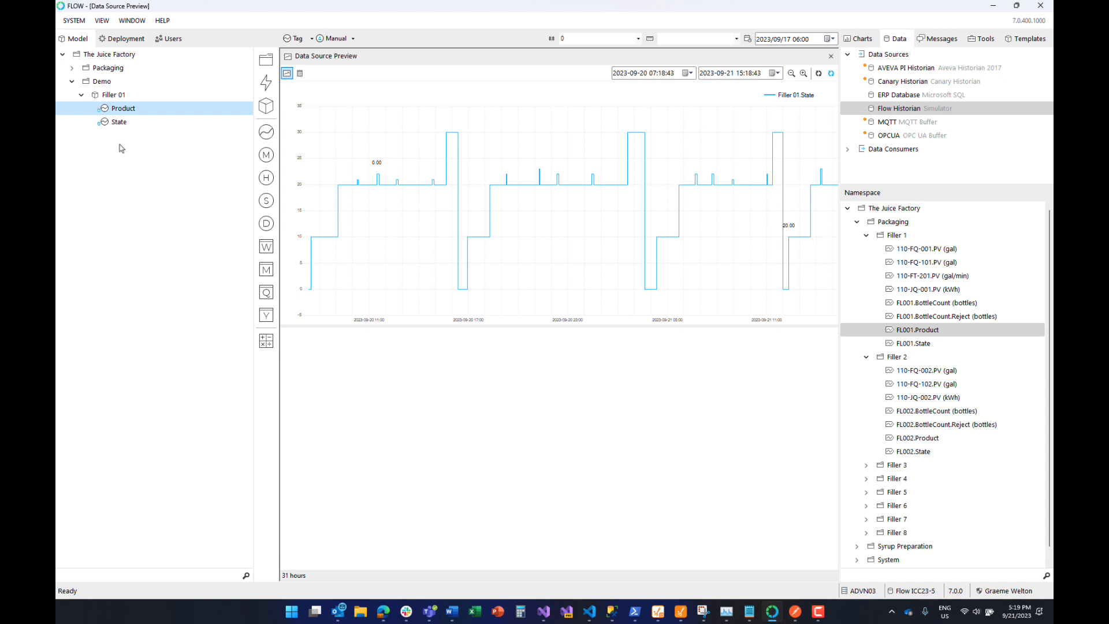
pyautogui.moveTo(121, 109); pyautogui.dragTo(442, 412)
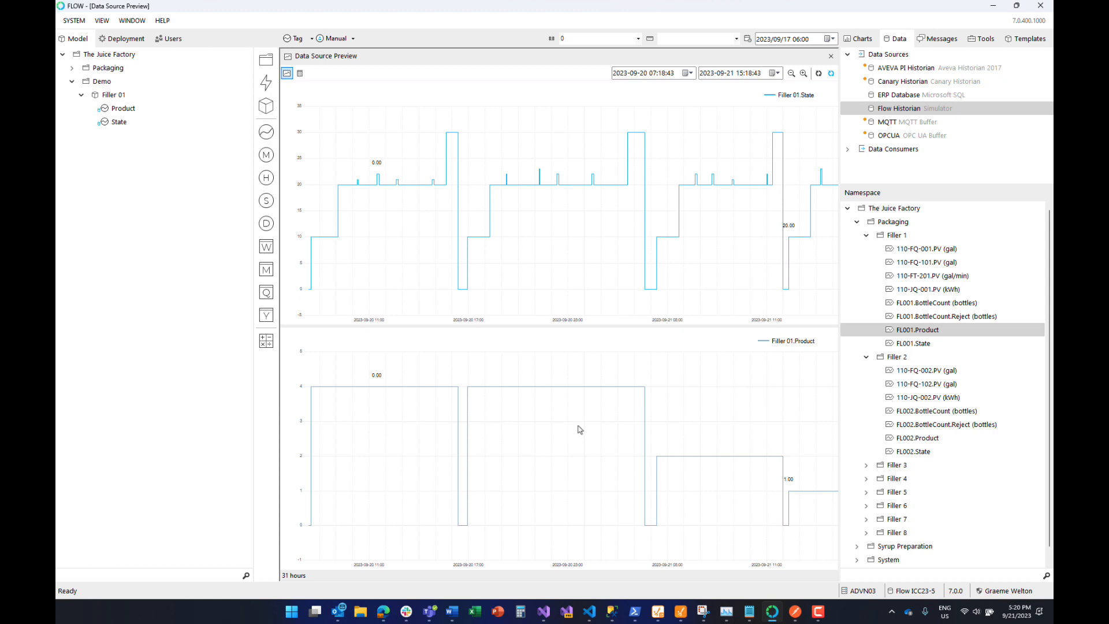
pyautogui.click(831, 55)
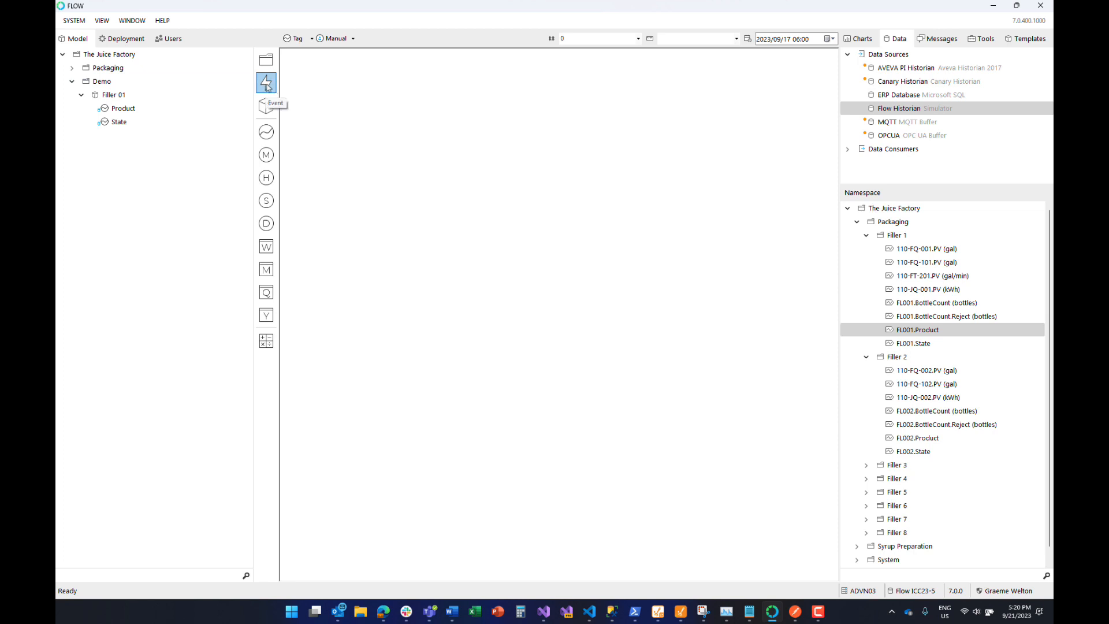
# Step: Create an event named Filler 01 Batch in the Demo folder and open its configuration
pyautogui.moveTo(266, 85); pyautogui.dragTo(113, 85)
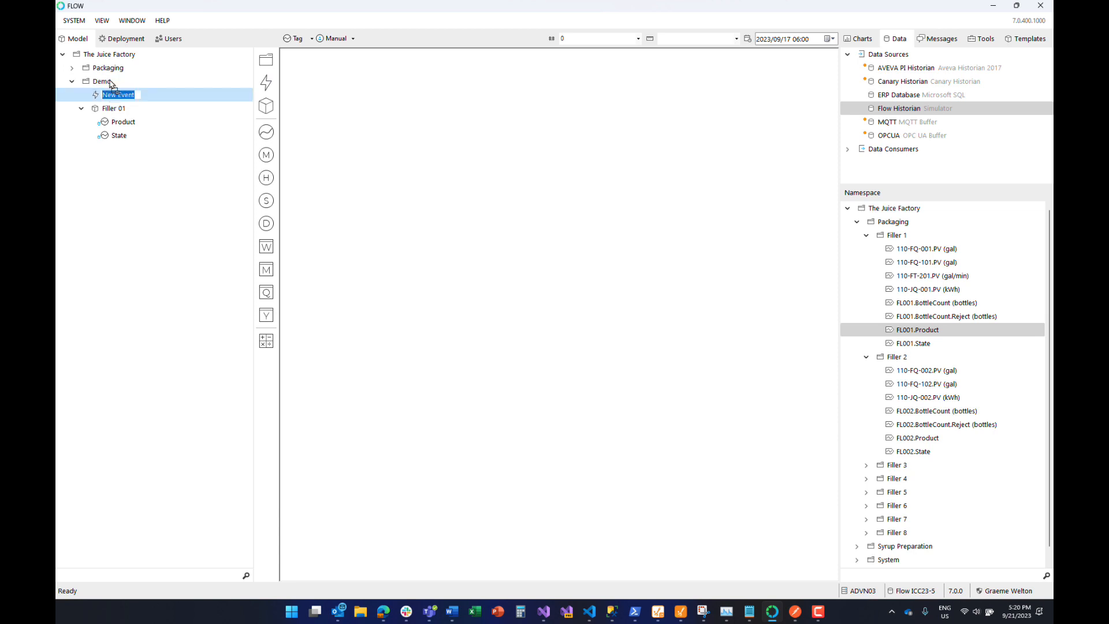
pyautogui.write('Filler 01 Batch')
pyautogui.press('Return')
pyautogui.click(115, 98)
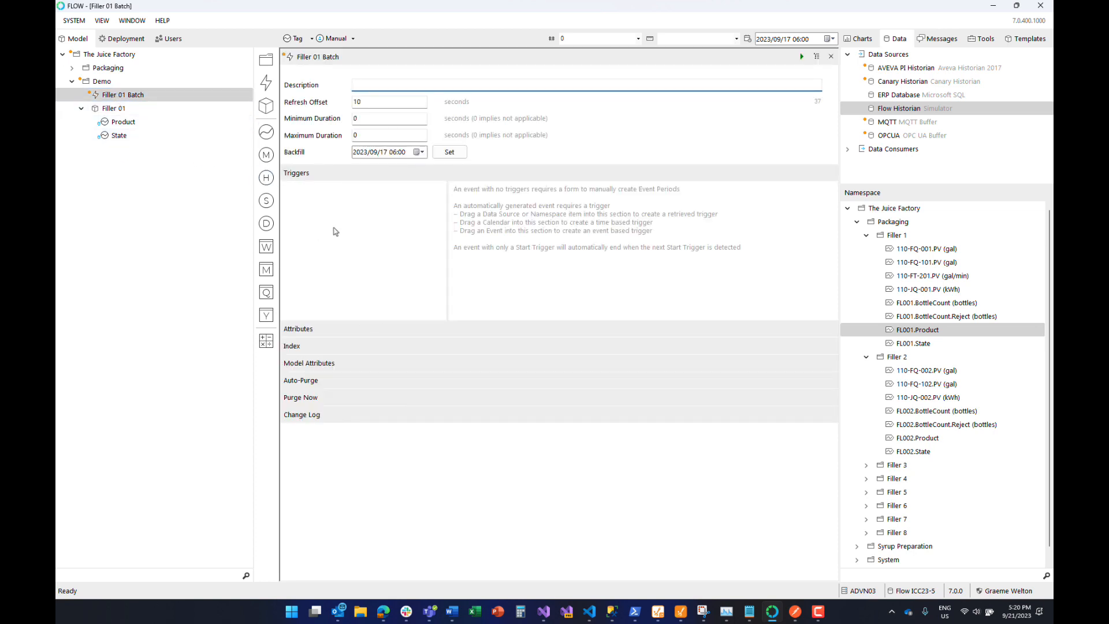
# Step: Add Filler 01's State as the batch start trigger, firing when the condition of being equal to 10 becomes true
pyautogui.moveTo(125, 138); pyautogui.dragTo(325, 219)
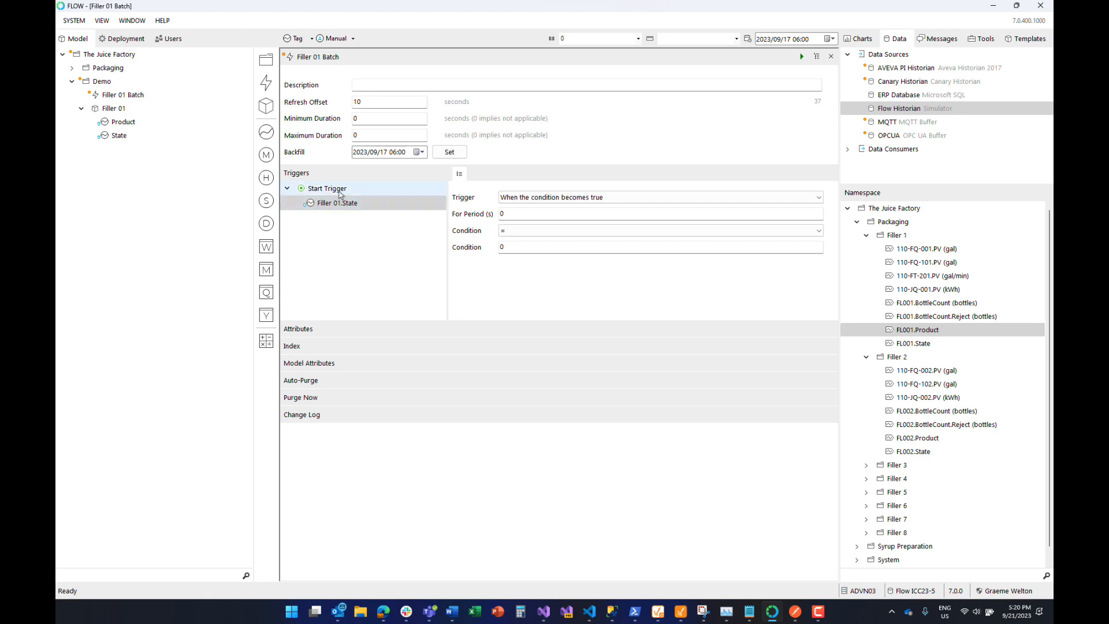
pyautogui.click(527, 199)
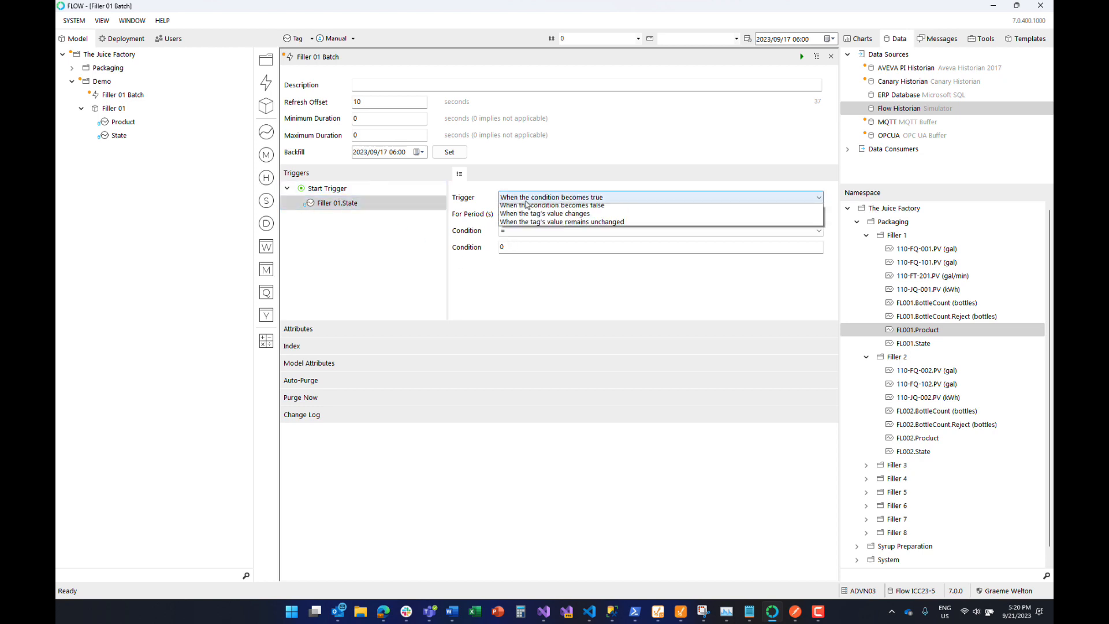
pyautogui.click(527, 207)
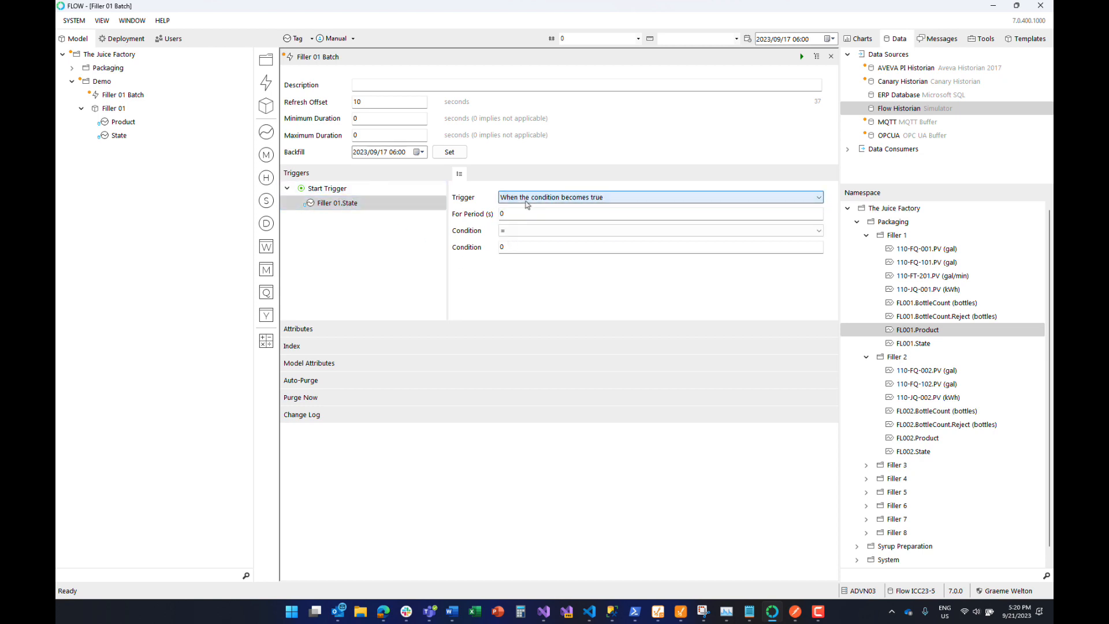
pyautogui.click(501, 247)
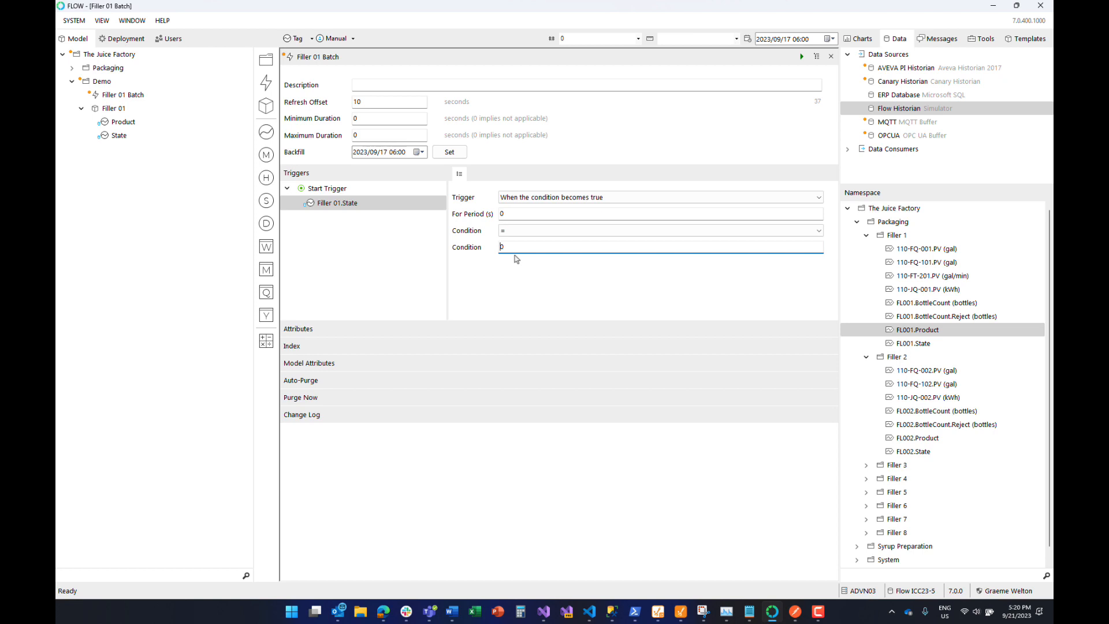
pyautogui.write('1')
pyautogui.click(375, 247)
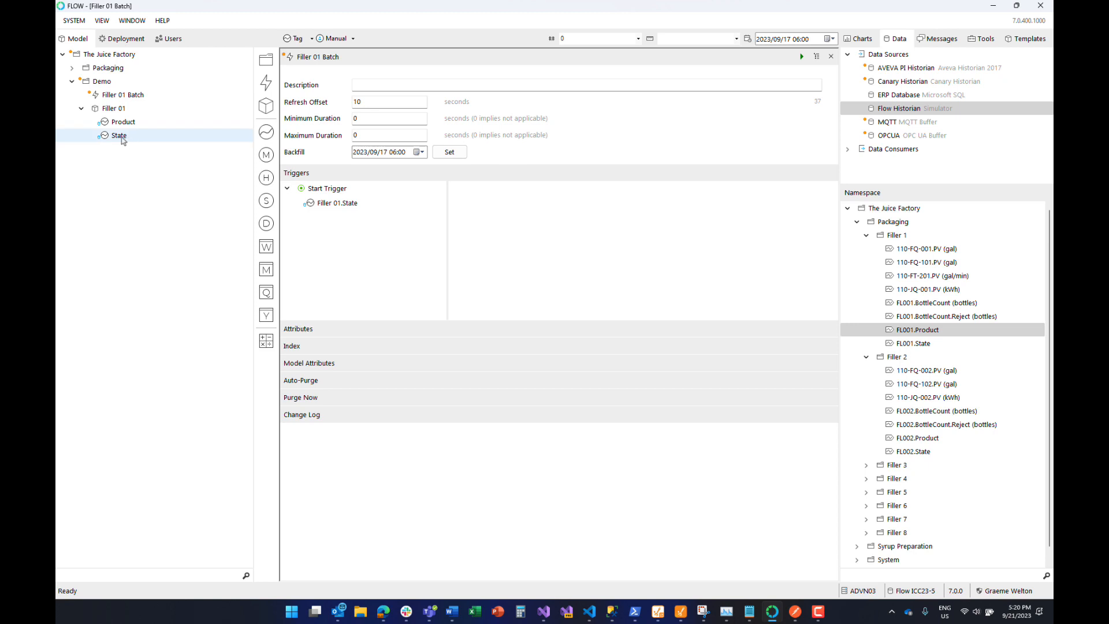
# Step: Add Filler 01's State as the batch end trigger with the condition equal to 30
pyautogui.moveTo(123, 141); pyautogui.dragTo(339, 247)
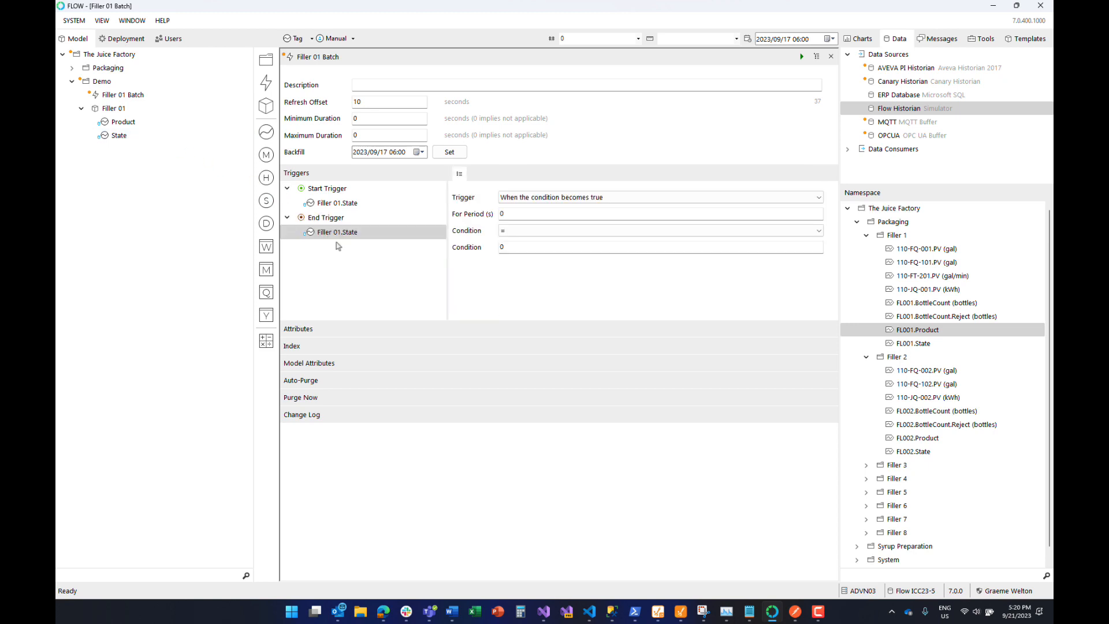
pyautogui.click(501, 249)
pyautogui.write('3')
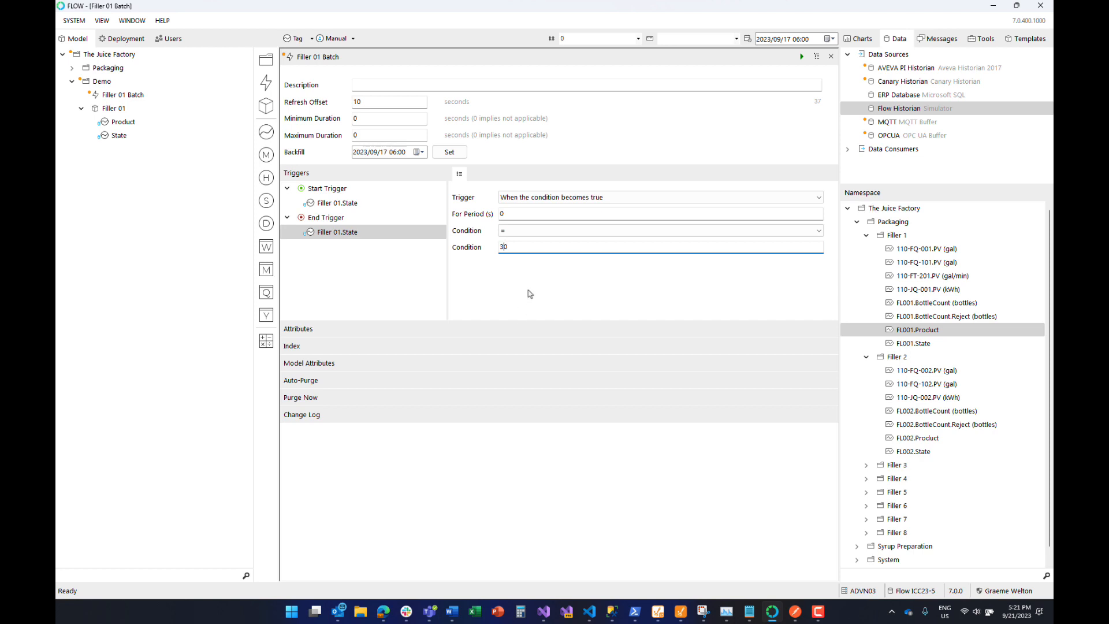
# Step: Add a new attribute named Product to the Filler 01 Batch event
pyautogui.click(314, 332)
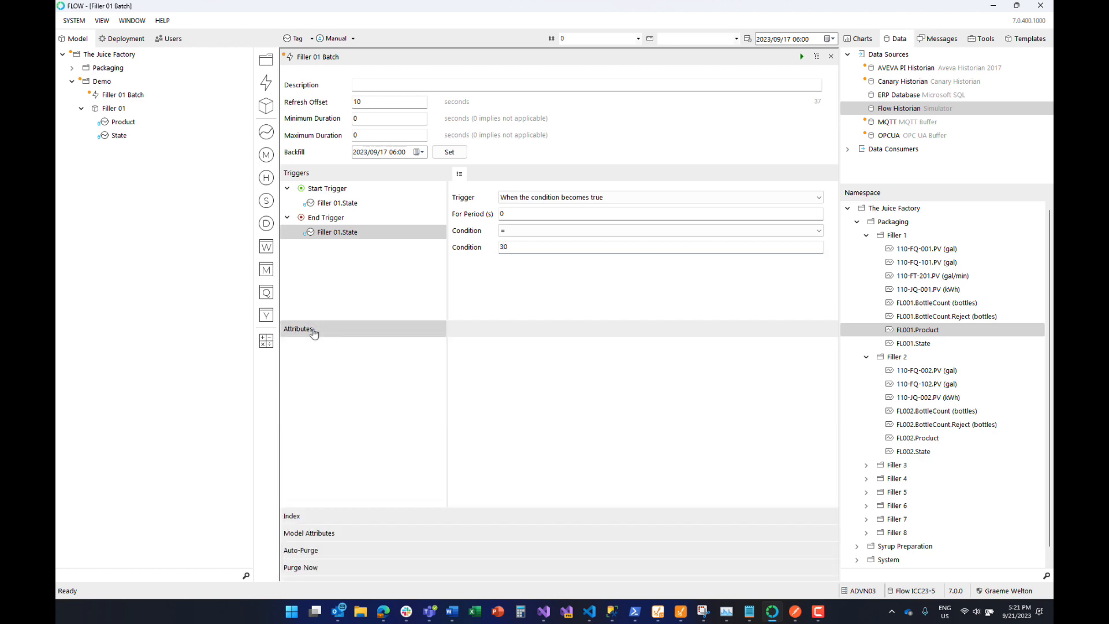
pyautogui.rightClick(313, 355)
pyautogui.moveTo(358, 359)
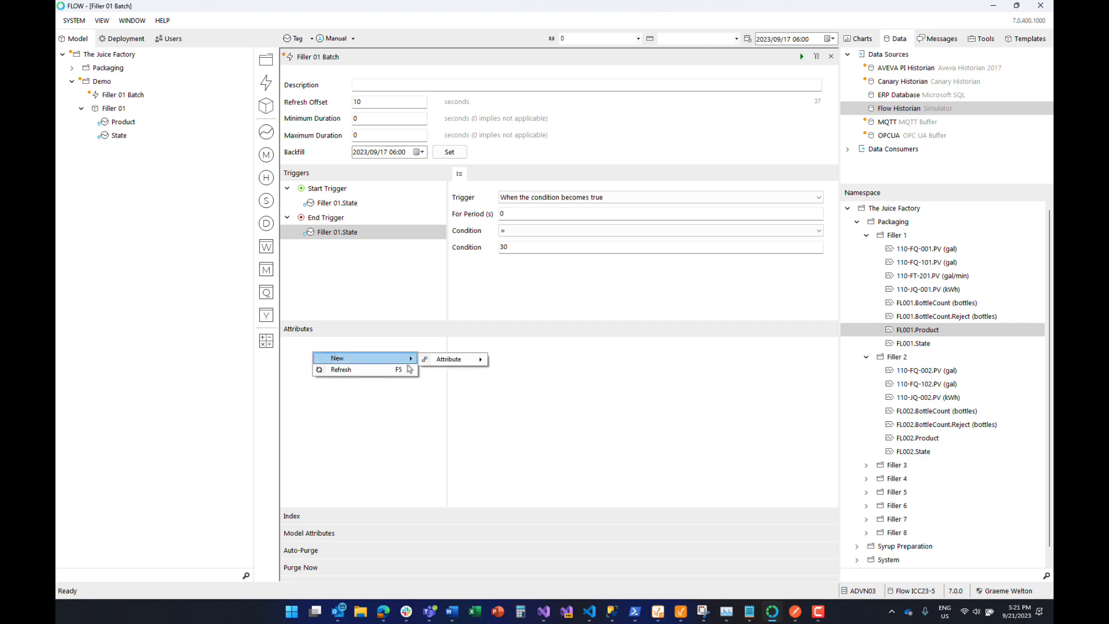
pyautogui.moveTo(451, 359)
pyautogui.click(508, 363)
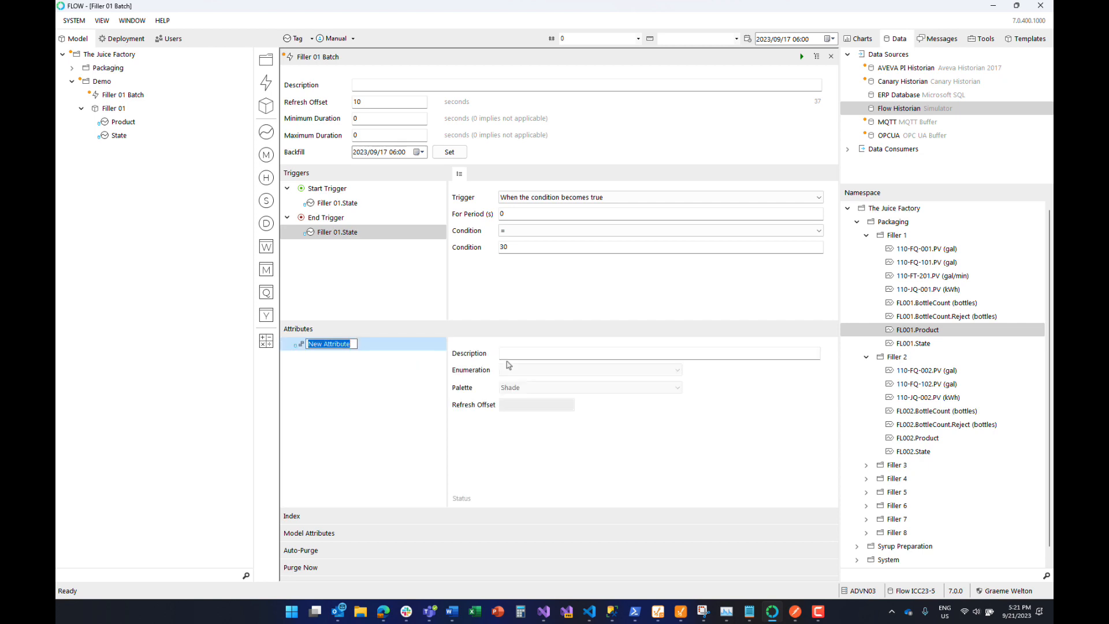
pyautogui.write('Product')
pyautogui.press('Return')
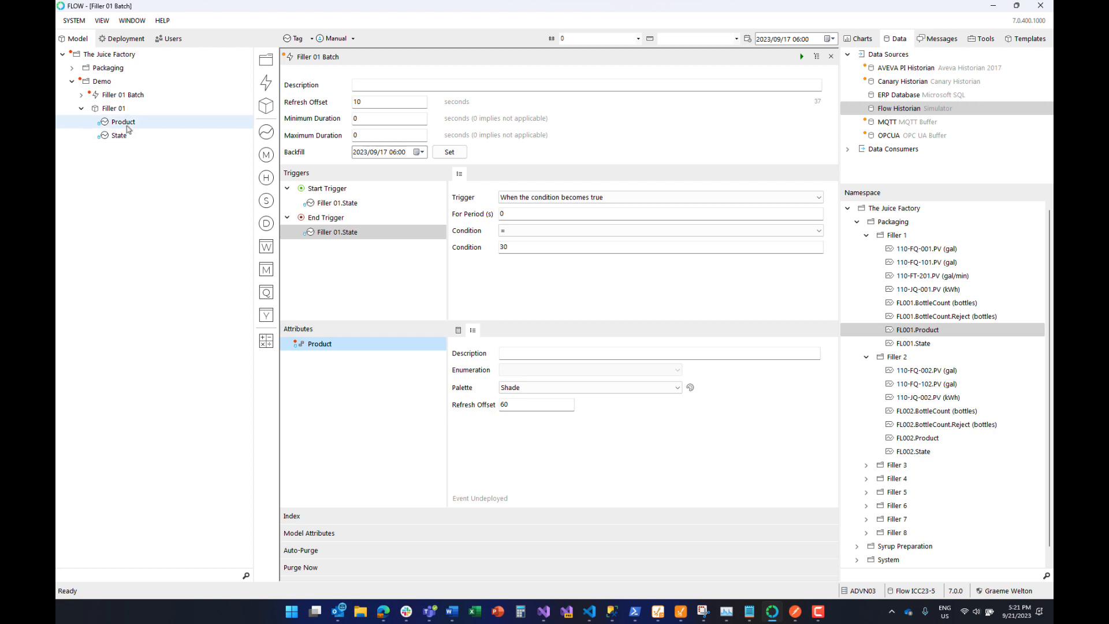
# Step: Link Filler 01's Product tag to the event's Product attribute and assign it the Product enumeration
pyautogui.moveTo(128, 122); pyautogui.dragTo(327, 345)
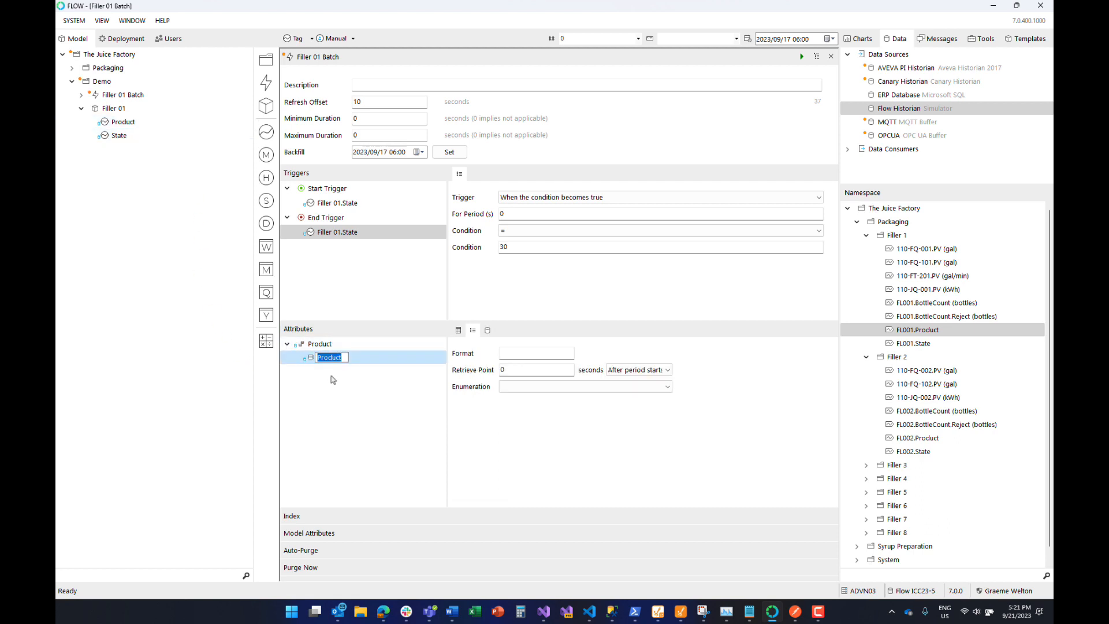
pyautogui.press('Return')
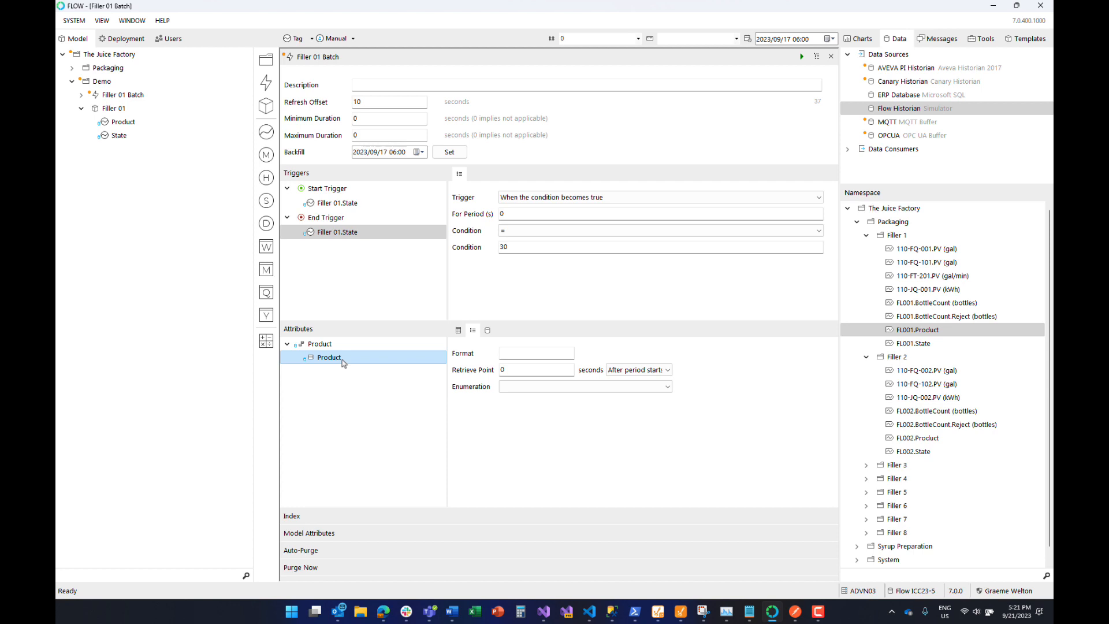
pyautogui.click(511, 389)
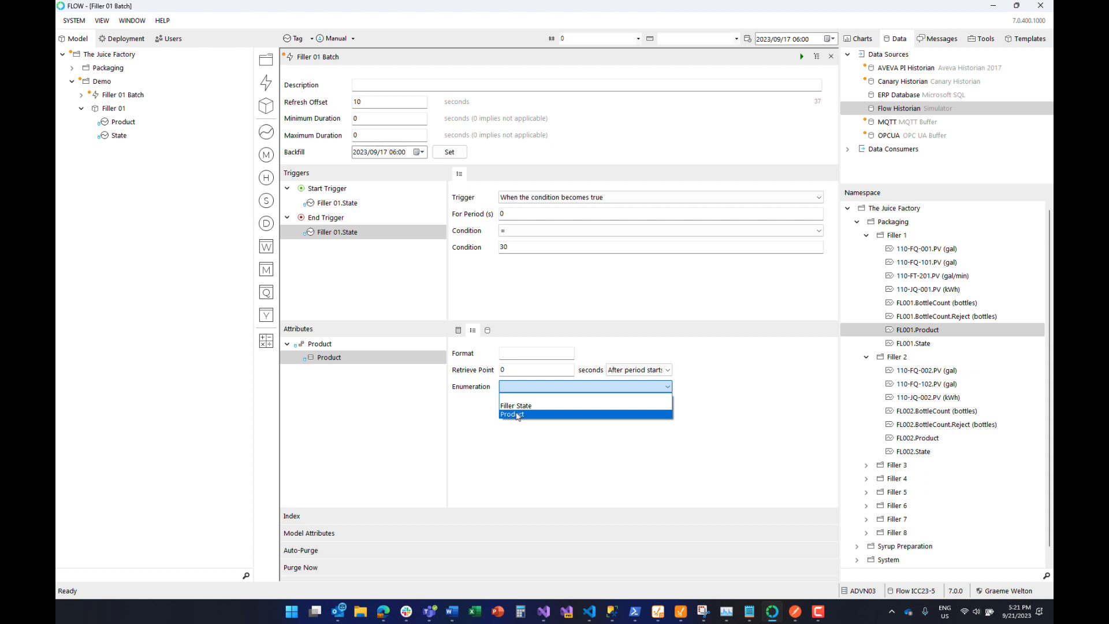
pyautogui.click(518, 415)
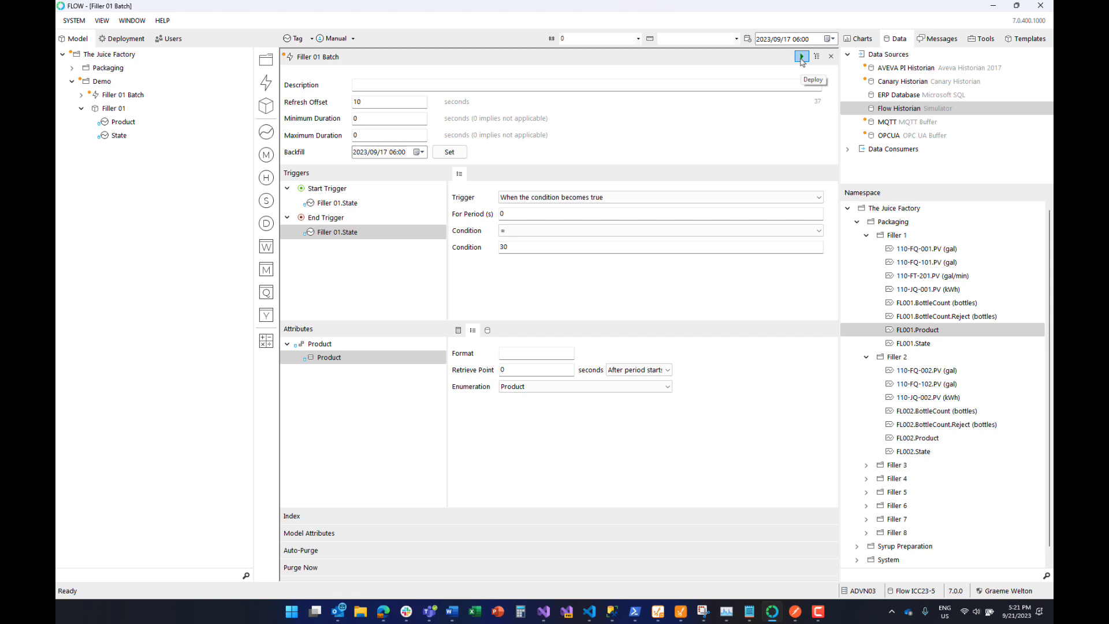
# Step: Deploy the Filler 01 Batch event and refresh its start trigger chart to show the batch periods
pyautogui.click(802, 57)
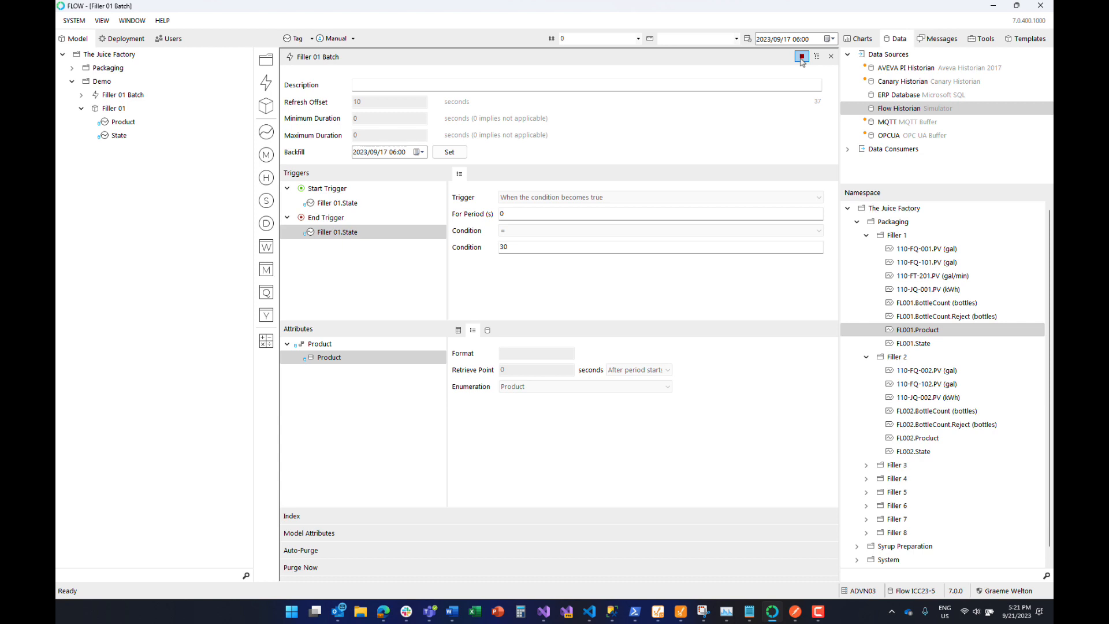
pyautogui.click(350, 194)
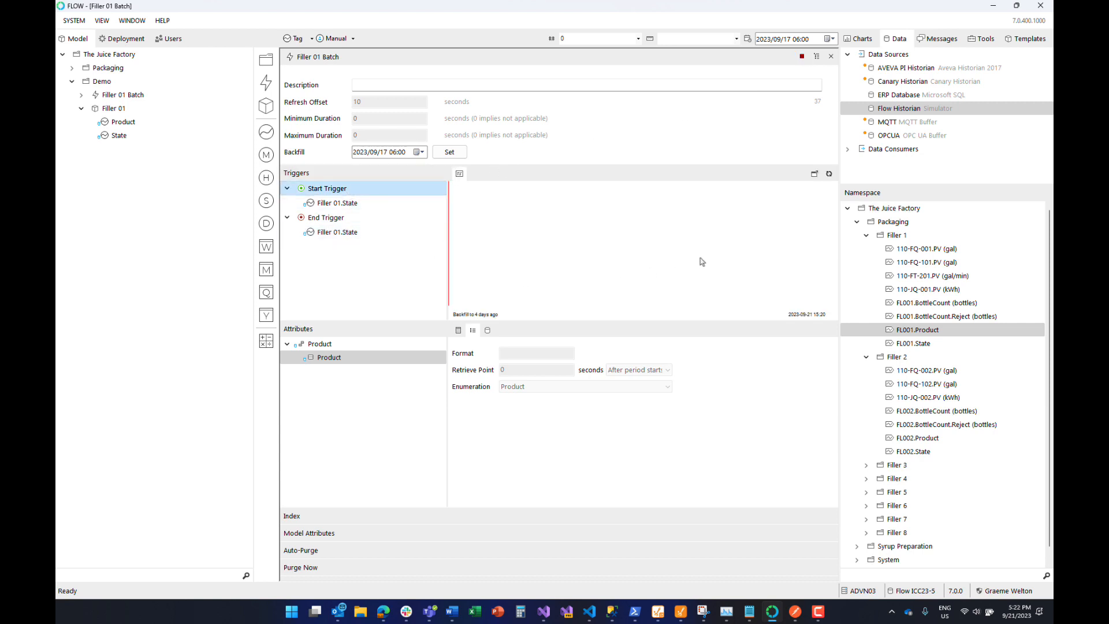
pyautogui.click(829, 175)
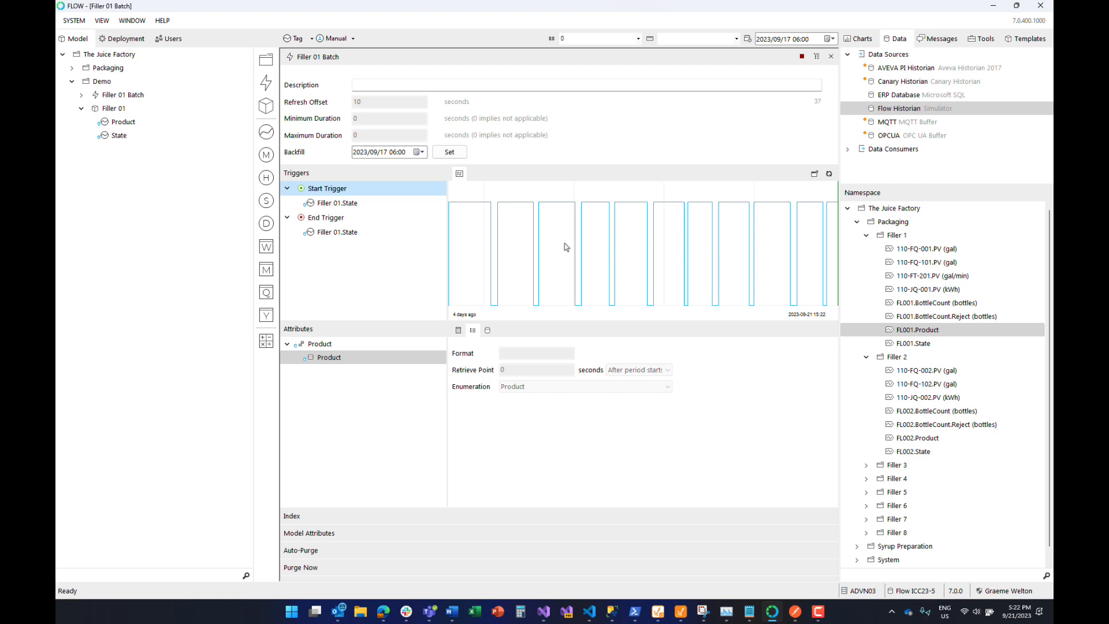
# Step: Review the Product attribute values retrieved for each batch period and close the event configuration
pyautogui.click(458, 330)
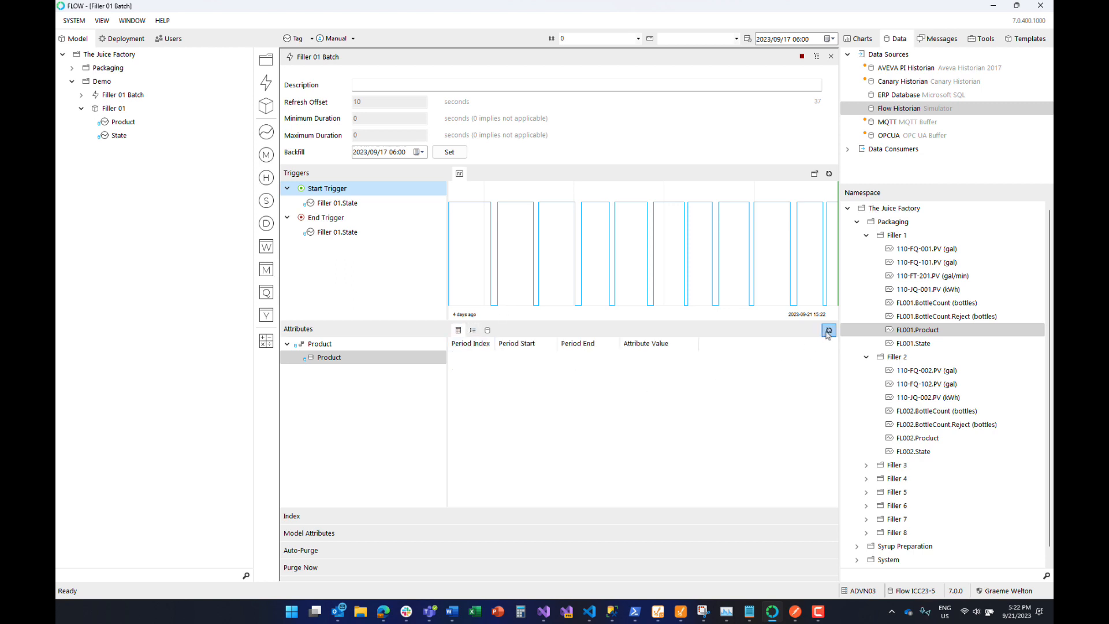
pyautogui.click(829, 331)
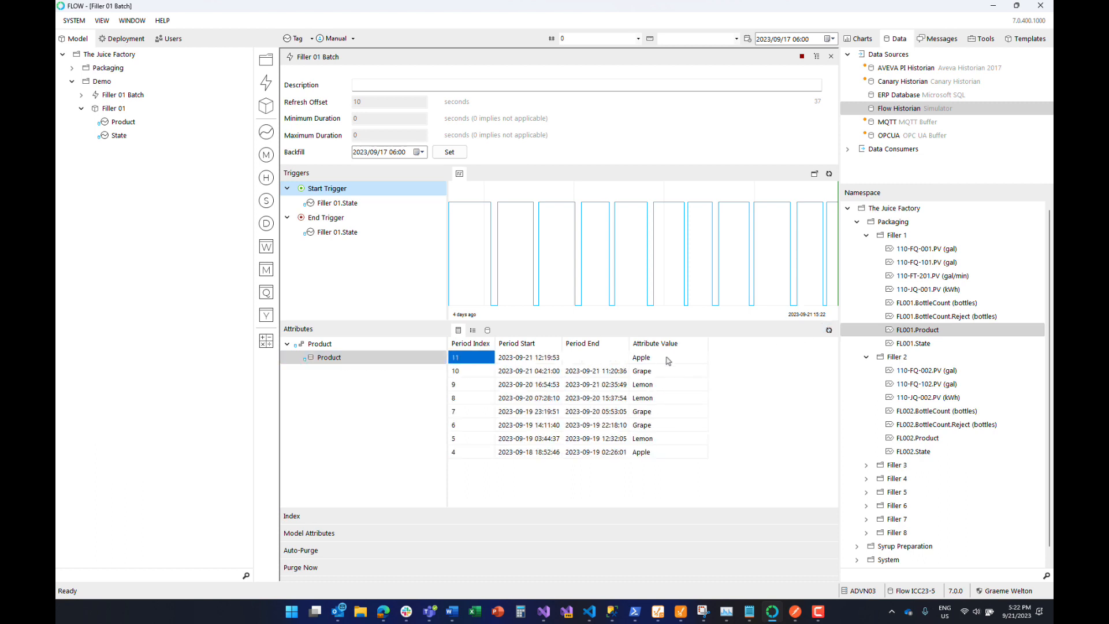
pyautogui.moveTo(667, 359); pyautogui.dragTo(669, 449)
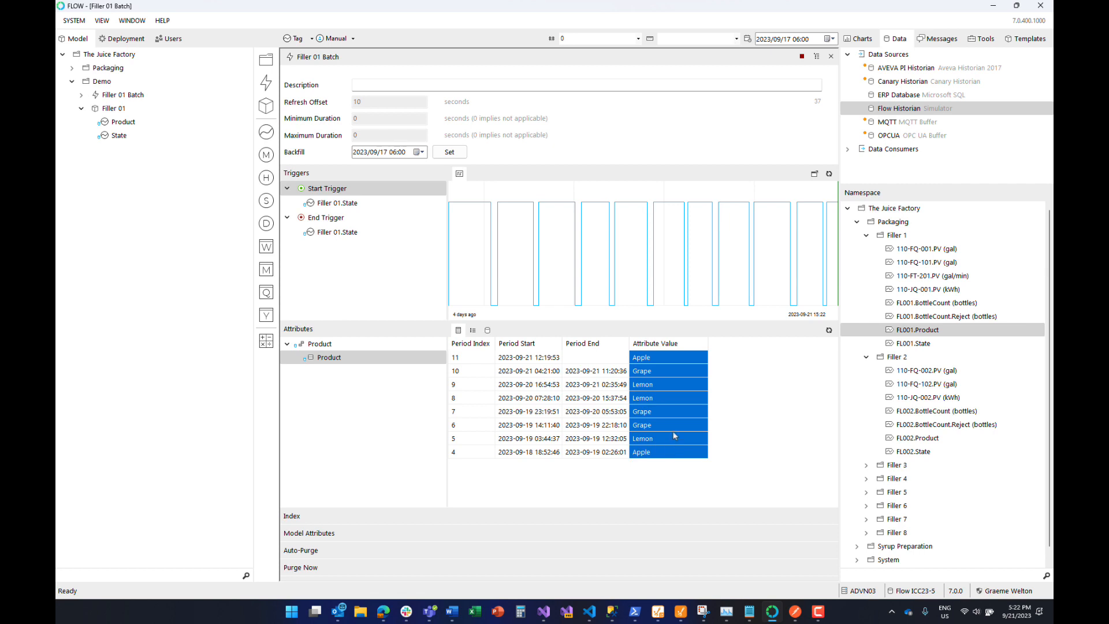
pyautogui.click(830, 57)
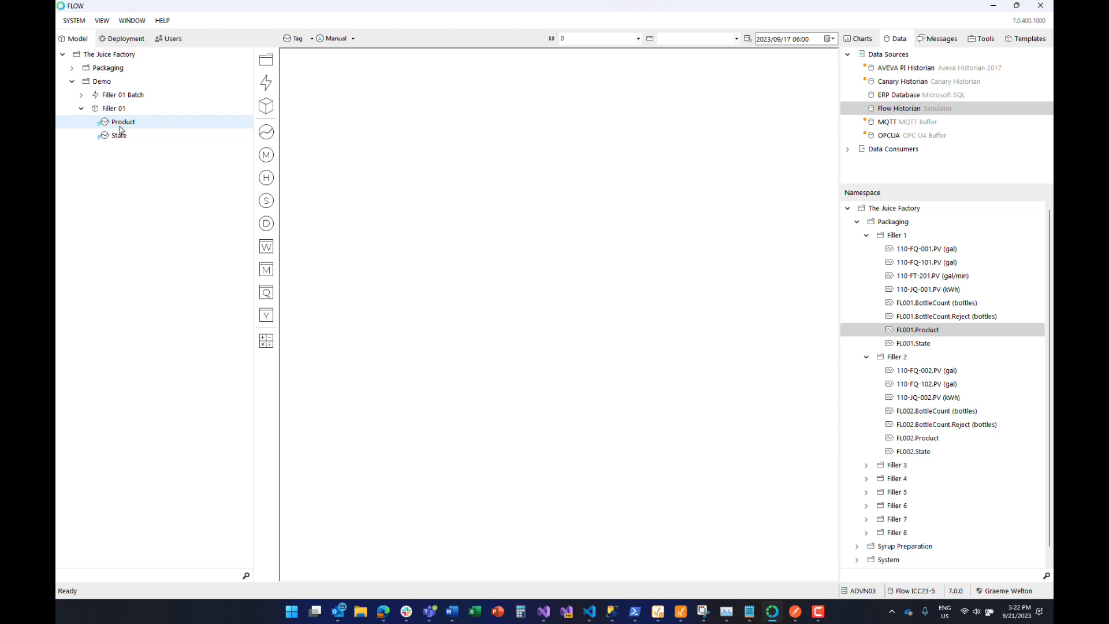
# Step: Create a metric named Filler 01 Inputs in the Demo folder
pyautogui.moveTo(120, 130); pyautogui.dragTo(108, 87)
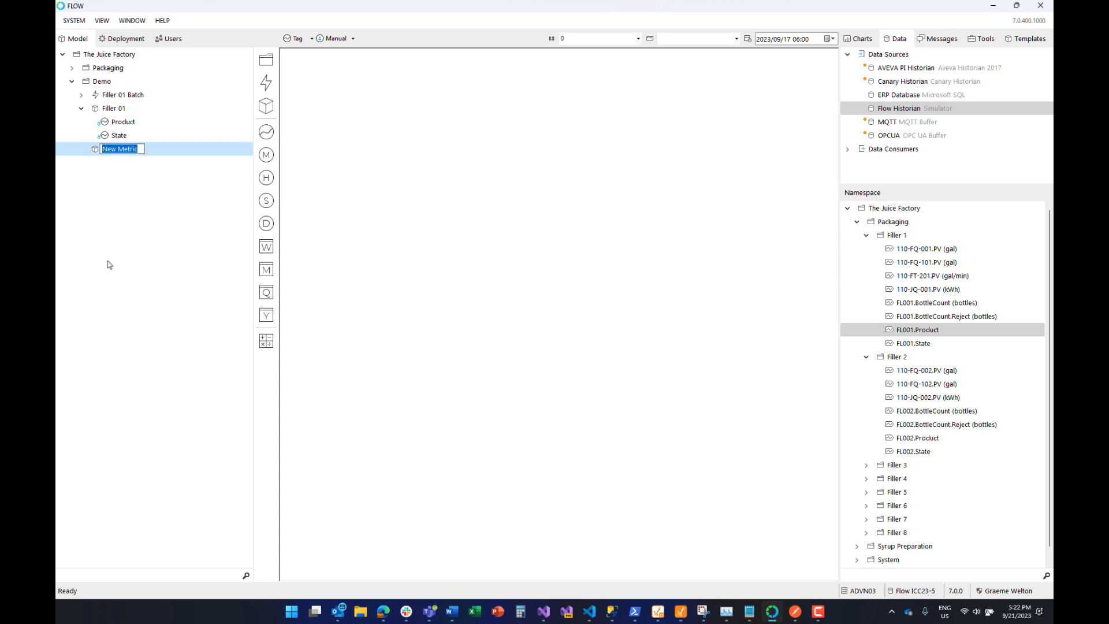
pyautogui.write('Filler 01 1')
pyautogui.write('nputs')
pyautogui.press('Return')
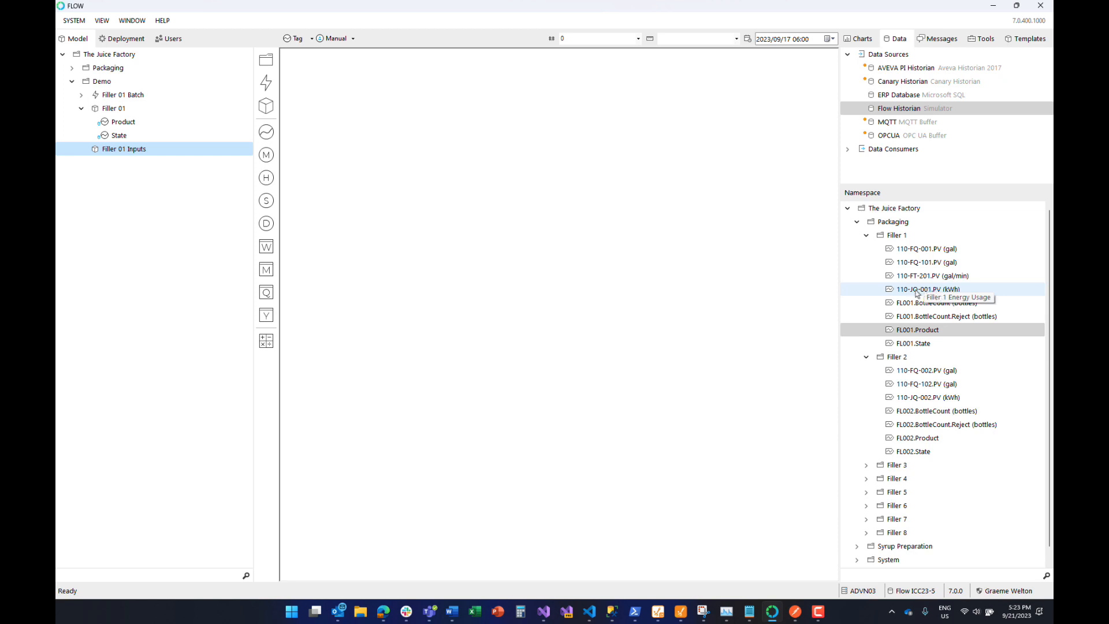
# Step: Add Filler 1's 110-JQ-001.PV tag under Filler 01 Inputs as Energy
pyautogui.moveTo(920, 295); pyautogui.dragTo(125, 154)
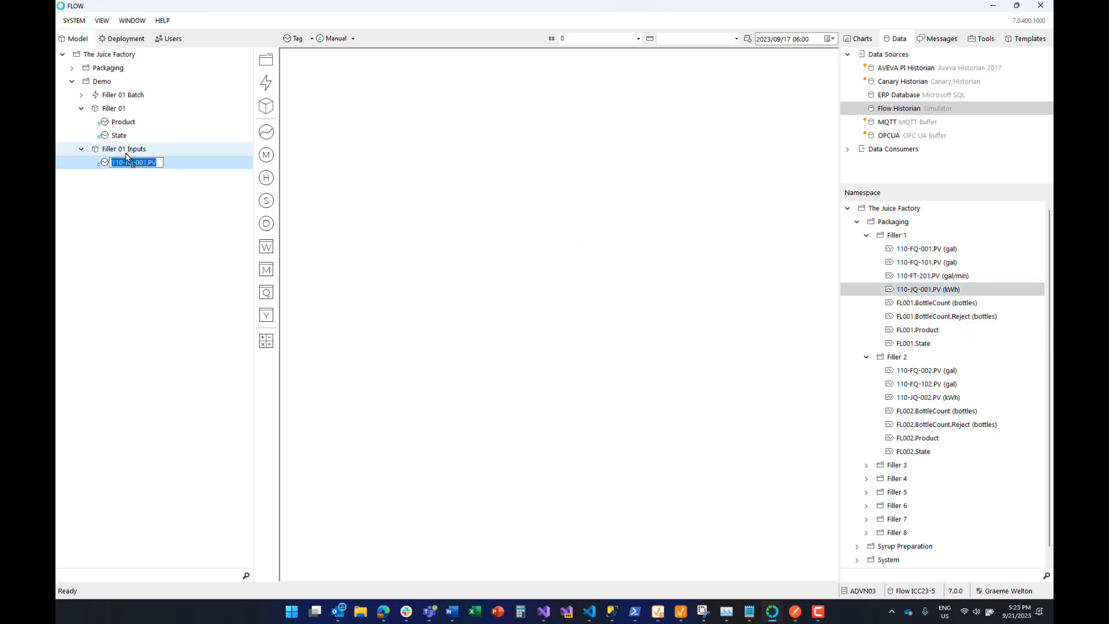
pyautogui.write('Energy')
pyautogui.press('Return')
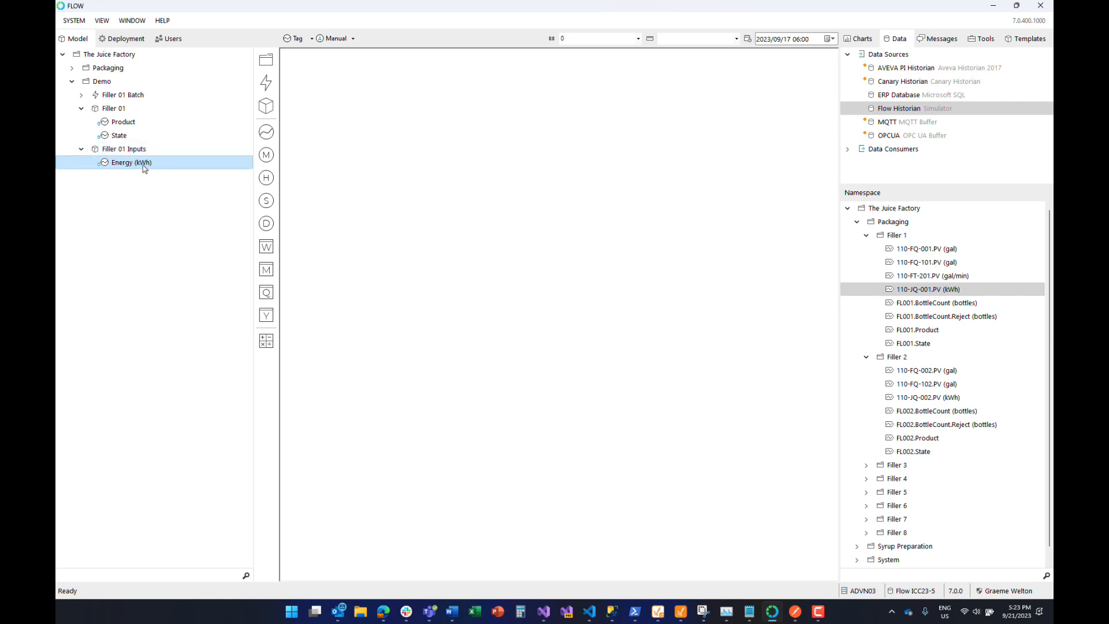
# Step: Preview Energy and Filler 01's State in stacked charts, widen the time range to about 15 hours, and close the preview
pyautogui.moveTo(126, 169); pyautogui.dragTo(317, 195)
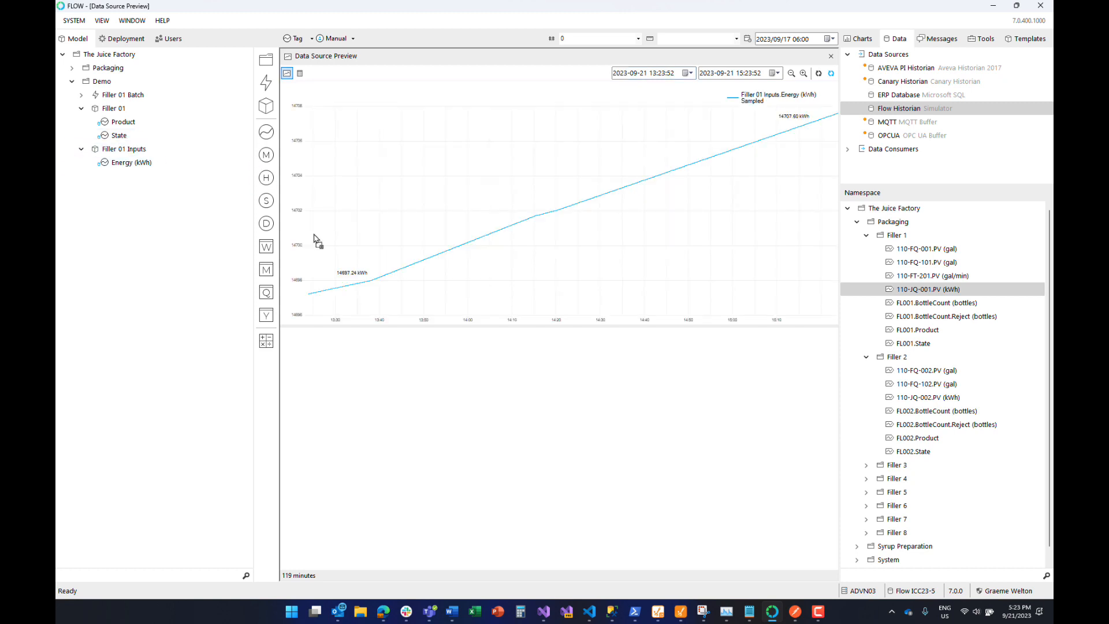
pyautogui.moveTo(383, 376); pyautogui.dragTo(383, 376)
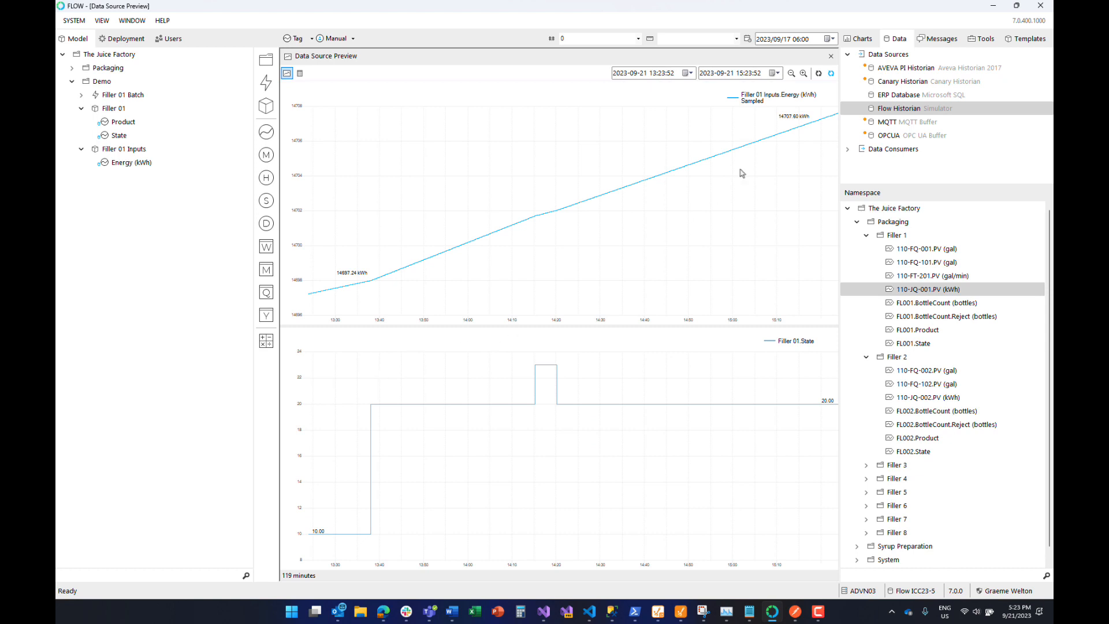
pyautogui.click(791, 73)
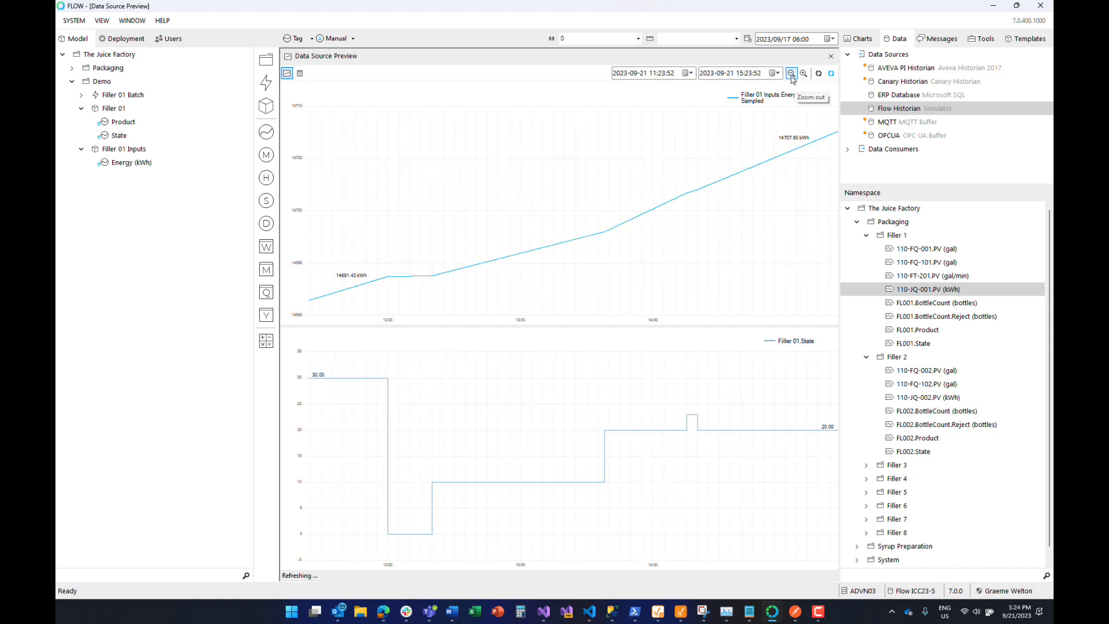
pyautogui.click(792, 73)
pyautogui.click(792, 74)
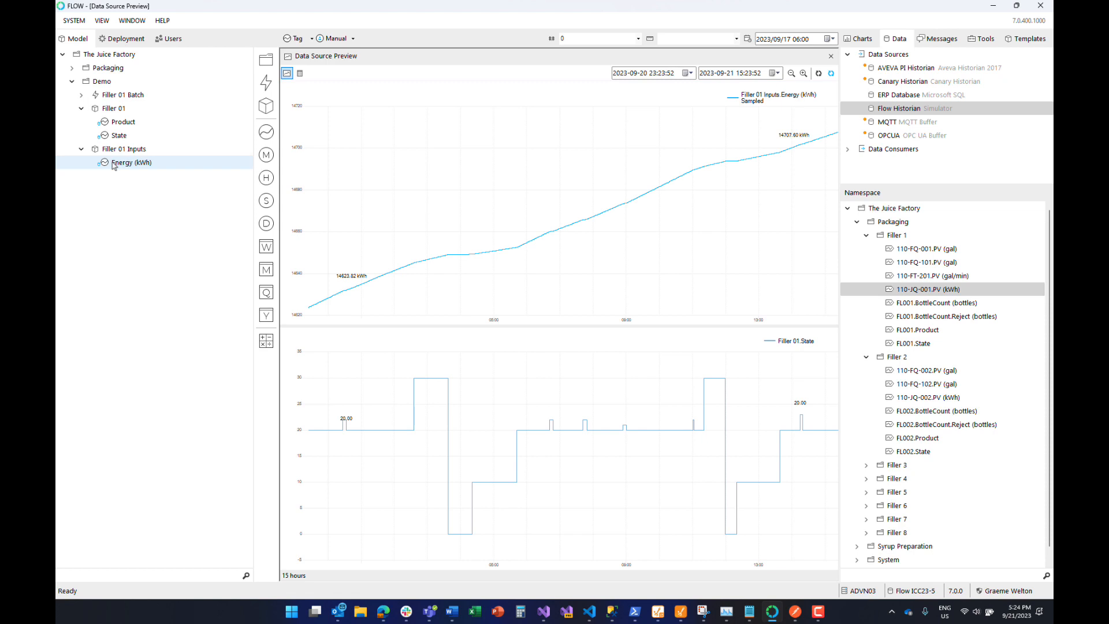
pyautogui.click(788, 41)
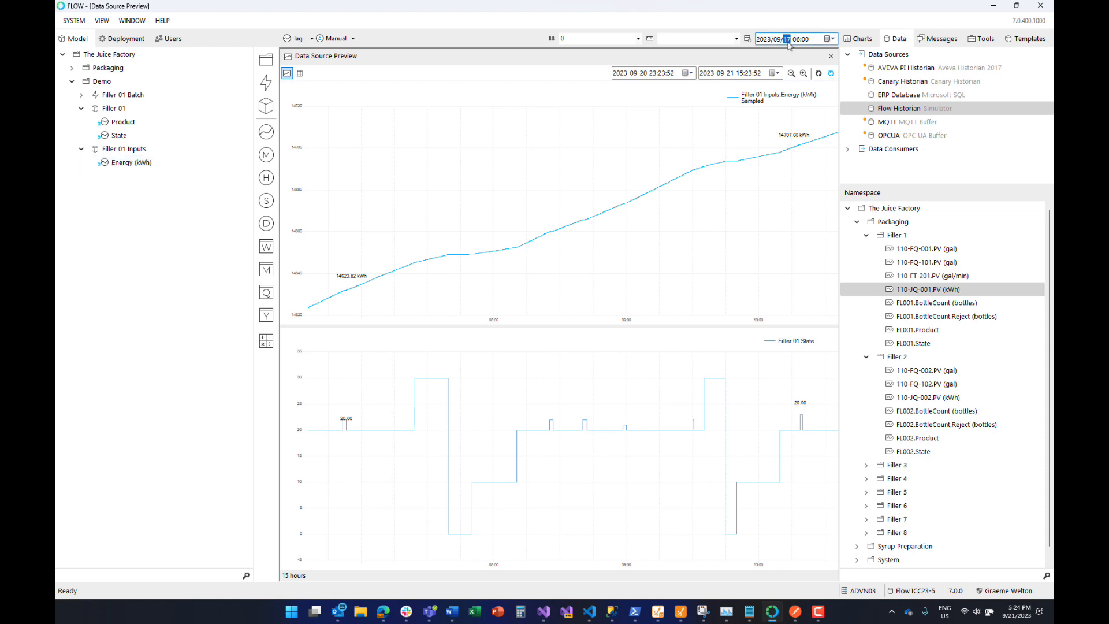
pyautogui.click(831, 56)
# Step: Delete the Energy measure from Filler 01 Inputs
pyautogui.click(123, 167)
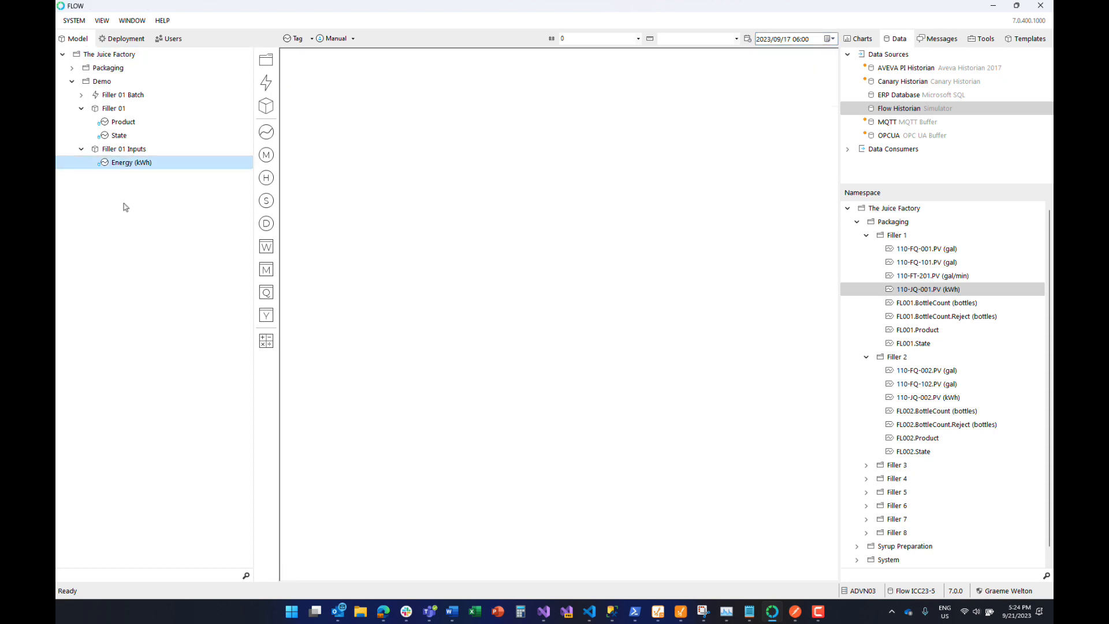
pyautogui.press('Delete')
pyautogui.press('Return')
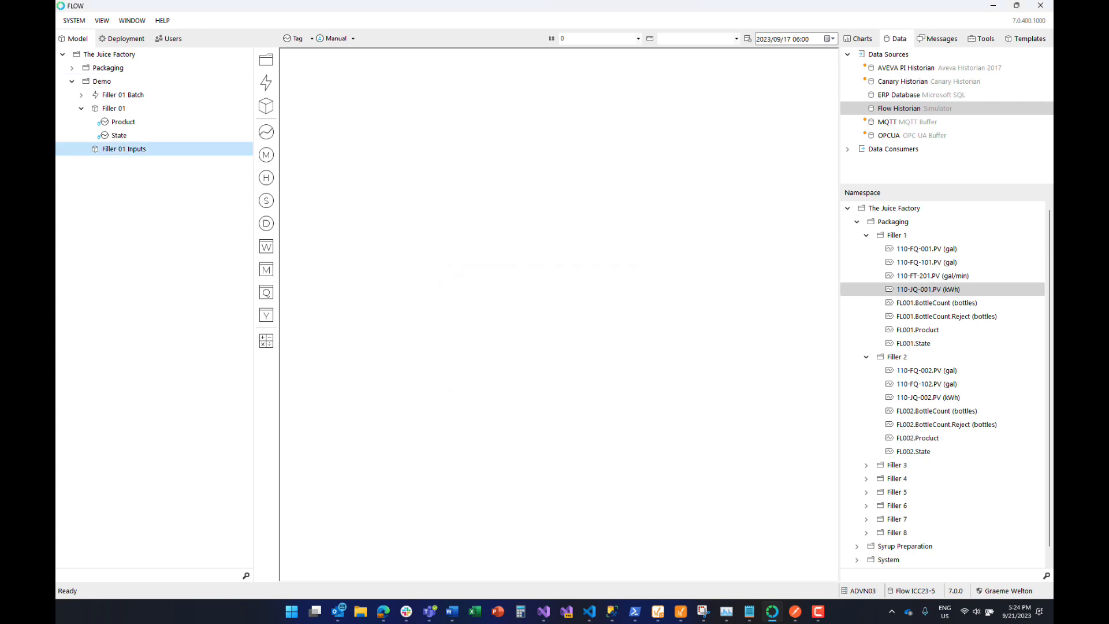
# Step: Set the default backfill start date for new items to 2023/09/01, 06:00
pyautogui.click(787, 38)
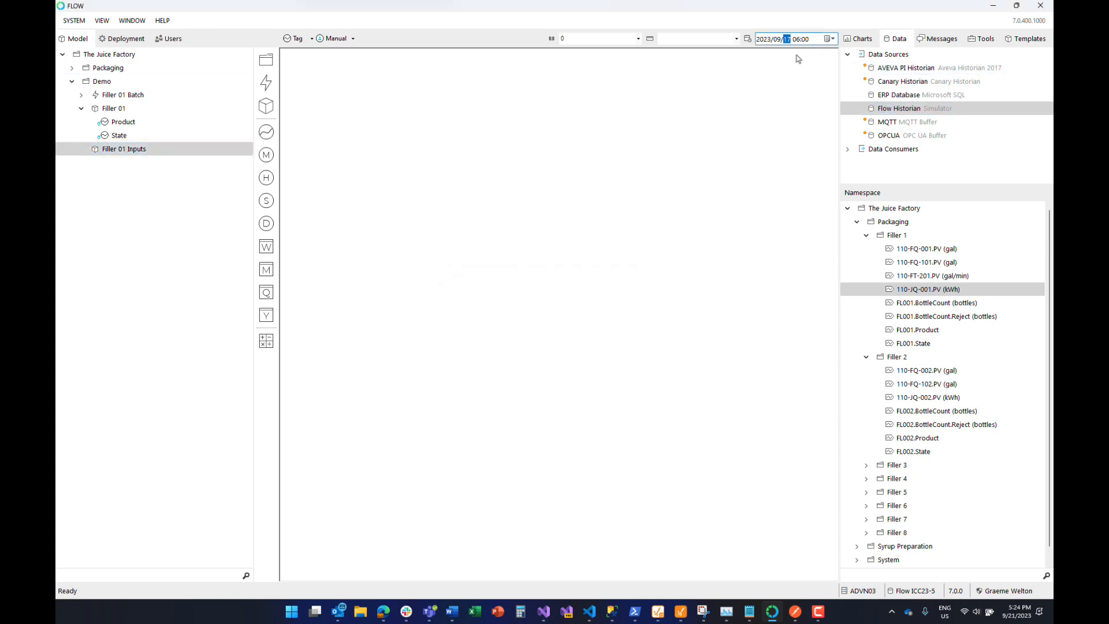
pyautogui.write('01')
pyautogui.click(329, 203)
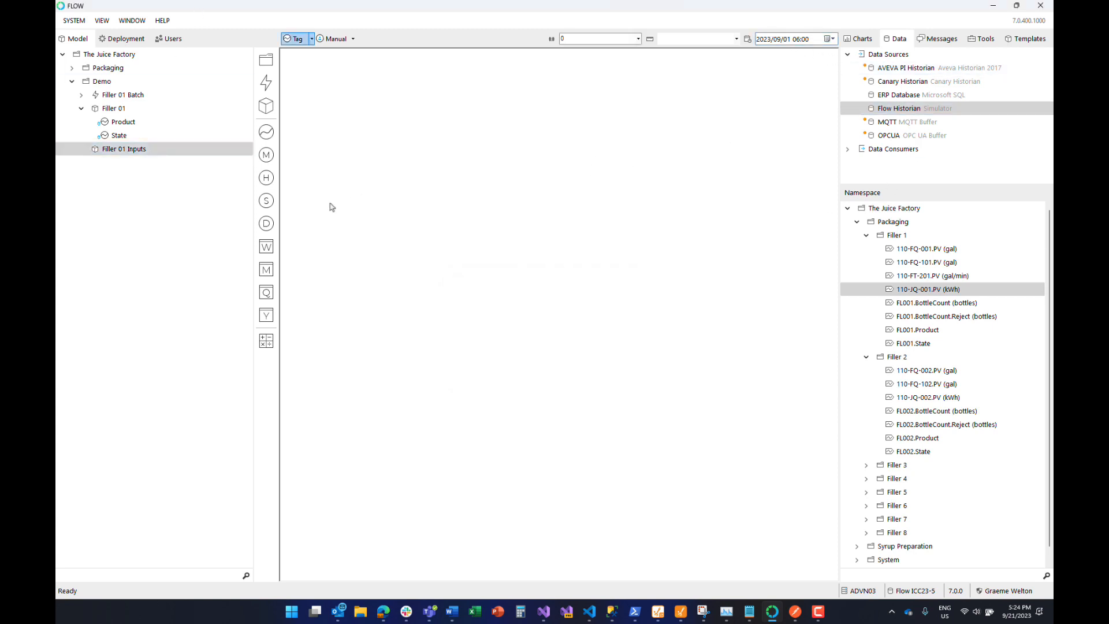
# Step: Add the 110-JQ-001.PV energy tag under Filler 01 Inputs again and name it Energy
pyautogui.click(931, 292)
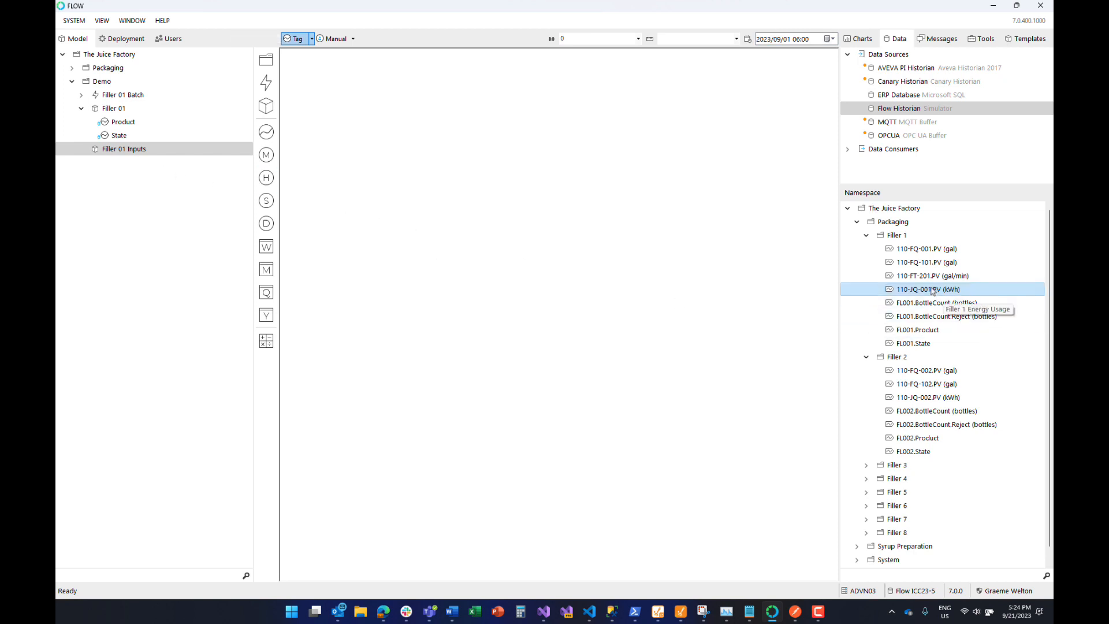
pyautogui.moveTo(930, 291); pyautogui.dragTo(124, 149)
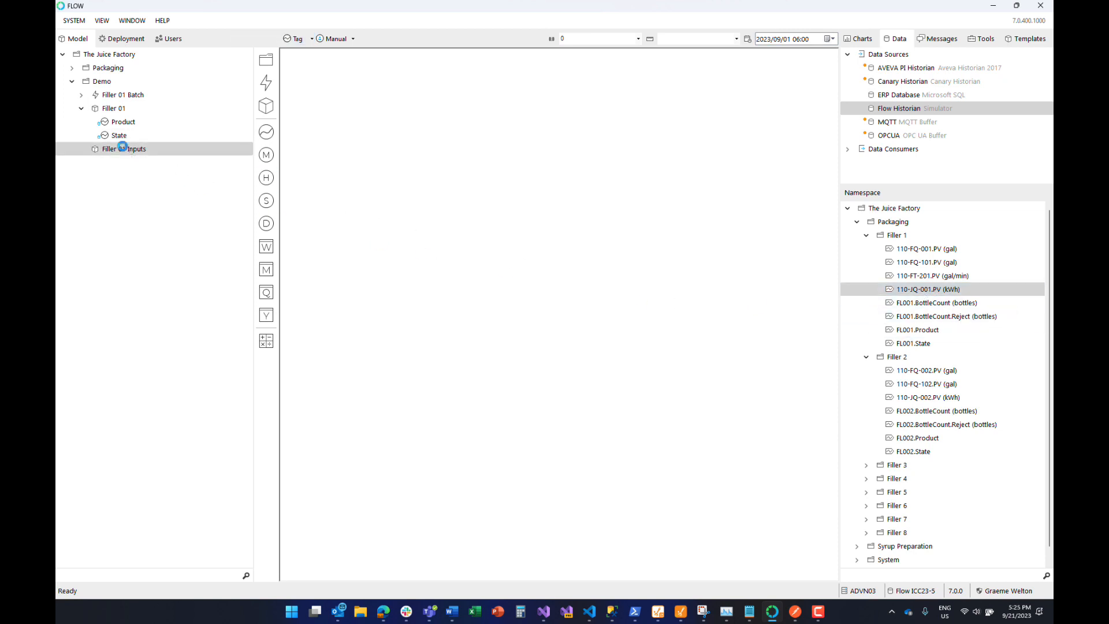
pyautogui.write('Ener')
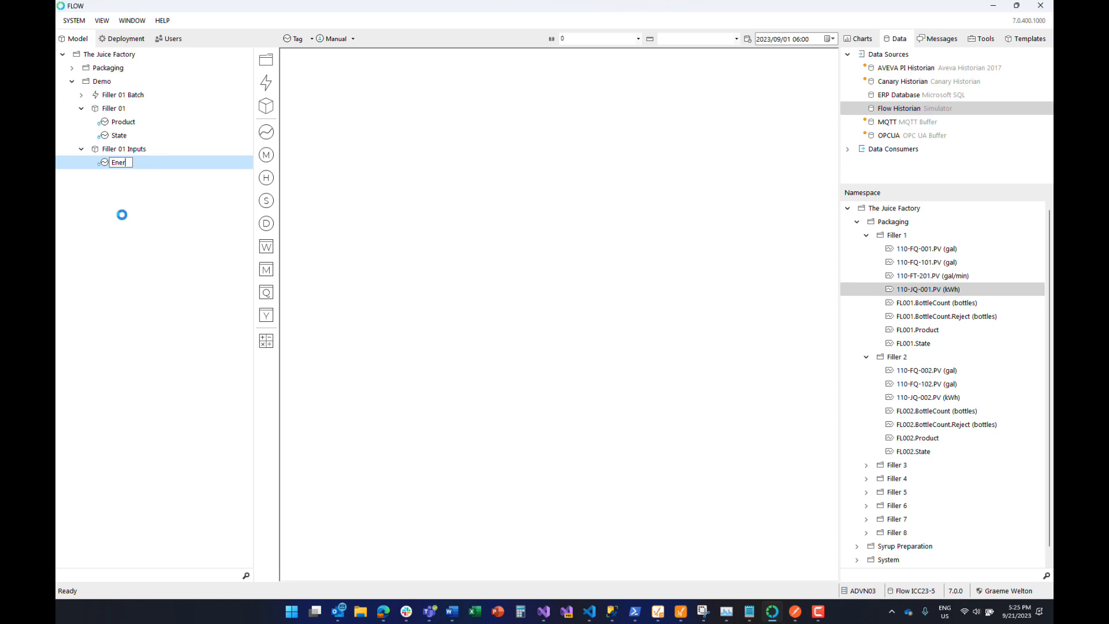
pyautogui.write('gy')
pyautogui.press('Return')
# Step: Preview the re-added Energy trend above Filler 01's State and widen the time range to about 31 hours
pyautogui.doubleClick(134, 164)
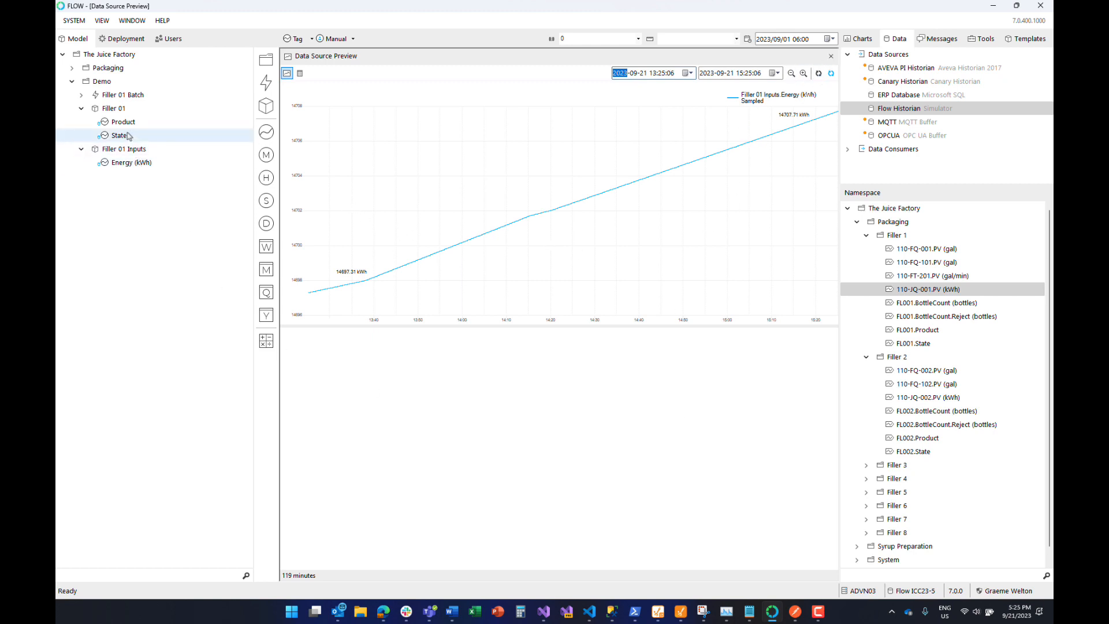
pyautogui.moveTo(301, 237); pyautogui.dragTo(471, 407)
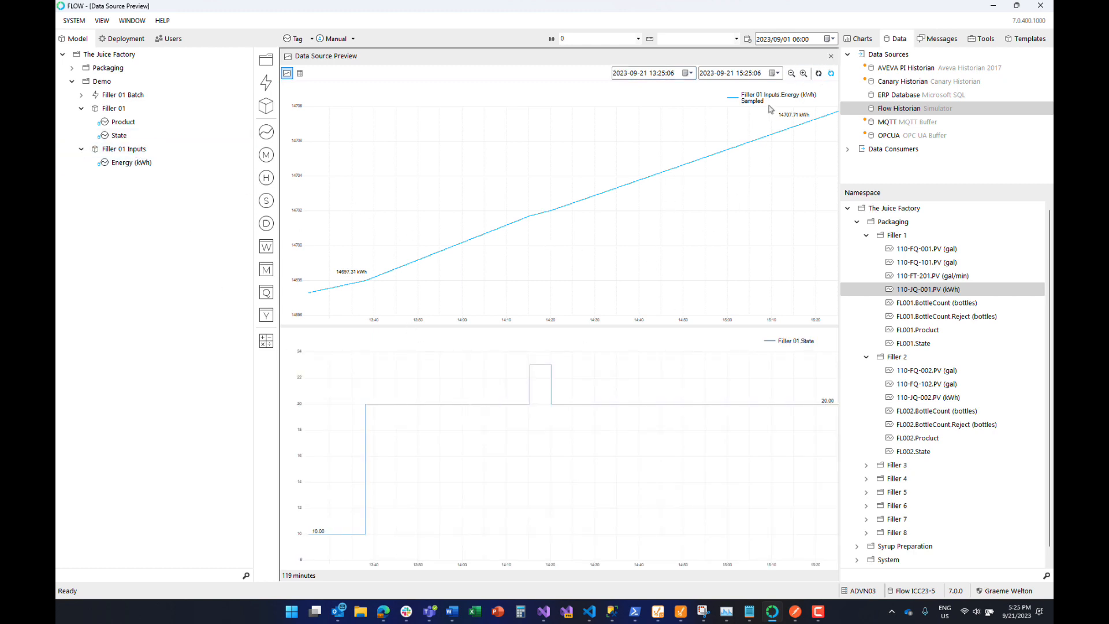
pyautogui.click(791, 74)
pyautogui.click(791, 73)
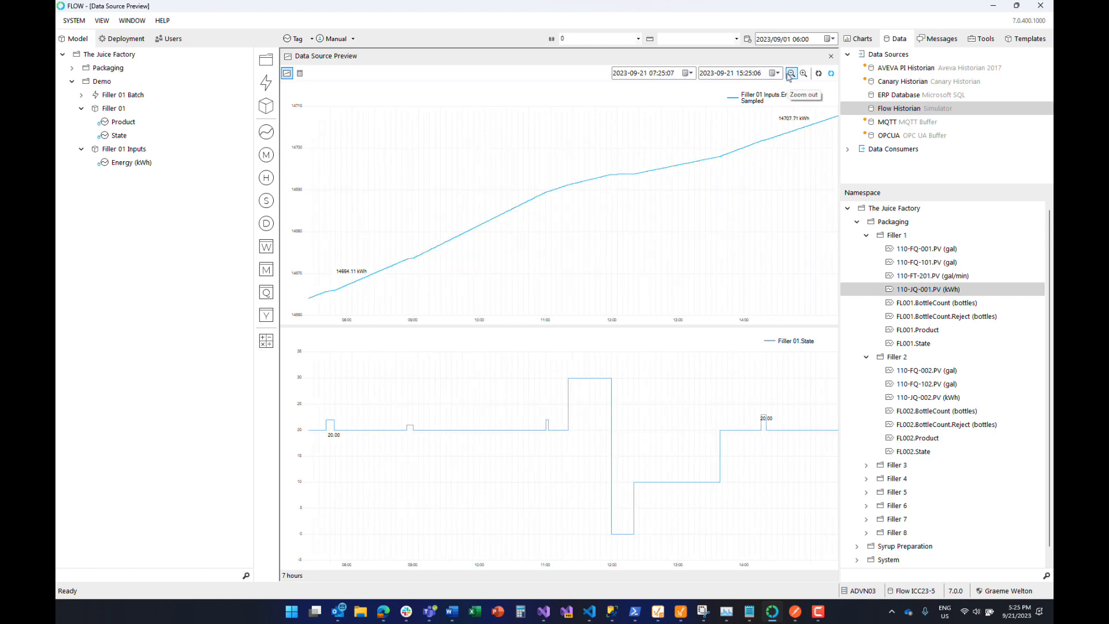
pyautogui.click(791, 74)
pyautogui.click(791, 73)
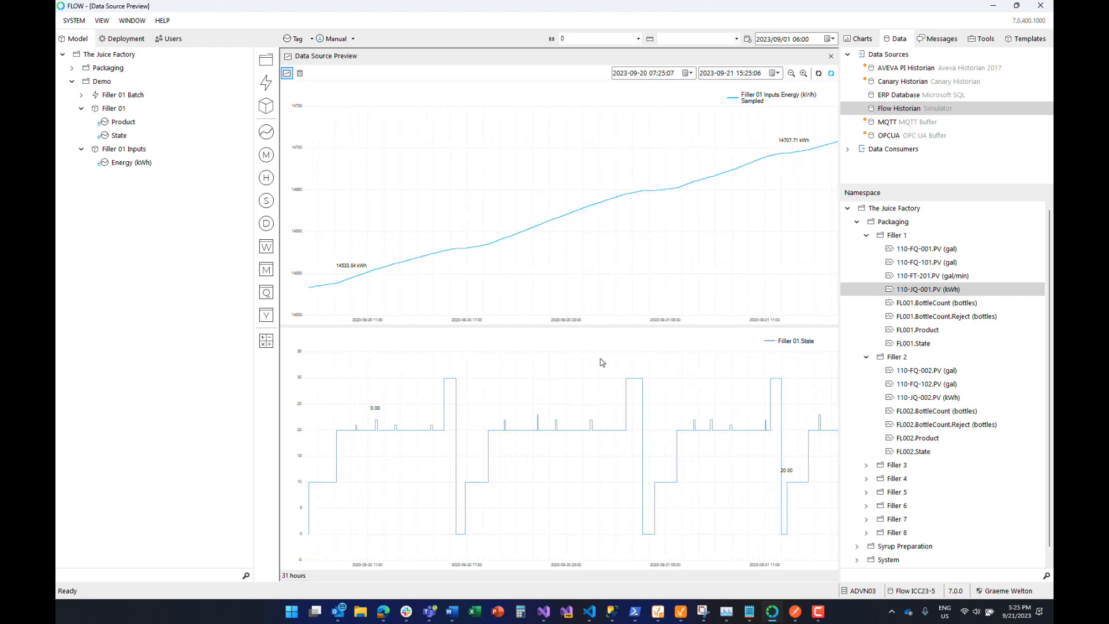
# Step: Close the trend preview and add the 110-FQ-101.PV tag under Filler 01 Inputs, named Water
pyautogui.click(829, 57)
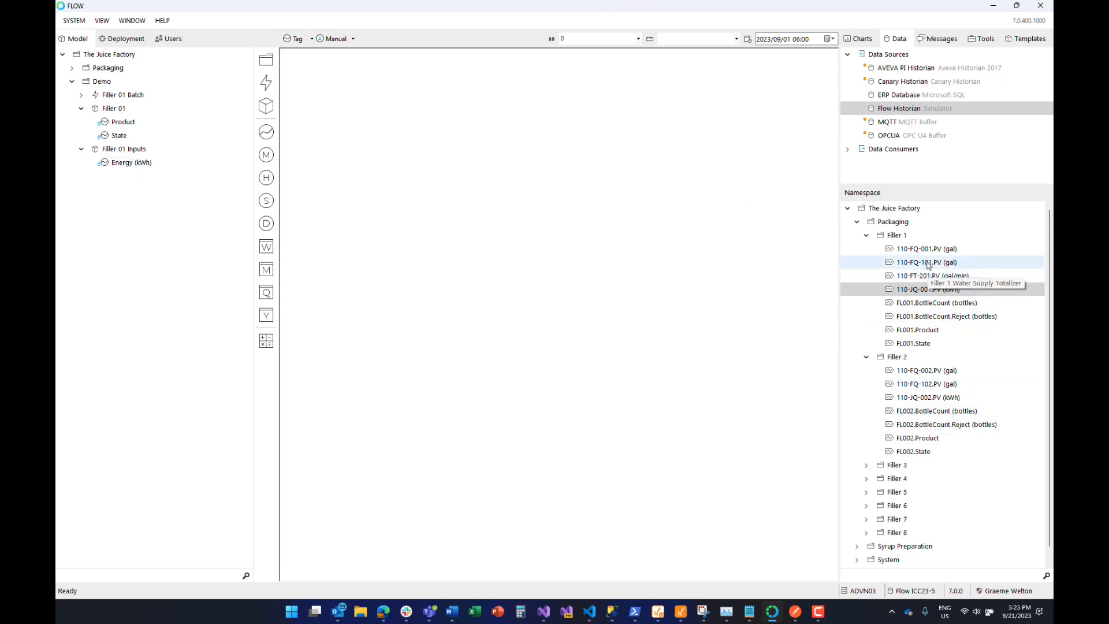
pyautogui.moveTo(929, 264); pyautogui.dragTo(144, 154)
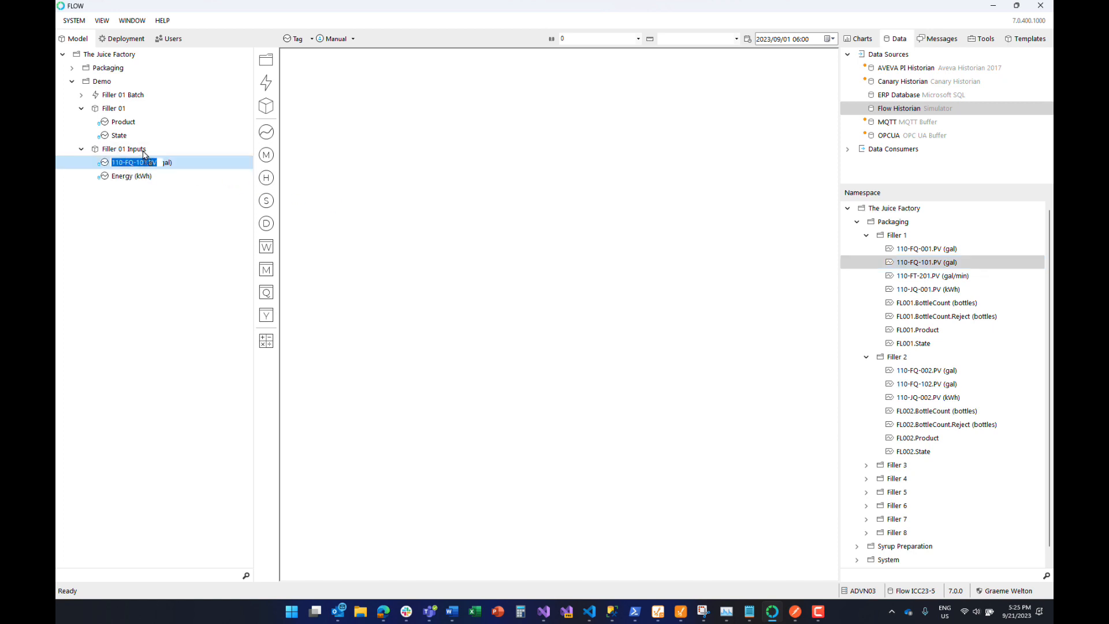
pyautogui.write('Water (gal)')
pyautogui.press('Return')
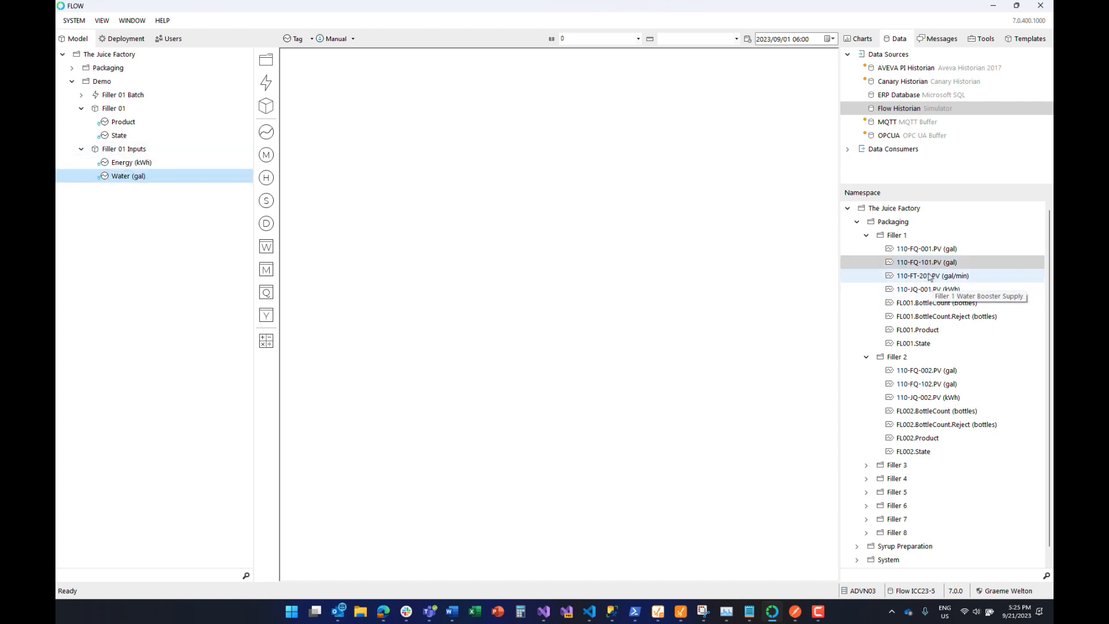
# Step: Add Filler 1's 110-FQ-001.PV tag under Filler 01 Inputs and name it Juice
pyautogui.moveTo(922, 252); pyautogui.dragTo(141, 152)
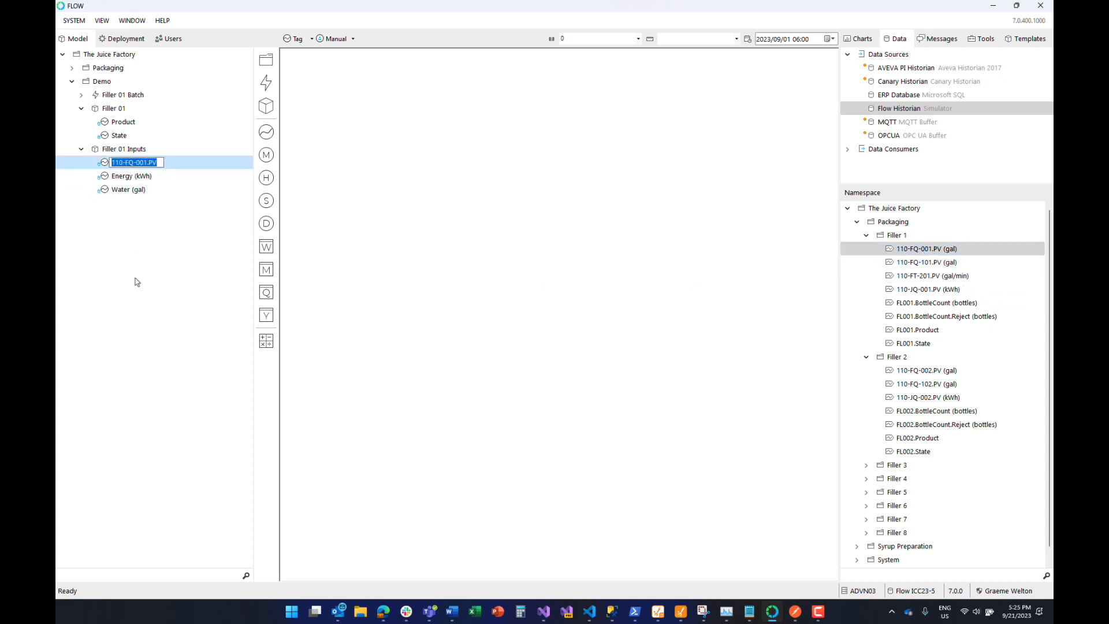
pyautogui.write('Juice (gal)')
pyautogui.press('Return')
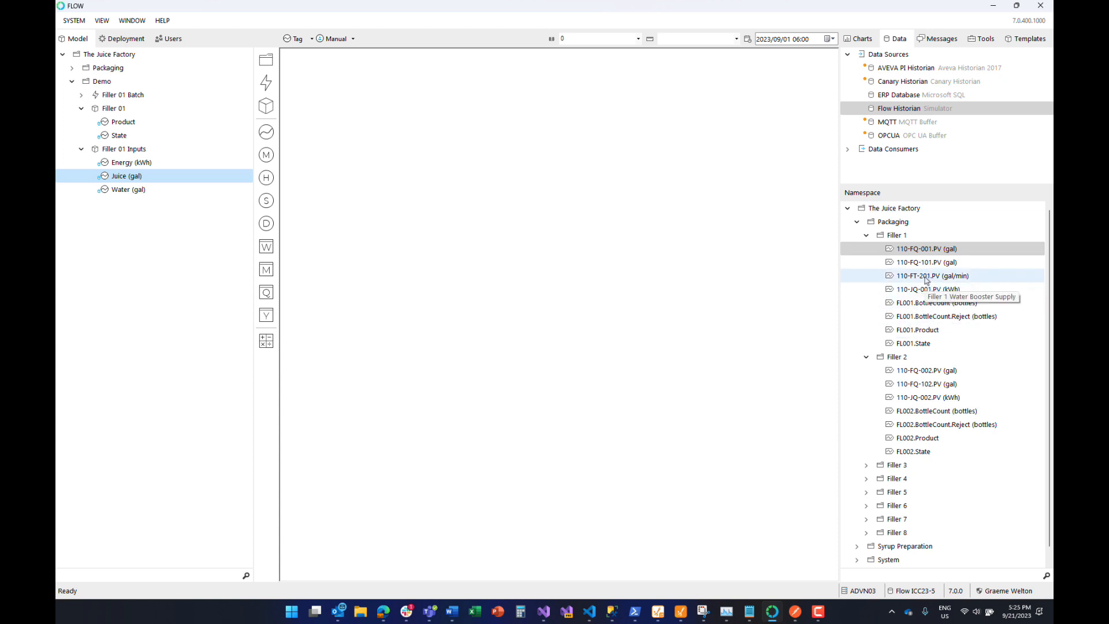
# Step: Add Filler 1's 110-FT-201.PV flow tag under Filler 01 Inputs and name it Booster Water
pyautogui.moveTo(927, 281); pyautogui.dragTo(155, 151)
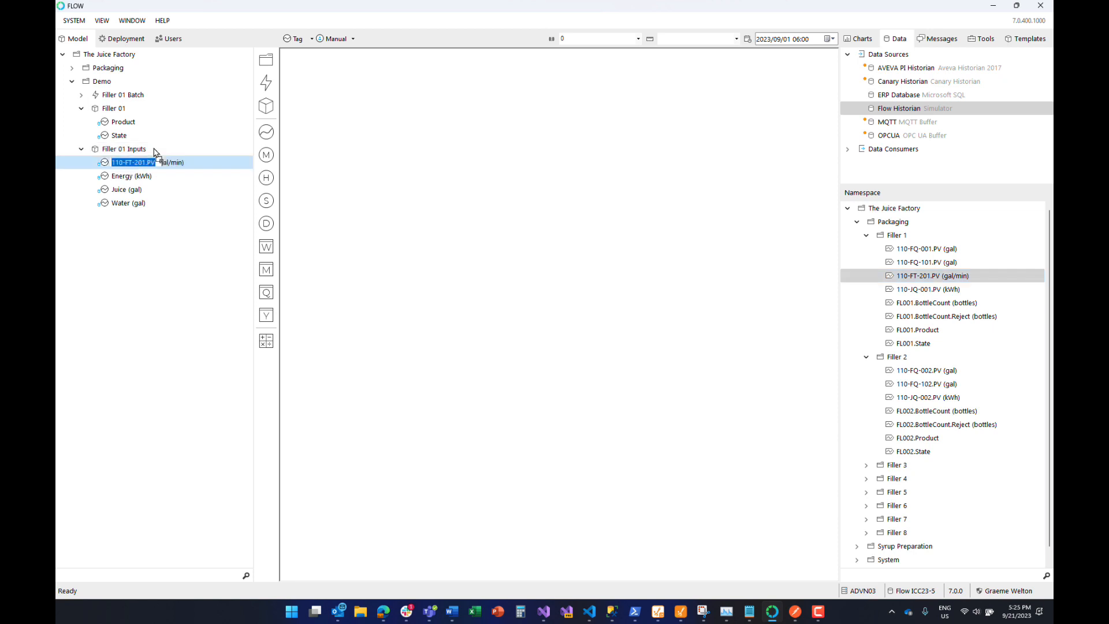
pyautogui.write('Boos')
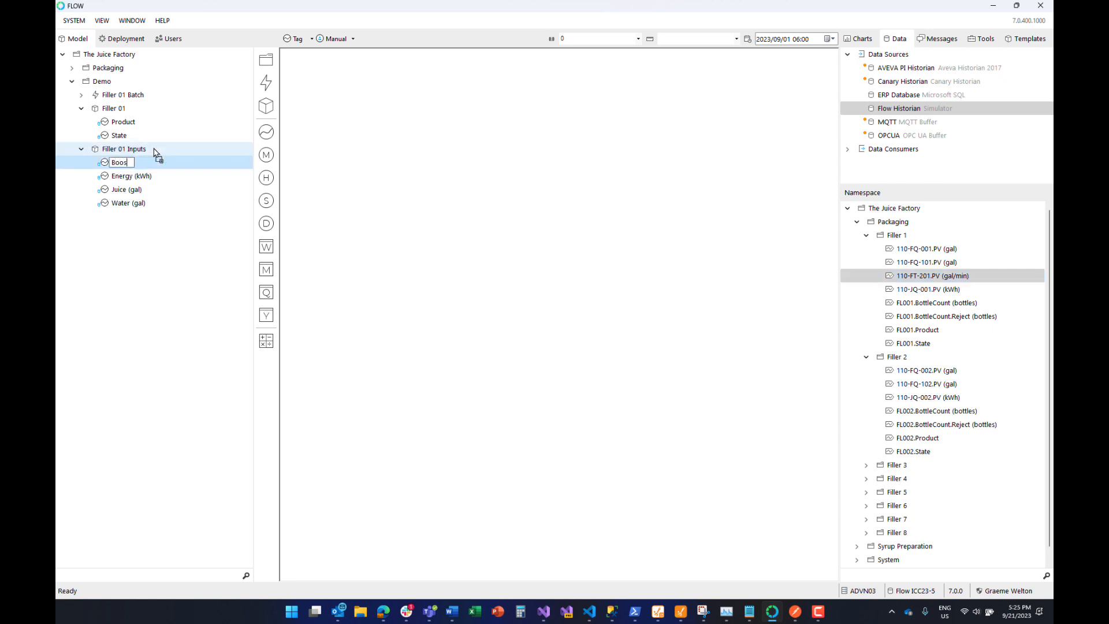
pyautogui.write('ter Water')
pyautogui.press('Return')
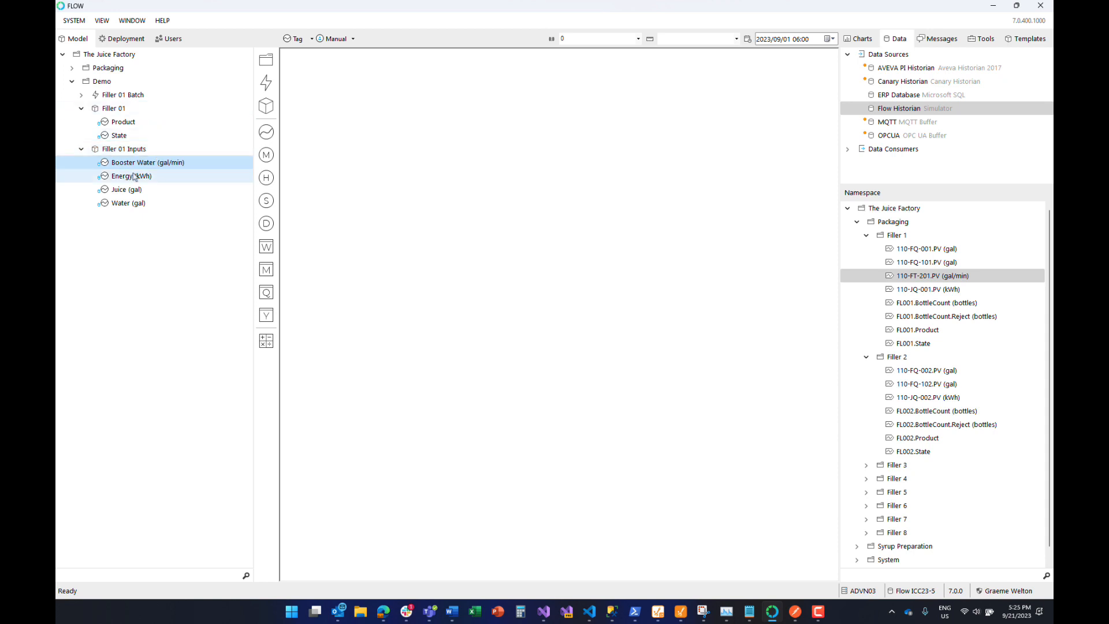
# Step: Preview the Booster Water trend over about 31 hours with Filler 01's State trend below it
pyautogui.moveTo(124, 189); pyautogui.dragTo(394, 175)
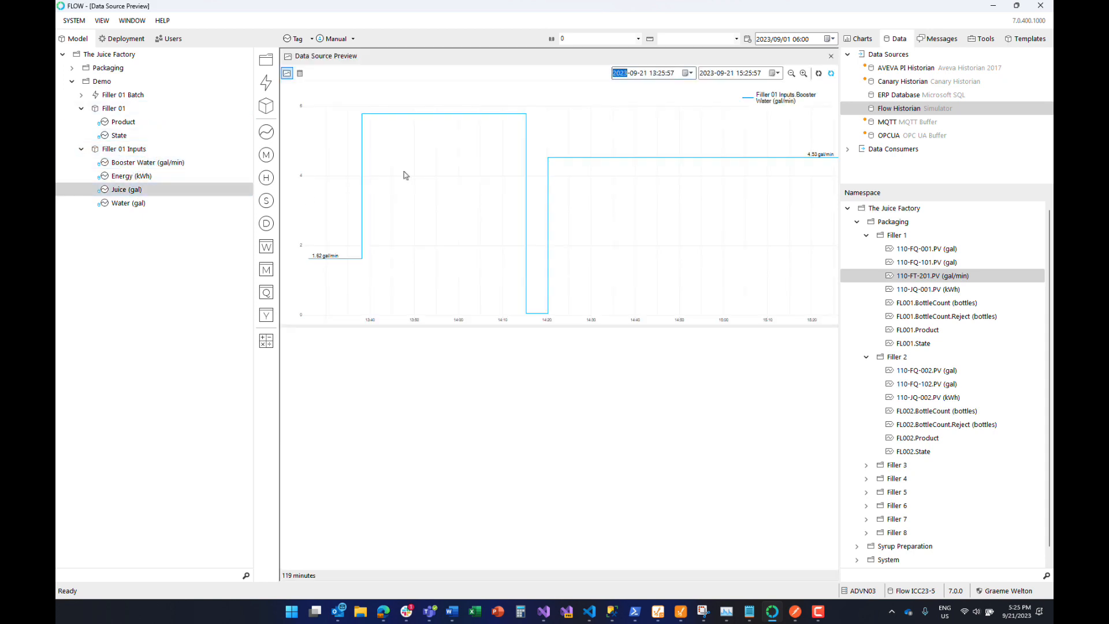
pyautogui.click(792, 76)
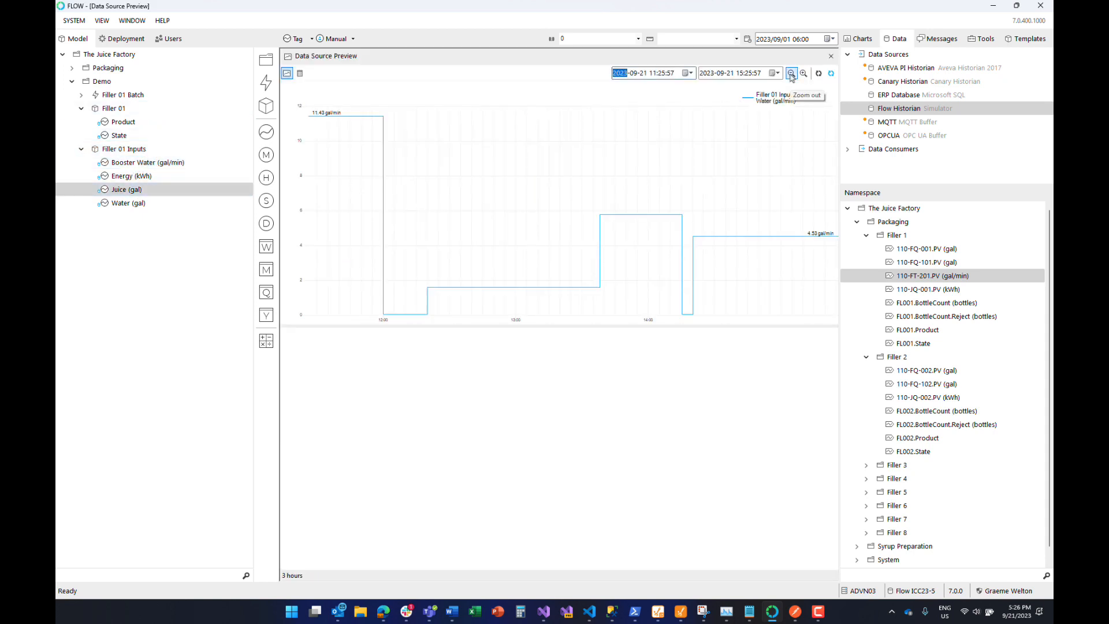
pyautogui.click(793, 76)
pyautogui.click(792, 76)
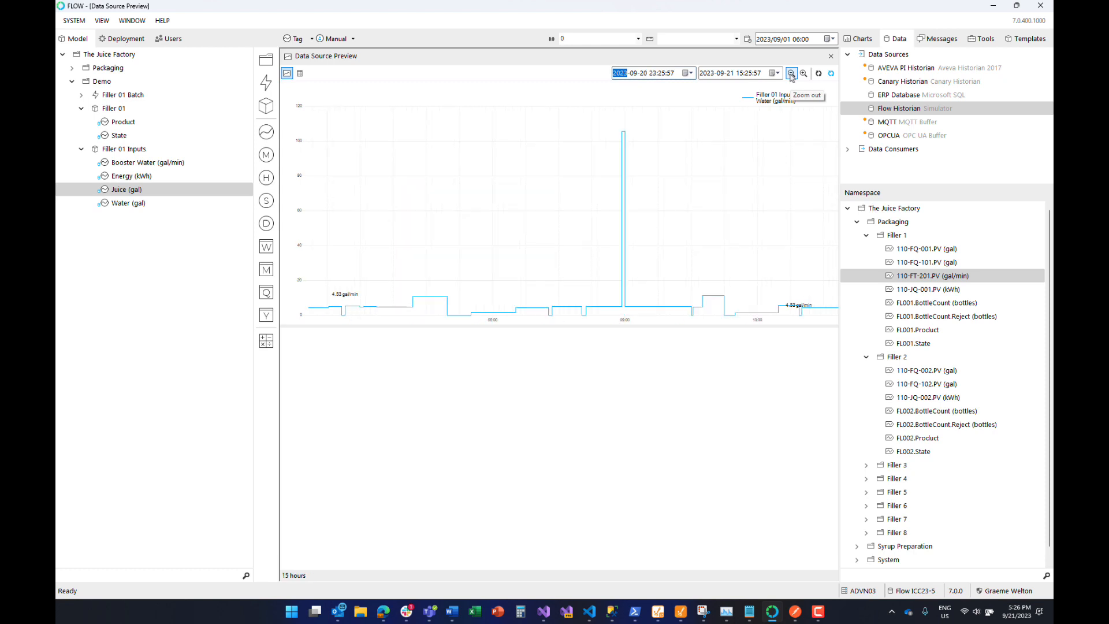
pyautogui.click(792, 76)
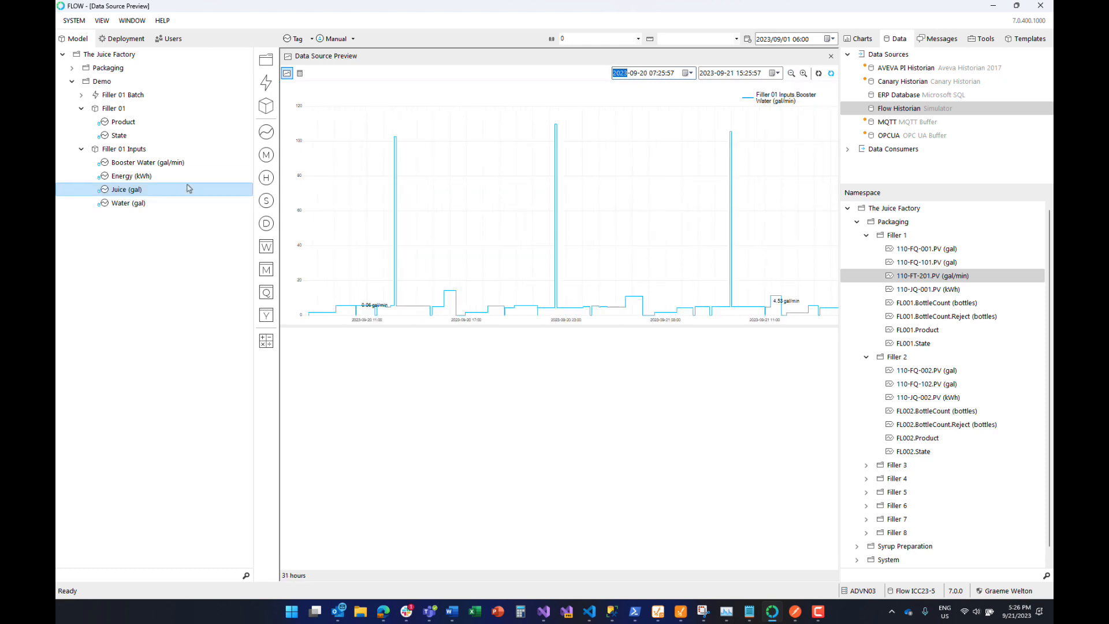
pyautogui.moveTo(116, 138); pyautogui.dragTo(424, 398)
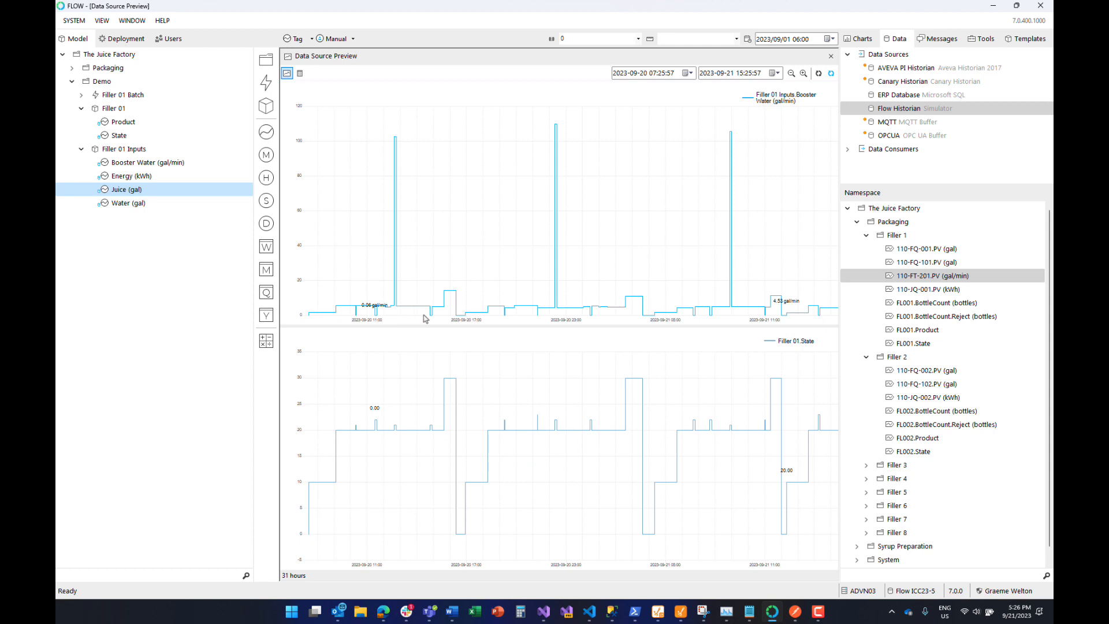
# Step: Examine Booster Water during the first period where State is 0, narrowing the range to about 15 minutes, and close the preview
pyautogui.click(462, 534)
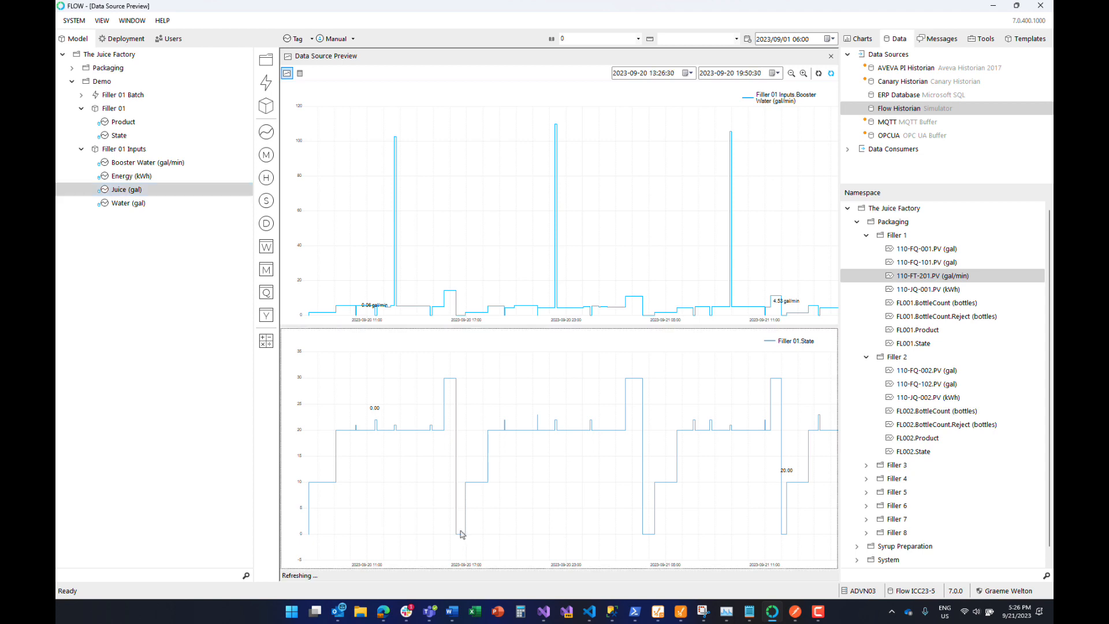
pyautogui.click(577, 507)
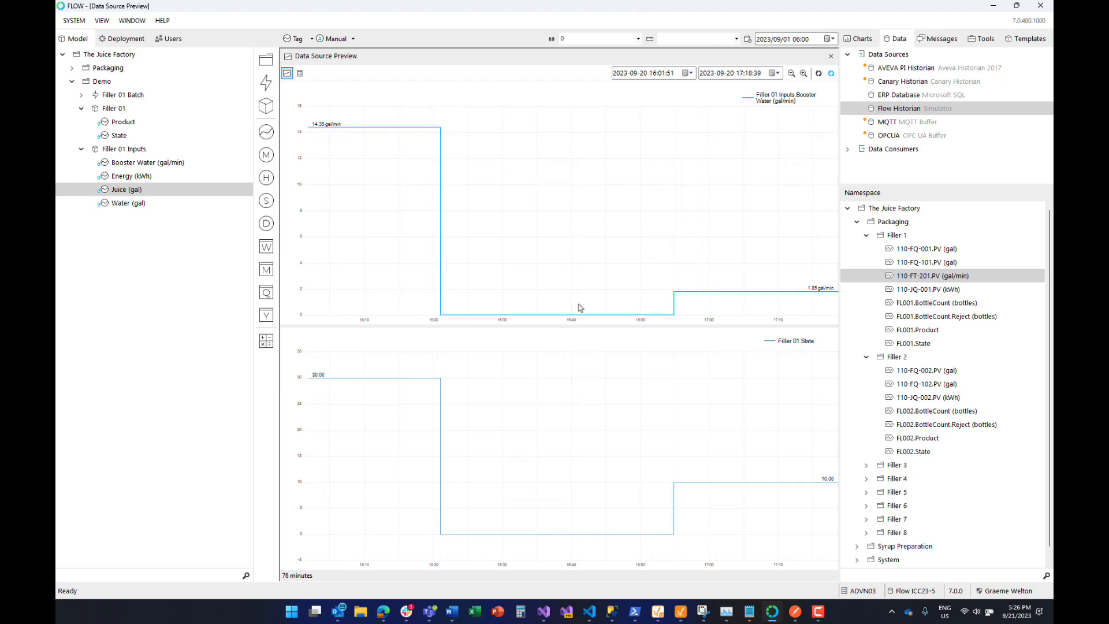
pyautogui.click(547, 307)
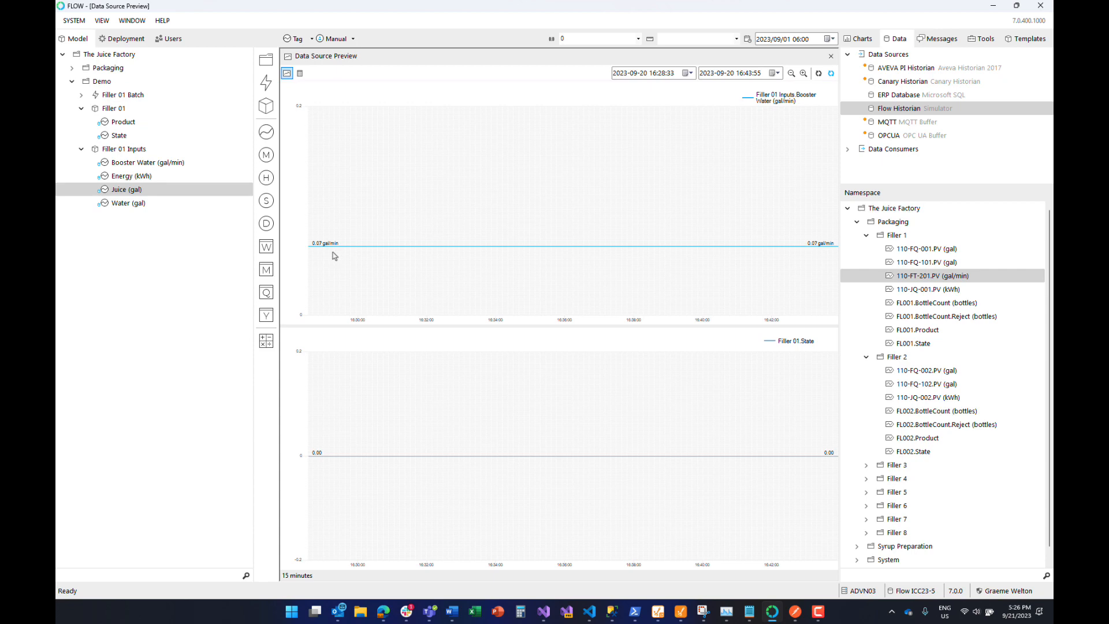
pyautogui.click(831, 58)
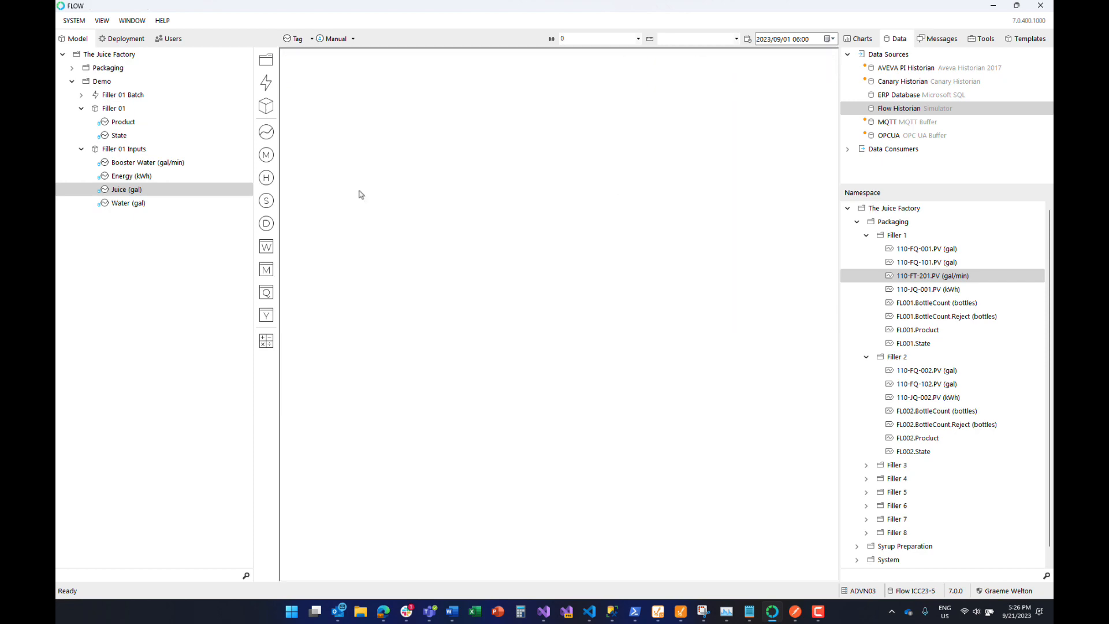
# Step: Create a calculated measure named Cleansed from Booster Water, nest it under Booster Water and expand that branch
pyautogui.click(148, 165)
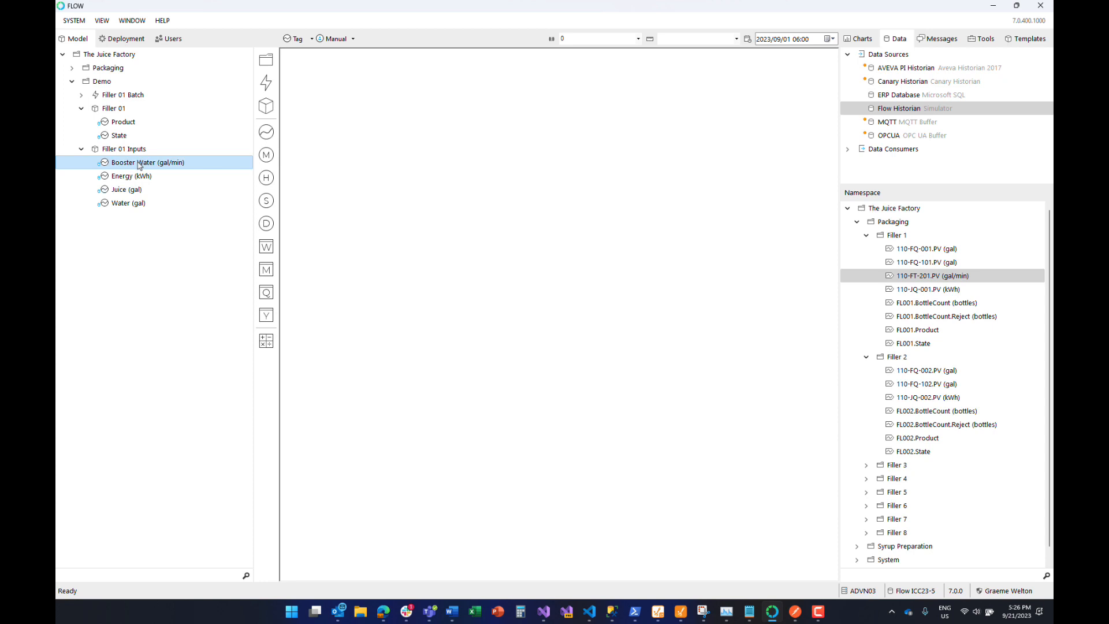
pyautogui.click(266, 342)
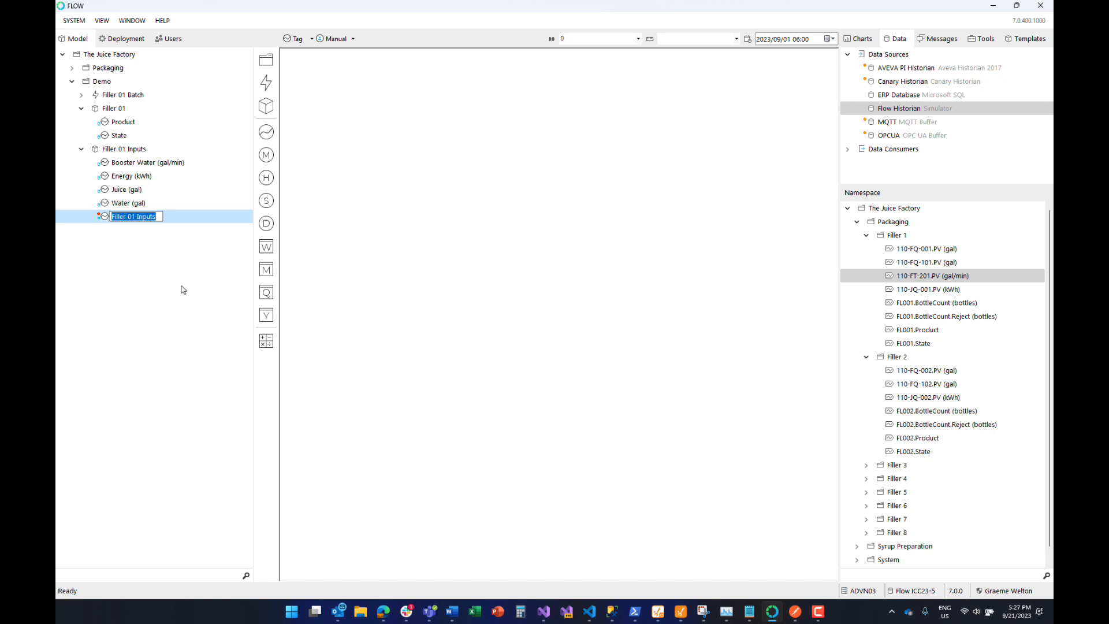
pyautogui.write('Cleansed')
pyautogui.press('Return')
pyautogui.moveTo(134, 220); pyautogui.dragTo(144, 168)
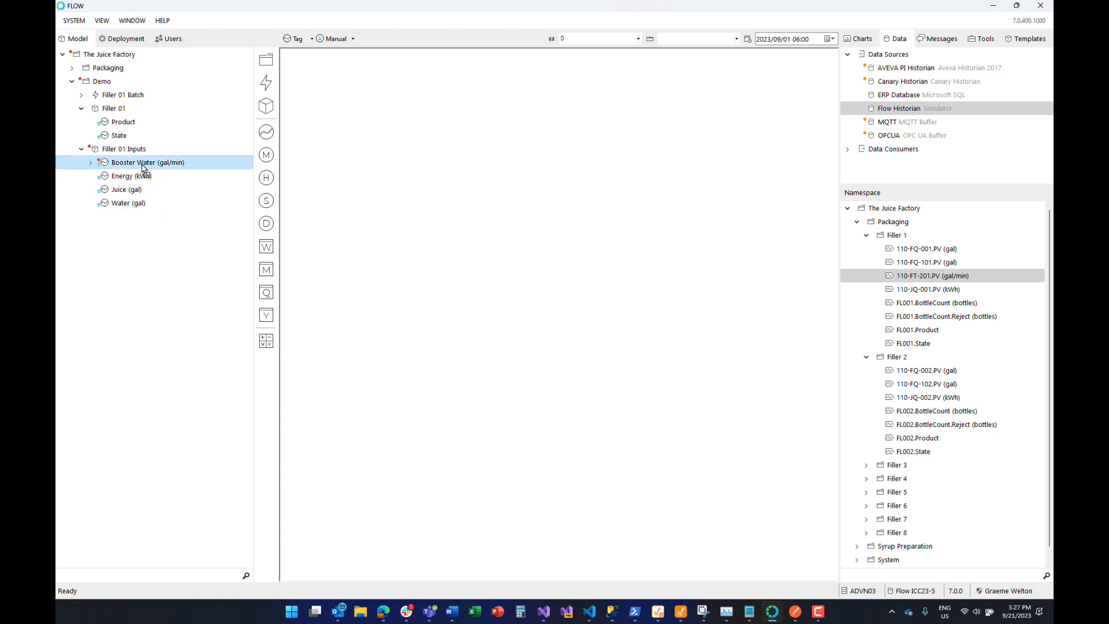
pyautogui.click(90, 162)
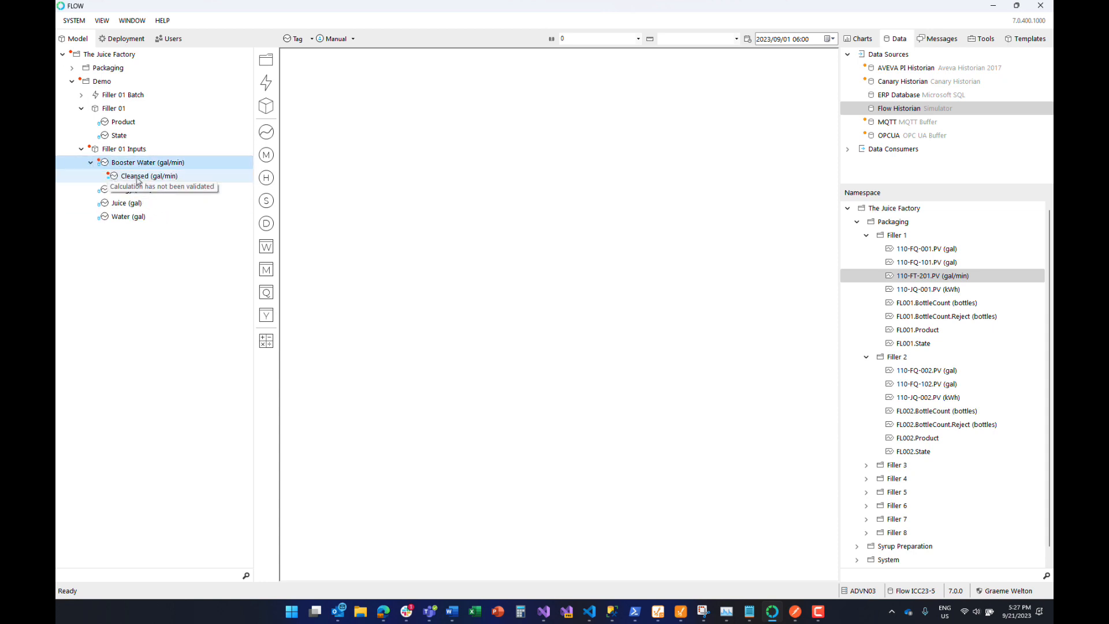
# Step: Open the Cleansed measure's retrieval calculation and remove the "* 1.0" multiplier from its expression
pyautogui.click(138, 178)
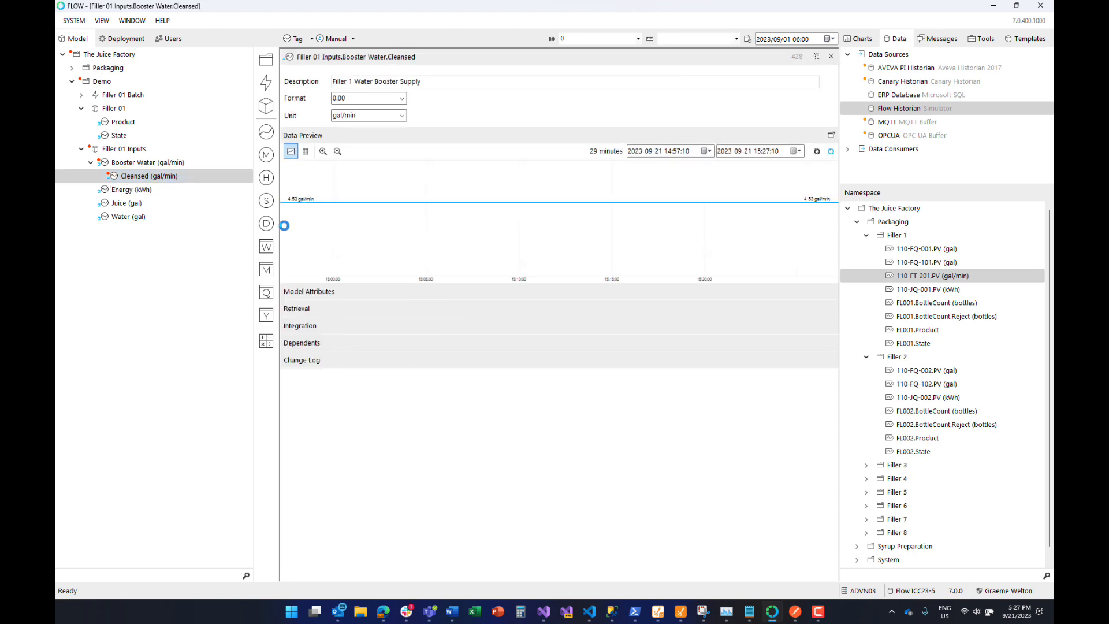
pyautogui.click(308, 309)
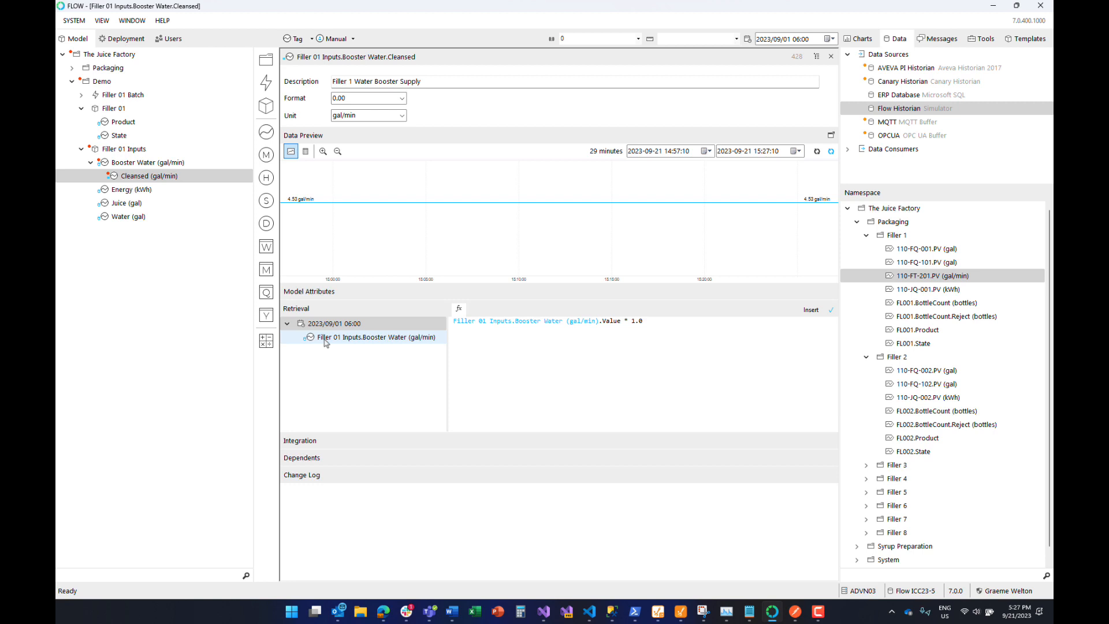
pyautogui.click(685, 320)
pyautogui.press('BackSpace')
pyautogui.press('BackSpace')
pyautogui.press('BackSpace')
pyautogui.press('BackSpace')
pyautogui.press('BackSpace')
pyautogui.press('BackSpace')
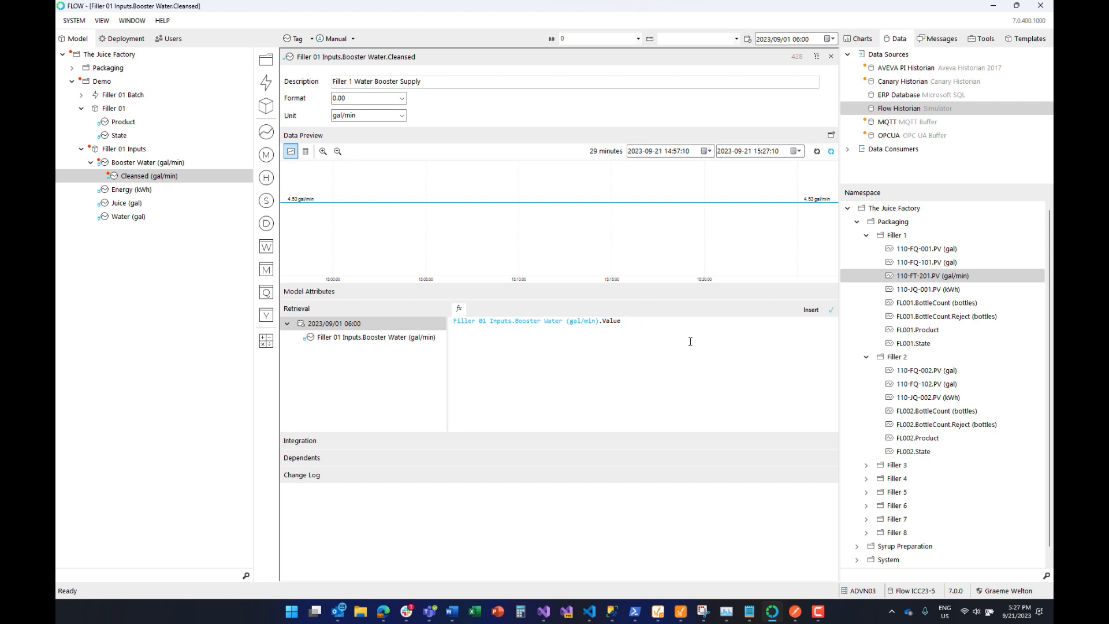
# Step: Complete the Cleansed expression to return 0 when Booster Water's value is <= 0.1, otherwise the value itself, and validate it
pyautogui.write('<')
pyautogui.write(' 0.1 ?')
pyautogui.press('Left')
pyautogui.press('Left')
pyautogui.press('Left')
pyautogui.press('Left')
pyautogui.press('Left')
pyautogui.press('Left')
pyautogui.write('= 0')
pyautogui.write(' :')
pyautogui.doubleClick(391, 339)
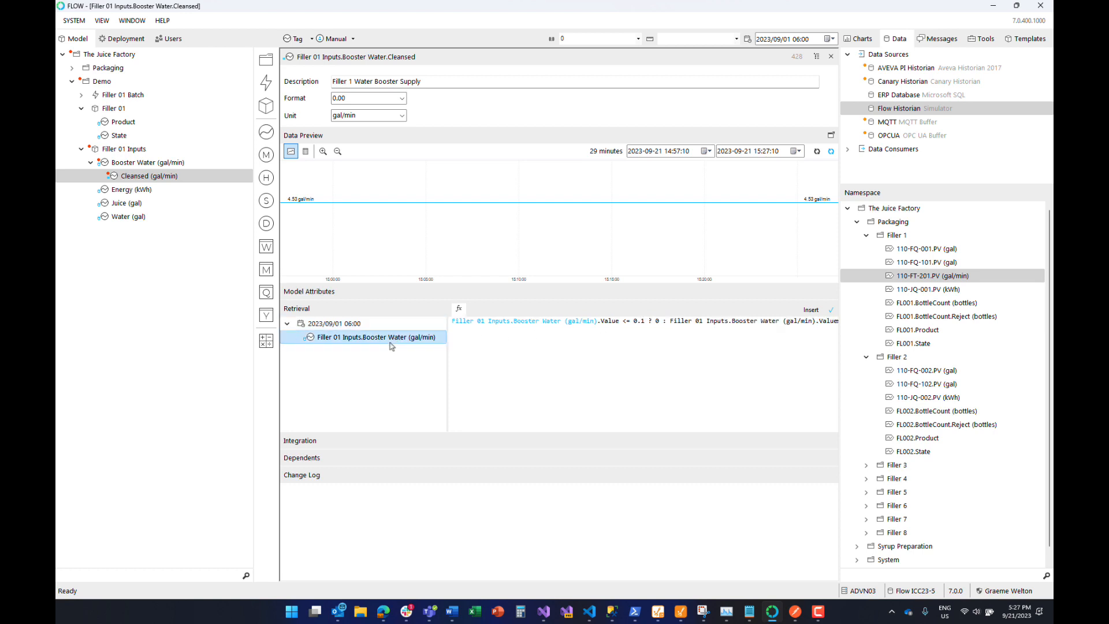
pyautogui.click(830, 314)
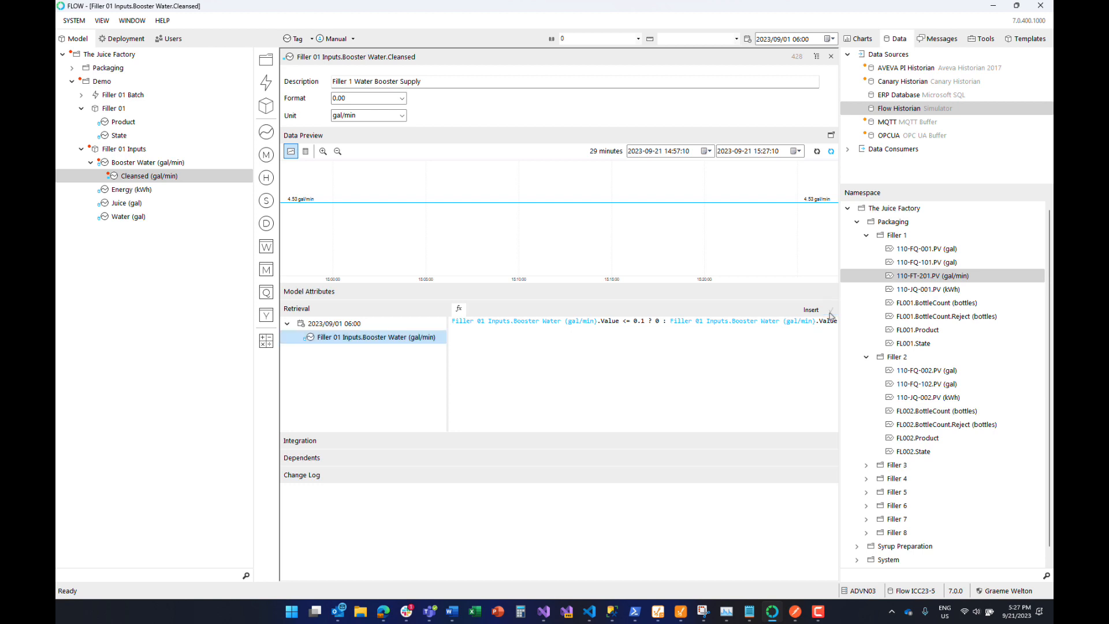
# Step: Preview the Cleansed trend in a full view over about 4 hours with Filler 01's State below it
pyautogui.click(831, 135)
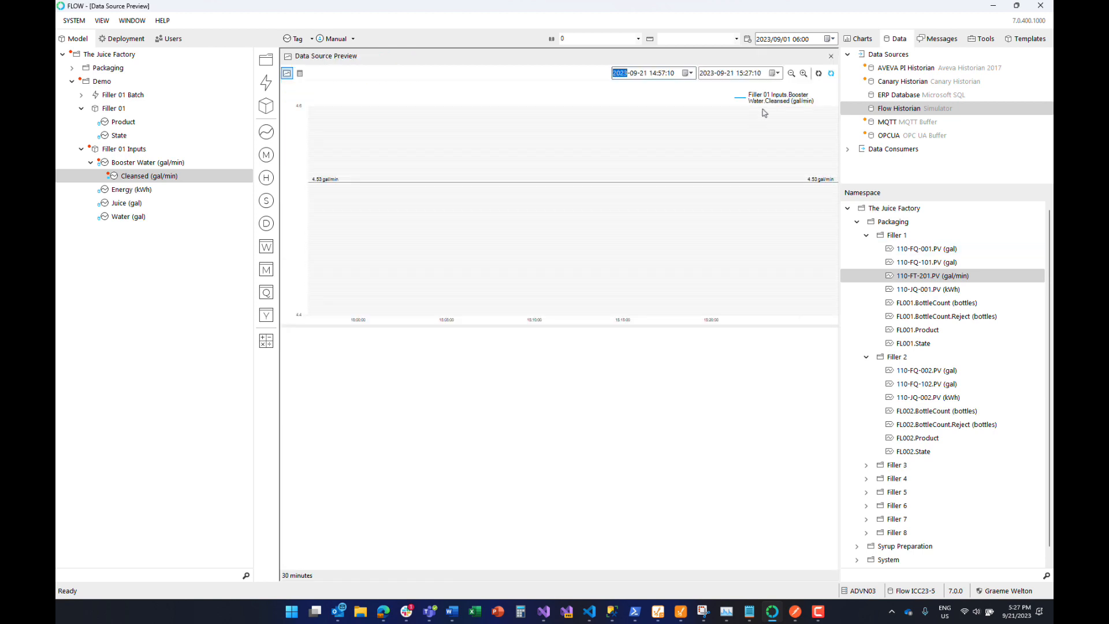
pyautogui.click(792, 75)
pyautogui.click(792, 75)
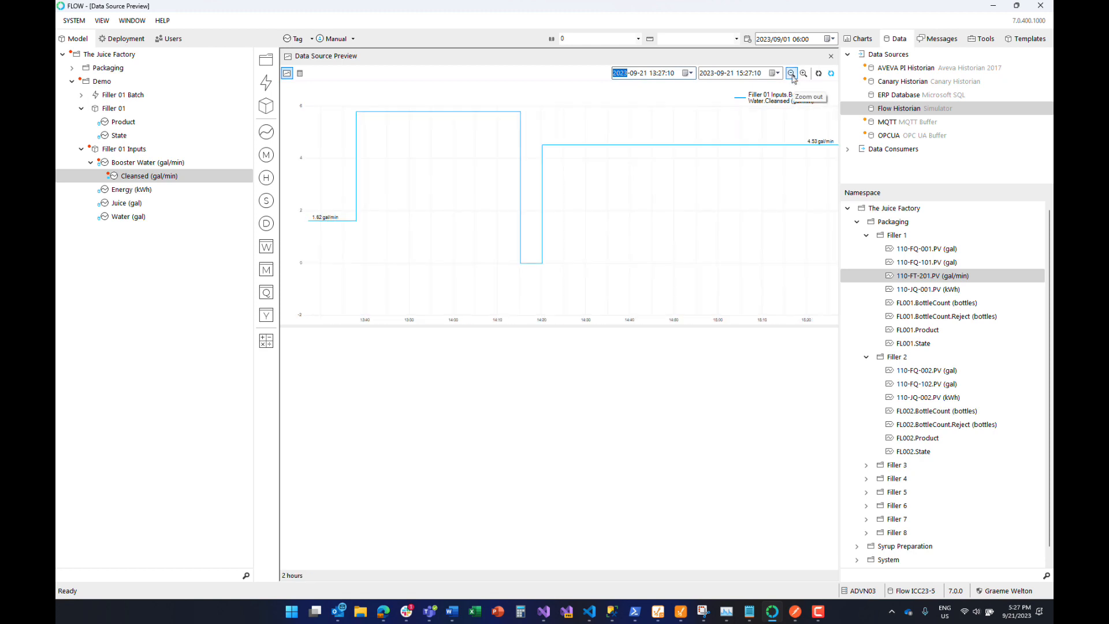
pyautogui.click(792, 76)
pyautogui.moveTo(119, 131); pyautogui.dragTo(441, 416)
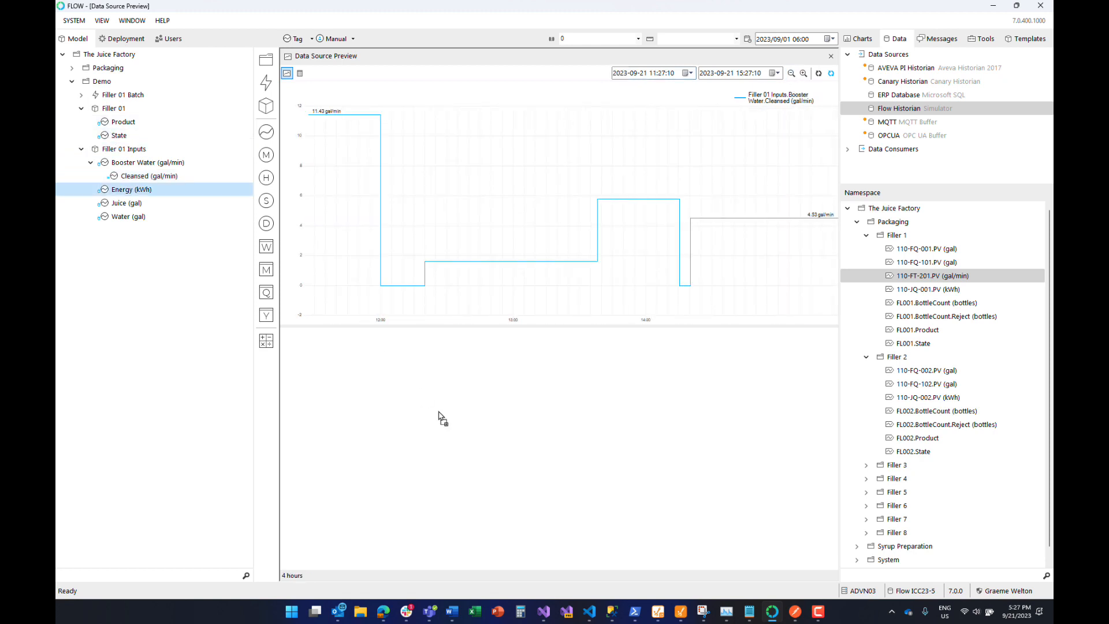
# Step: Examine Cleansed where State is 0, widen the range to about 6 hours to inspect the flow spike, and close the preview
pyautogui.doubleClick(400, 530)
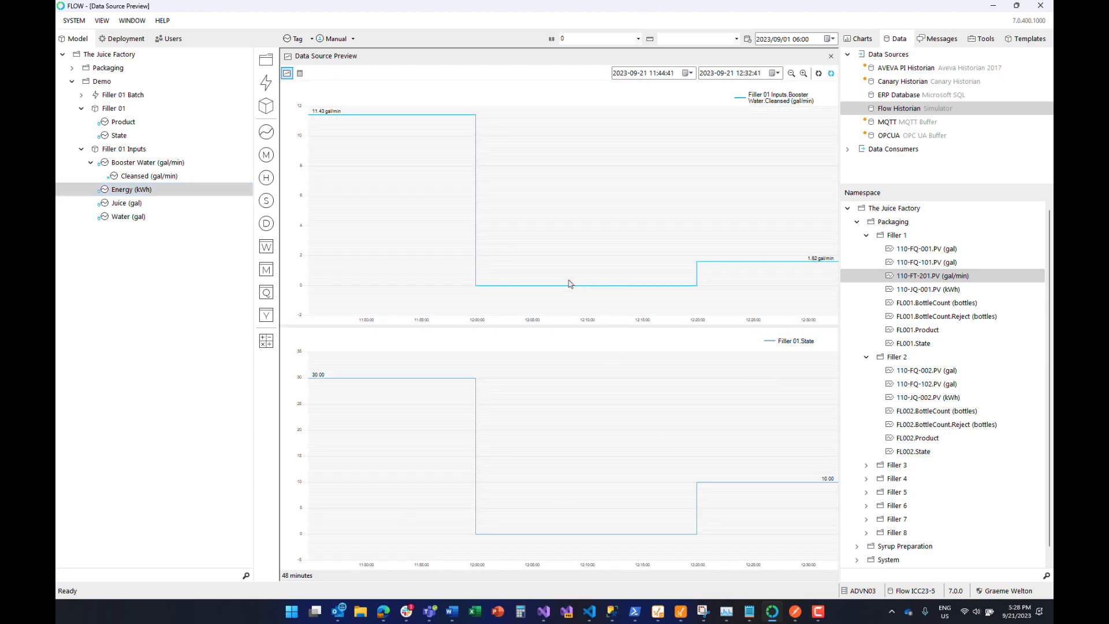
pyautogui.moveTo(577, 290)
pyautogui.click(792, 74)
pyautogui.click(791, 73)
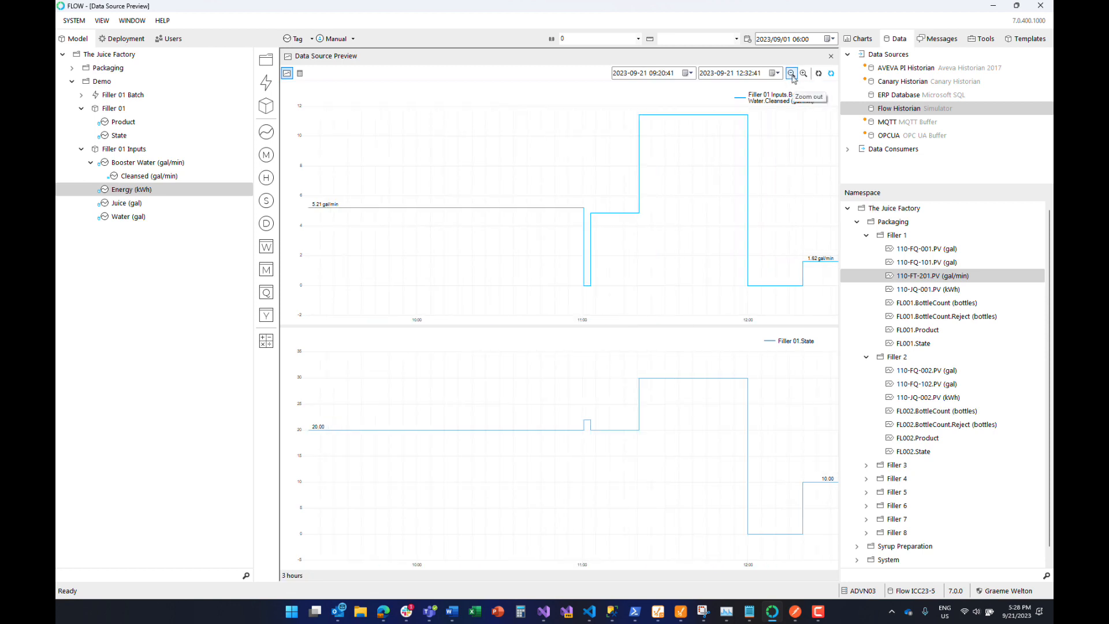
pyautogui.click(791, 74)
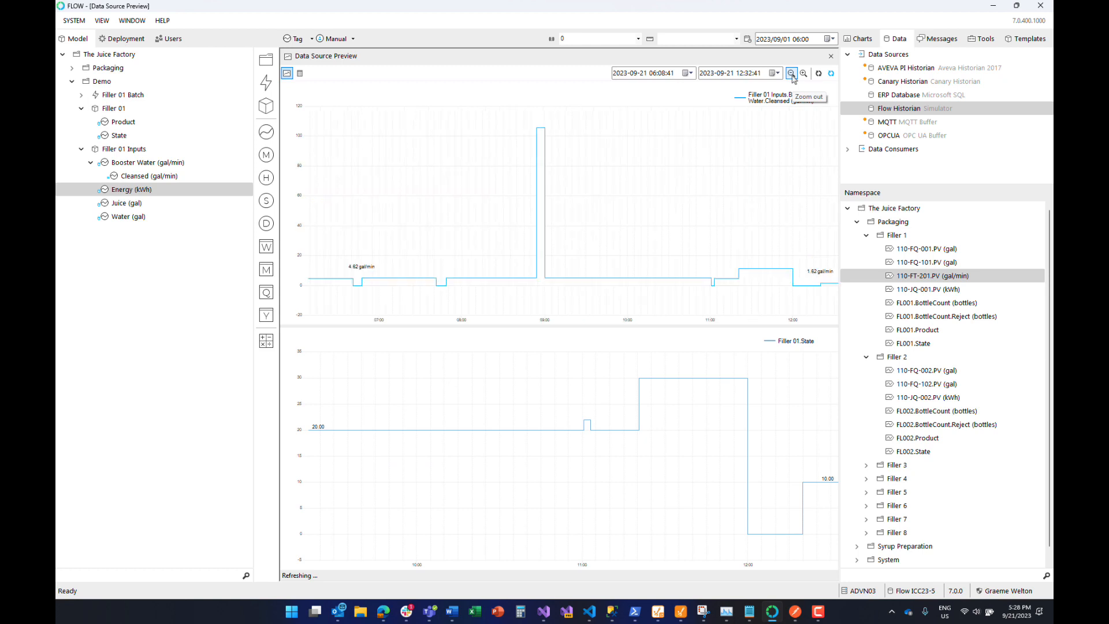
pyautogui.click(831, 56)
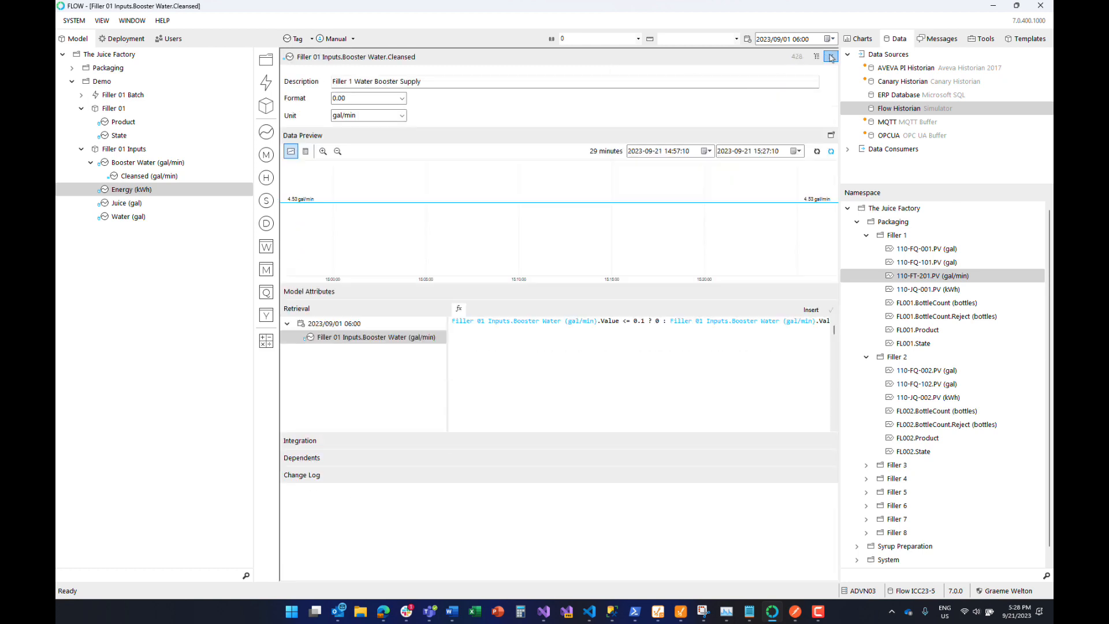
# Step: Extend the Cleansed expression to return null when Booster Water's value is >= 15, otherwise the value itself, and validate it
pyautogui.click(671, 321)
pyautogui.press('Return')
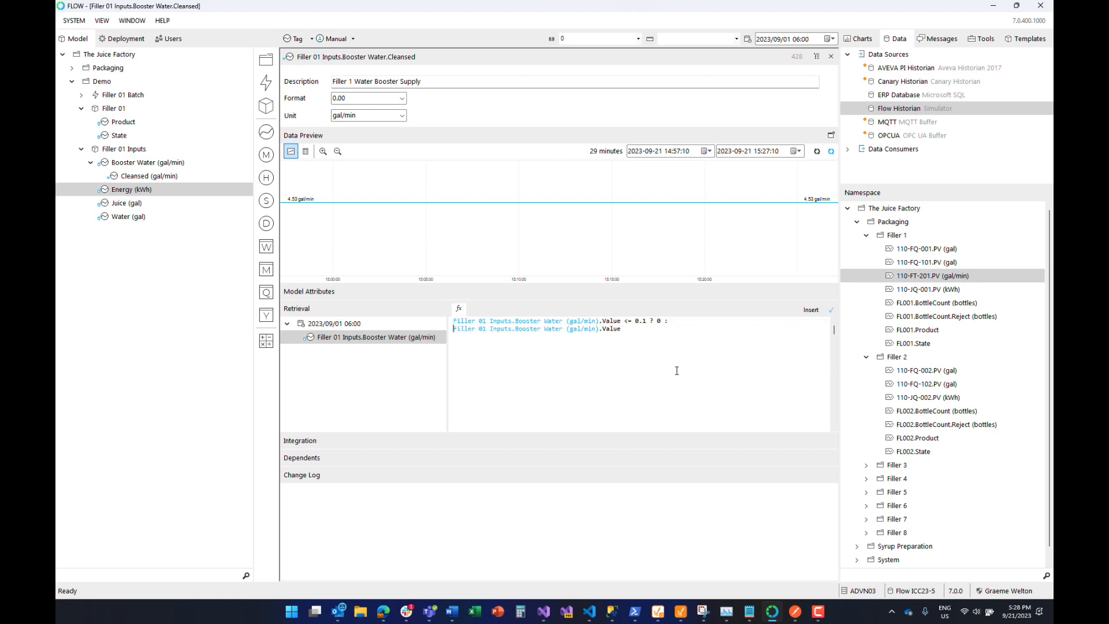
pyautogui.click(656, 337)
pyautogui.write('>= 15 ? null :')
pyautogui.doubleClick(376, 337)
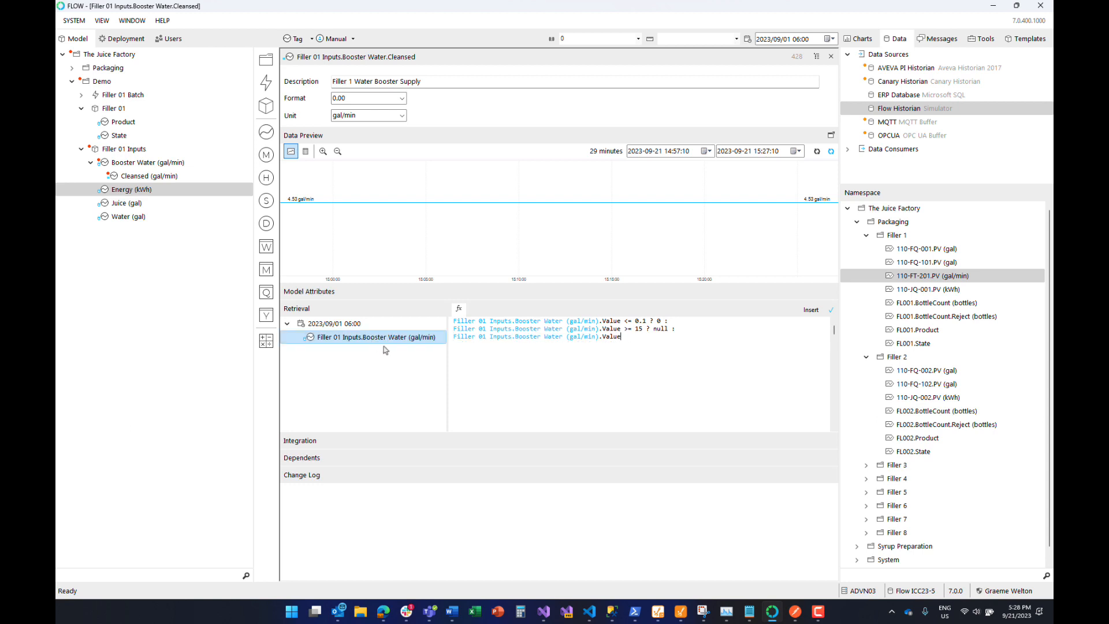
pyautogui.click(831, 310)
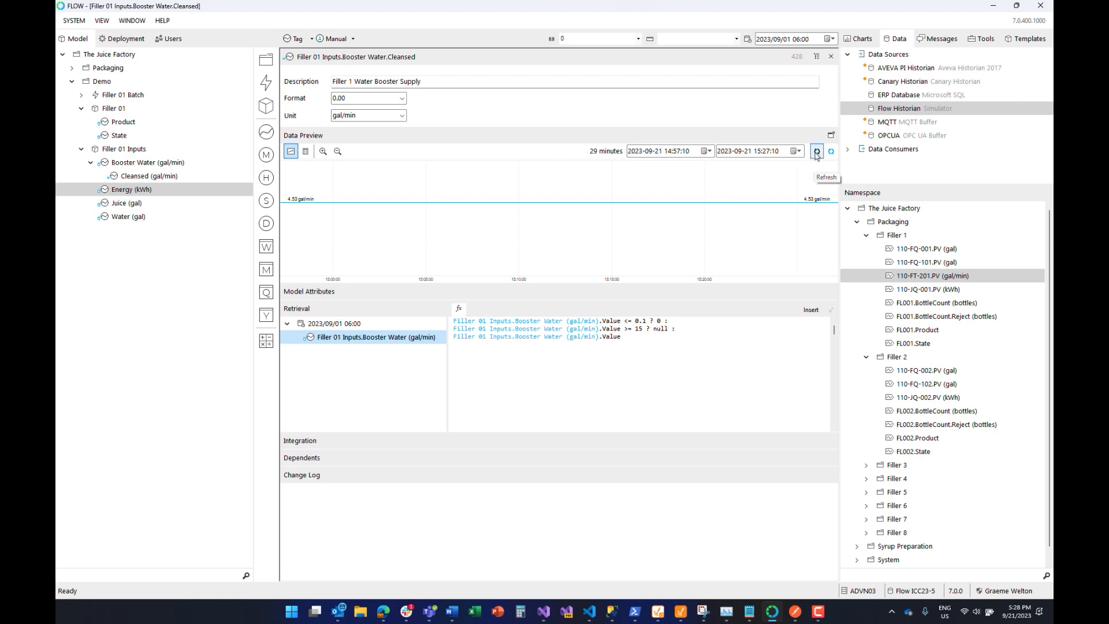
# Step: Compare Cleansed with Booster Water in a full preview over about 16 hours, examine the spike around 09:00, and close the preview and measure
pyautogui.click(830, 136)
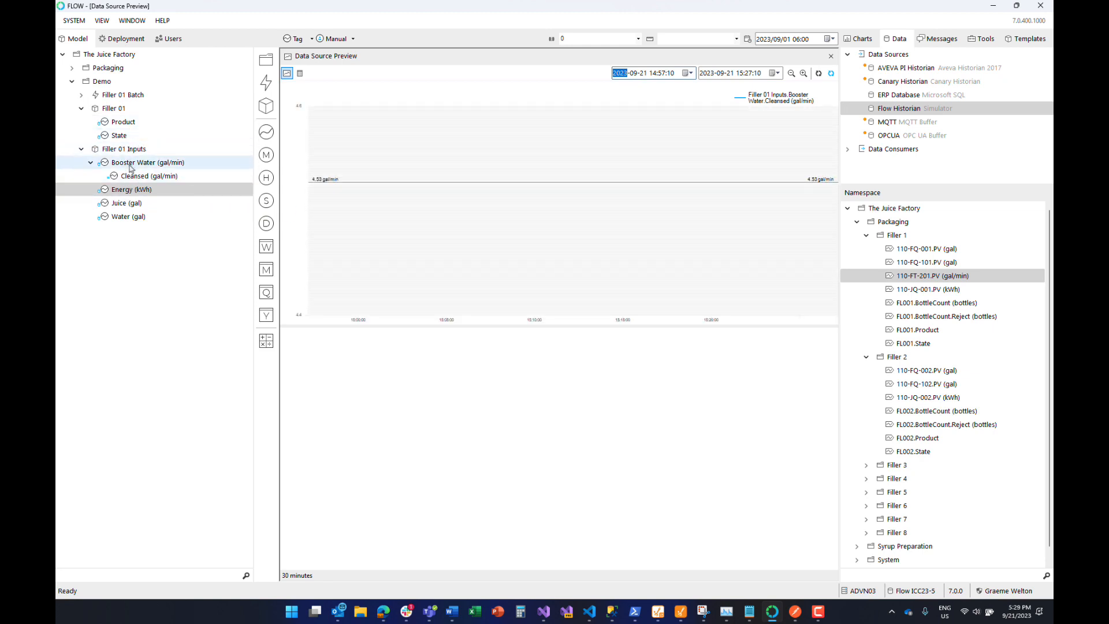
pyautogui.moveTo(128, 163); pyautogui.dragTo(410, 435)
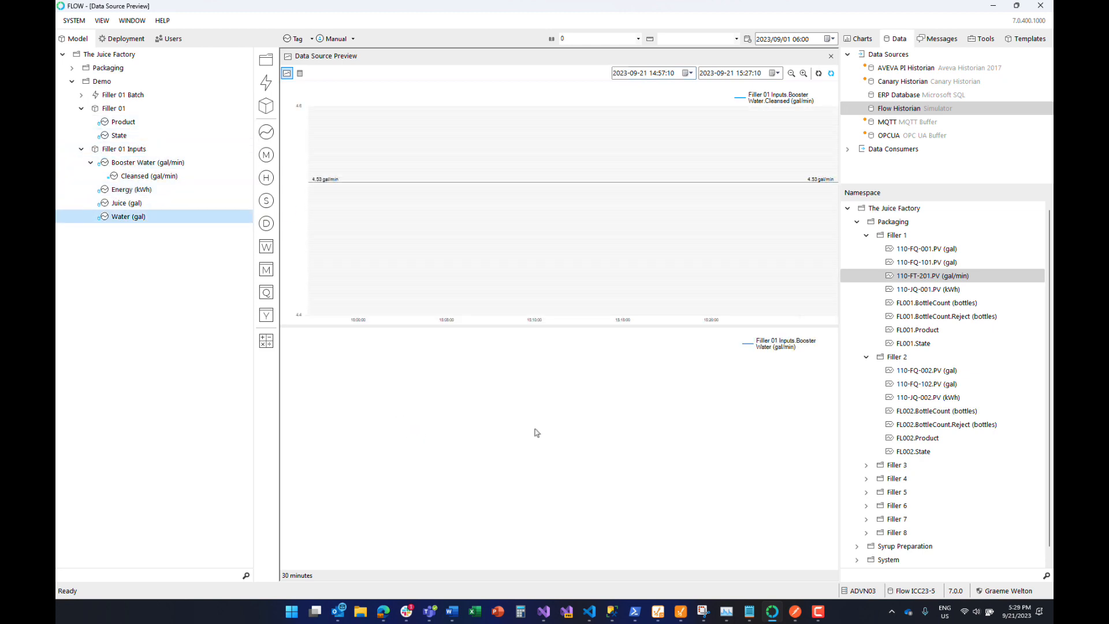
pyautogui.click(792, 74)
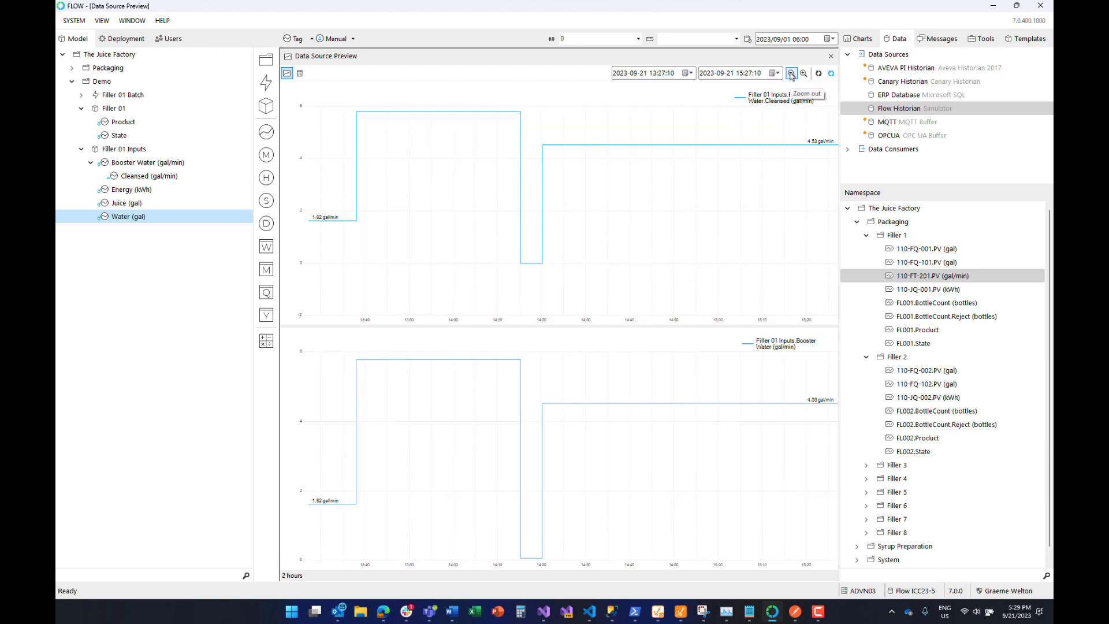
pyautogui.click(792, 74)
pyautogui.click(791, 74)
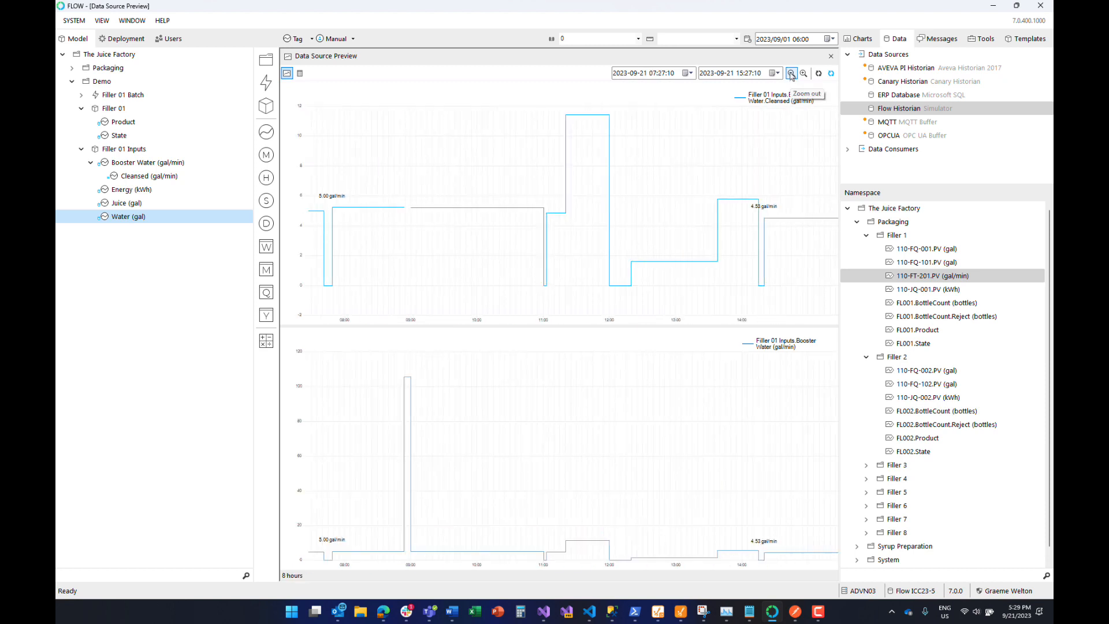
pyautogui.click(791, 74)
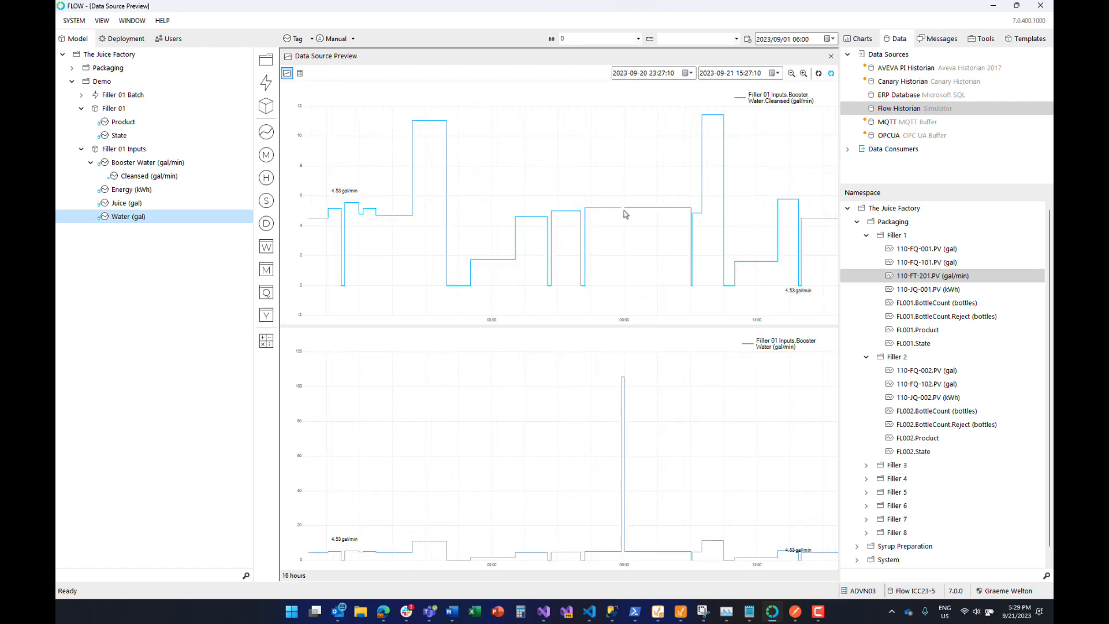
pyautogui.scroll(3, 624, 215)
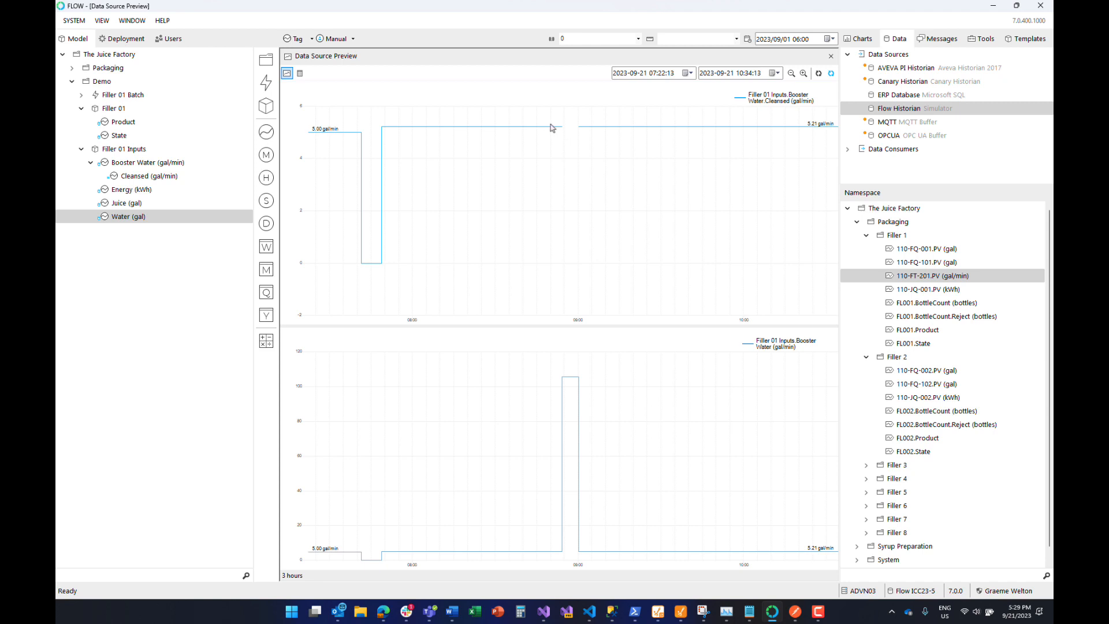
pyautogui.click(831, 56)
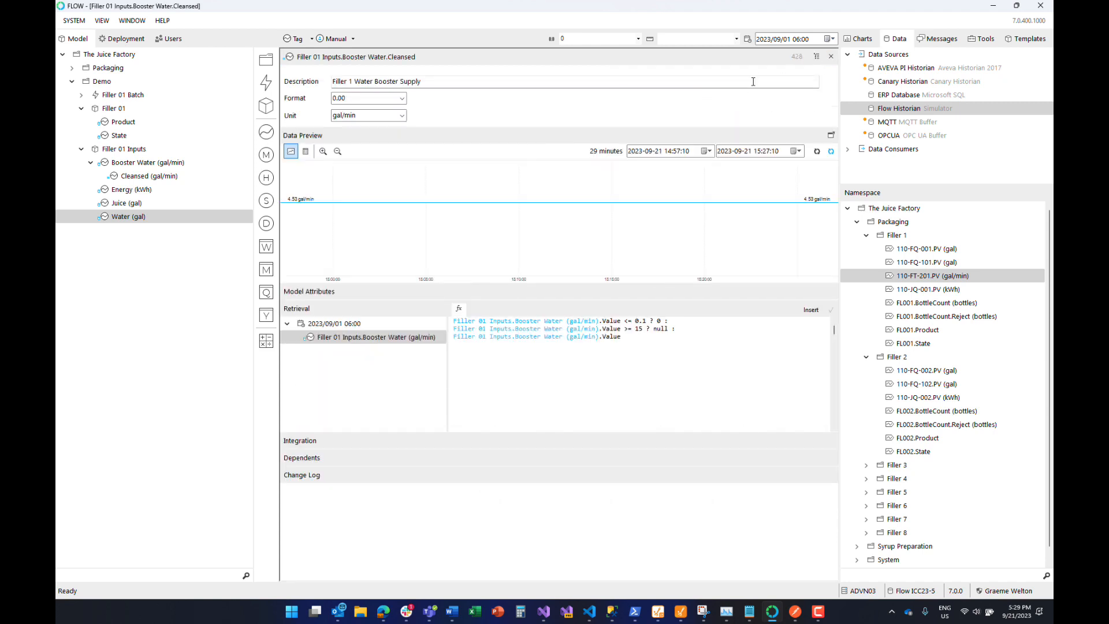
pyautogui.click(831, 57)
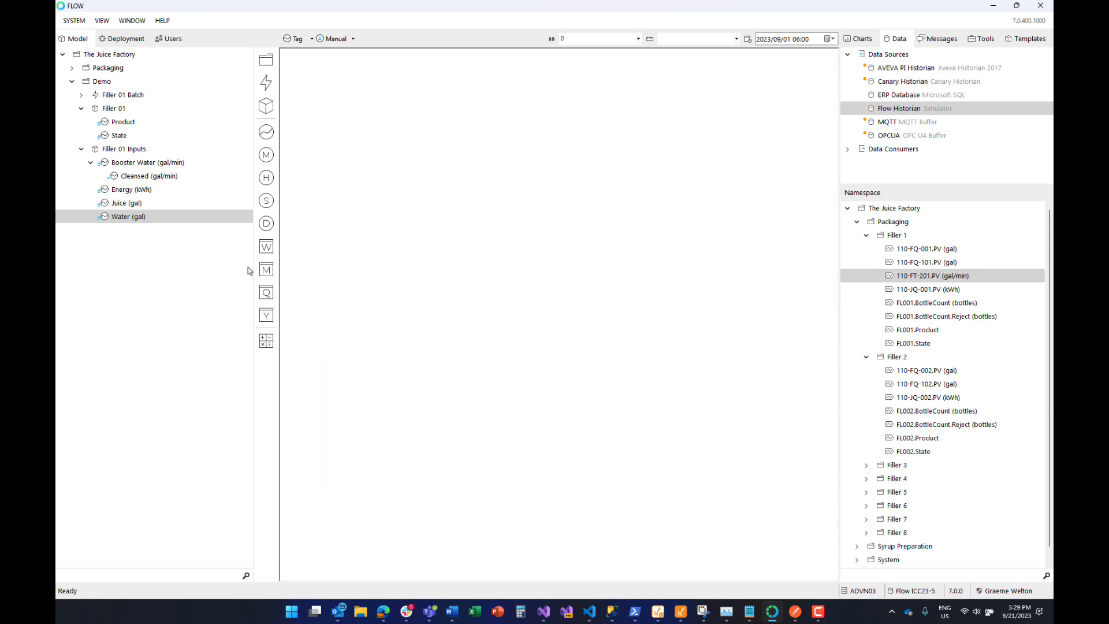
# Step: Collapse Booster Water and add a metric named Filler 01 Production to the Demo folder
pyautogui.click(91, 163)
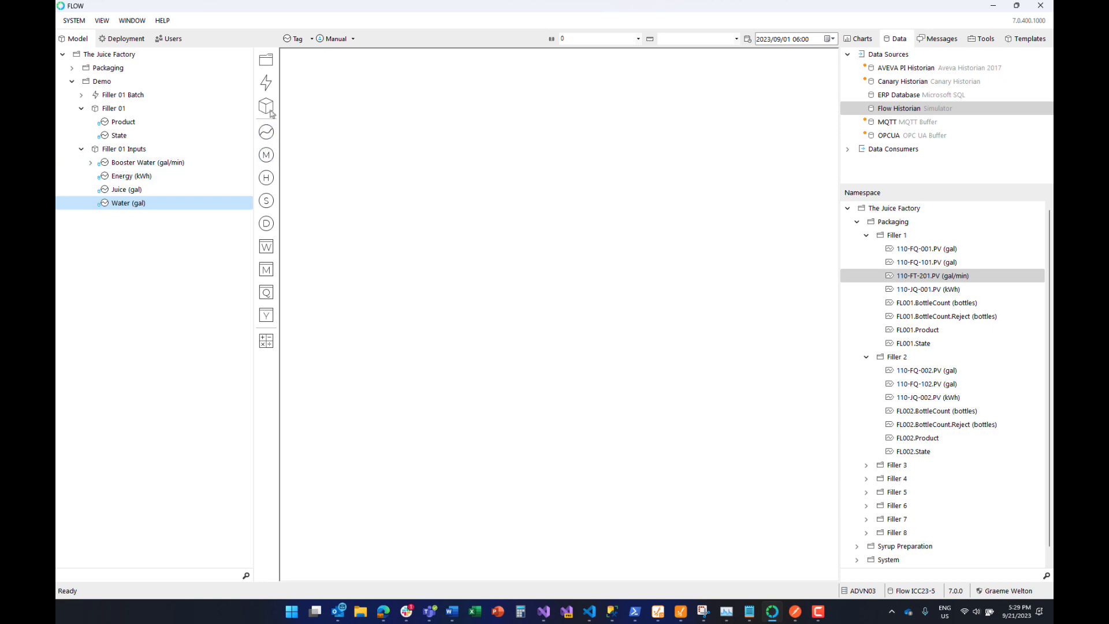
pyautogui.moveTo(269, 106); pyautogui.dragTo(123, 88)
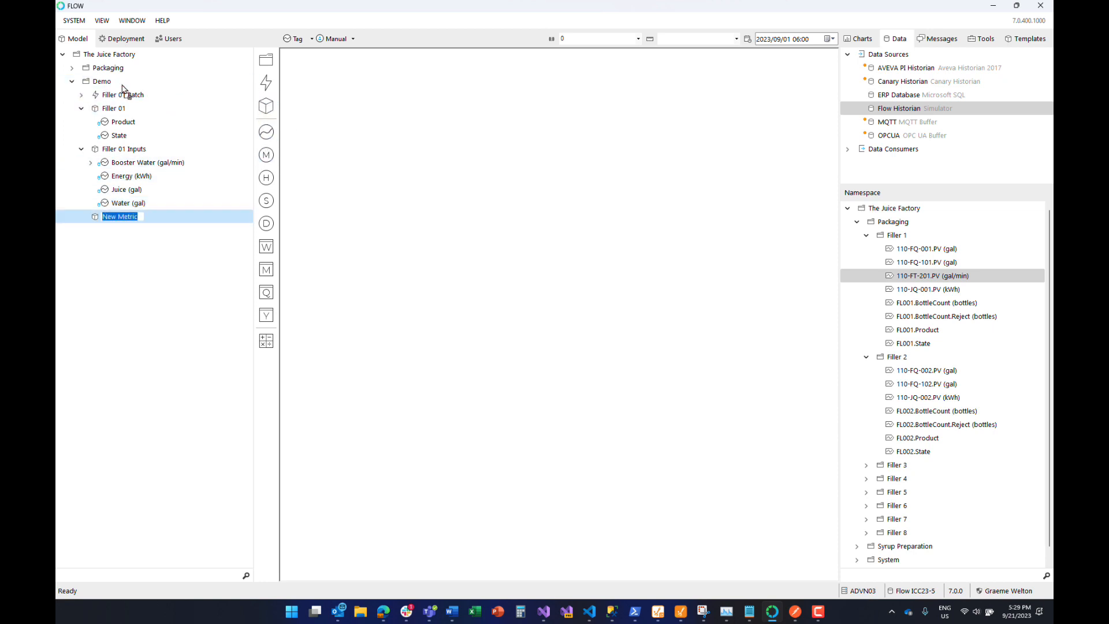
pyautogui.write('Filler ')
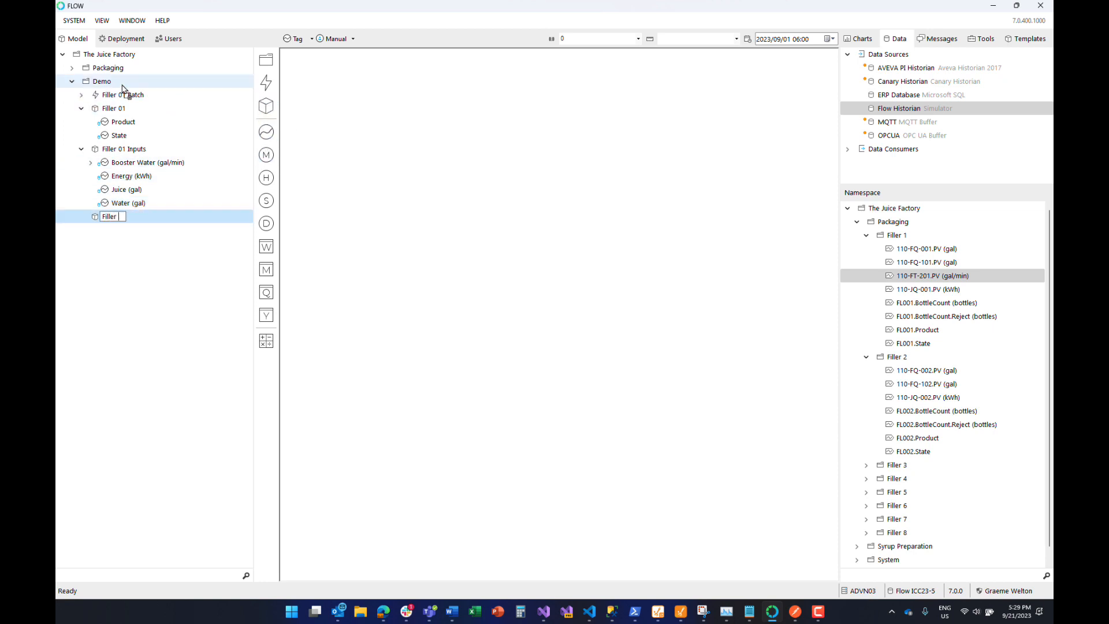
pyautogui.write('01 Production')
pyautogui.press('Return')
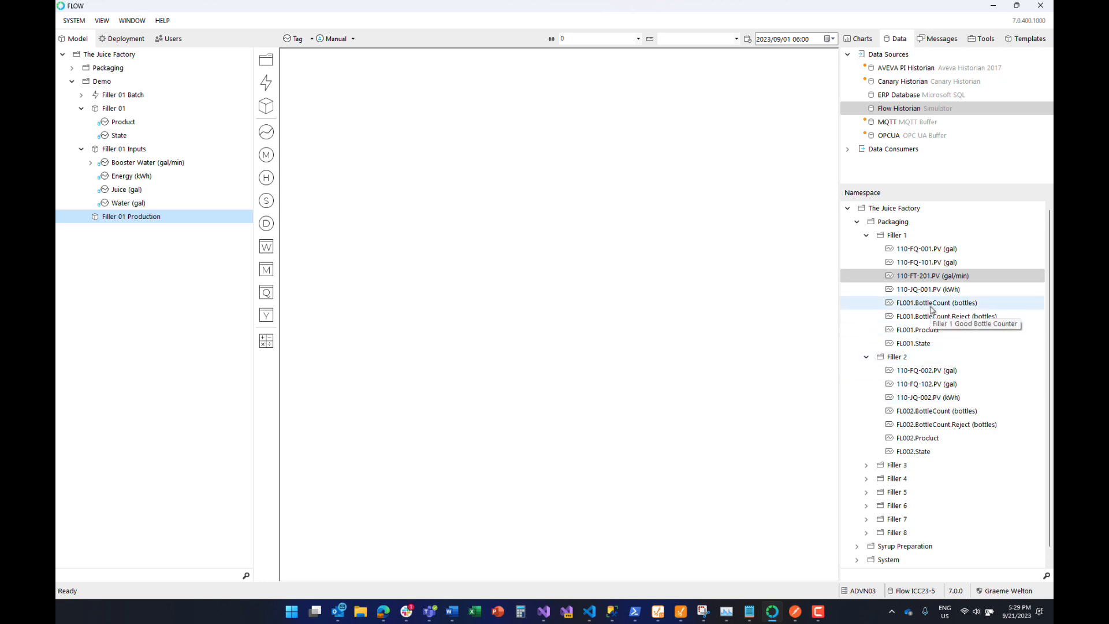
# Step: Add FL001.BottleCount and FL001.BottleCount.Reject to Filler 01 Production, naming them Good (bottles) and Bad (bottles)
pyautogui.moveTo(934, 305); pyautogui.dragTo(154, 220)
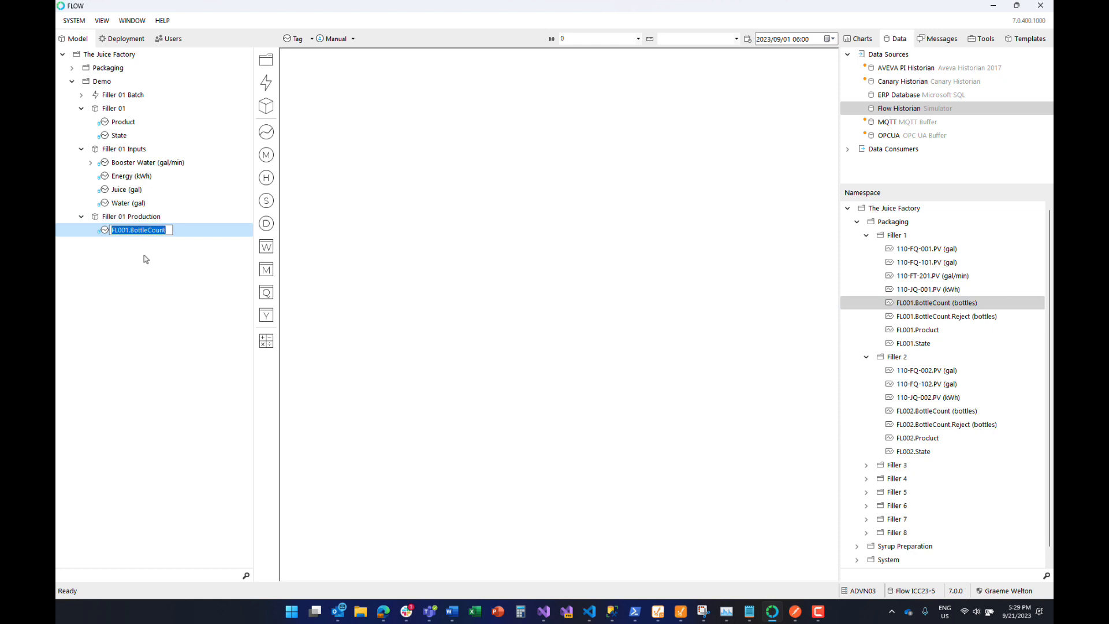
pyautogui.write('Good (bottles)')
pyautogui.press('Return')
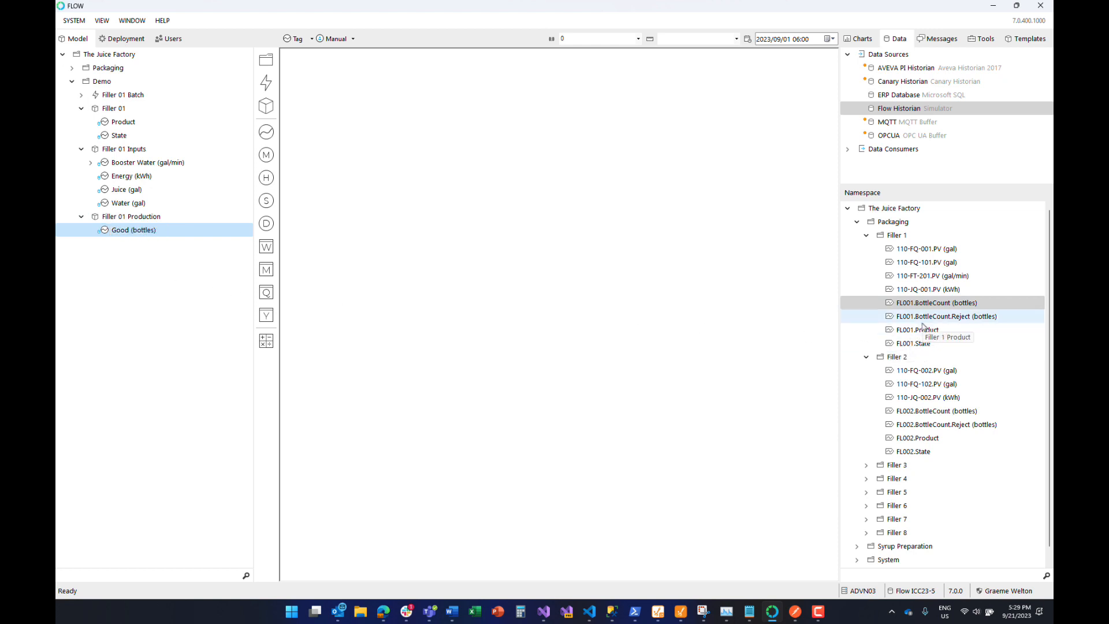
pyautogui.moveTo(927, 320); pyautogui.dragTo(140, 220)
pyautogui.write('Bad (bottles)')
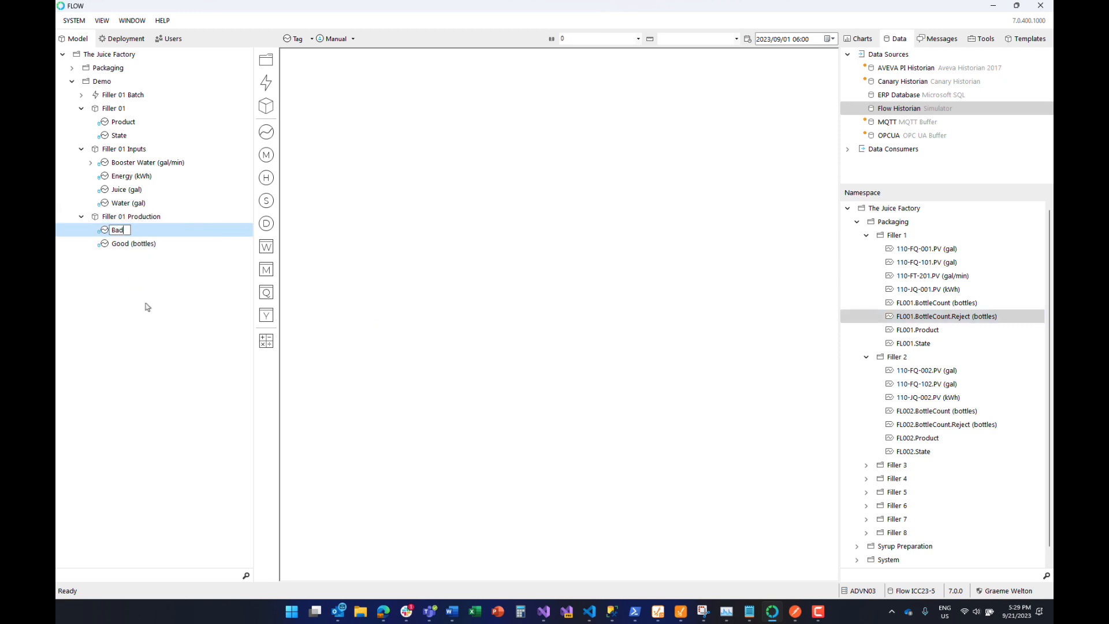
pyautogui.press('Return')
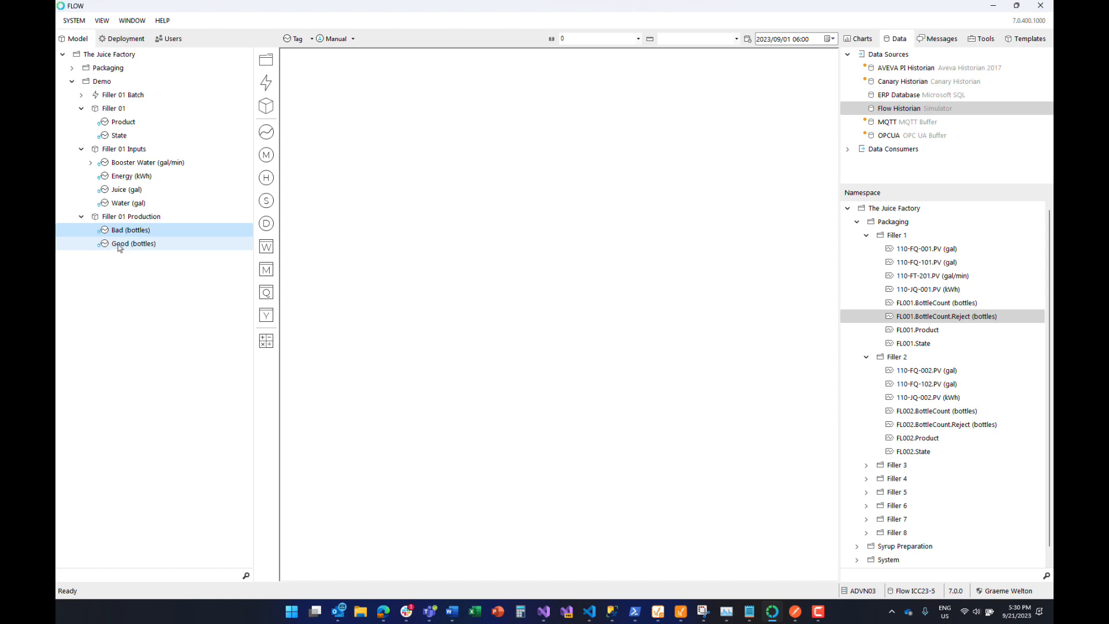
# Step: Create a calculated measure based on Good in Filler 01 Production and name it Total (bottles)
pyautogui.click(266, 341)
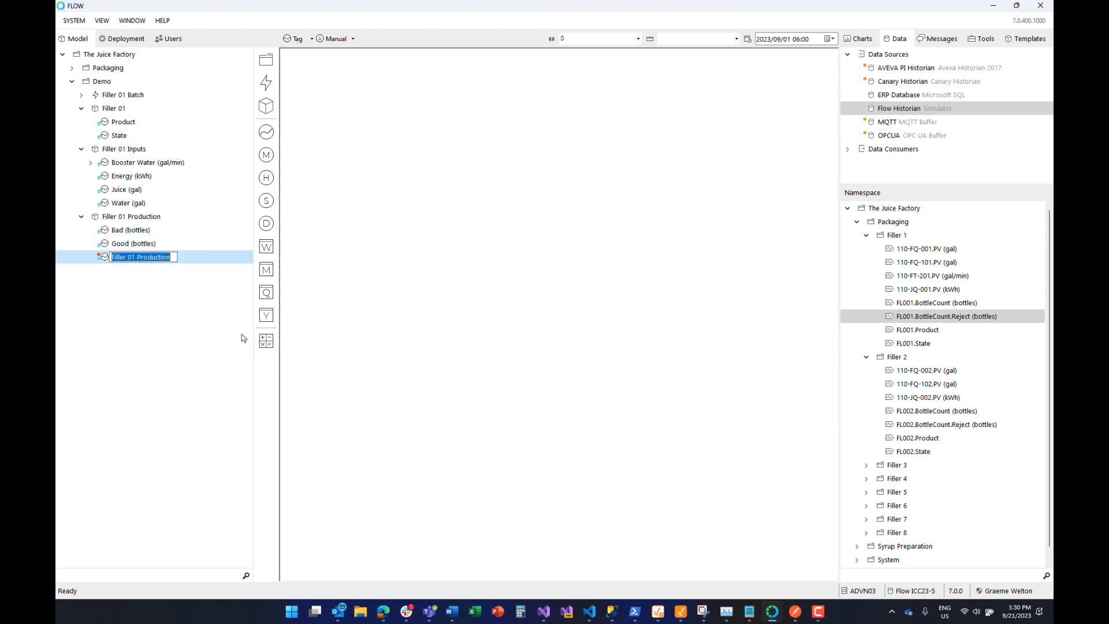
pyautogui.write('Total (bottles)')
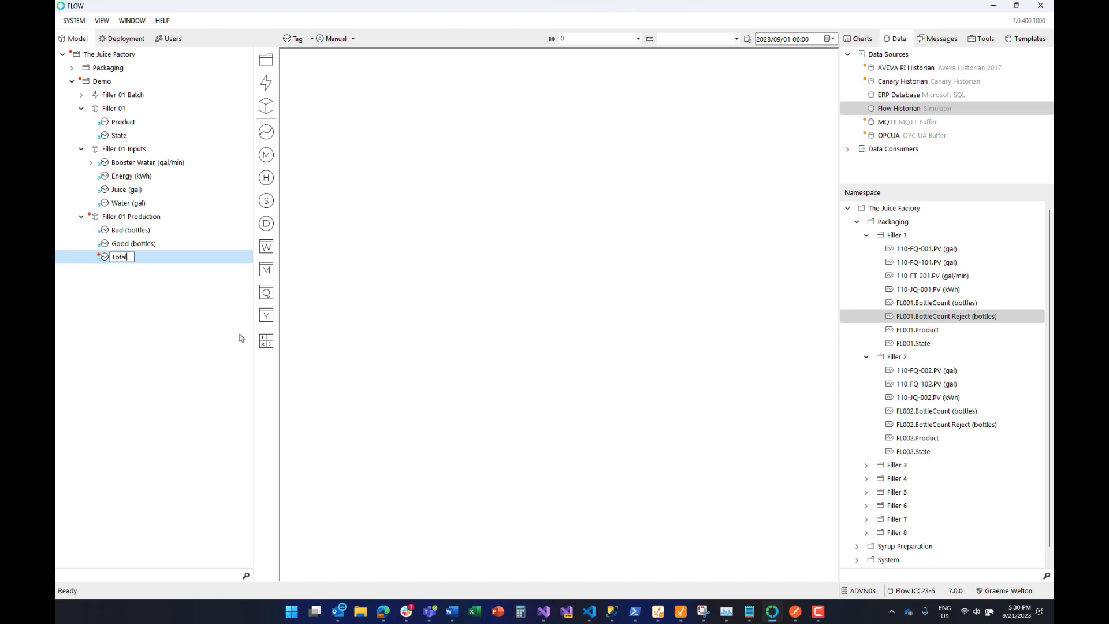
pyautogui.press('Return')
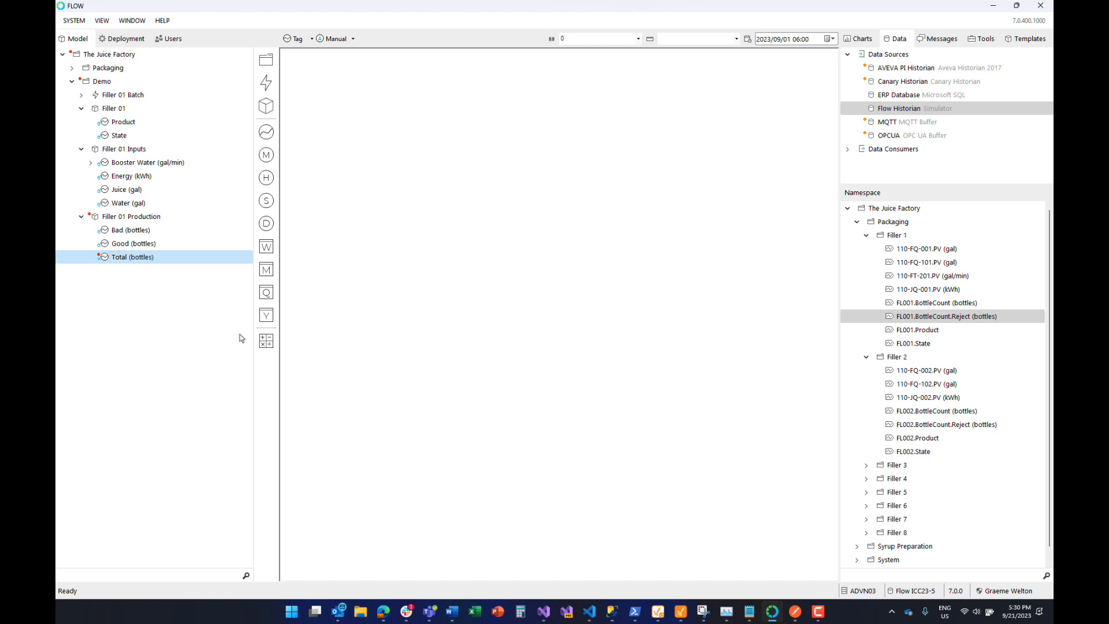
# Step: Open the Total measure's retrieval calculation and add Filler 01 Production's Bad (bottles) as a second source
pyautogui.doubleClick(121, 258)
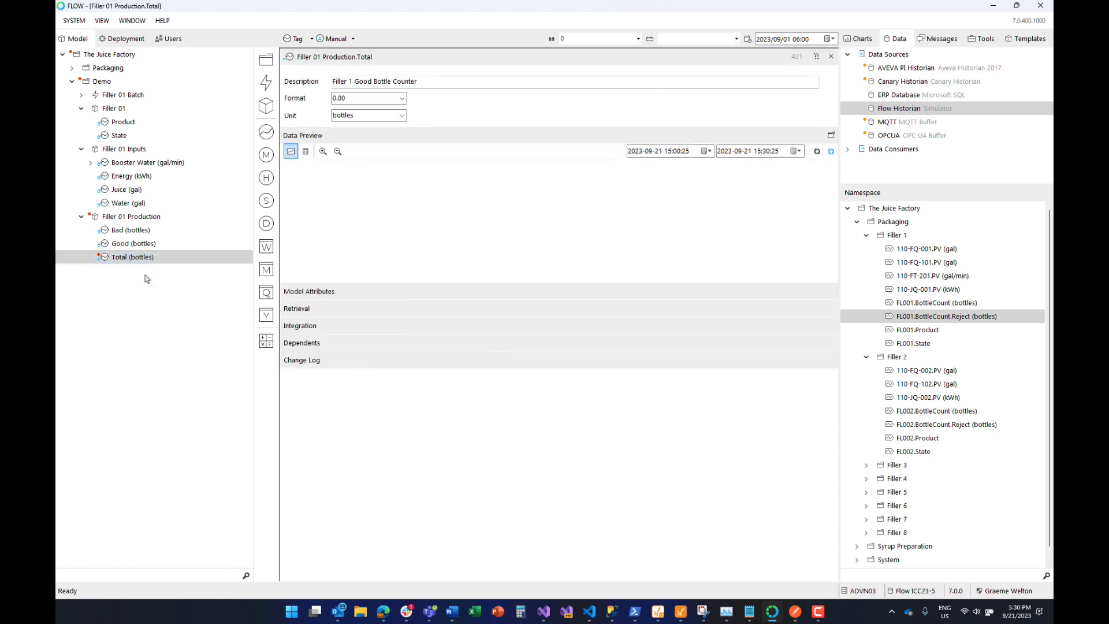
pyautogui.click(294, 315)
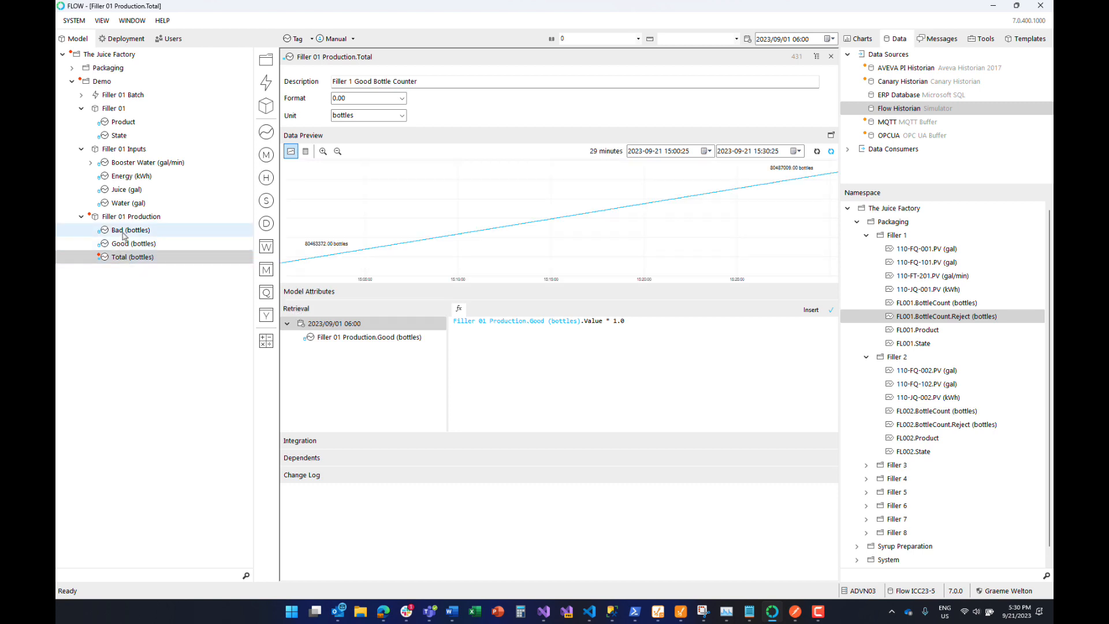
pyautogui.moveTo(124, 232); pyautogui.dragTo(339, 327)
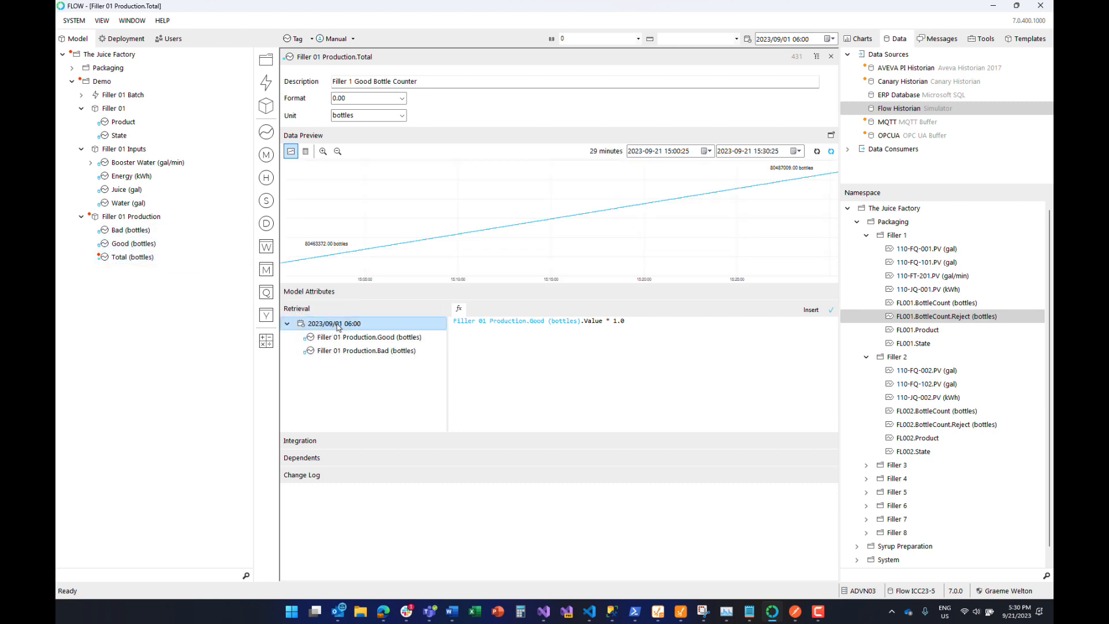
# Step: Change the Total expression to Good (bottles).Value + Bad (bottles).Value, validate it, and close the measure
pyautogui.click(692, 324)
pyautogui.press('BackSpace')
pyautogui.press('BackSpace')
pyautogui.press('BackSpace')
pyautogui.press('BackSpace')
pyautogui.press('BackSpace')
pyautogui.write('+')
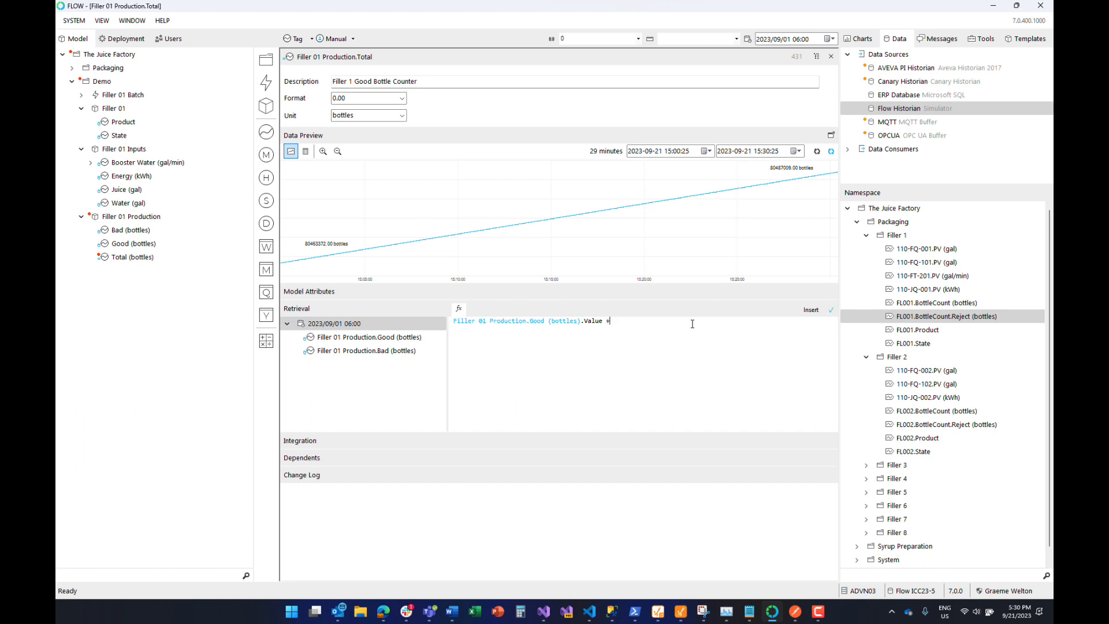
pyautogui.doubleClick(362, 351)
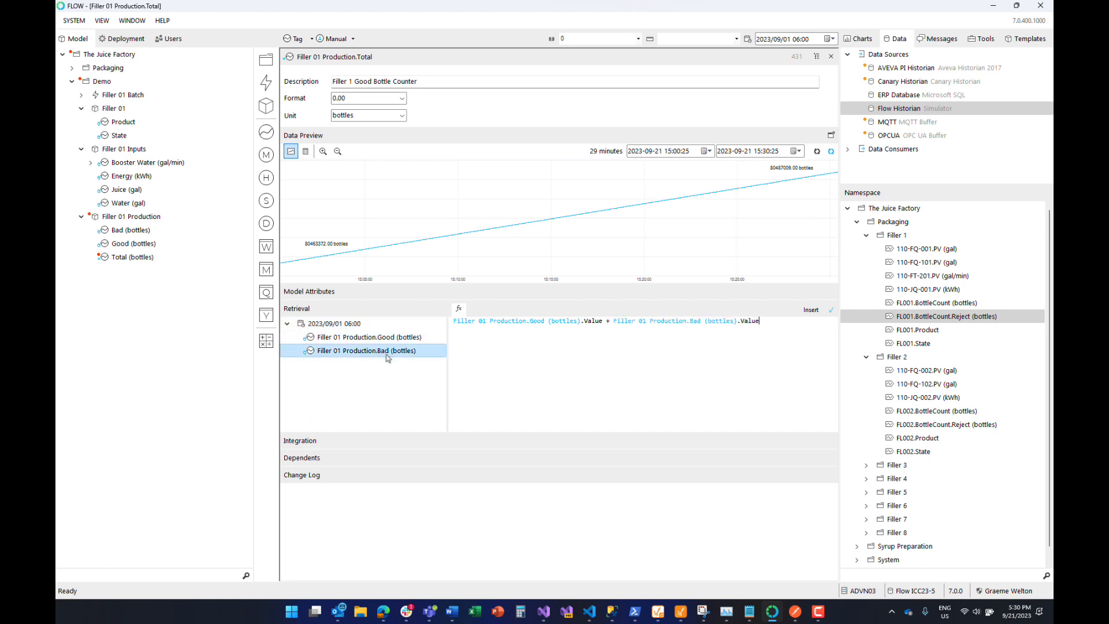
pyautogui.click(832, 312)
pyautogui.click(832, 58)
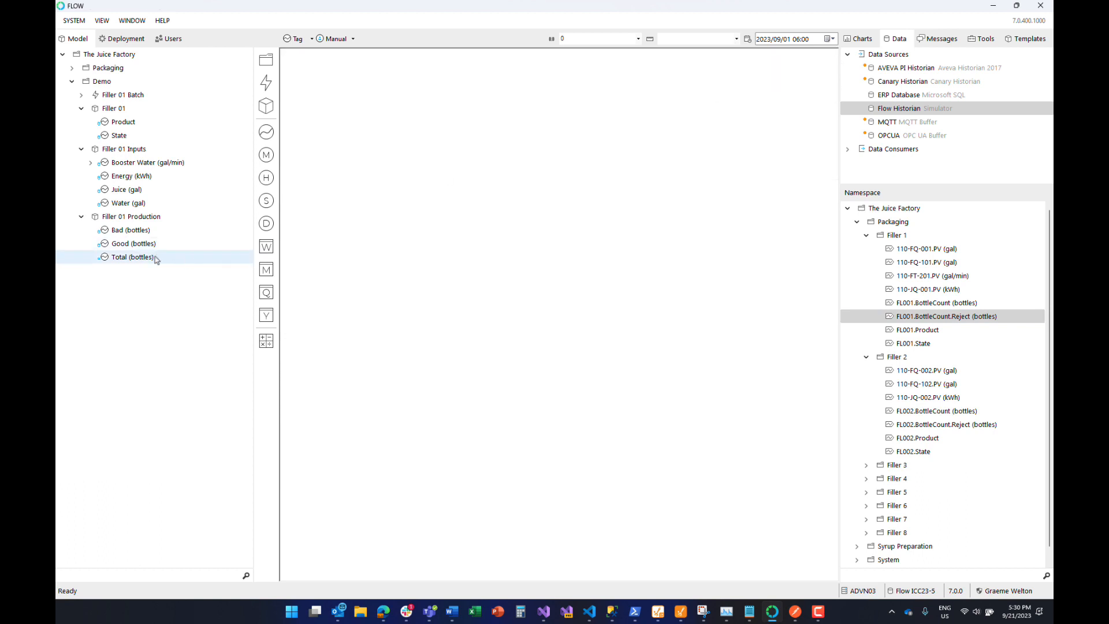
# Step: Preview the Total (bottles) trend over about 16 hours and close the preview
pyautogui.moveTo(152, 257); pyautogui.dragTo(354, 226)
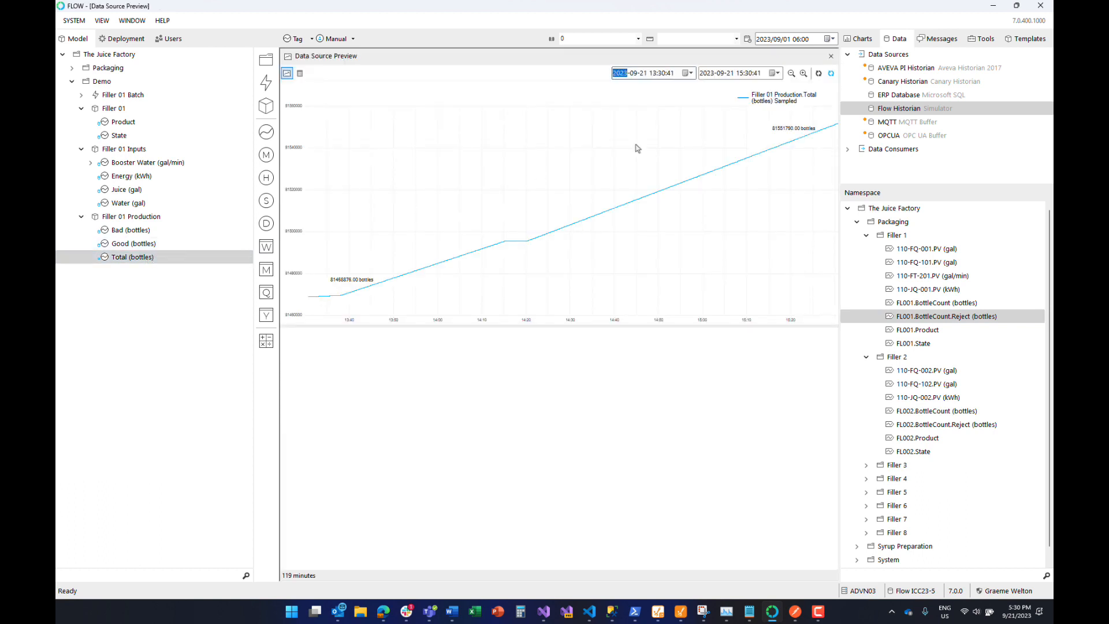
pyautogui.click(791, 73)
pyautogui.click(791, 74)
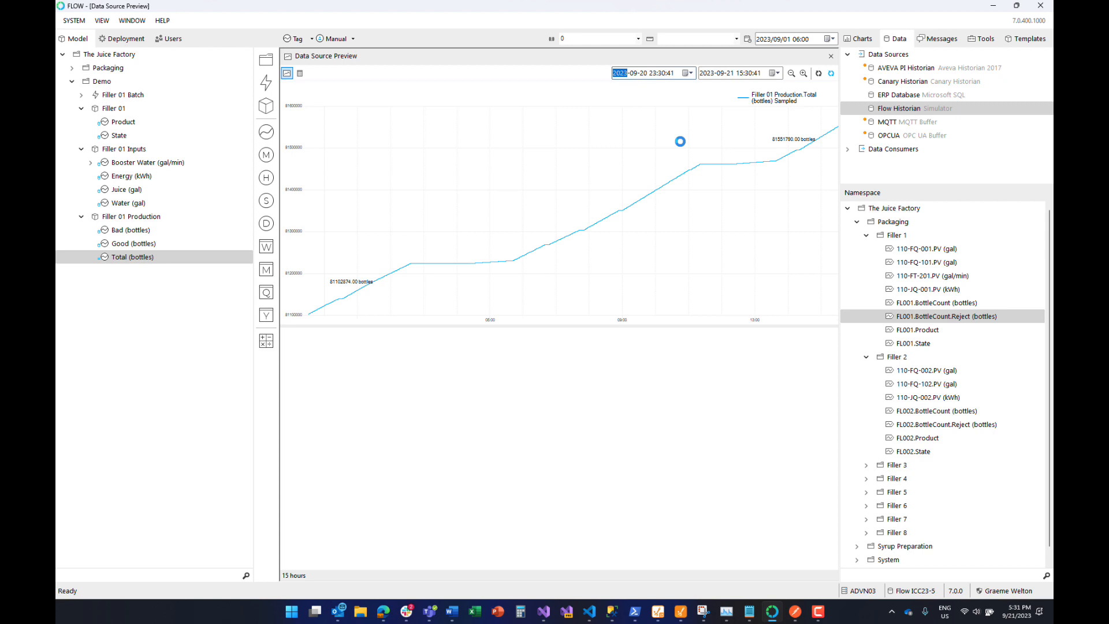
pyautogui.click(830, 56)
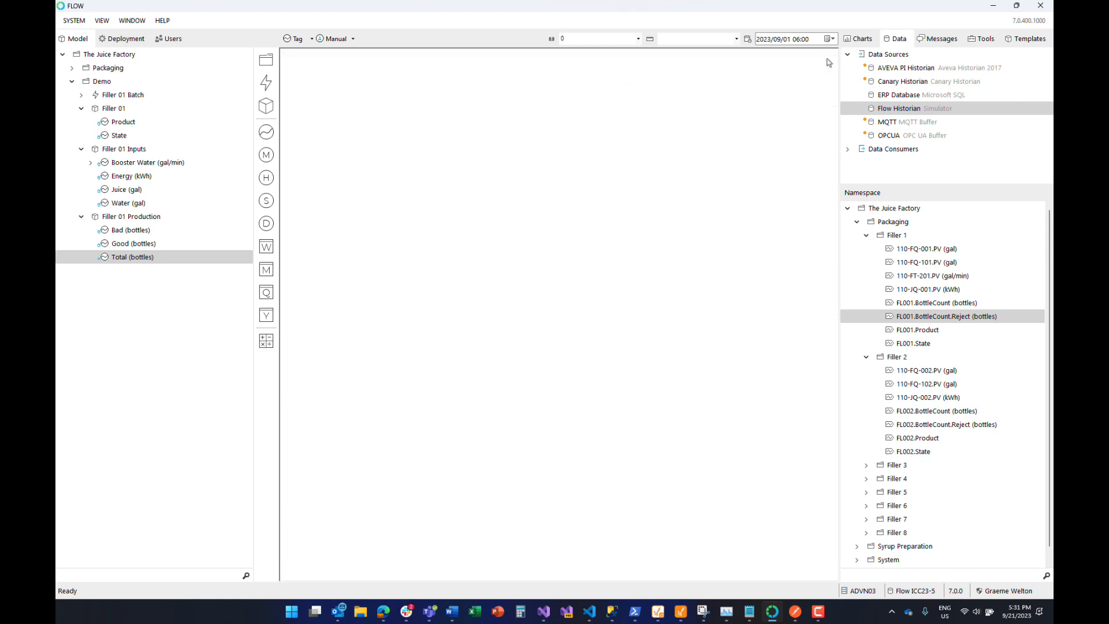
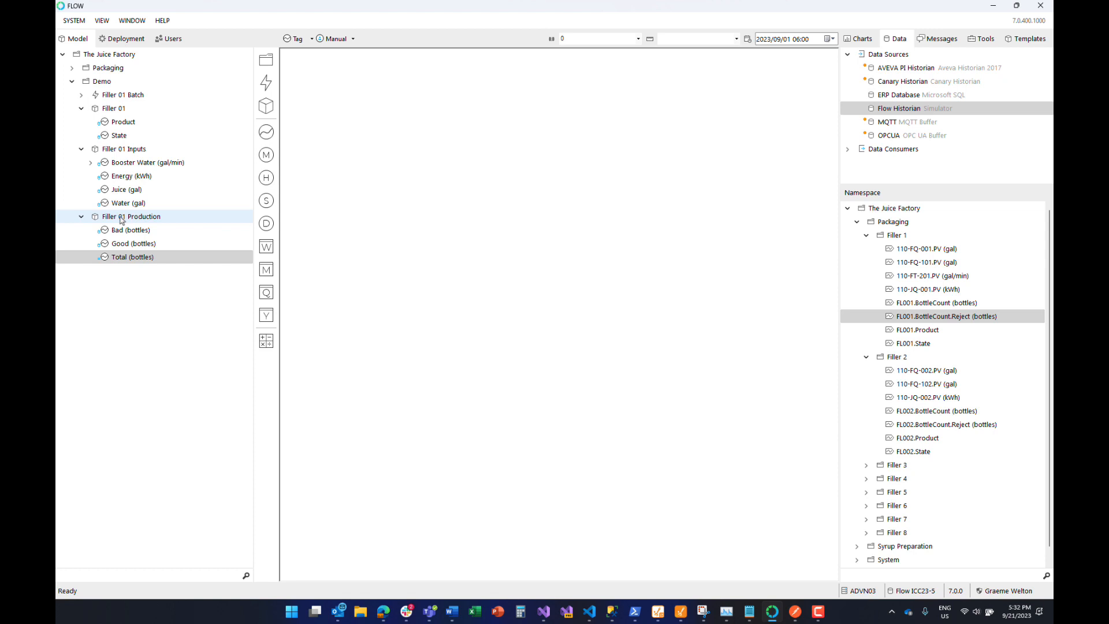
# Step: Collapse Filler 01 Production and preview the Energy (kWh) trend from Filler 01 Inputs
pyautogui.click(82, 218)
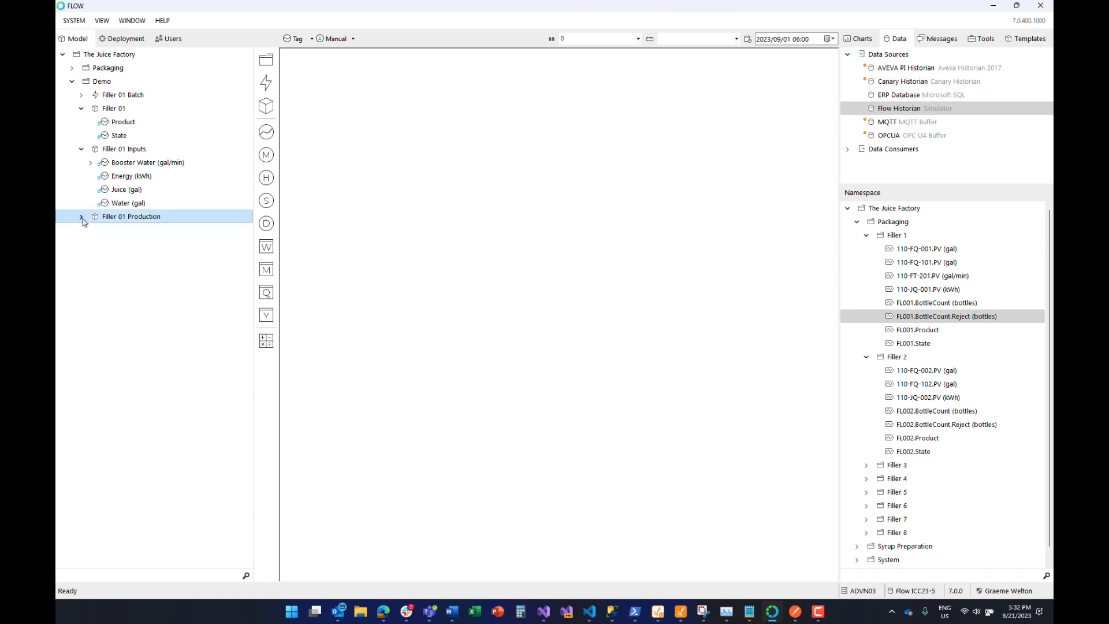
pyautogui.click(124, 178)
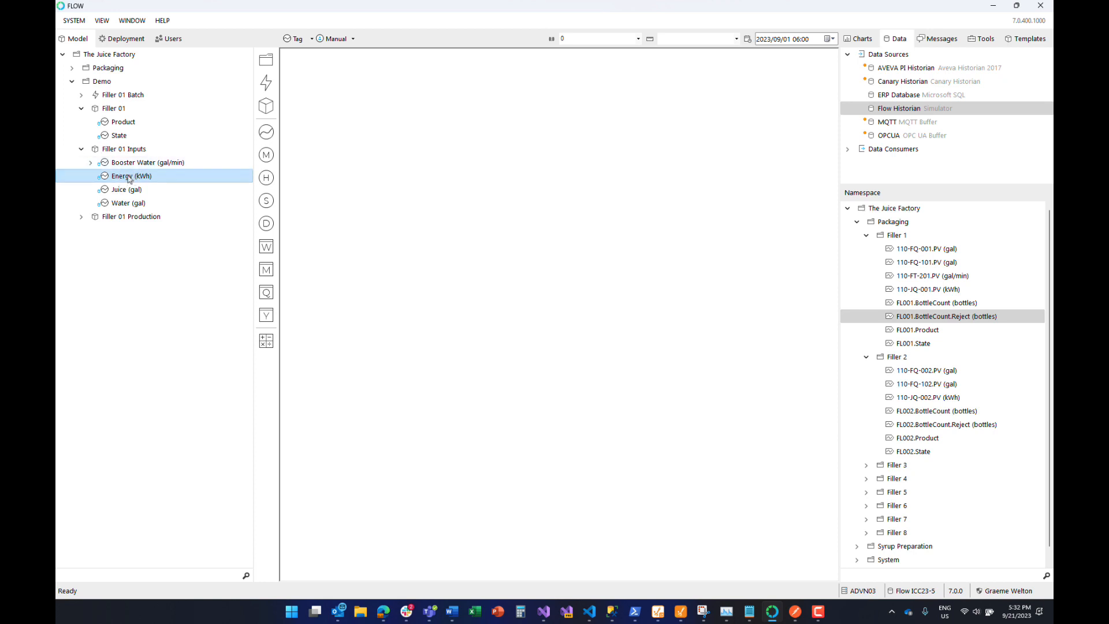
pyautogui.moveTo(125, 190); pyautogui.dragTo(327, 192)
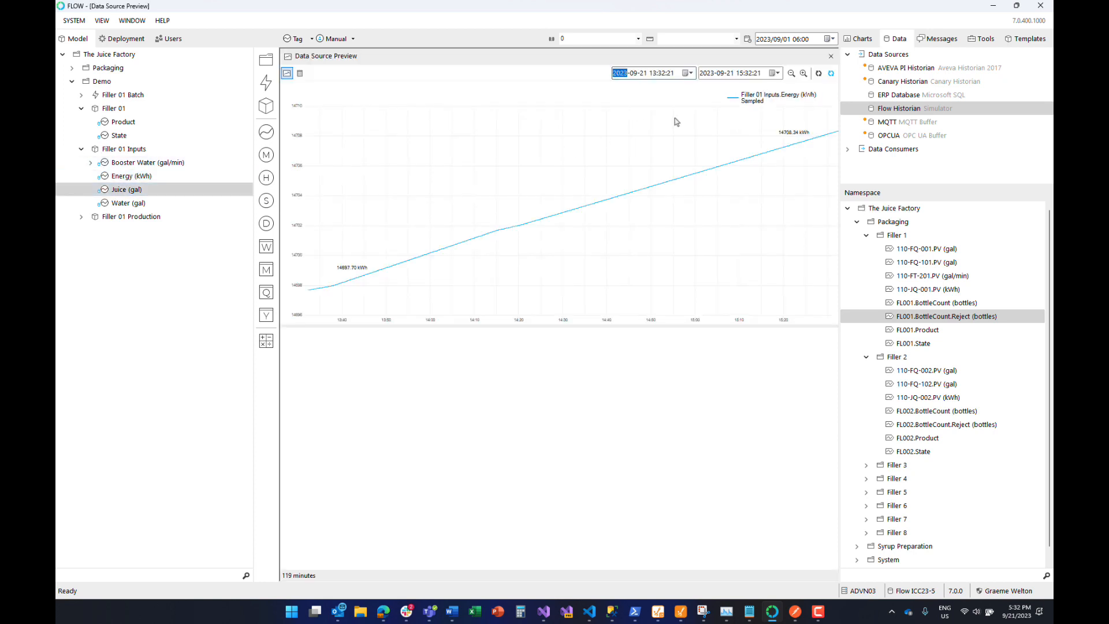
# Step: Add an hourly measure named Hourly under Energy (kWh) in Filler 01 Inputs
pyautogui.click(791, 74)
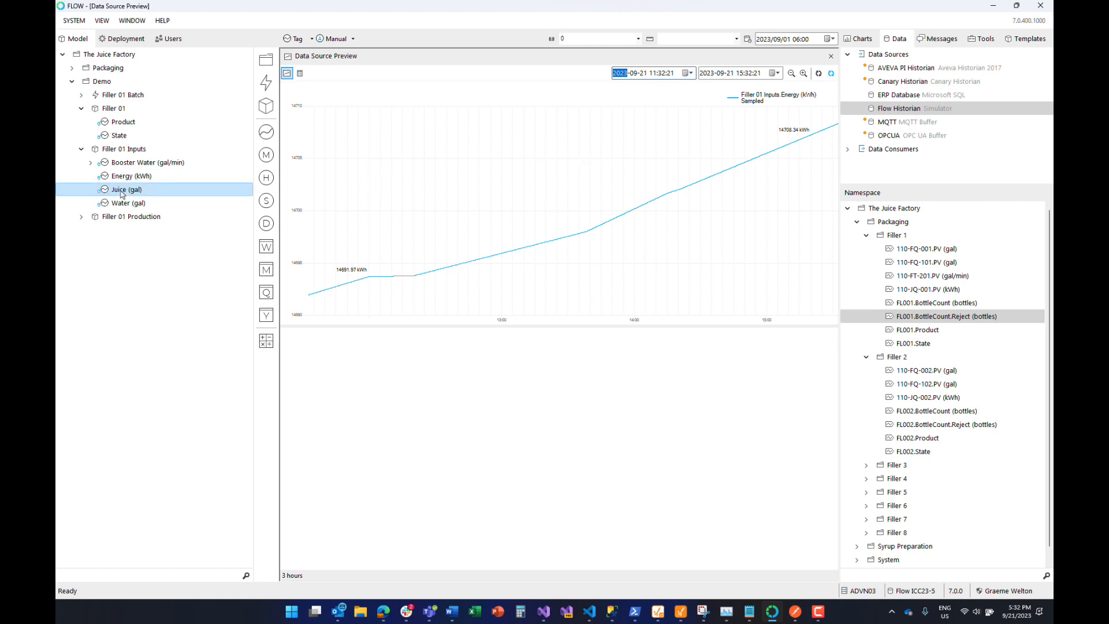
pyautogui.moveTo(122, 175); pyautogui.dragTo(267, 184)
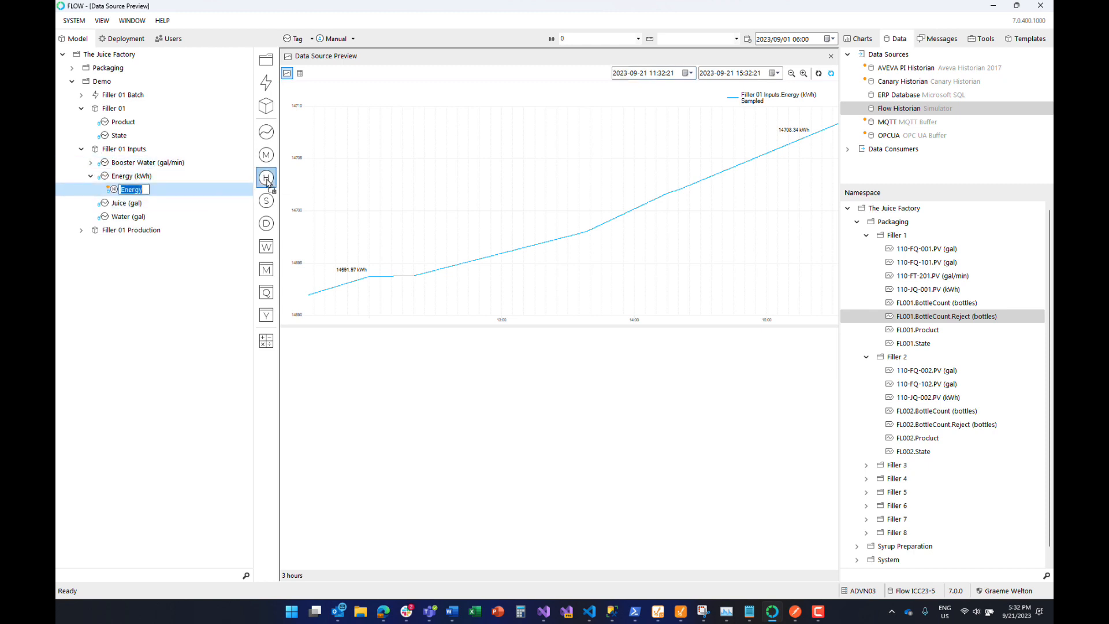
pyautogui.write('Hourly')
pyautogui.press('Return')
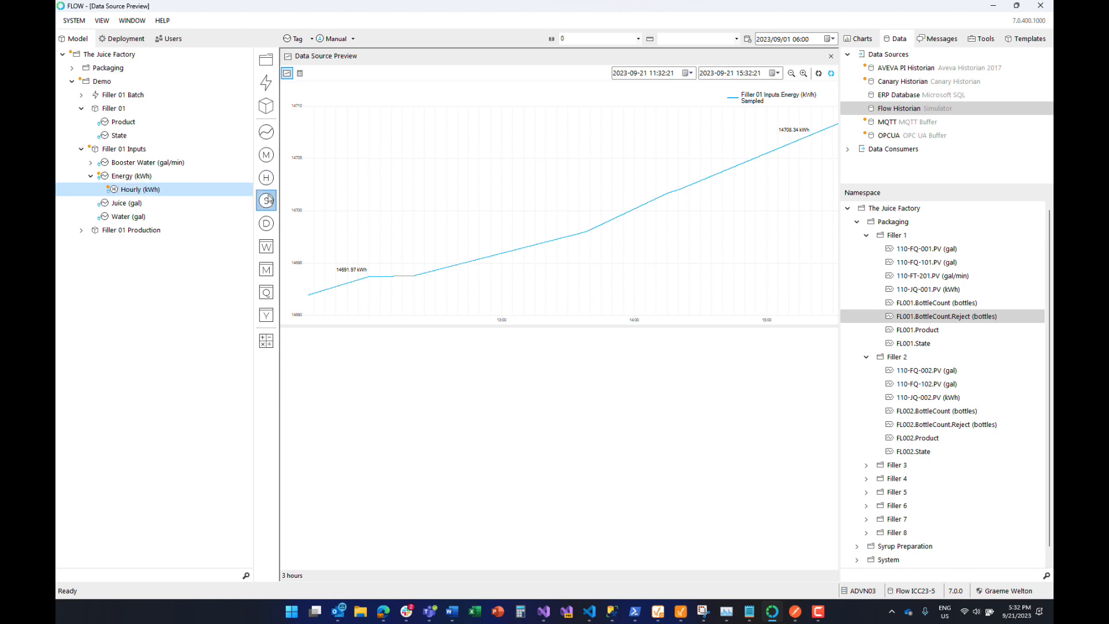
# Step: Set the Hourly measure's retrieval aggregation to Counter and deploy the measure
pyautogui.doubleClick(137, 191)
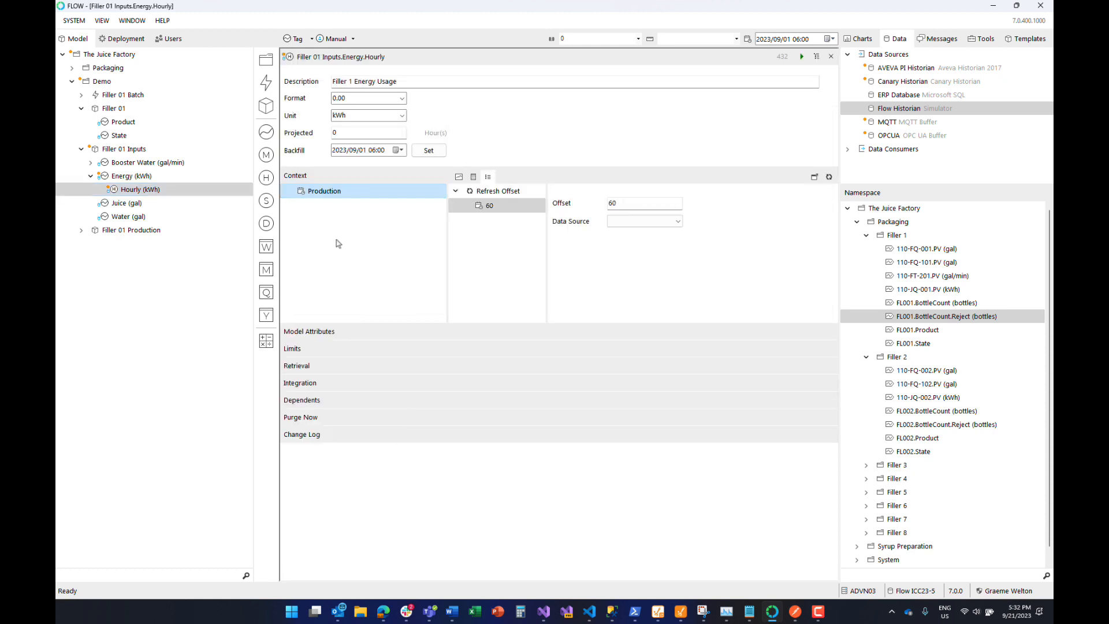
pyautogui.click(346, 368)
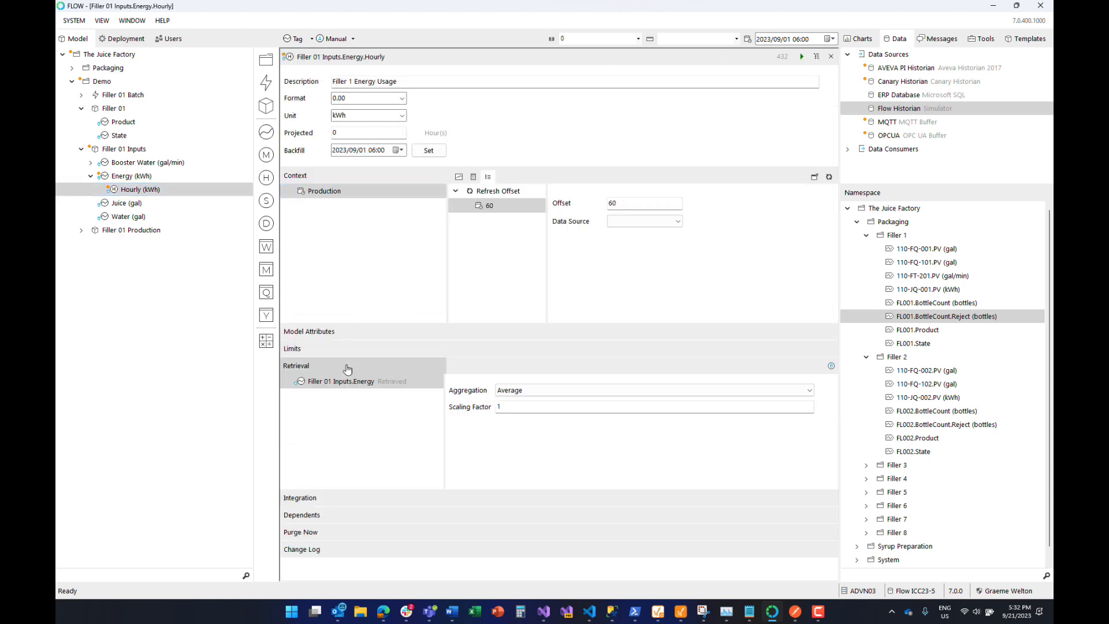
pyautogui.click(516, 392)
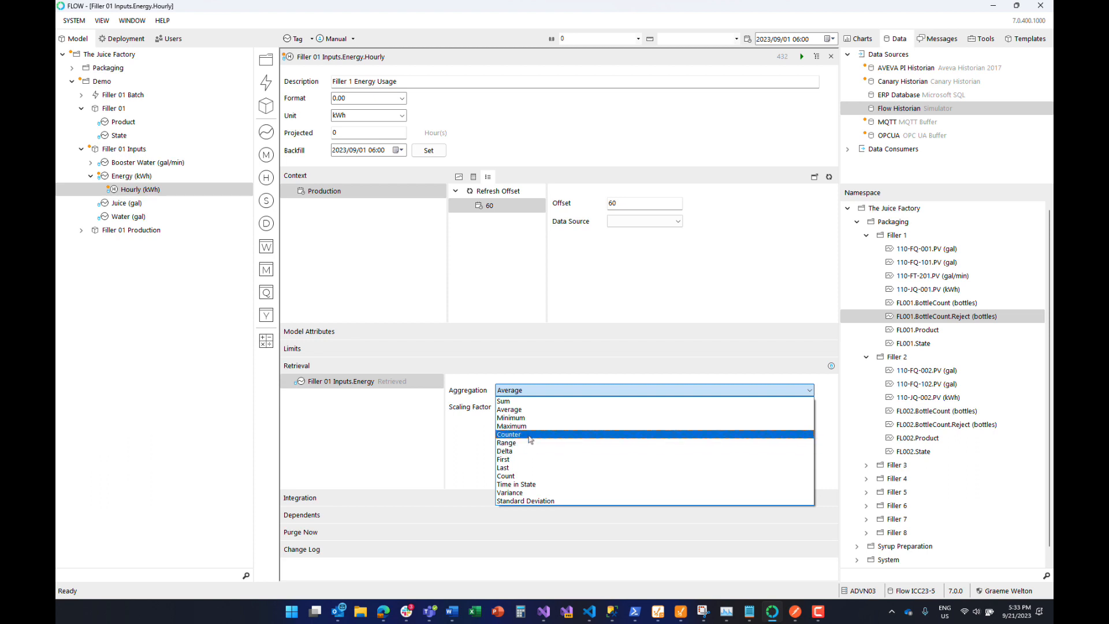
pyautogui.click(530, 436)
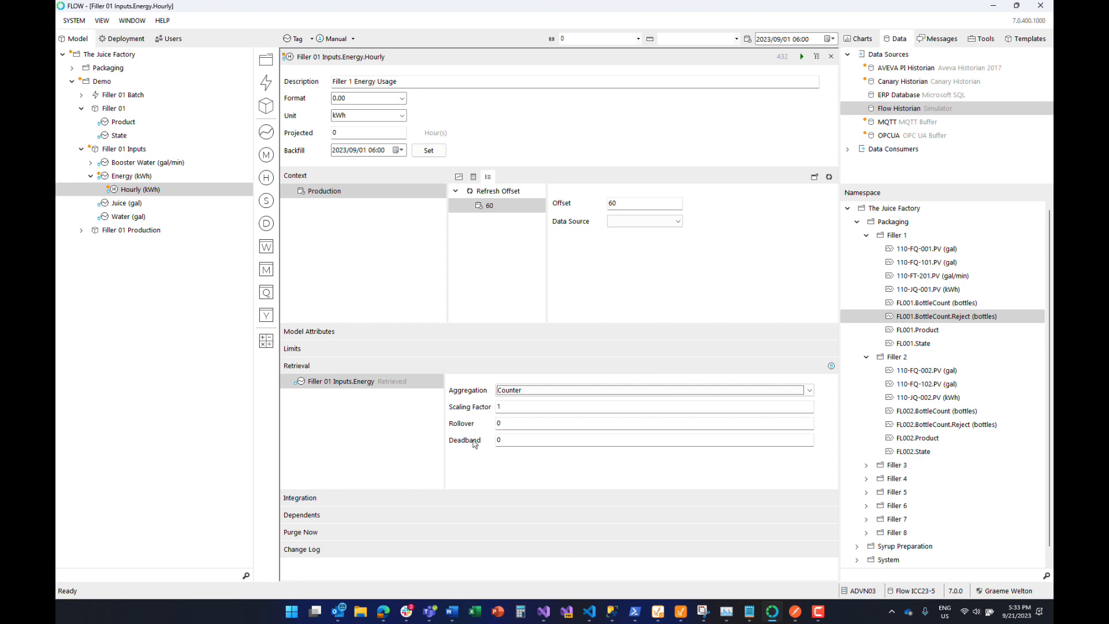
pyautogui.click(803, 57)
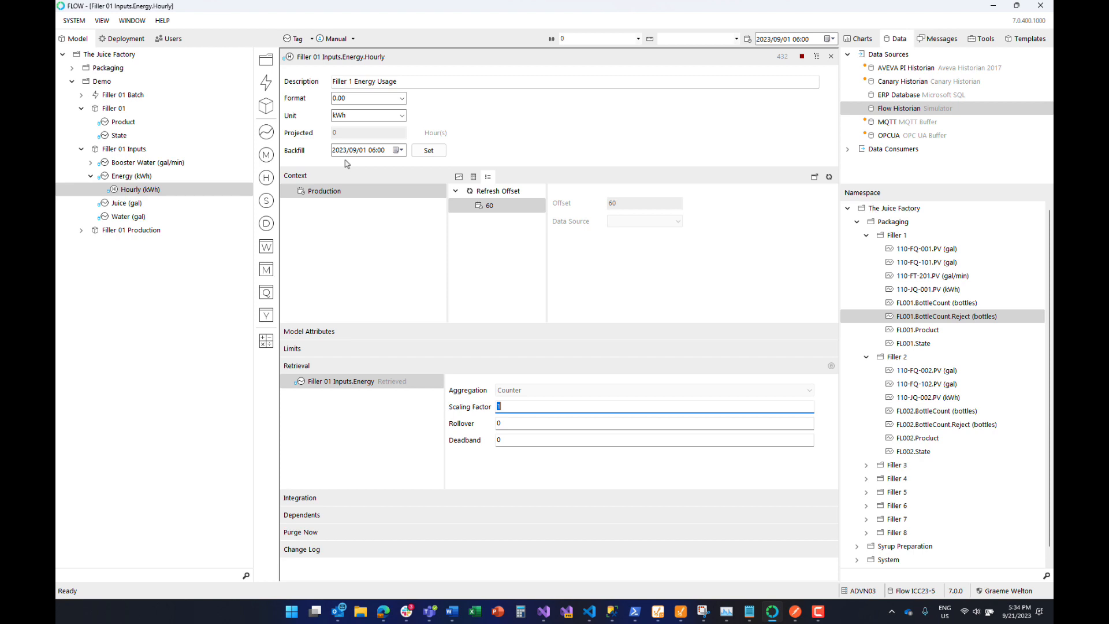
# Step: View the Hourly energy measure's refreshed results as a trend within its editor, and close the editor
pyautogui.click(458, 177)
pyautogui.click(829, 177)
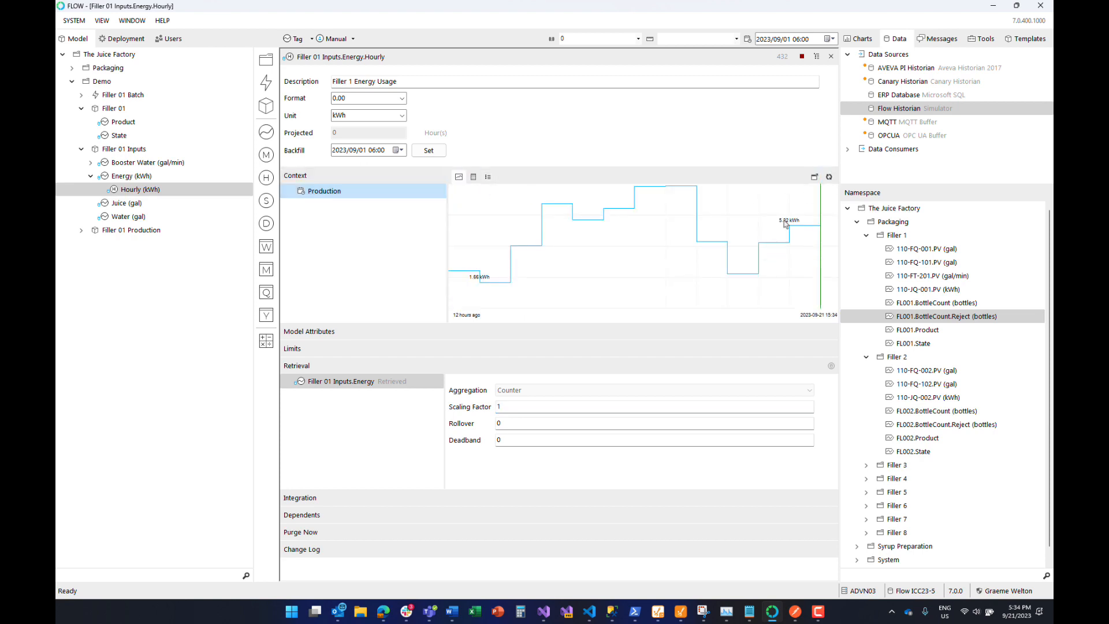
pyautogui.click(830, 56)
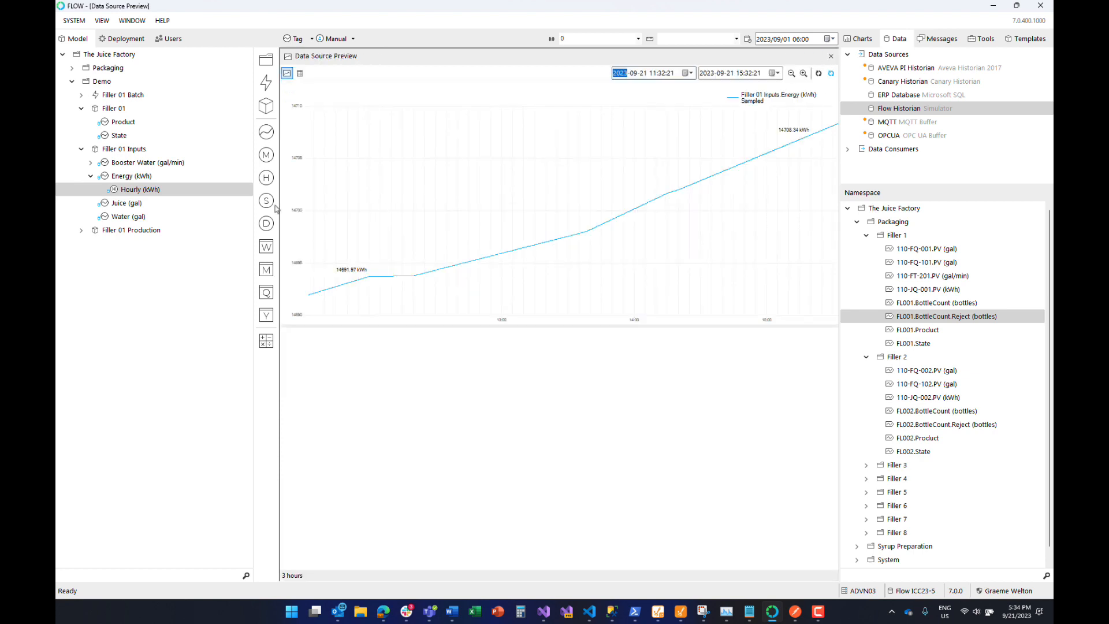
pyautogui.moveTo(135, 192); pyautogui.dragTo(339, 364)
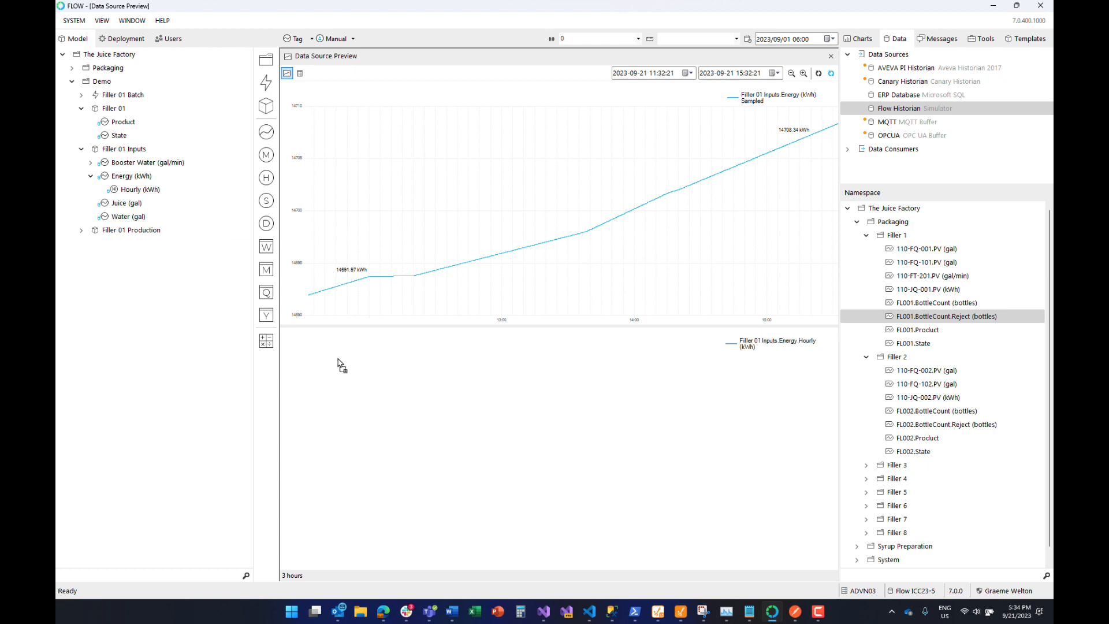
pyautogui.click(790, 73)
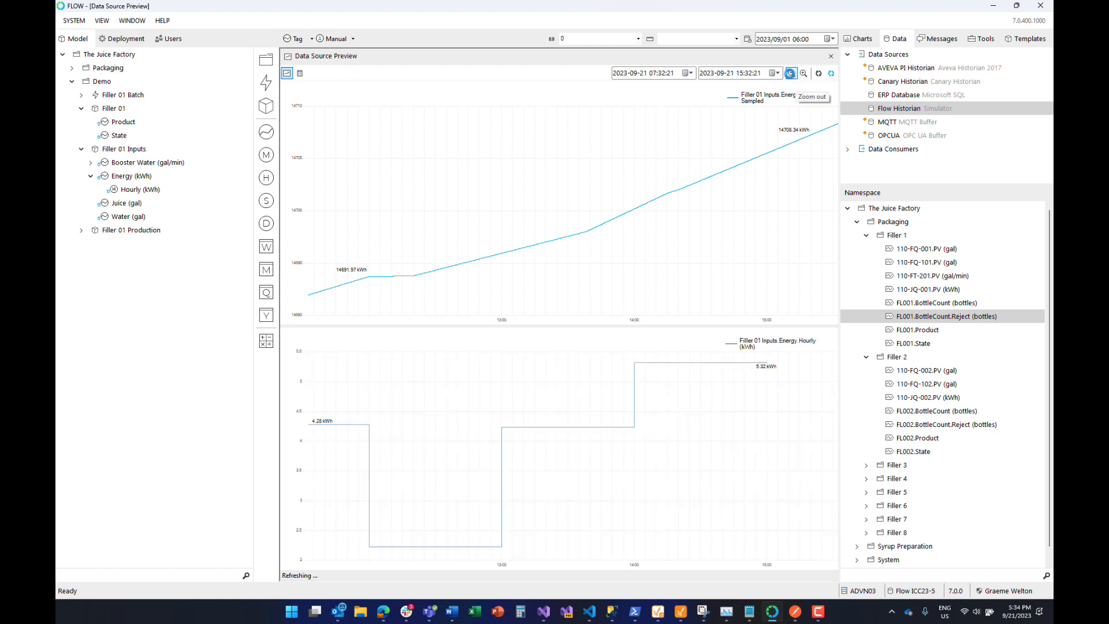
pyautogui.click(790, 73)
pyautogui.click(790, 73)
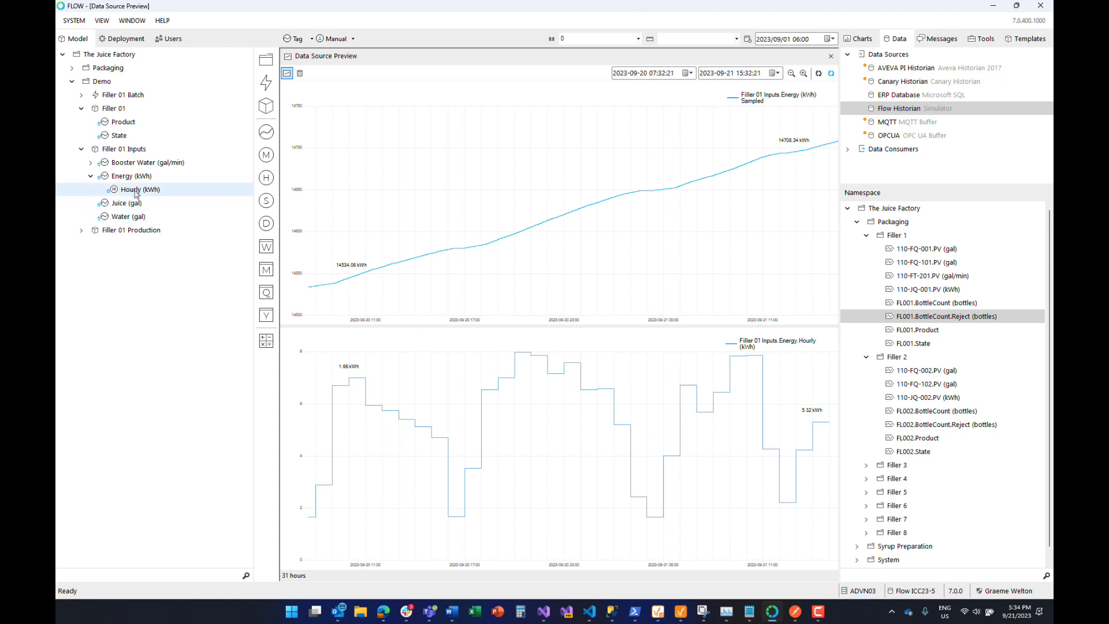
# Step: Add a shift-based measure named Shiftly directly under Energy (kWh) and deploy it
pyautogui.click(267, 201)
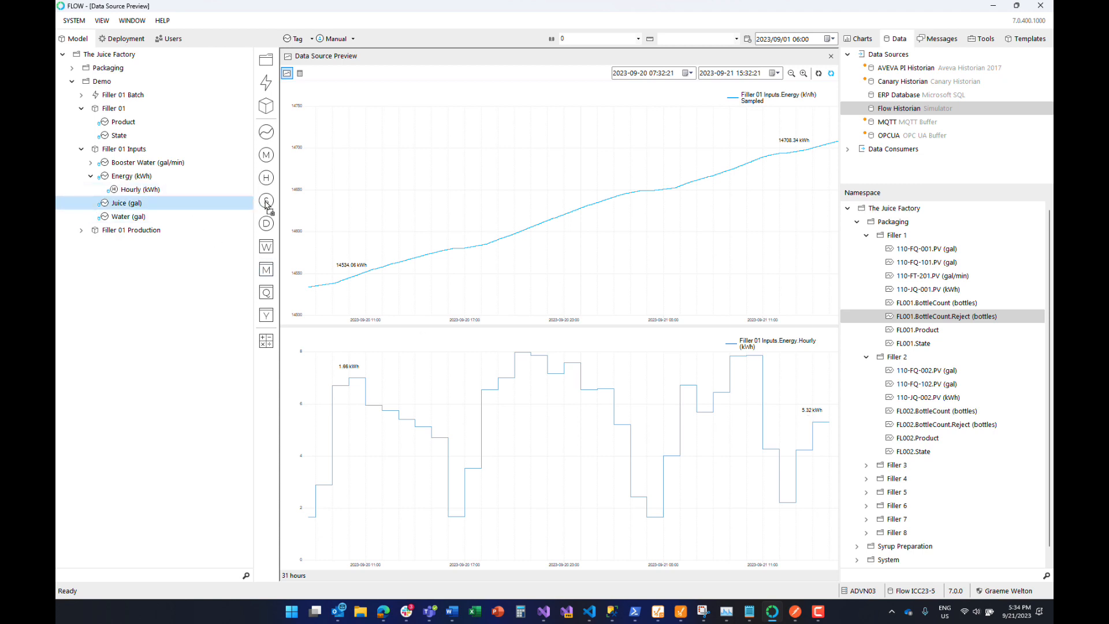
pyautogui.write('Shif')
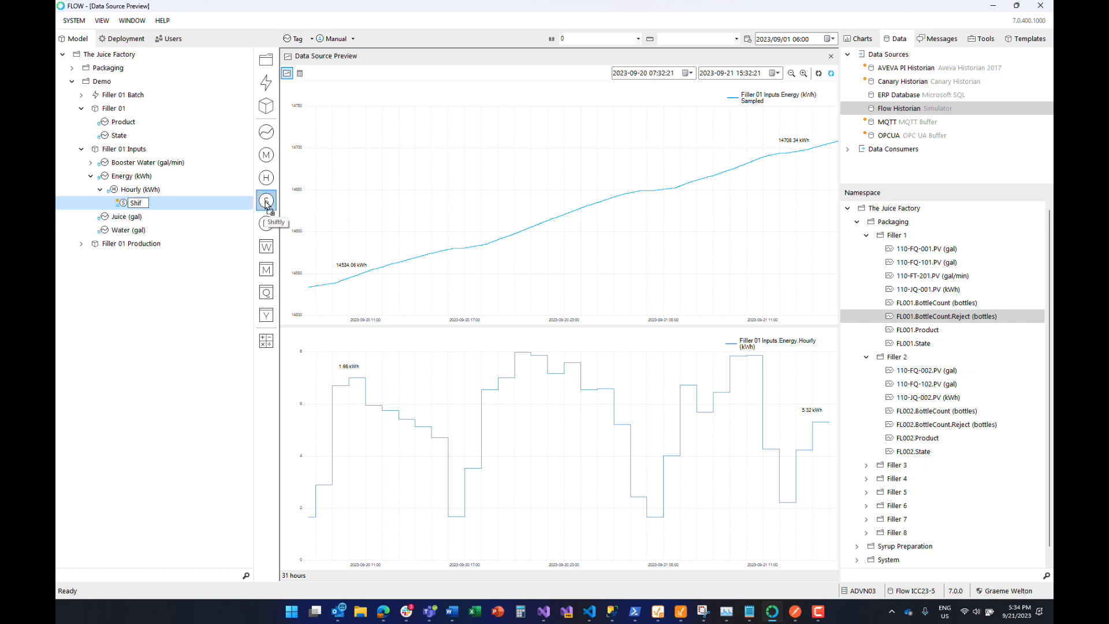
pyautogui.write('tly')
pyautogui.press('Return')
pyautogui.moveTo(131, 205); pyautogui.dragTo(128, 178)
pyautogui.rightClick(130, 203)
pyautogui.press('Escape')
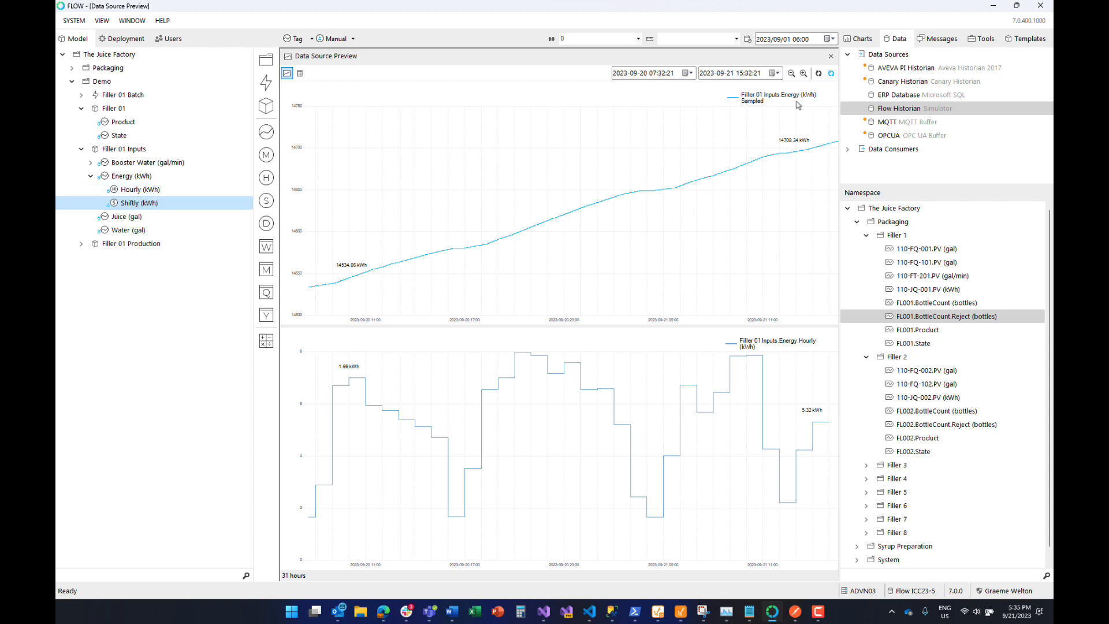
# Step: Open the Production calendar to examine its year, week and day start settings
pyautogui.click(983, 38)
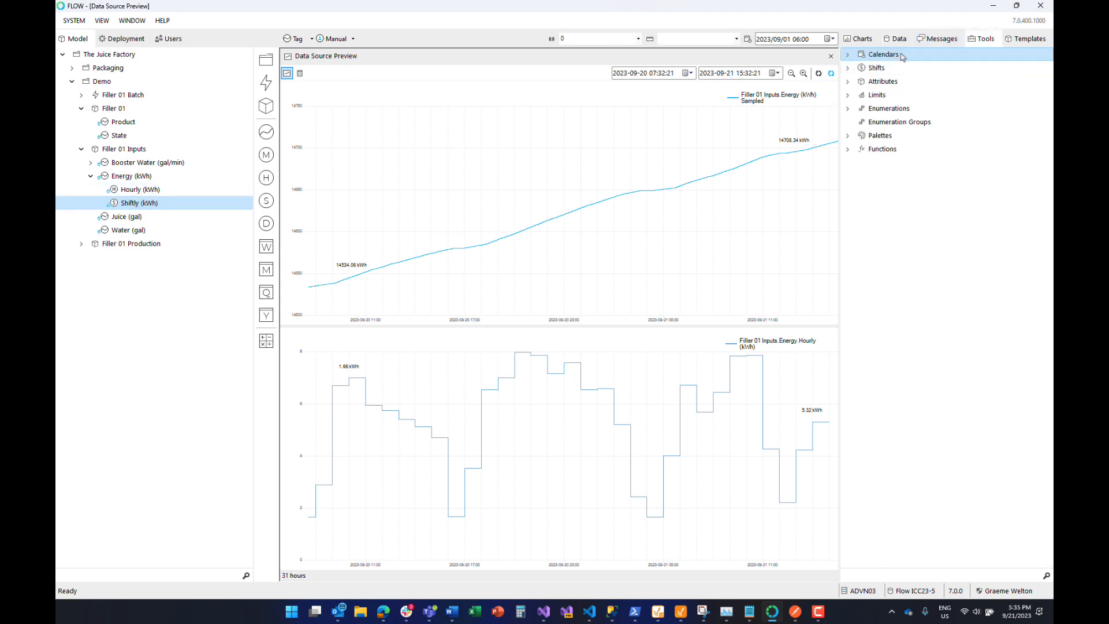
pyautogui.click(848, 54)
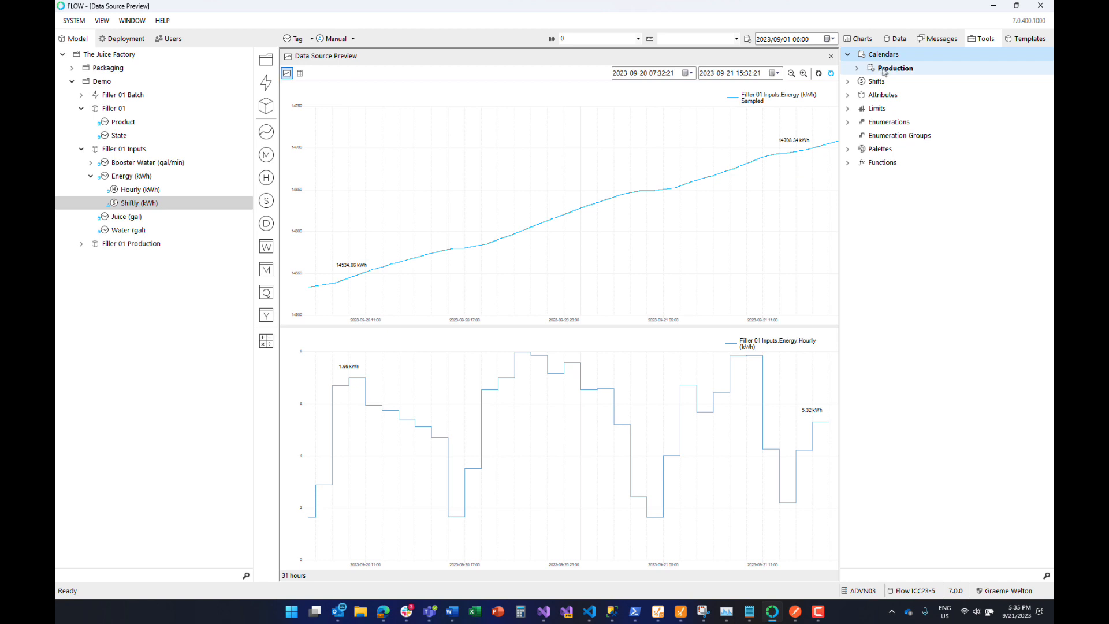
pyautogui.doubleClick(882, 69)
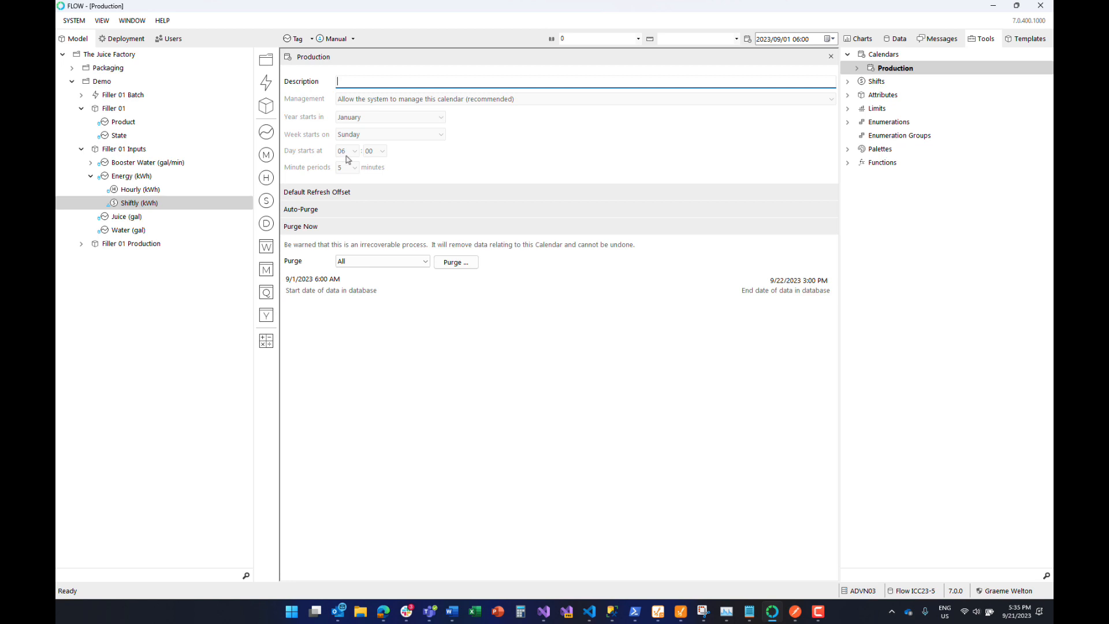
pyautogui.click(859, 69)
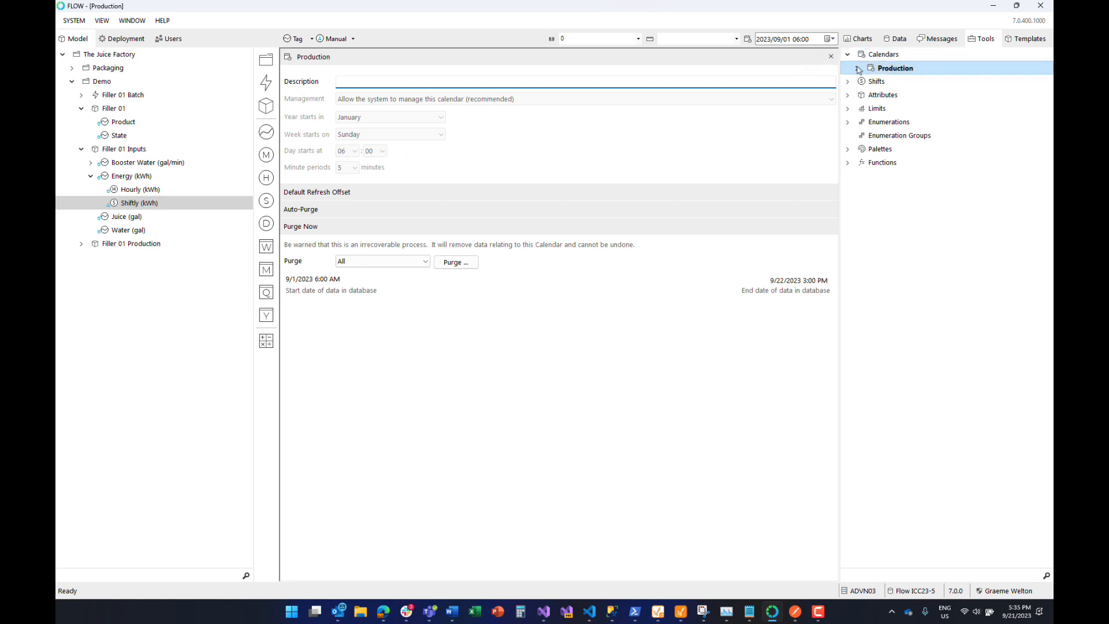
pyautogui.click(860, 69)
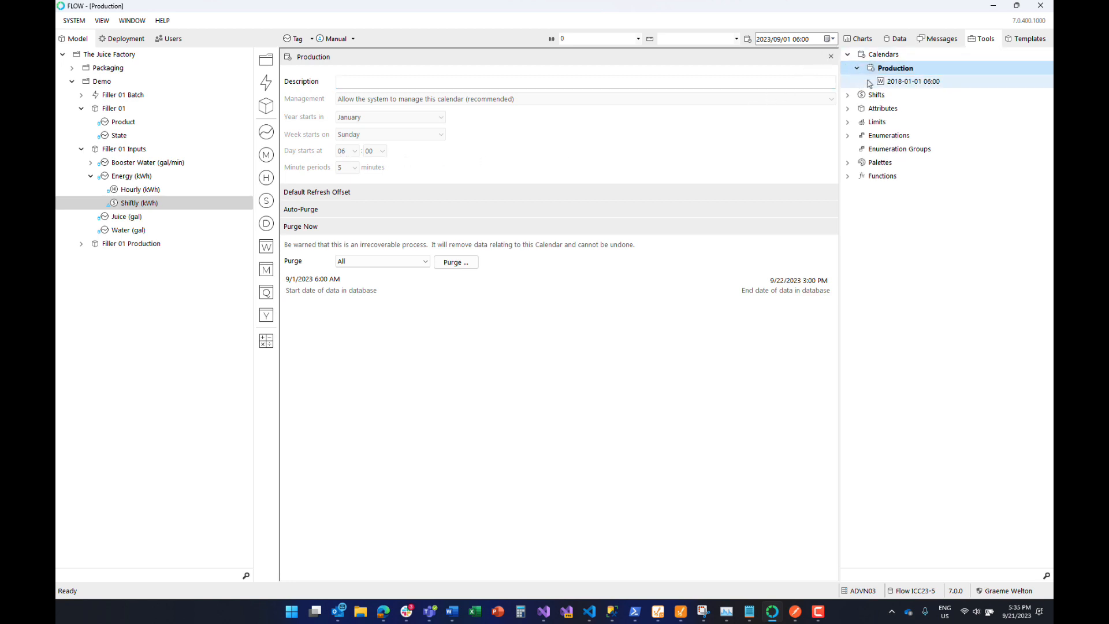
pyautogui.doubleClick(905, 82)
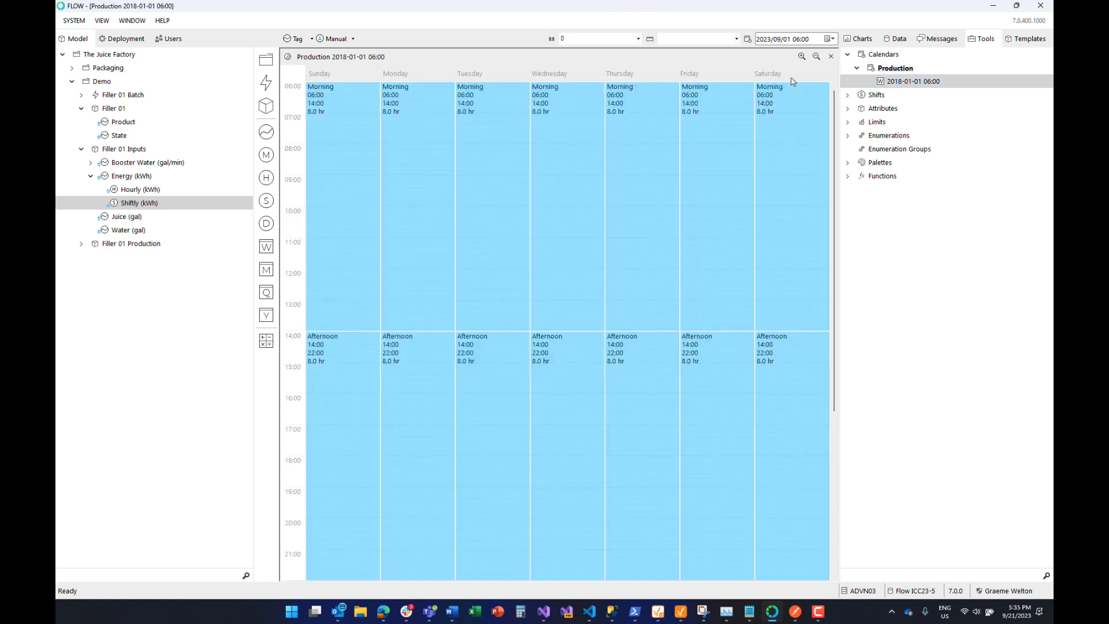
pyautogui.click(820, 58)
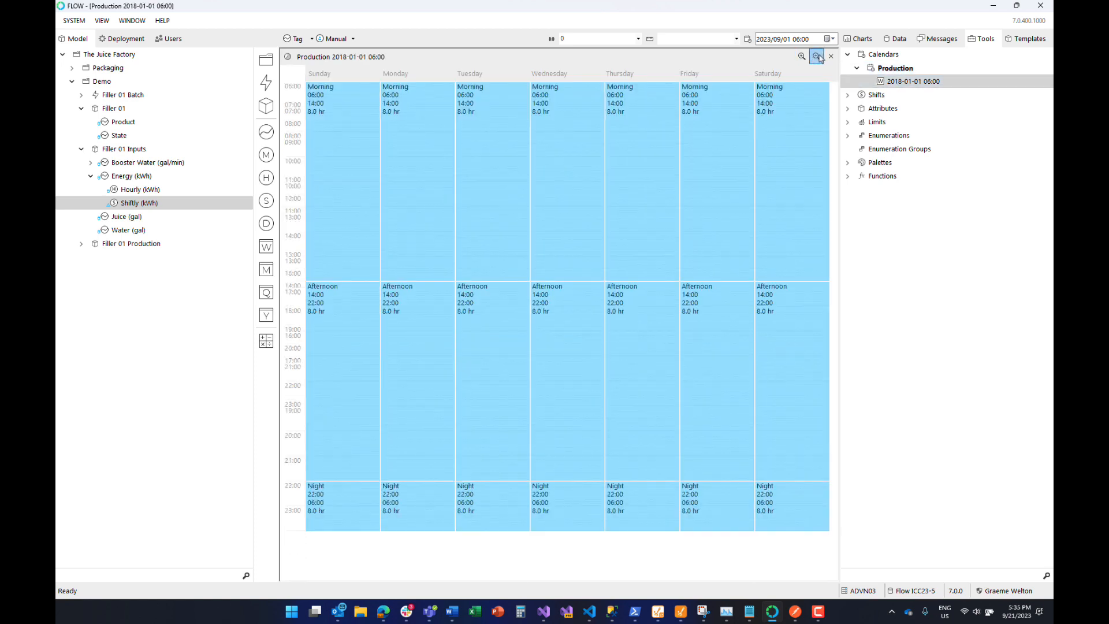
pyautogui.click(820, 58)
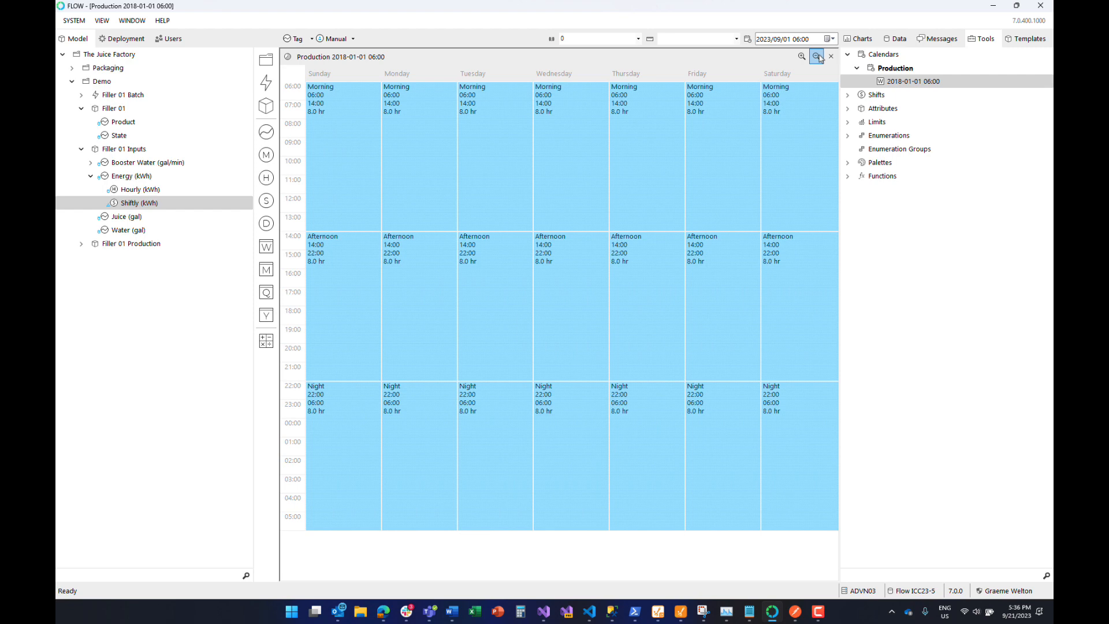
pyautogui.click(140, 205)
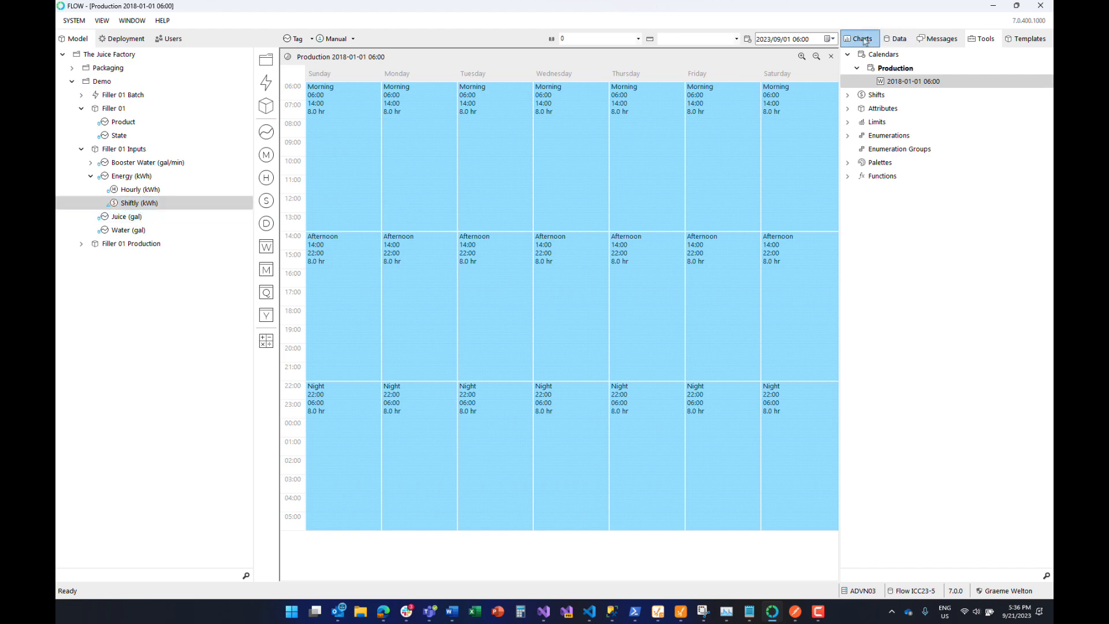
pyautogui.click(830, 56)
pyautogui.click(830, 56)
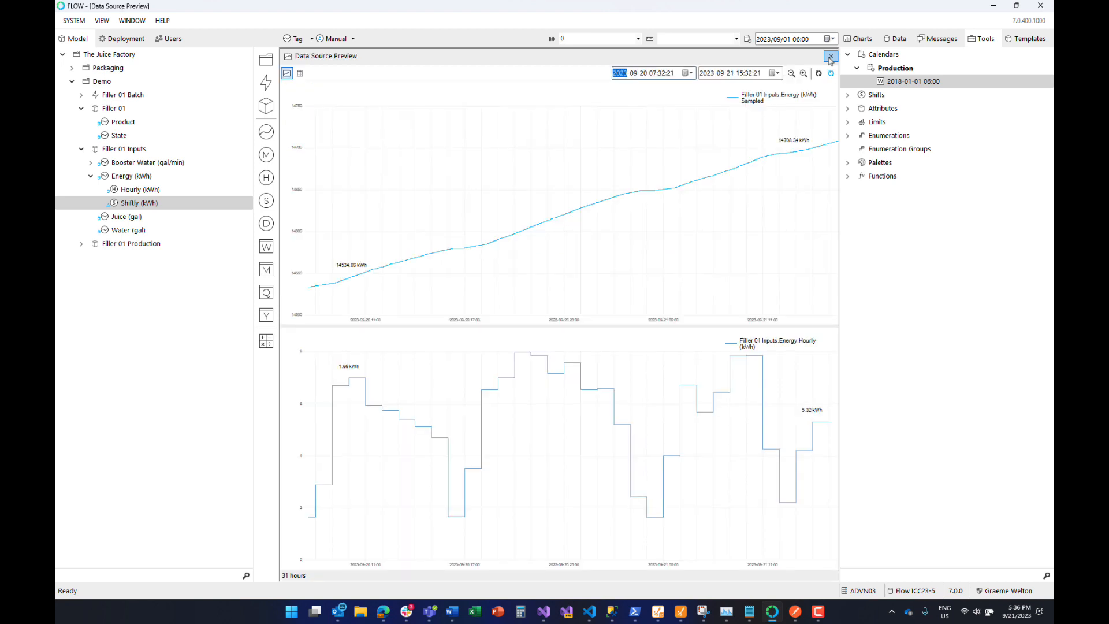
pyautogui.click(830, 57)
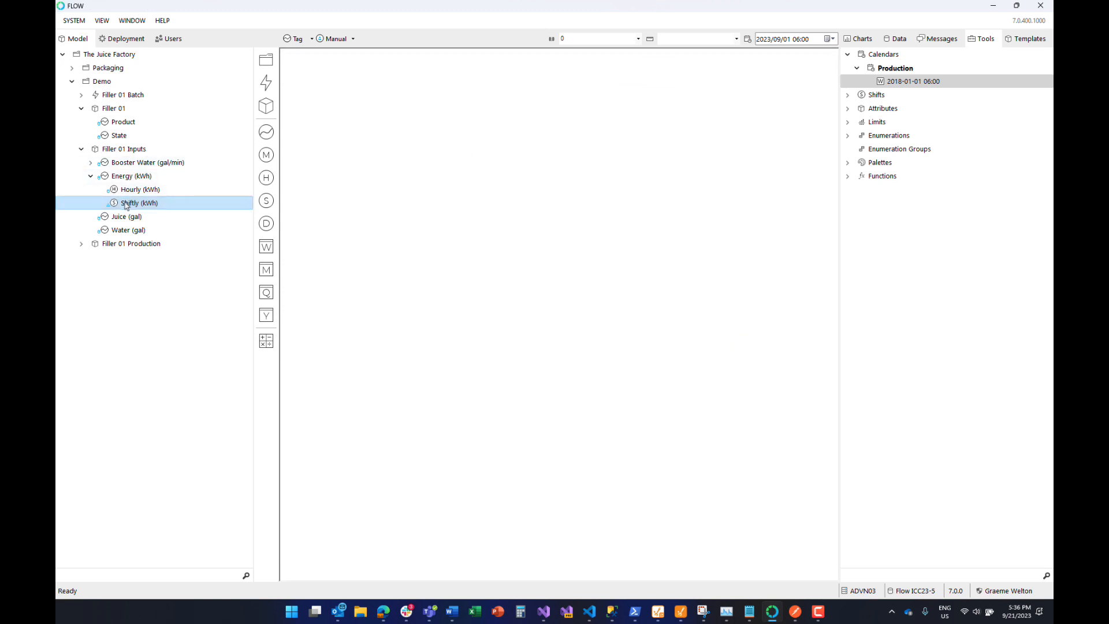
# Step: Add a daily measure named Daily directly under Energy (kWh) and deploy it
pyautogui.moveTo(128, 230); pyautogui.dragTo(268, 227)
pyautogui.write('Daily (kWh)')
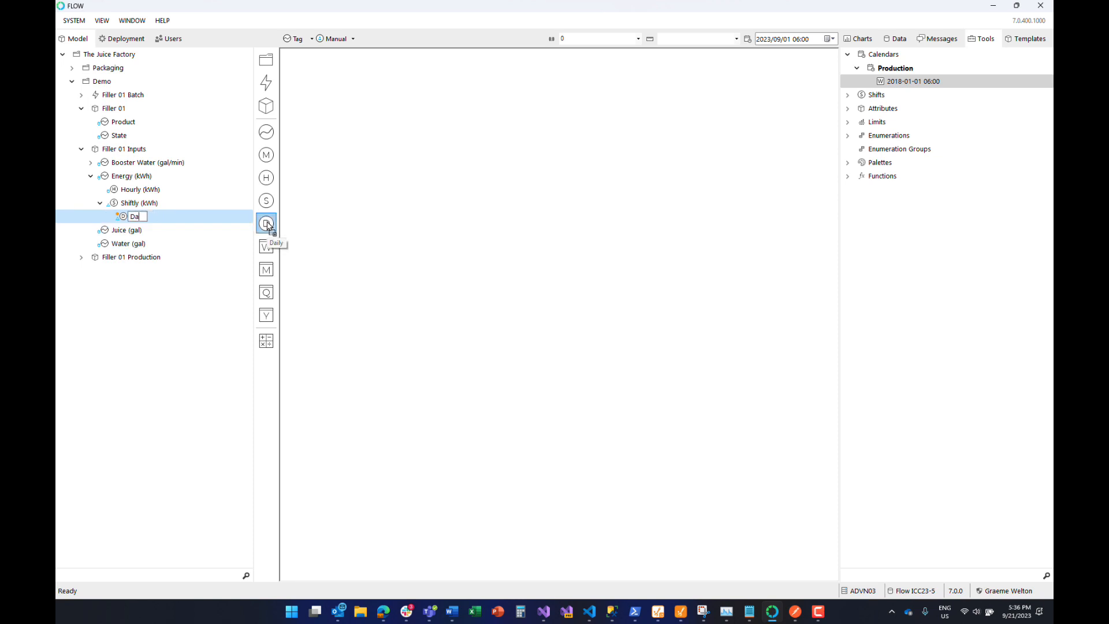
pyautogui.press('Return')
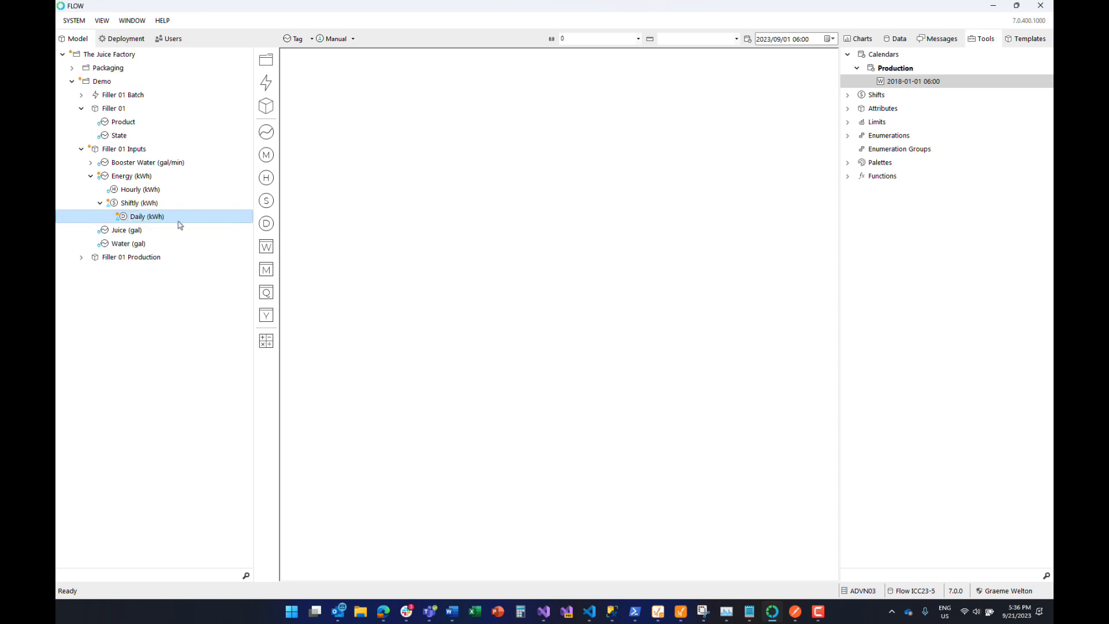
pyautogui.moveTo(136, 222); pyautogui.dragTo(125, 176)
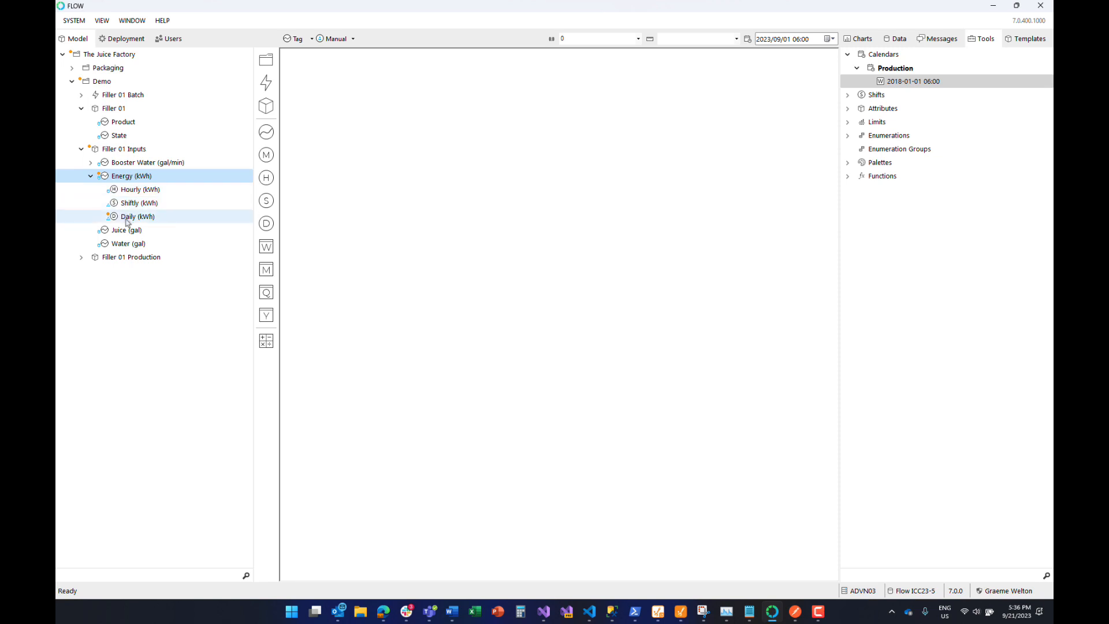
pyautogui.rightClick(137, 217)
pyautogui.press('Escape')
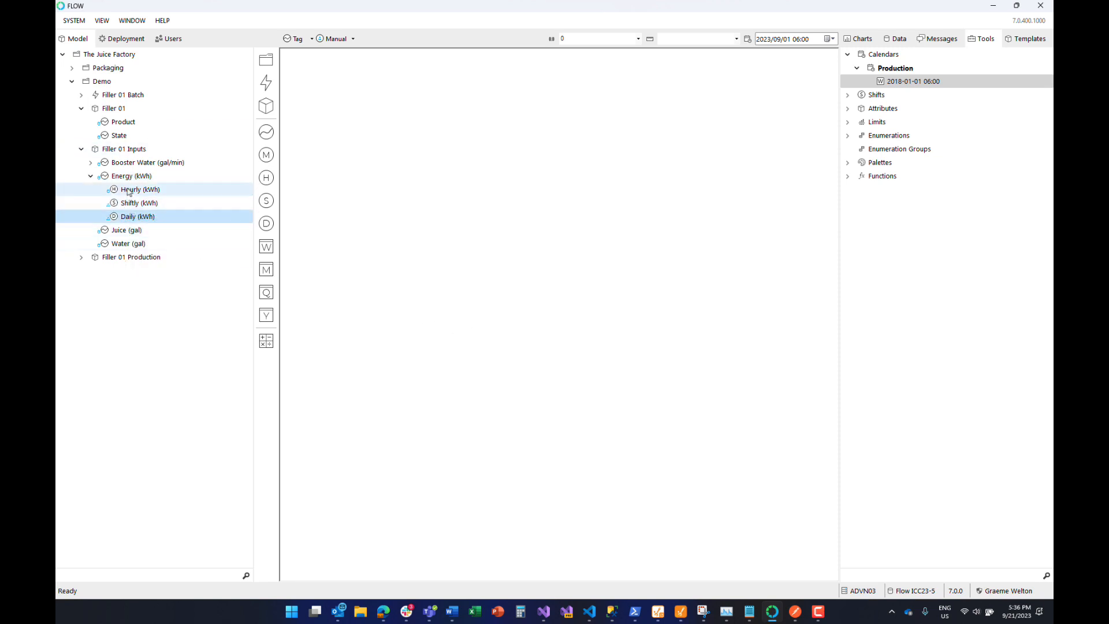
pyautogui.moveTo(130, 190); pyautogui.dragTo(345, 180)
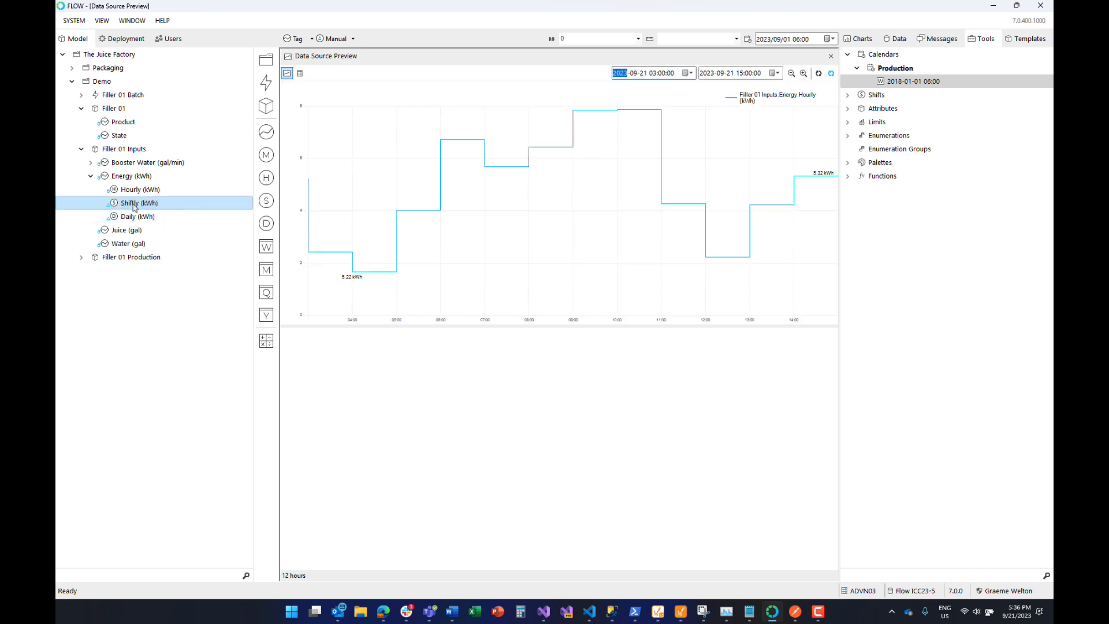
pyautogui.moveTo(140, 203); pyautogui.dragTo(407, 359)
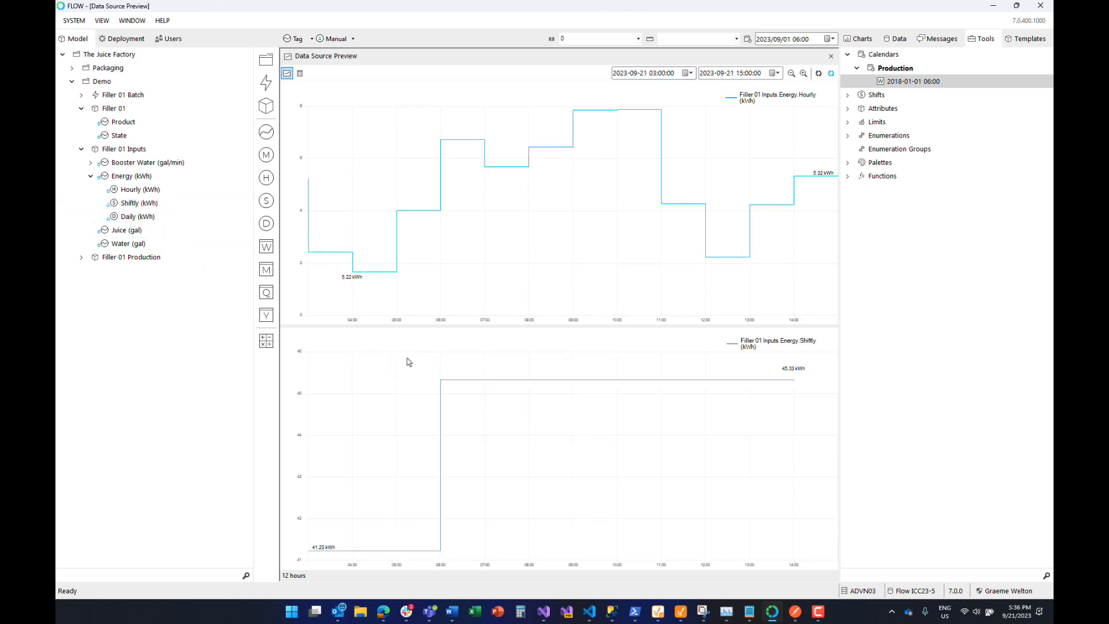
pyautogui.click(791, 73)
pyautogui.click(791, 73)
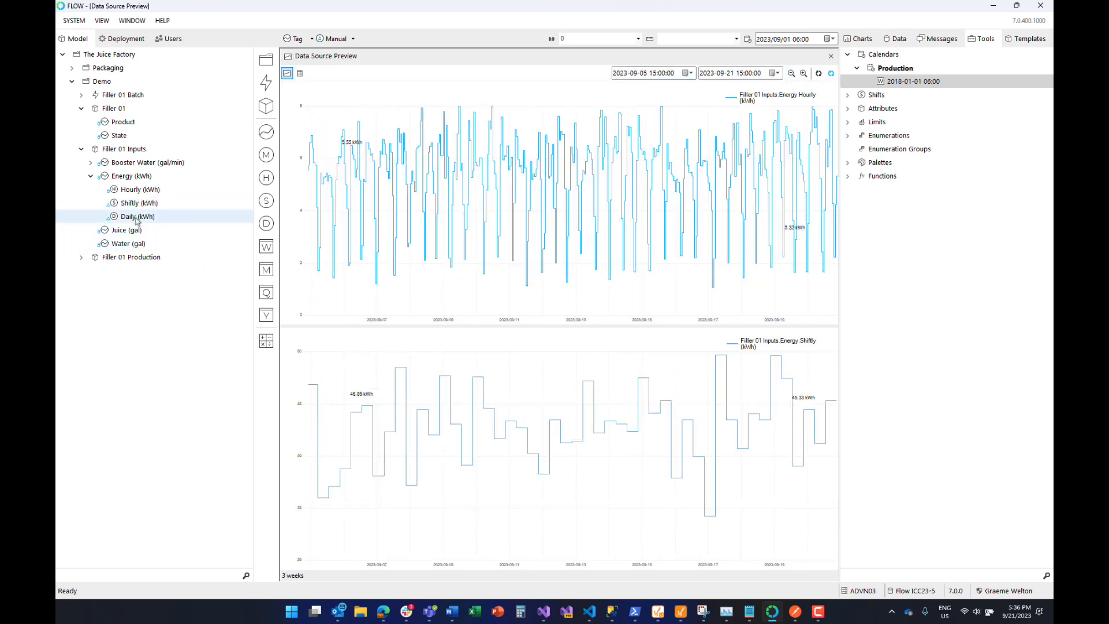
pyautogui.moveTo(138, 217); pyautogui.dragTo(440, 367)
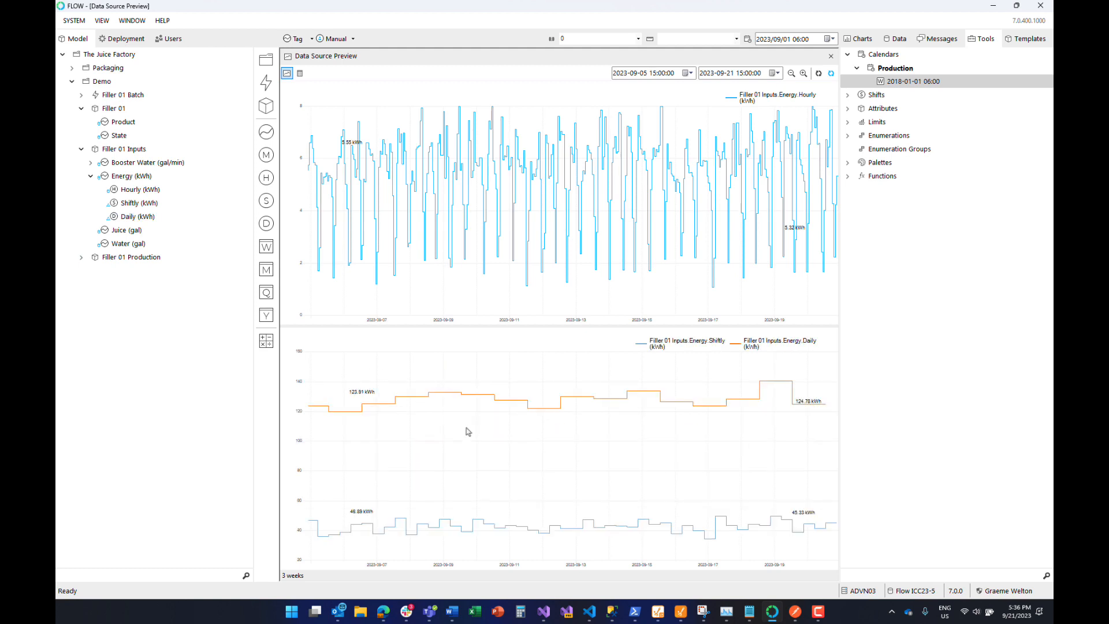
# Step: Close the energy trend preview and display the ERP Database data source's namespace
pyautogui.click(831, 56)
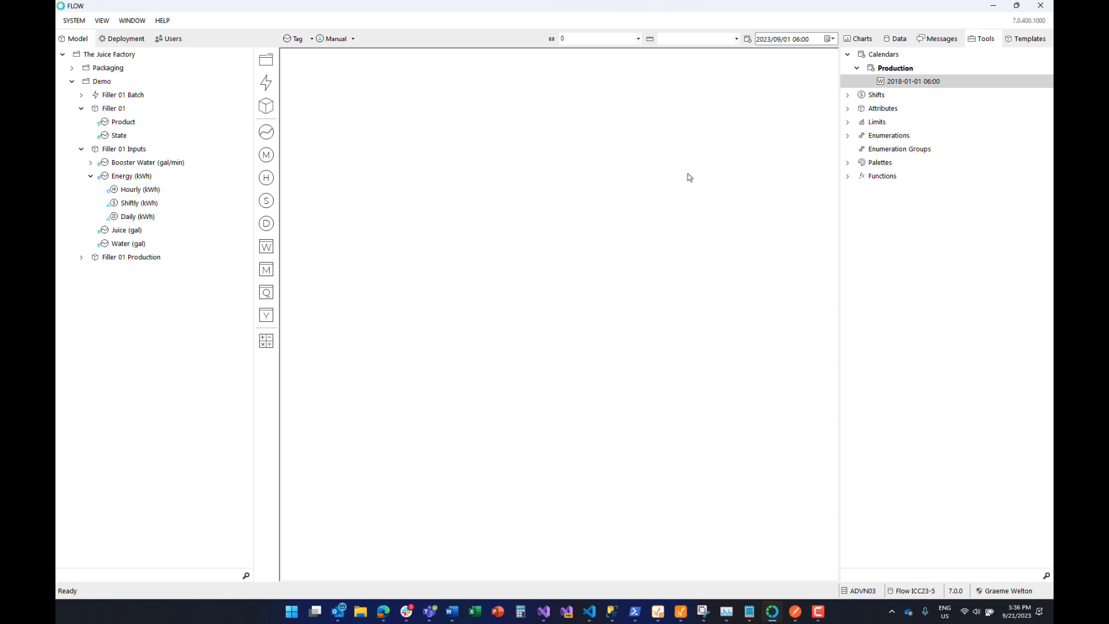
pyautogui.click(897, 38)
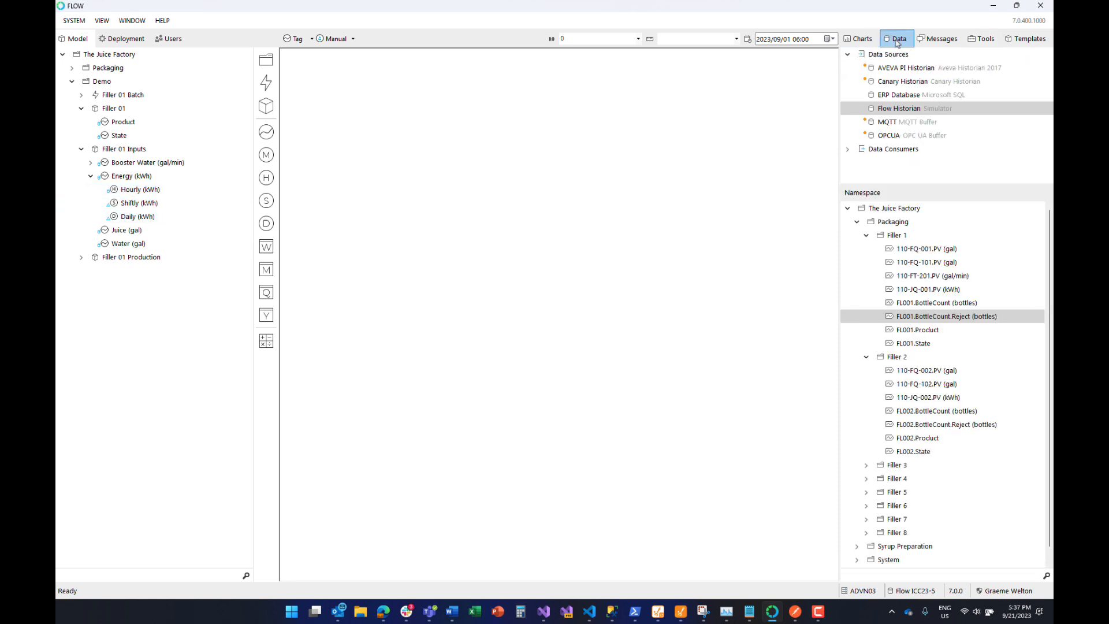
pyautogui.click(900, 97)
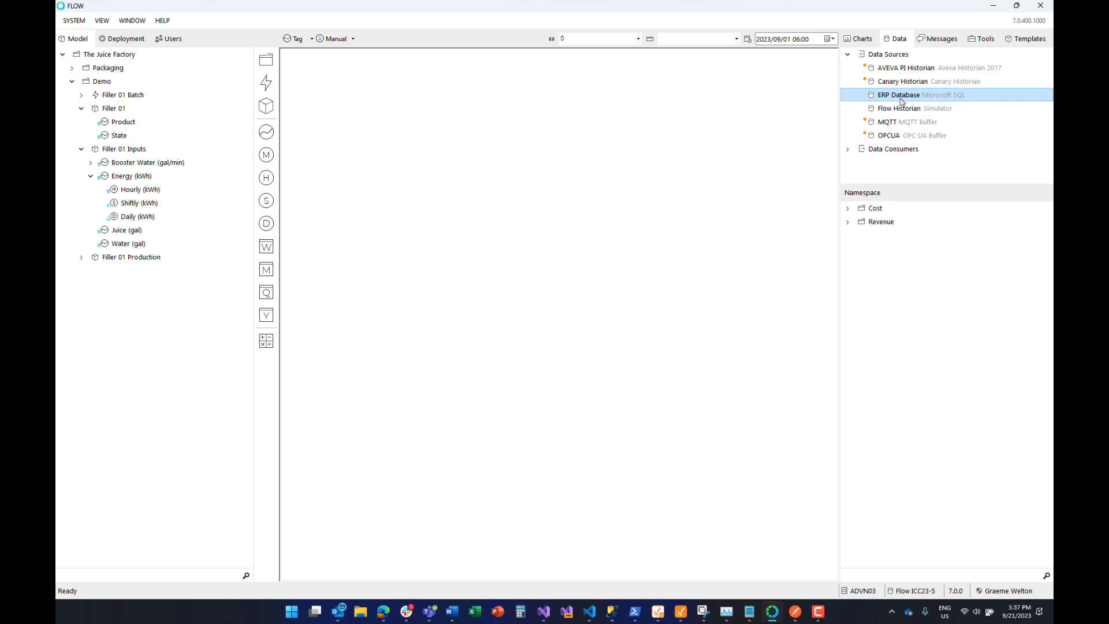
# Step: Switch to SQL Server Management Studio, run select * from Cost on the ERP database, and examine the five Energy price rows
pyautogui.click(613, 611)
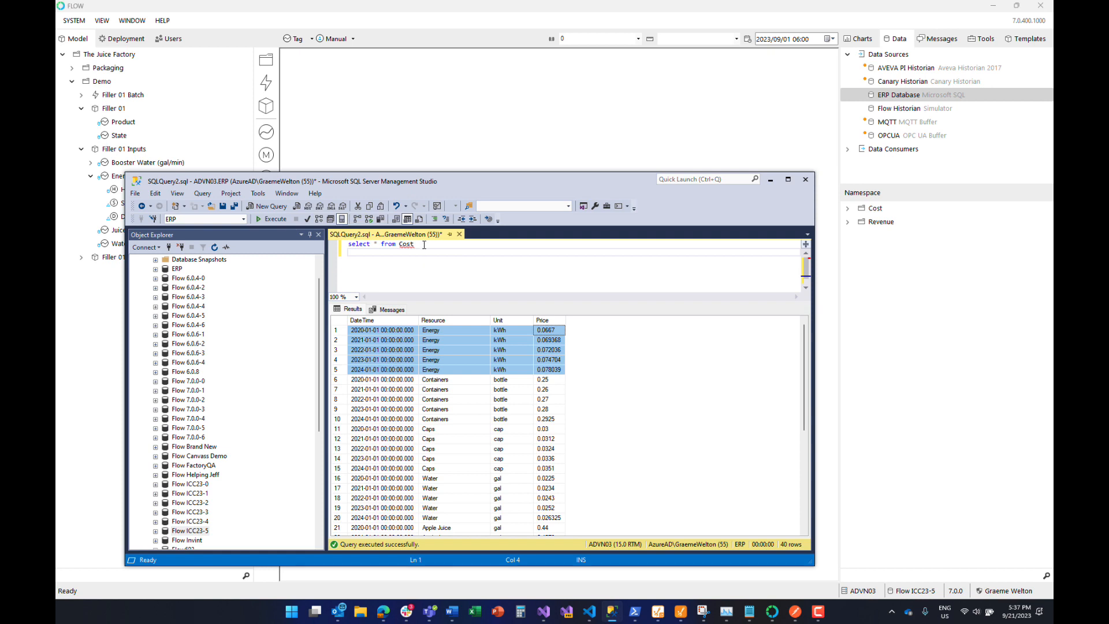
pyautogui.moveTo(424, 244); pyautogui.dragTo(344, 245)
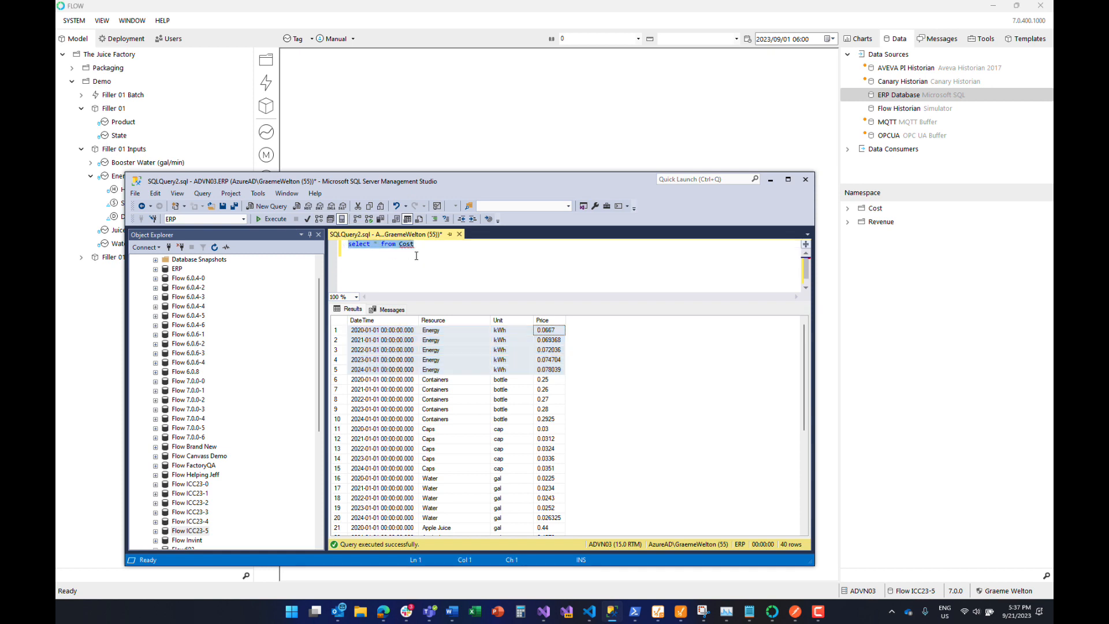
pyautogui.click(272, 219)
pyautogui.click(404, 331)
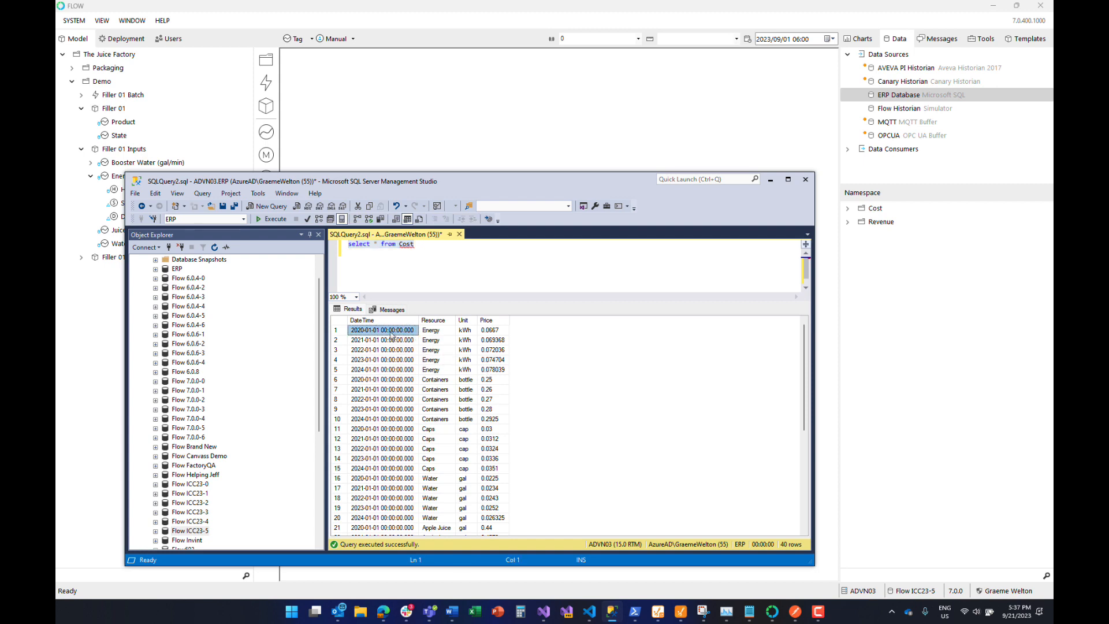
pyautogui.moveTo(495, 370); pyautogui.dragTo(385, 328)
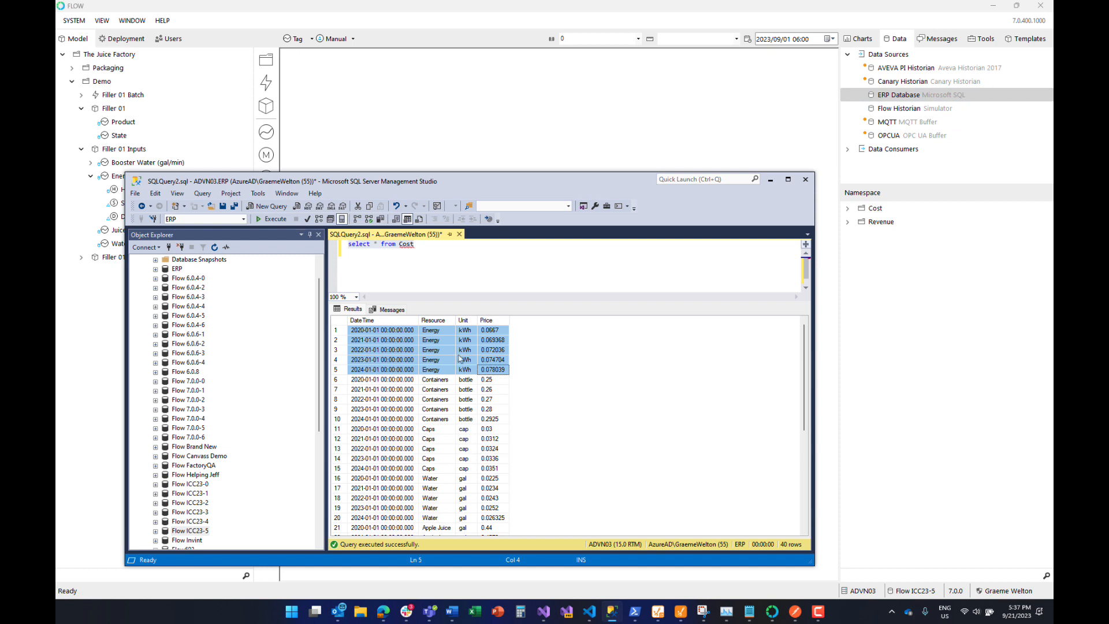
# Step: Return to Flow, preview Energy ($/kWh) from the ERP Database's Cost folder, and close the preview
pyautogui.click(850, 211)
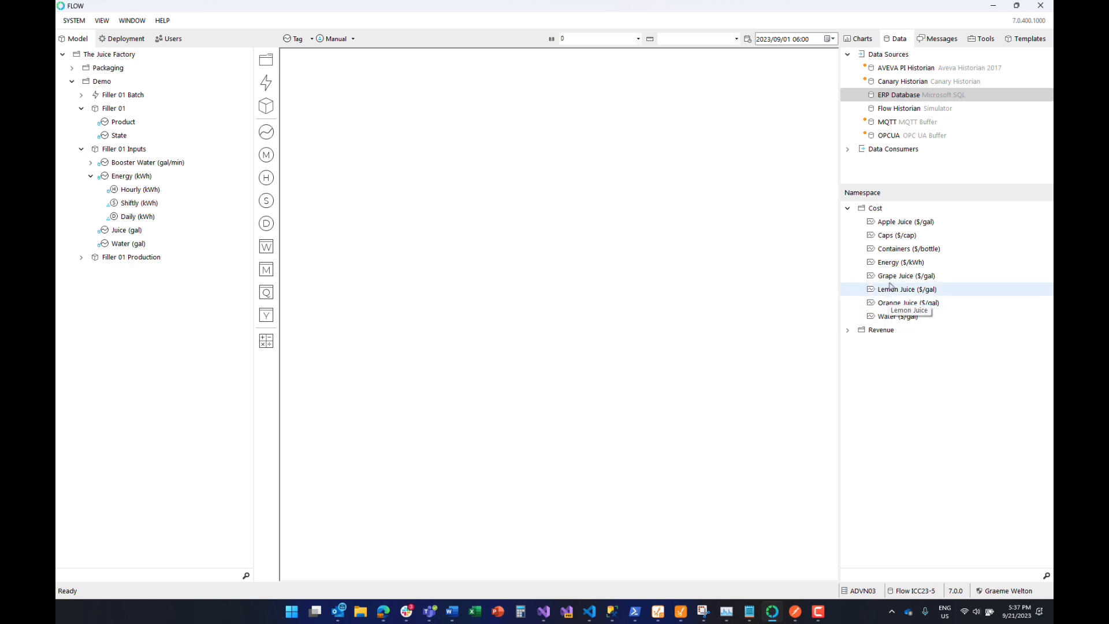
pyautogui.doubleClick(893, 264)
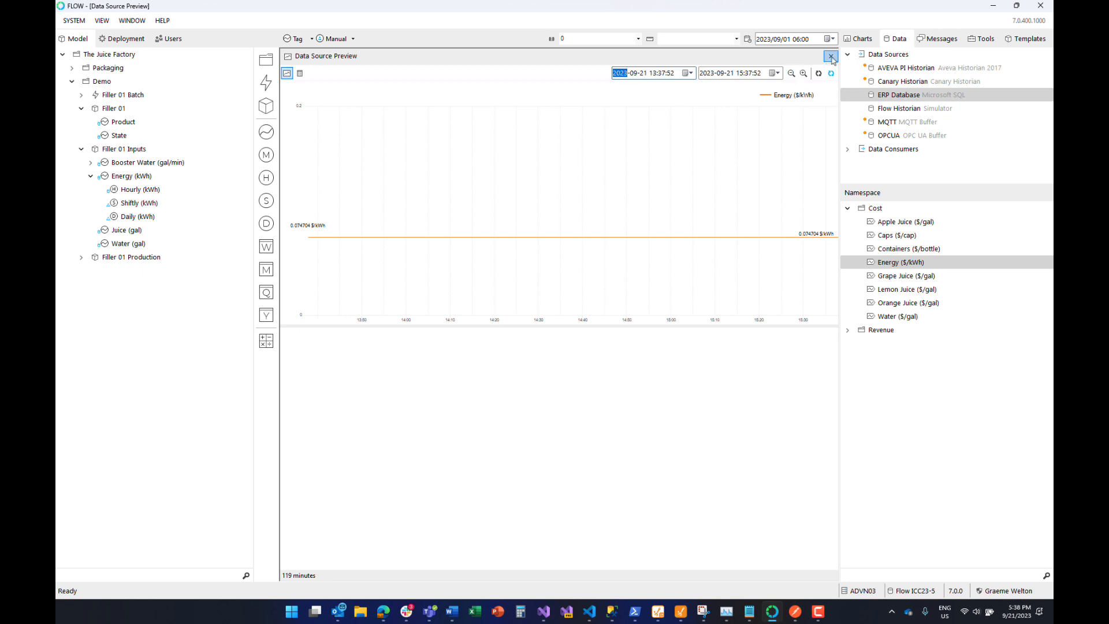
pyautogui.click(831, 56)
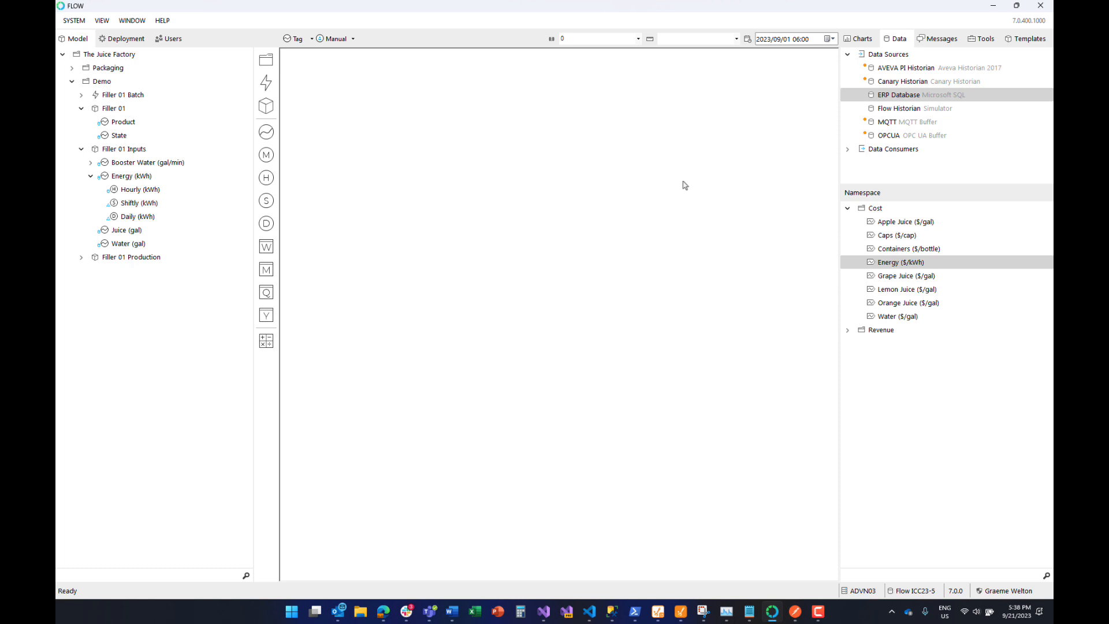
# Step: Add the ERP Database's Energy ($/kWh) tag to Filler 01 Inputs, keeping the name Energy
pyautogui.click(887, 265)
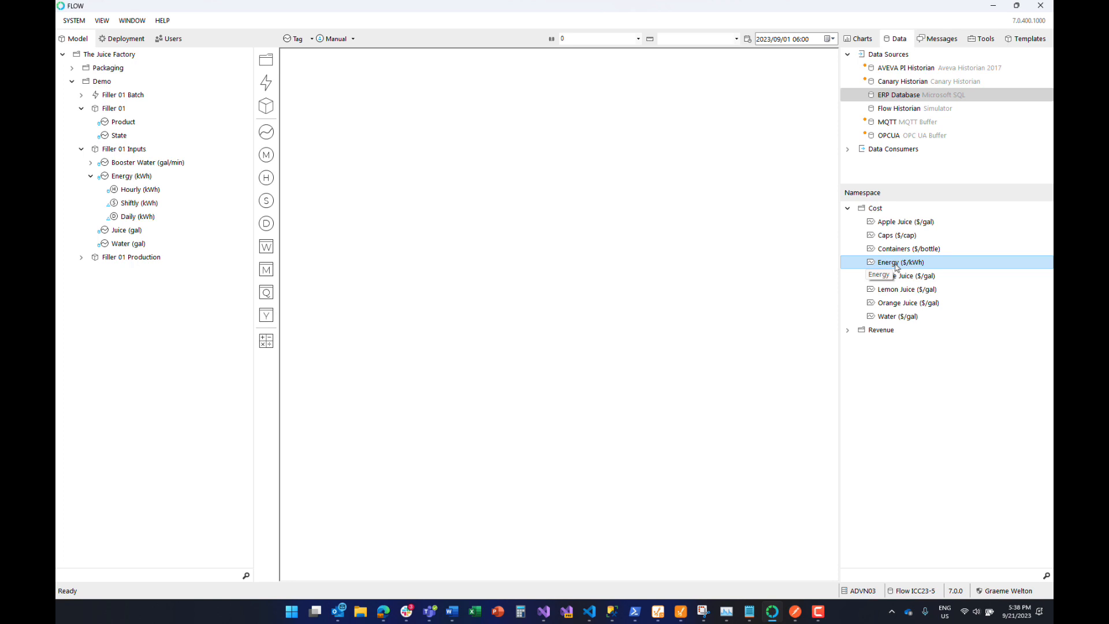
pyautogui.moveTo(895, 264); pyautogui.dragTo(136, 156)
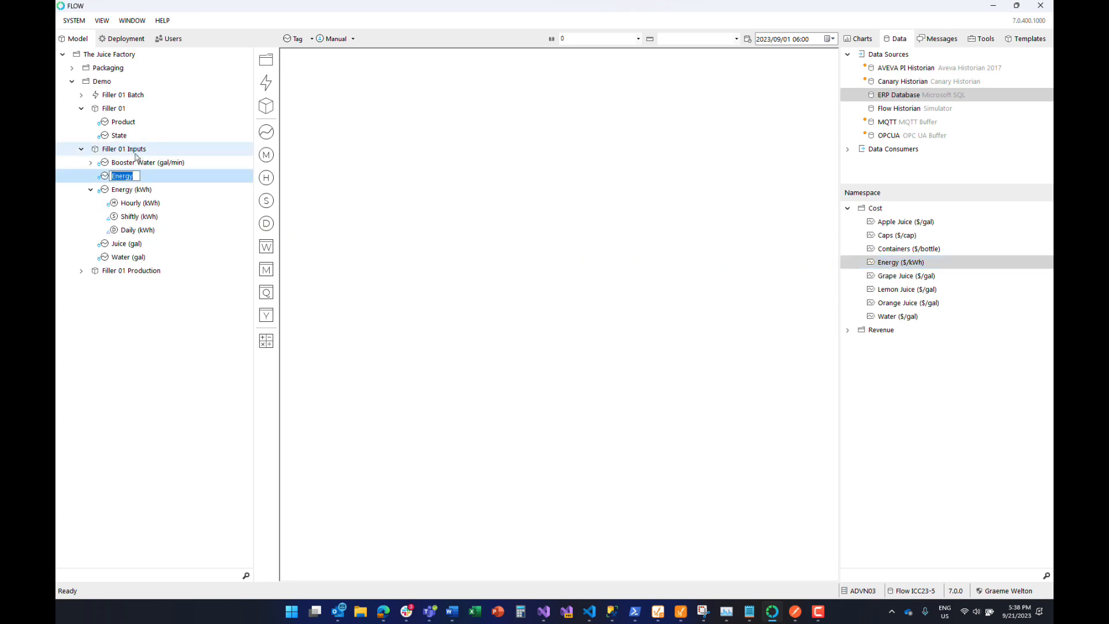
pyautogui.press('Return')
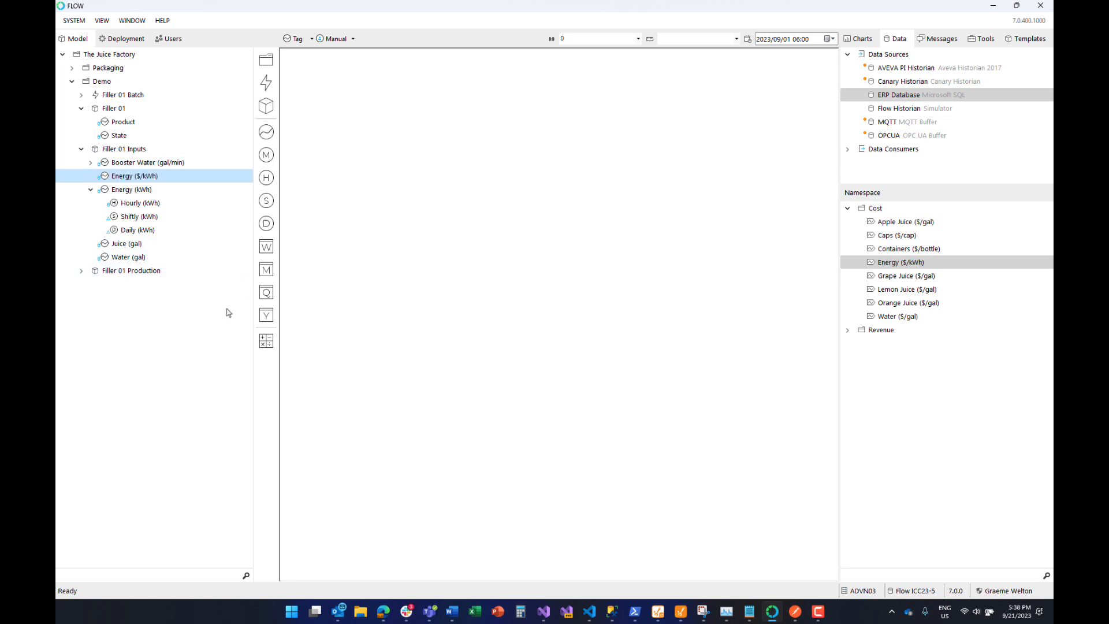
pyautogui.moveTo(121, 189); pyautogui.dragTo(404, 195)
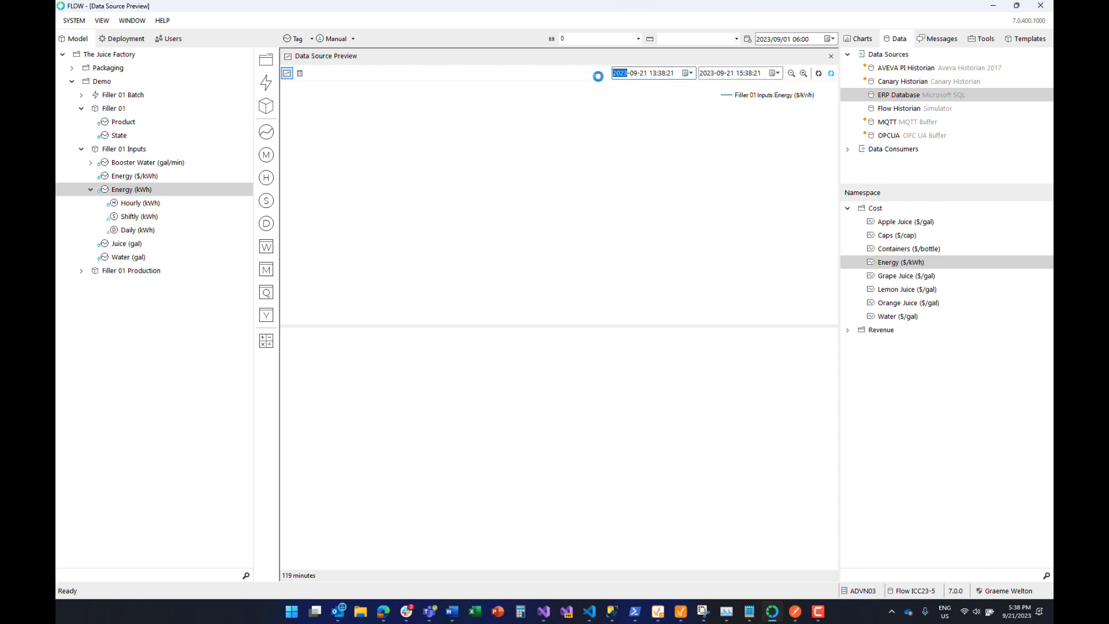
pyautogui.press('Down')
pyautogui.press('Down')
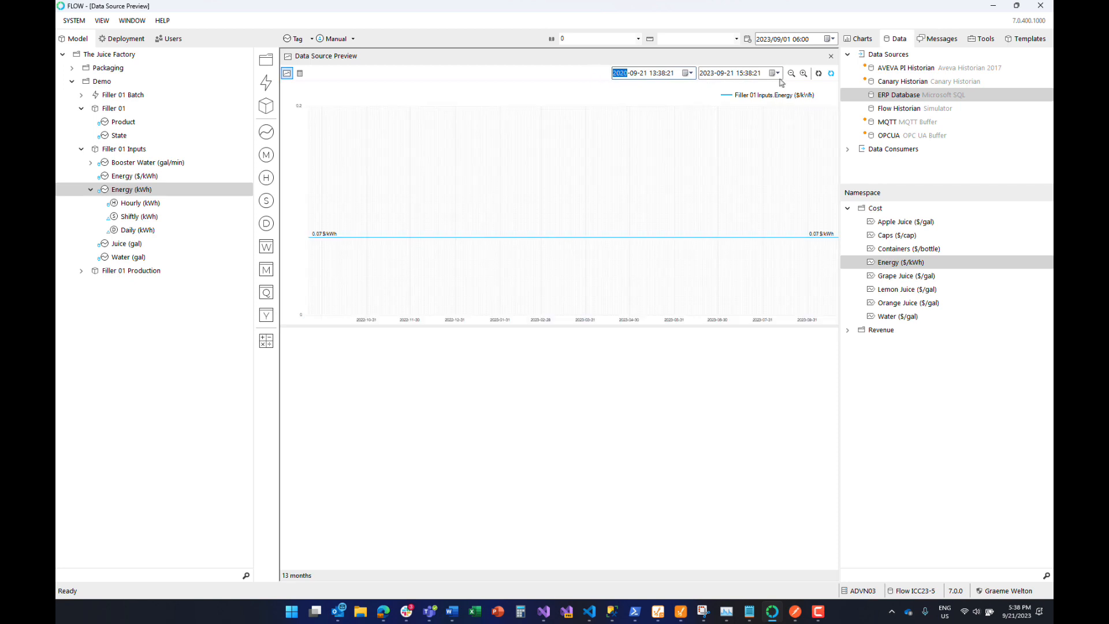
pyautogui.click(820, 73)
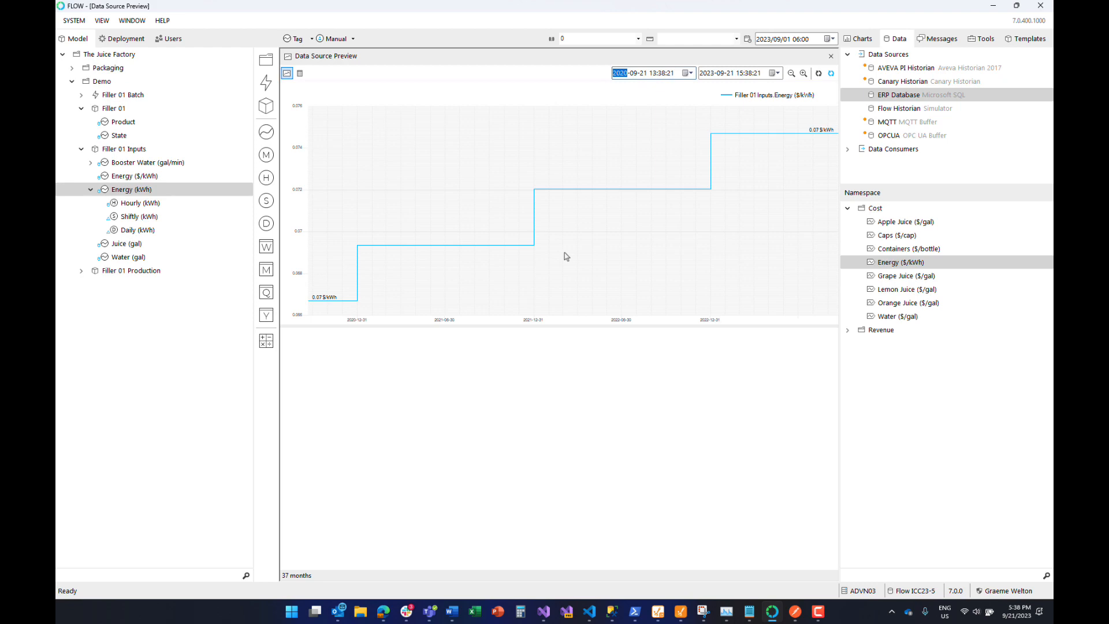
# Step: Add an hourly measure named Houry under Energy ($/kWh) and deploy it
pyautogui.click(148, 179)
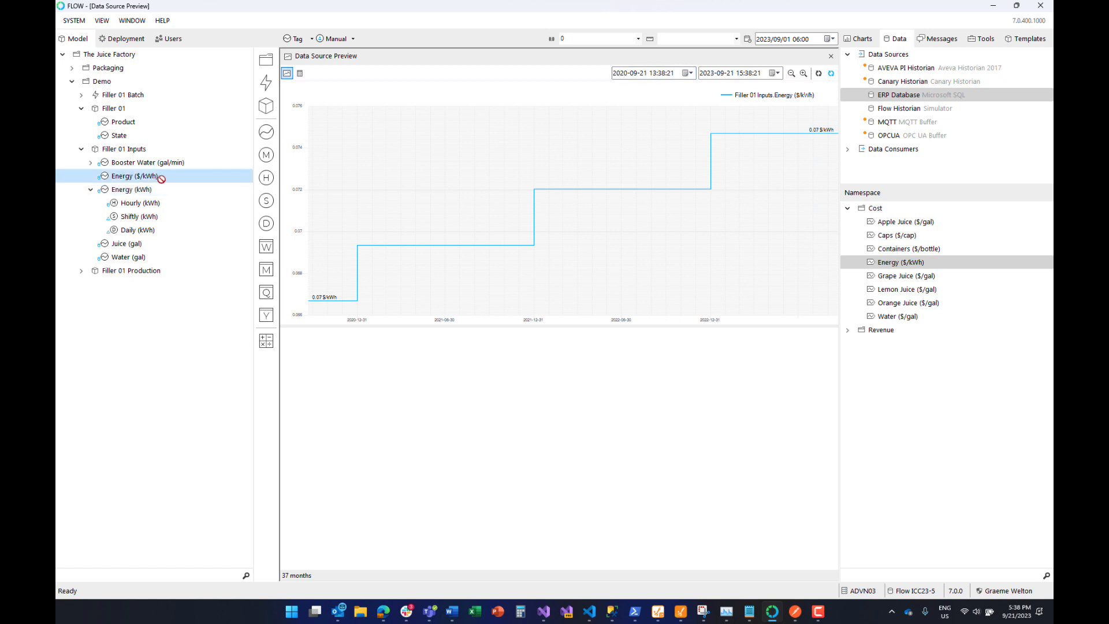
pyautogui.click(267, 179)
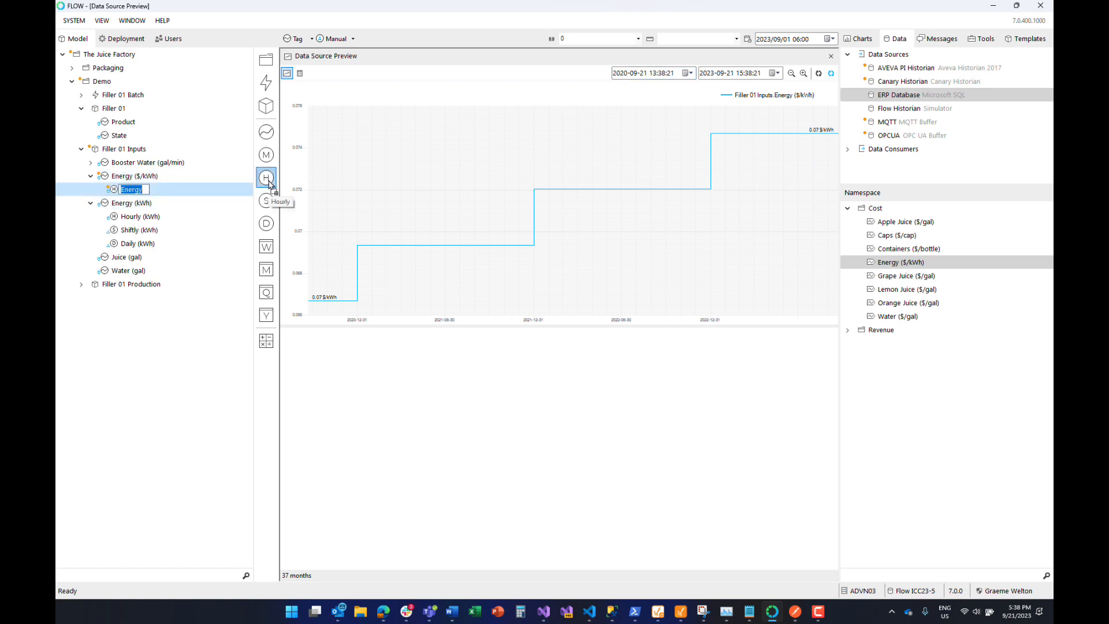
pyautogui.write('Houry ($/kWh)')
pyautogui.press('Return')
pyautogui.rightClick(141, 190)
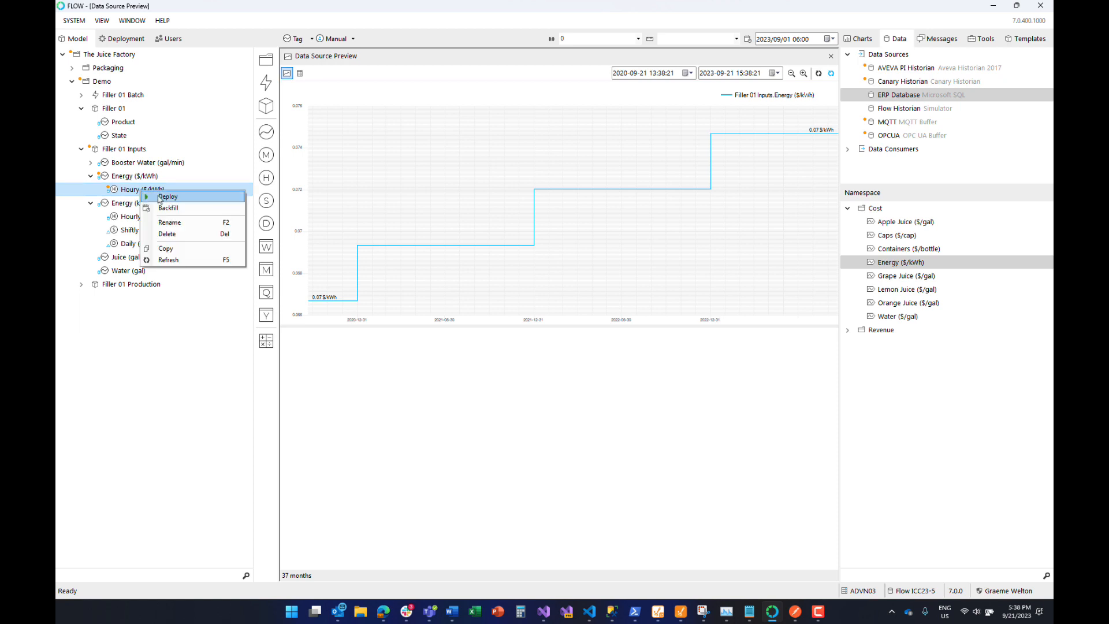
pyautogui.click(159, 199)
# Step: Preview the Houry ($/kWh) measure below the Energy ($/kWh) trend over the same range, and close the preview
pyautogui.moveTo(148, 192); pyautogui.dragTo(406, 423)
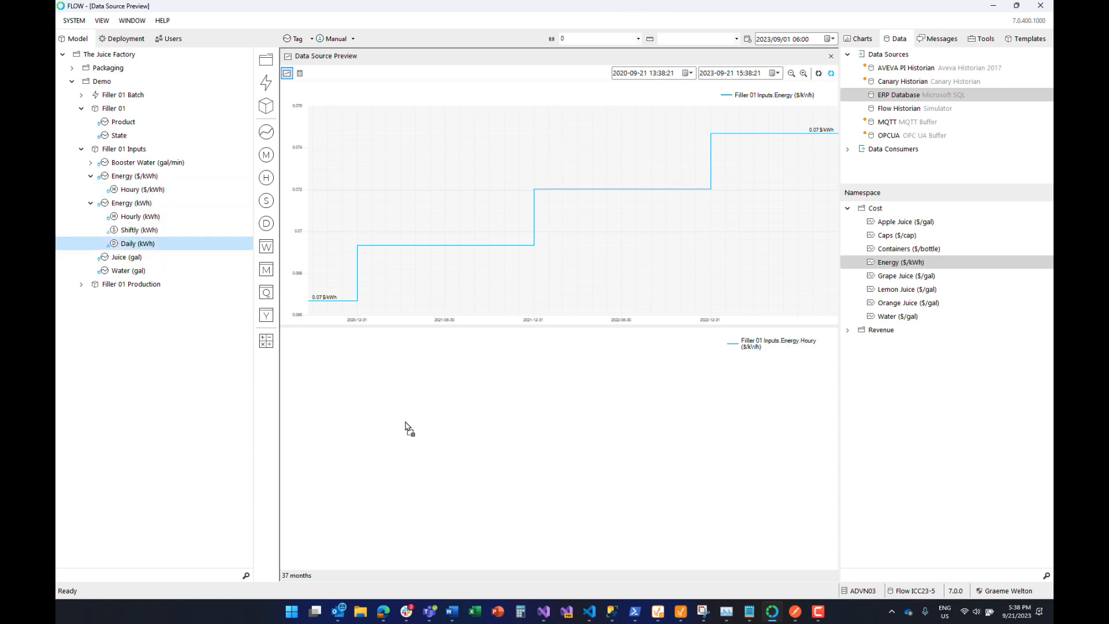
pyautogui.click(818, 74)
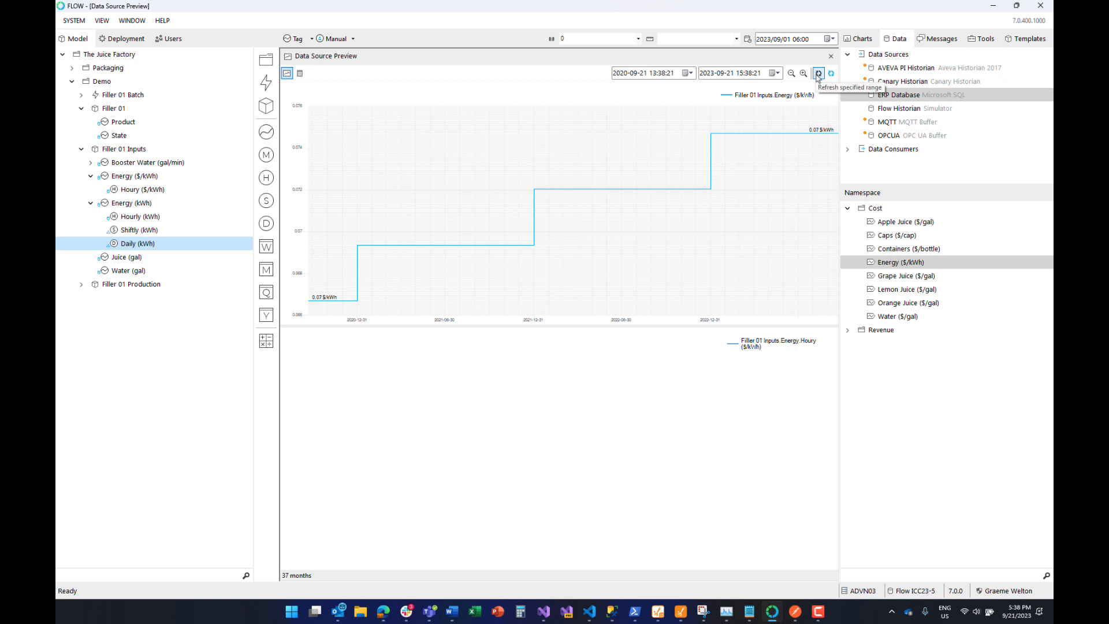
pyautogui.click(831, 58)
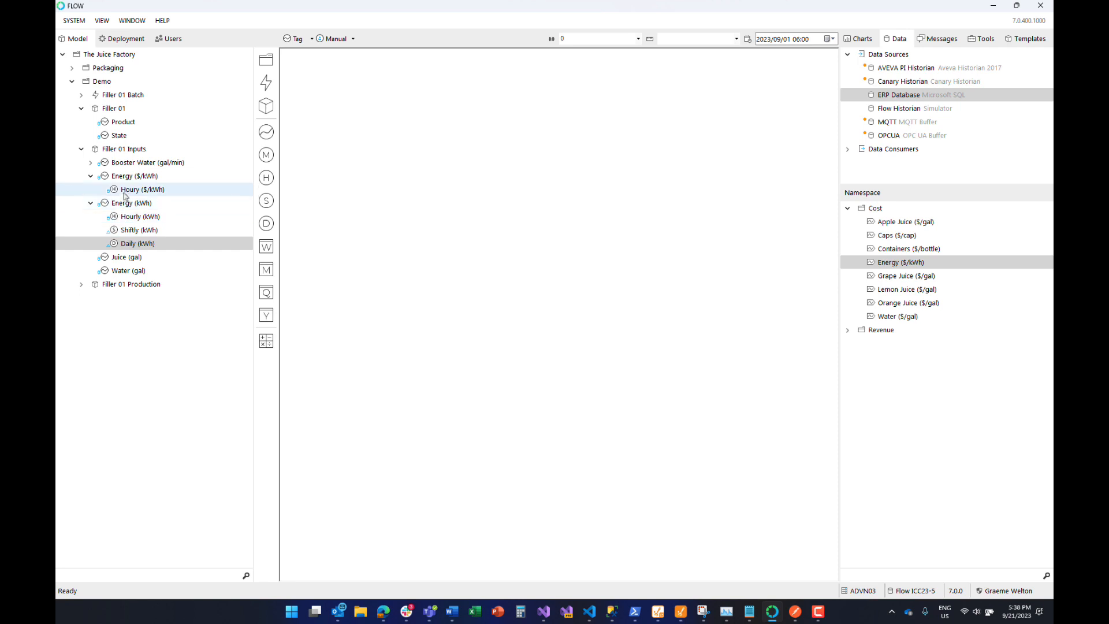
# Step: Create a calculated hourly measure named Cost from Hourly (kWh), and set its unit to $
pyautogui.moveTo(128, 219); pyautogui.dragTo(262, 342)
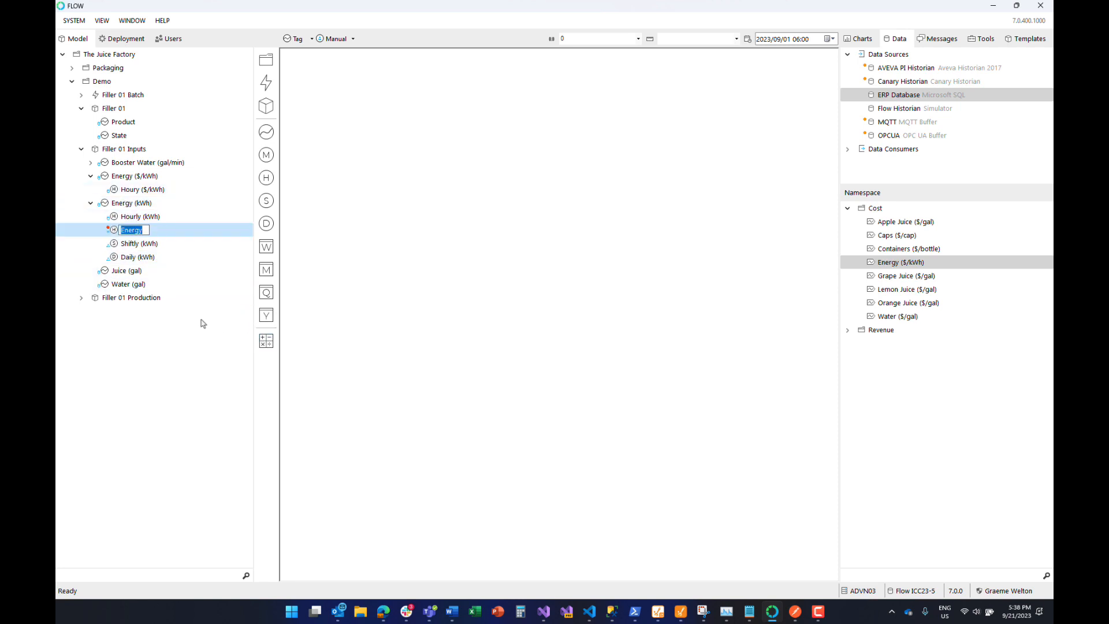
pyautogui.write('Cost')
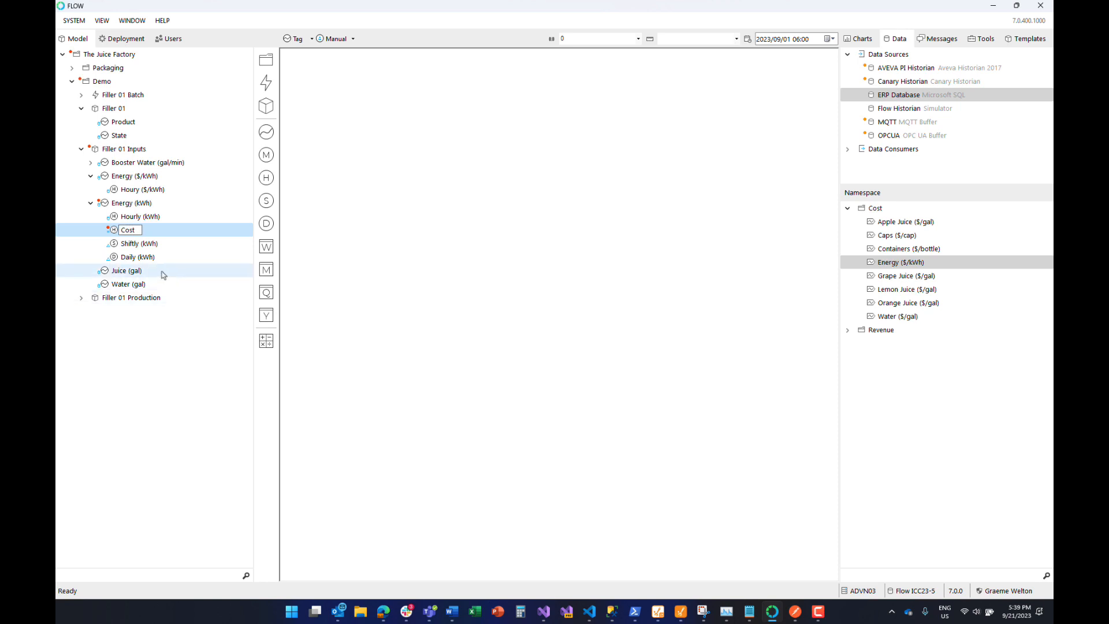
pyautogui.press('Return')
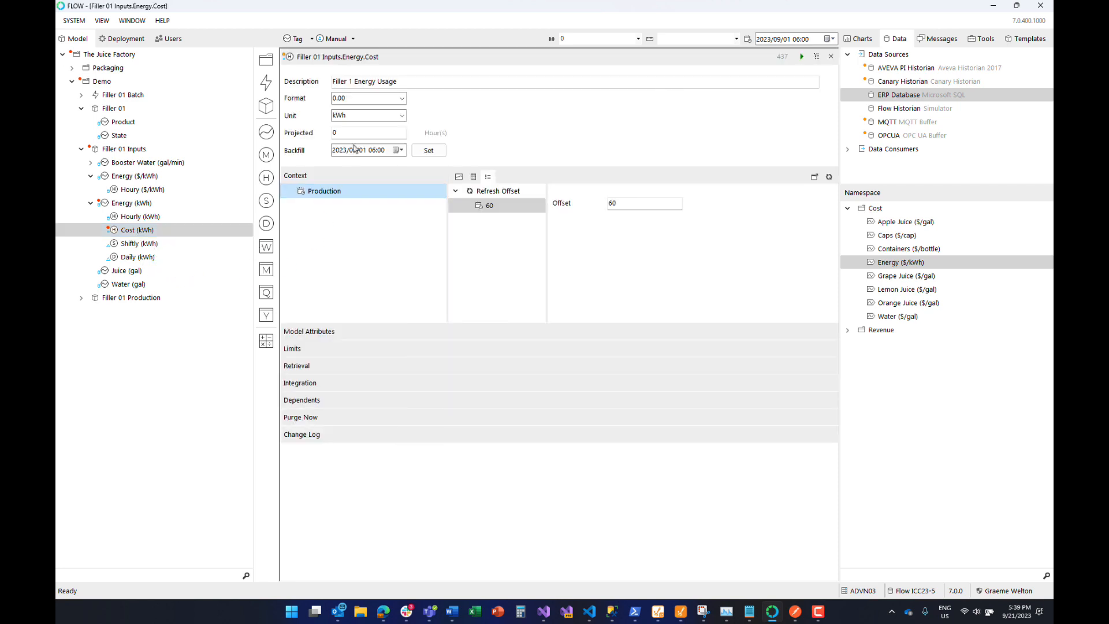
pyautogui.click(357, 115)
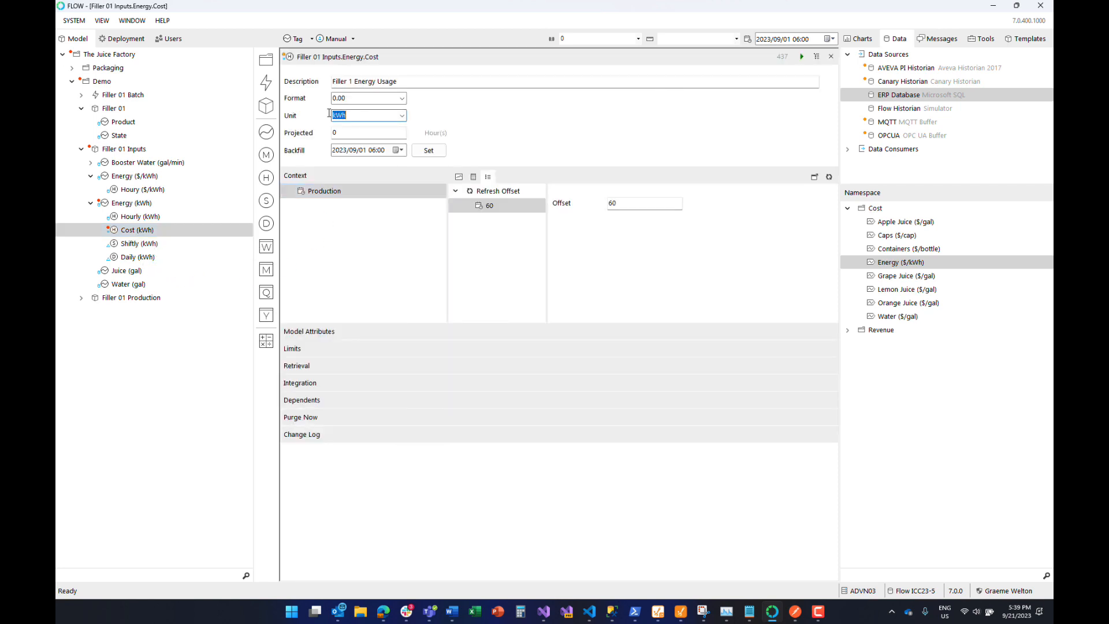
pyautogui.write('$')
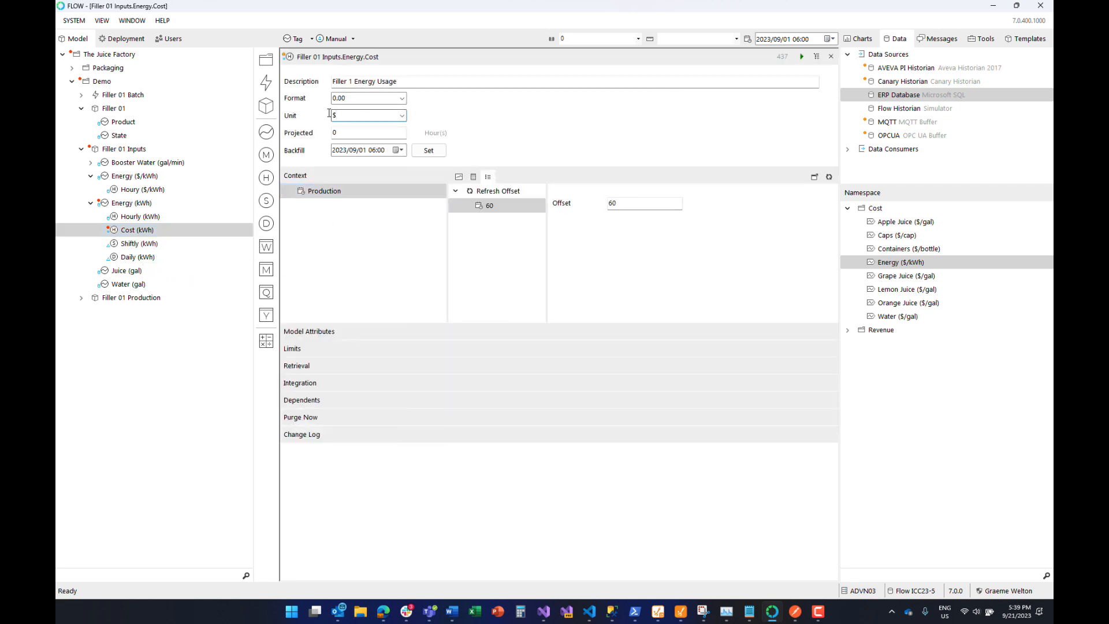
# Step: Add Houry ($/kWh) to Cost's retrieval sources, and apply an expression multiplying the Hourly (kWh) value by the Houry ($/kWh) value
pyautogui.click(300, 366)
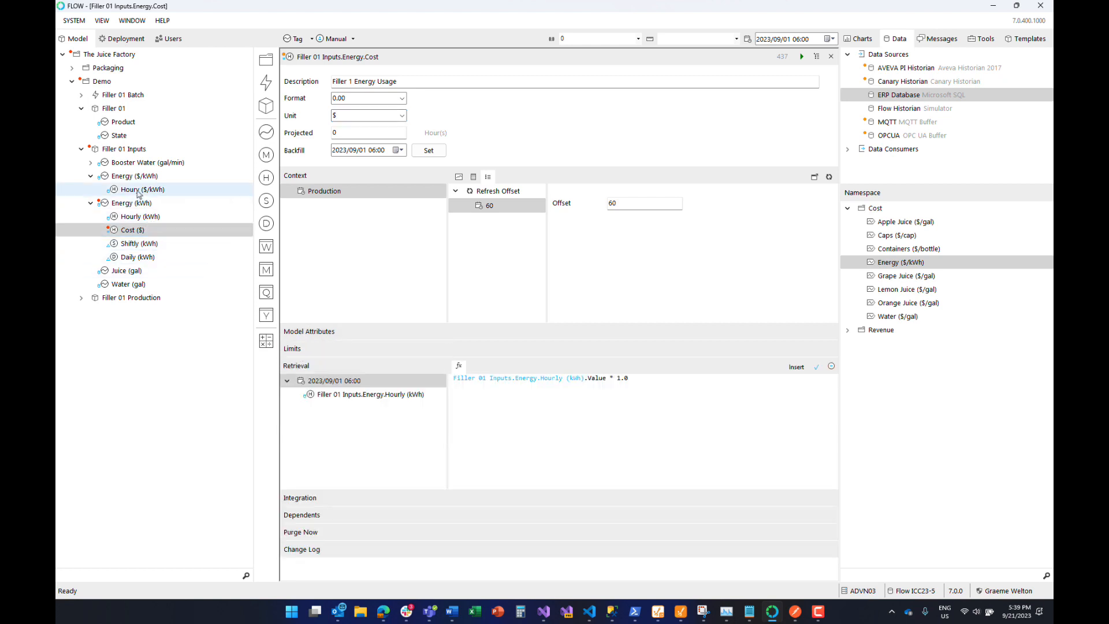
pyautogui.moveTo(139, 194); pyautogui.dragTo(347, 390)
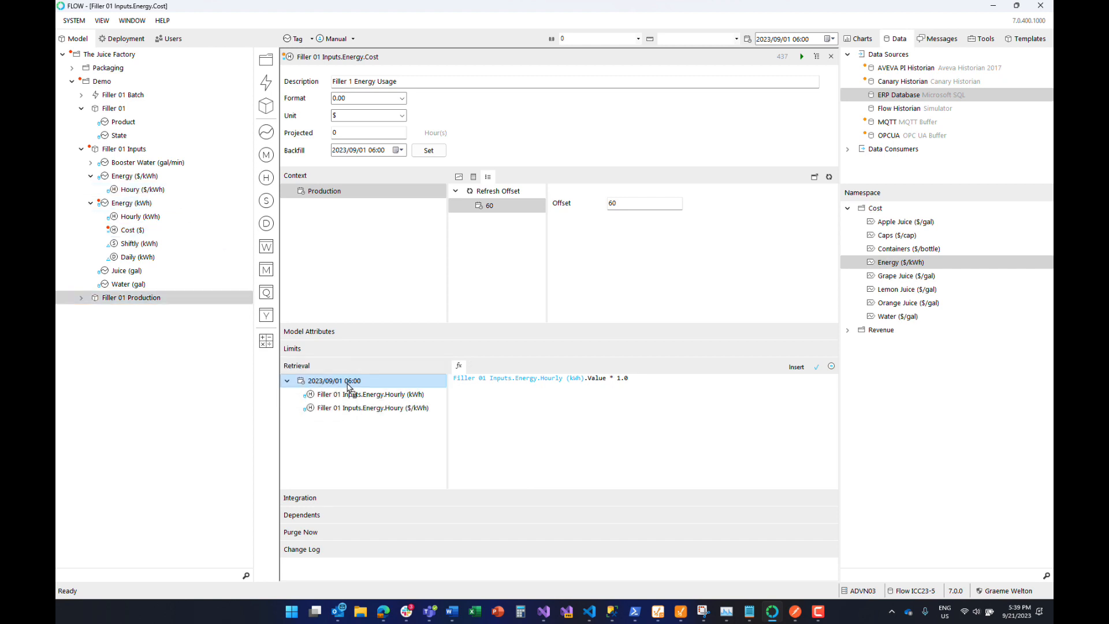
pyautogui.click(647, 379)
pyautogui.press('BackSpace')
pyautogui.press('BackSpace')
pyautogui.press('BackSpace')
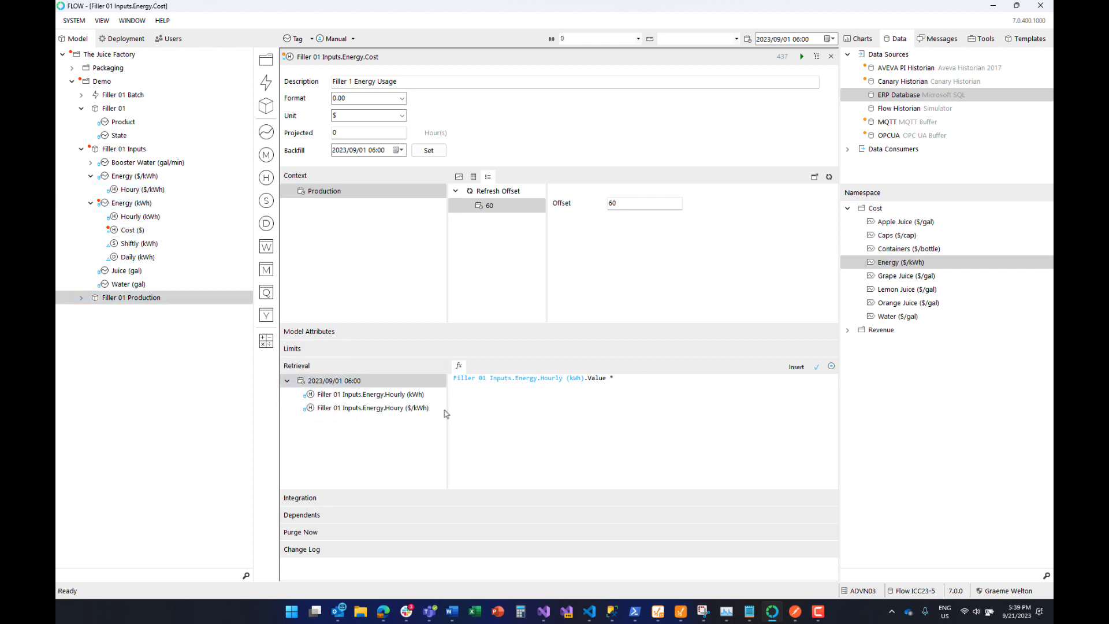
pyautogui.doubleClick(414, 409)
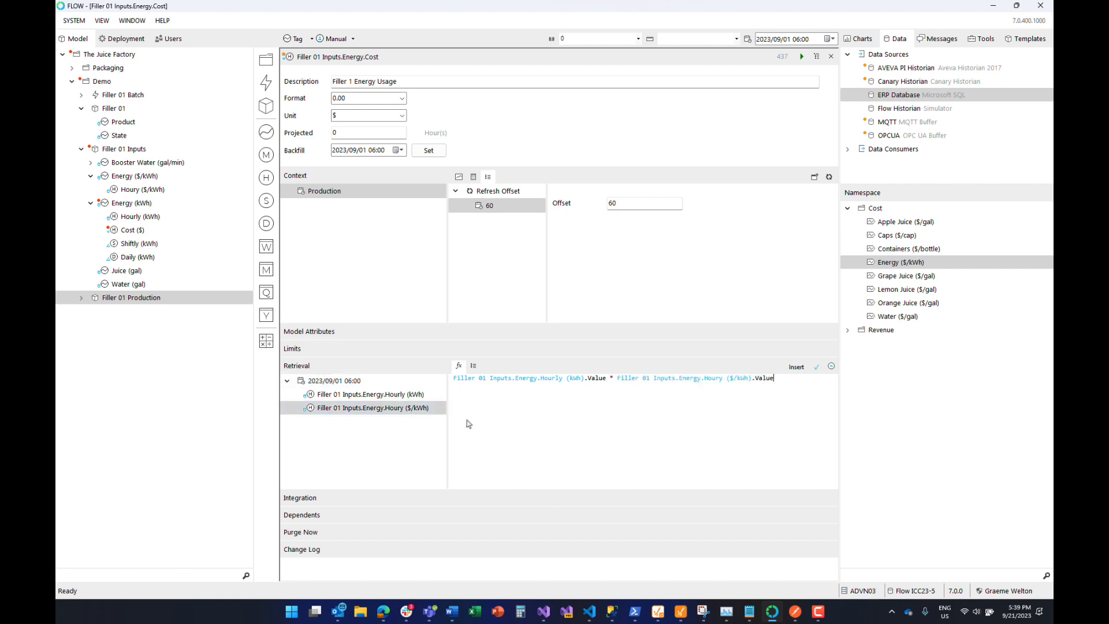
pyautogui.click(815, 369)
# Step: Deploy the Cost measure and refresh its trend chart to view the calculated values
pyautogui.click(802, 57)
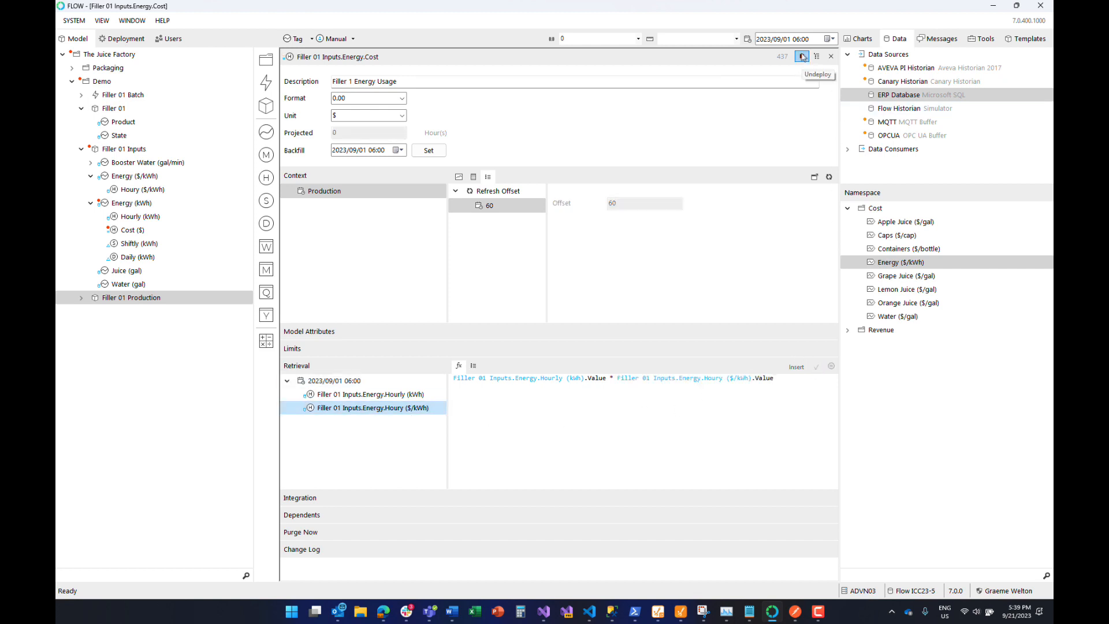
pyautogui.click(458, 177)
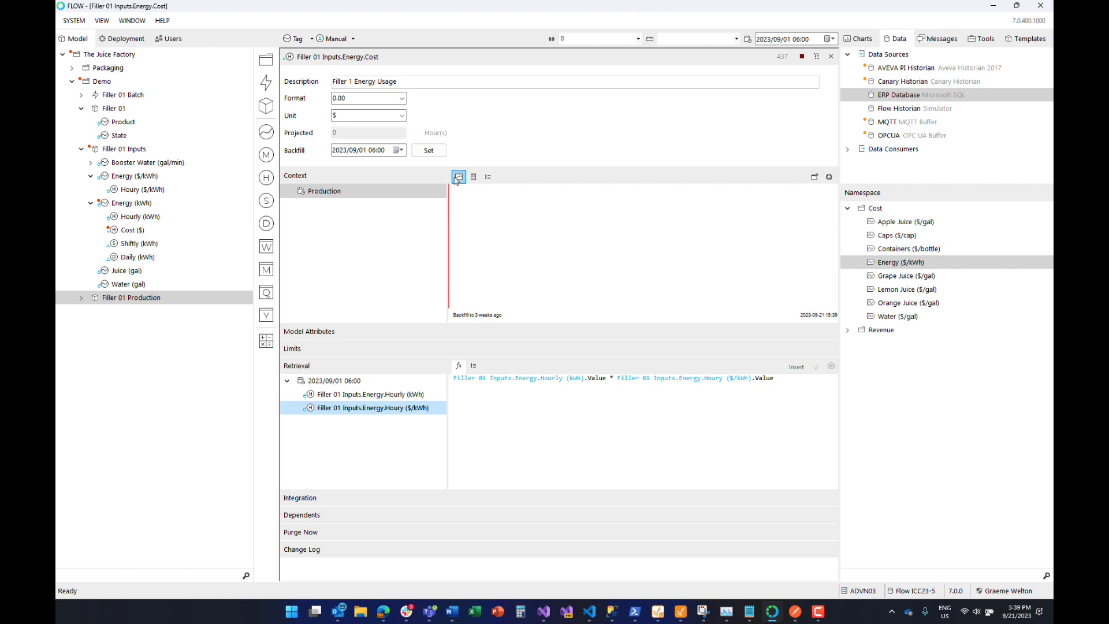
pyautogui.click(829, 177)
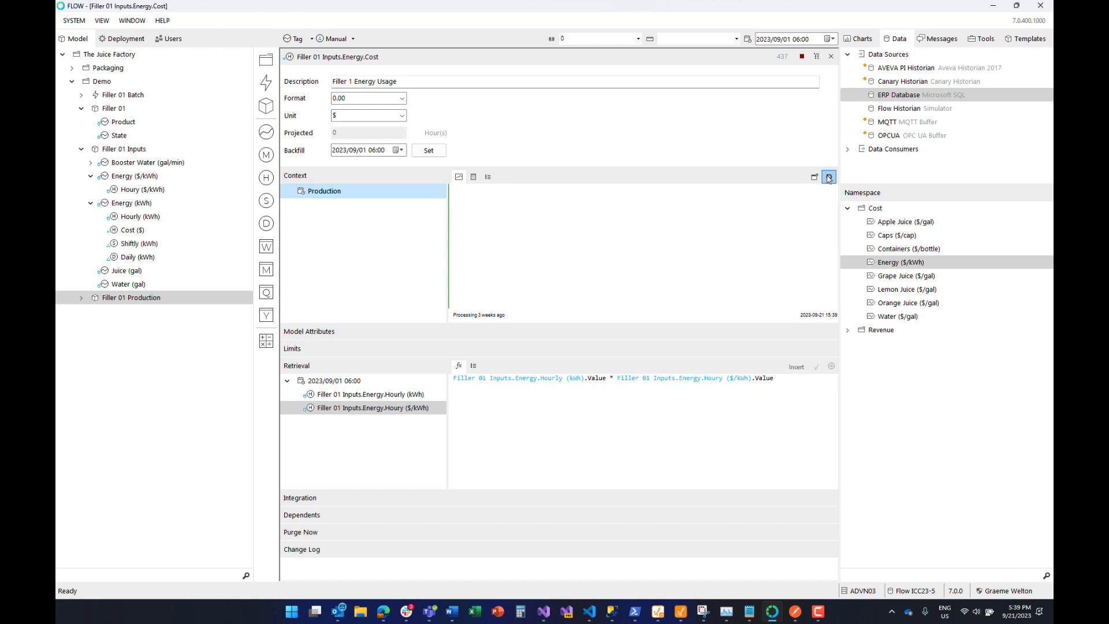
pyautogui.click(829, 177)
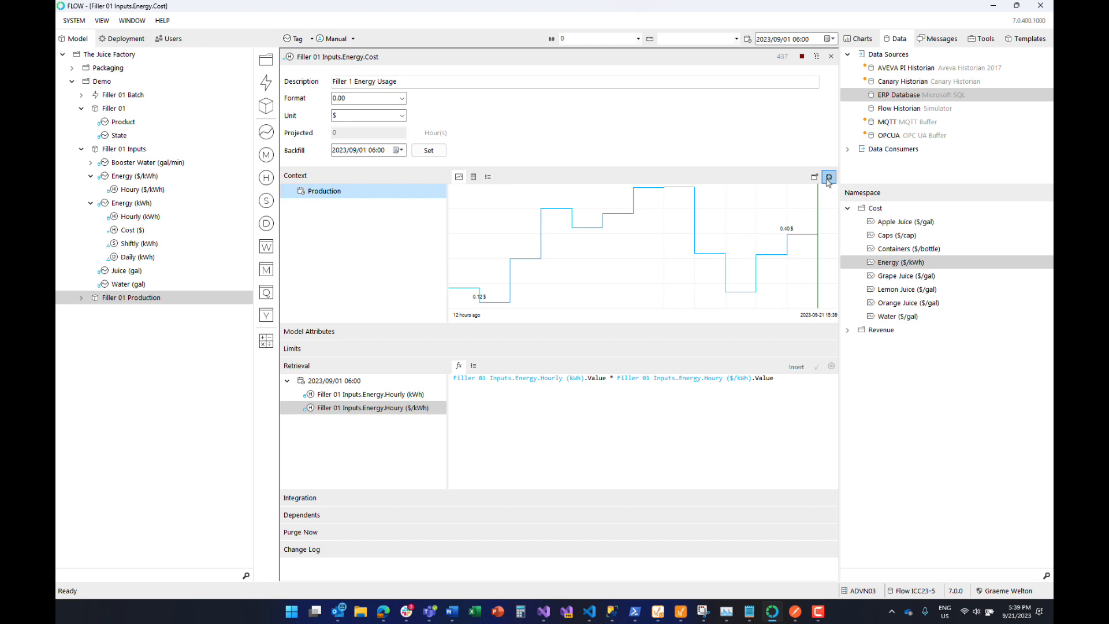
# Step: Open the Filler 1 Energy Projection chart in Packaging Team's Line 1 Dashboard, and add the Cost ($) measure to its axis
pyautogui.click(863, 40)
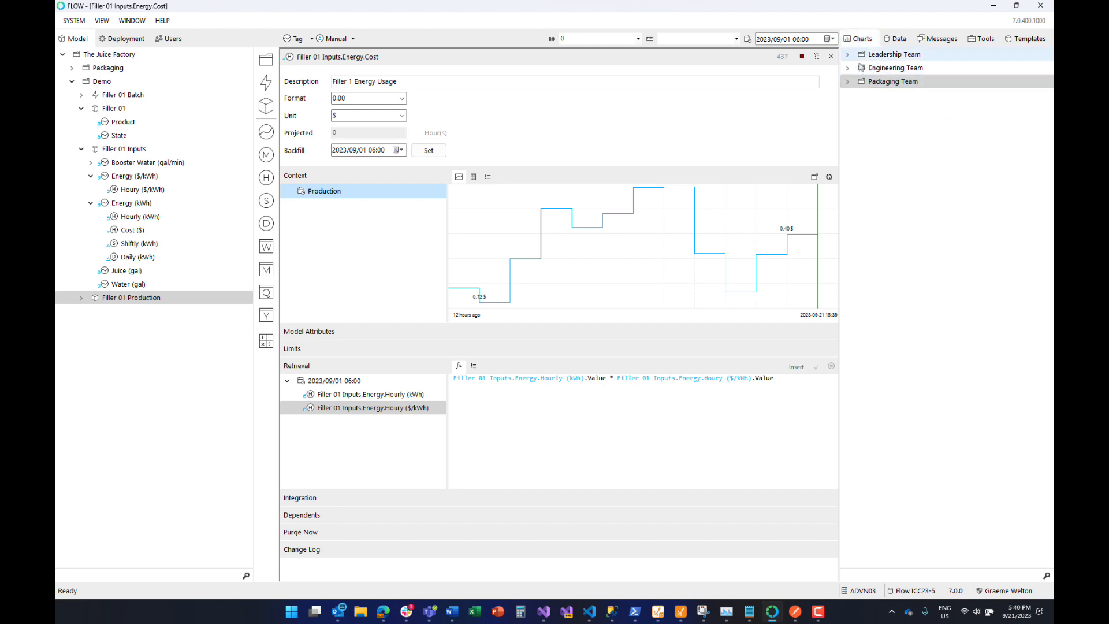
pyautogui.click(848, 82)
pyautogui.click(858, 96)
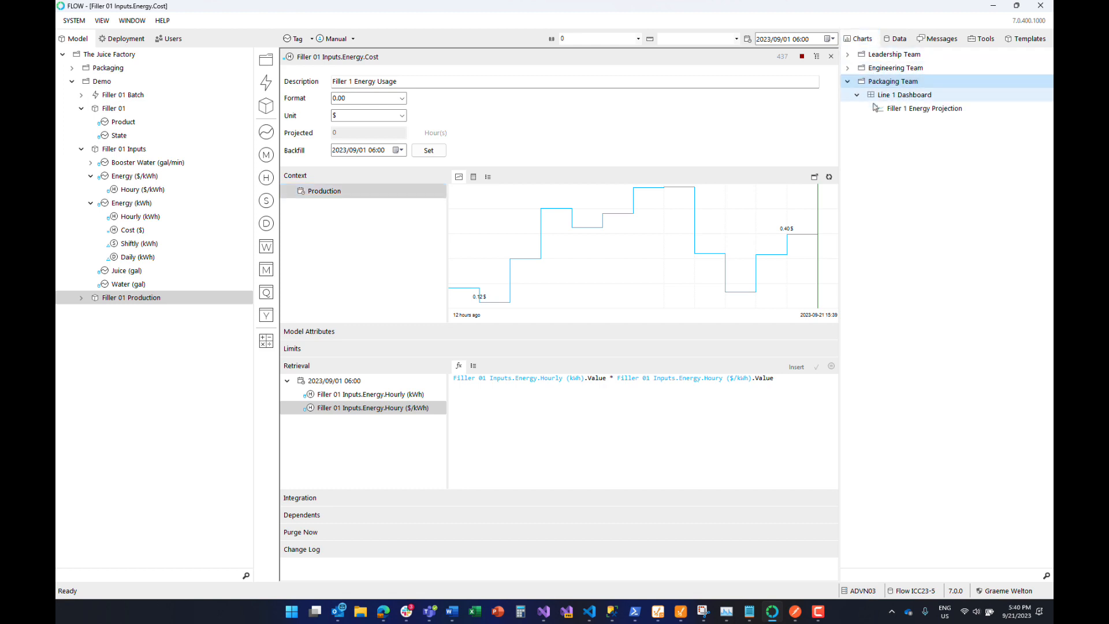
pyautogui.click(908, 113)
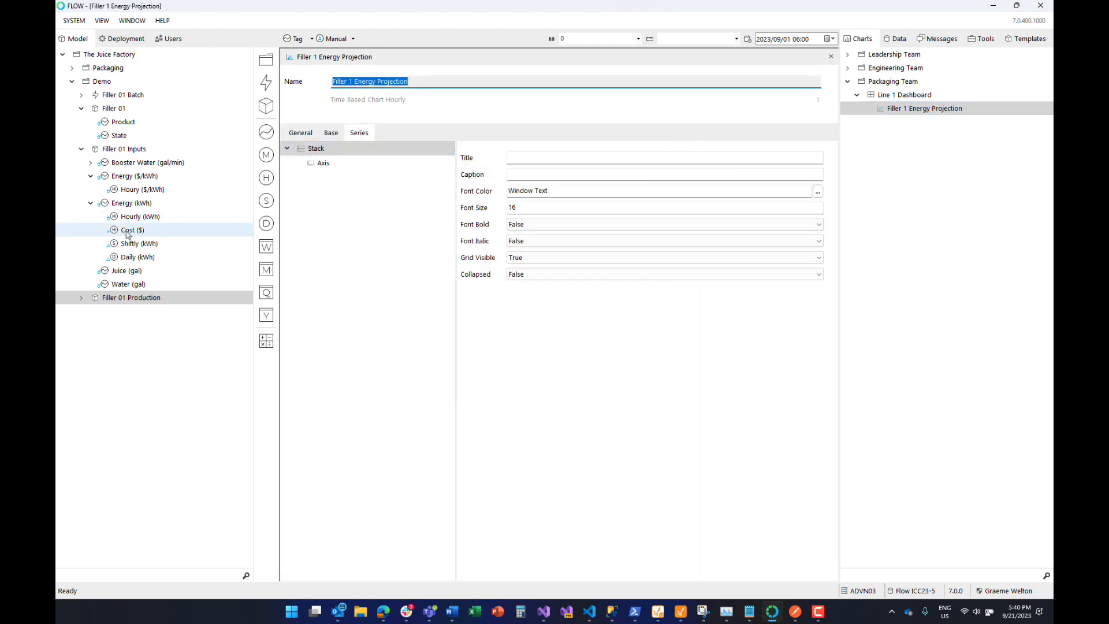
pyautogui.moveTo(127, 233); pyautogui.dragTo(323, 169)
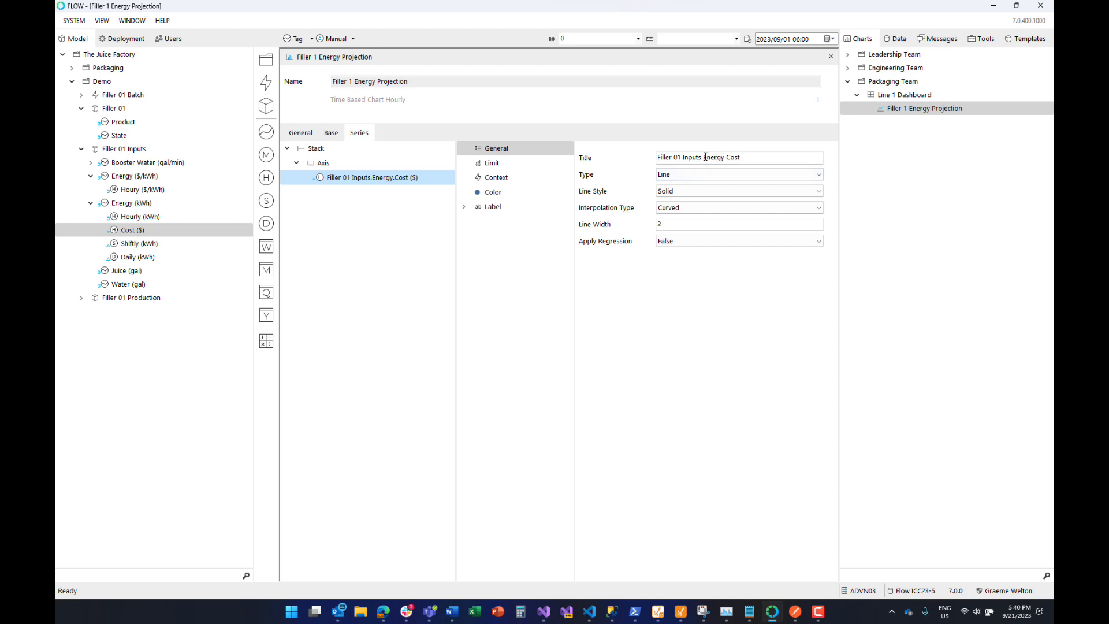
# Step: Shorten the Cost series title to Energy Cost, and set its line width to 3
pyautogui.moveTo(703, 158); pyautogui.dragTo(624, 157)
pyautogui.press('BackSpace')
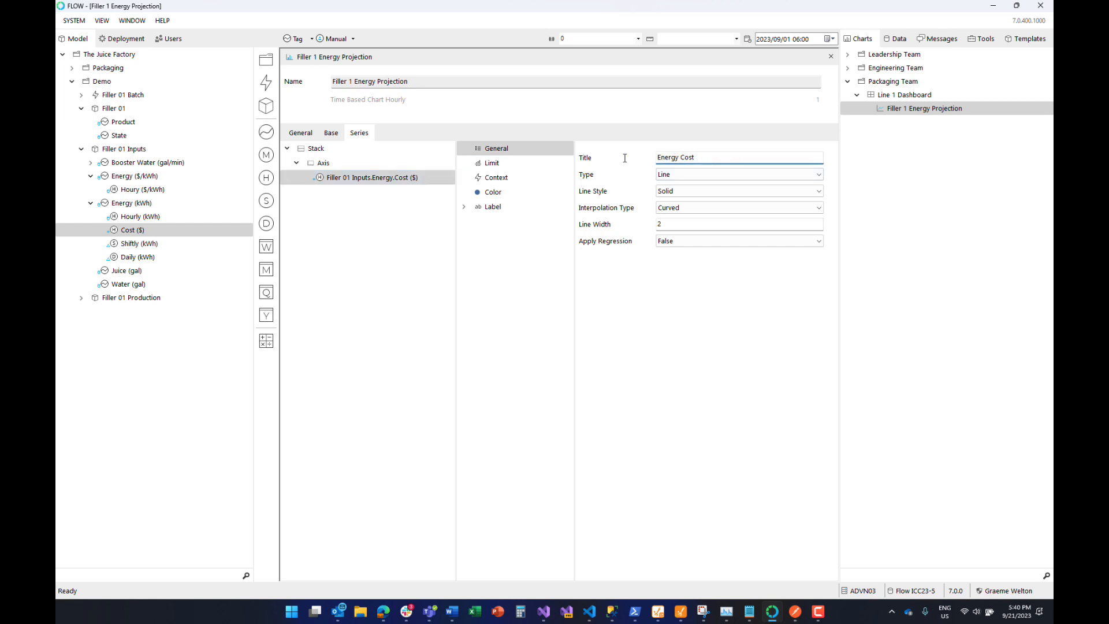
pyautogui.doubleClick(672, 224)
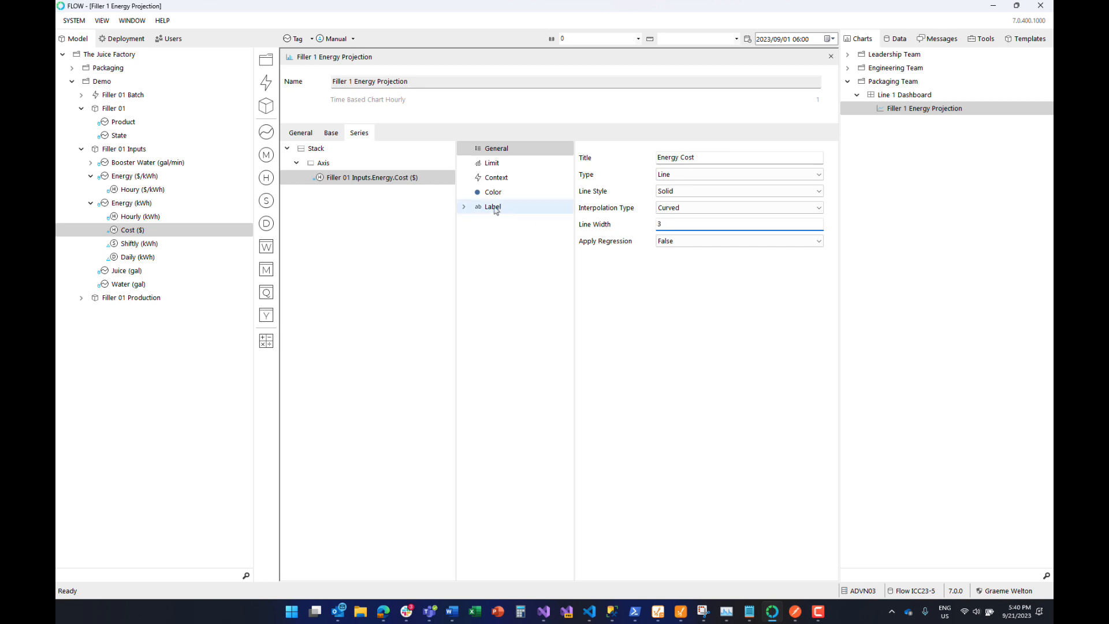
# Step: Set the Cost series label to display only the Last value, with font size 12
pyautogui.click(466, 208)
pyautogui.click(502, 230)
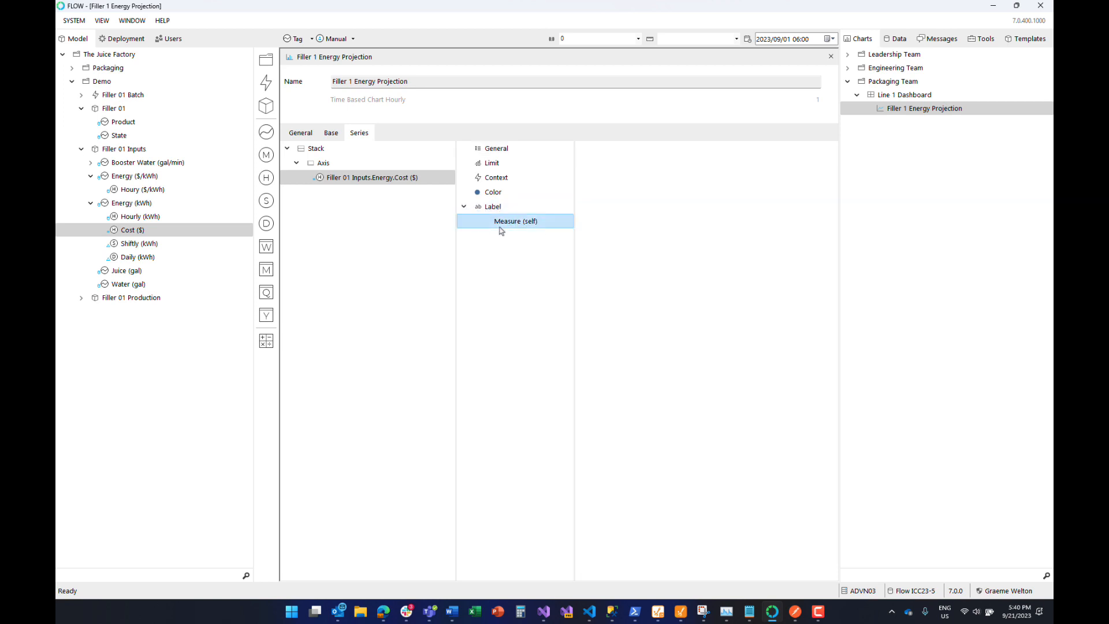
pyautogui.click(503, 208)
pyautogui.click(689, 157)
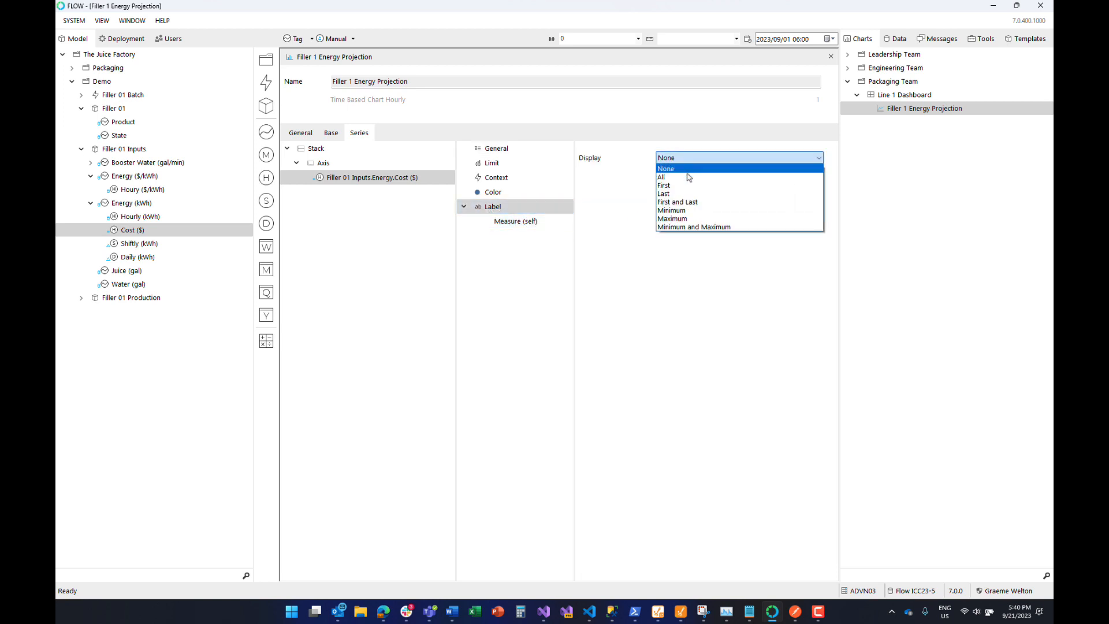
pyautogui.click(671, 193)
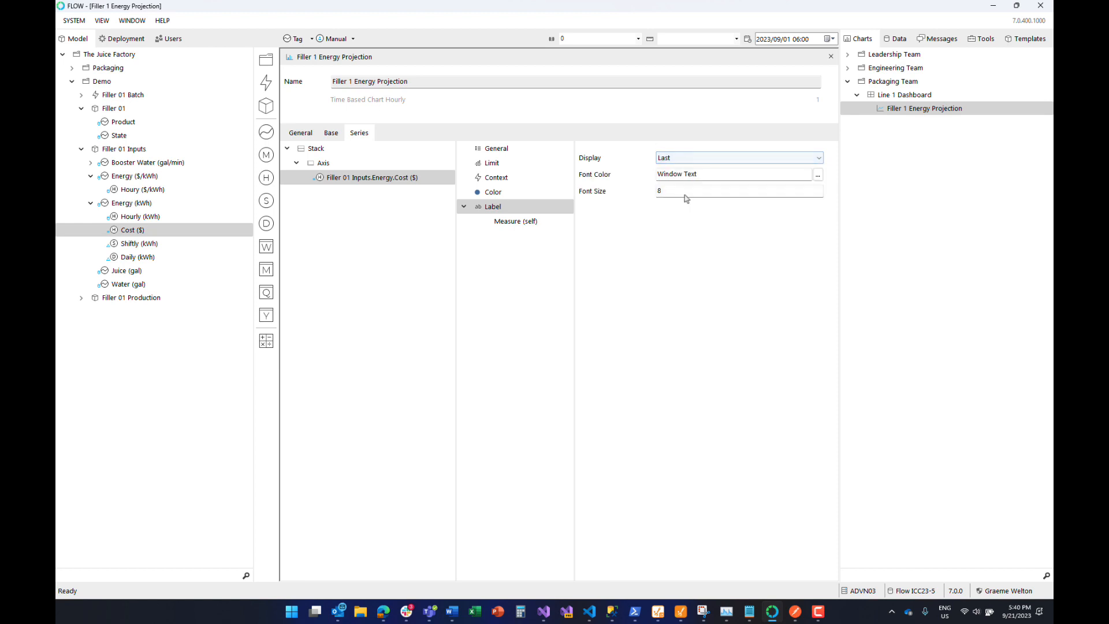
pyautogui.click(659, 191)
pyautogui.write('10')
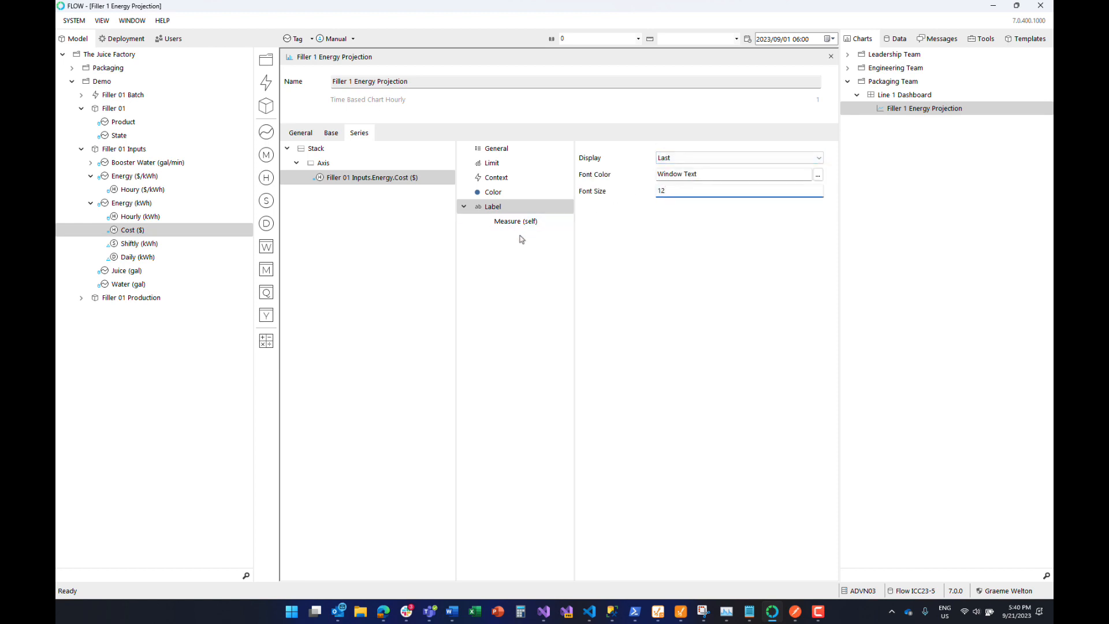
pyautogui.click(513, 222)
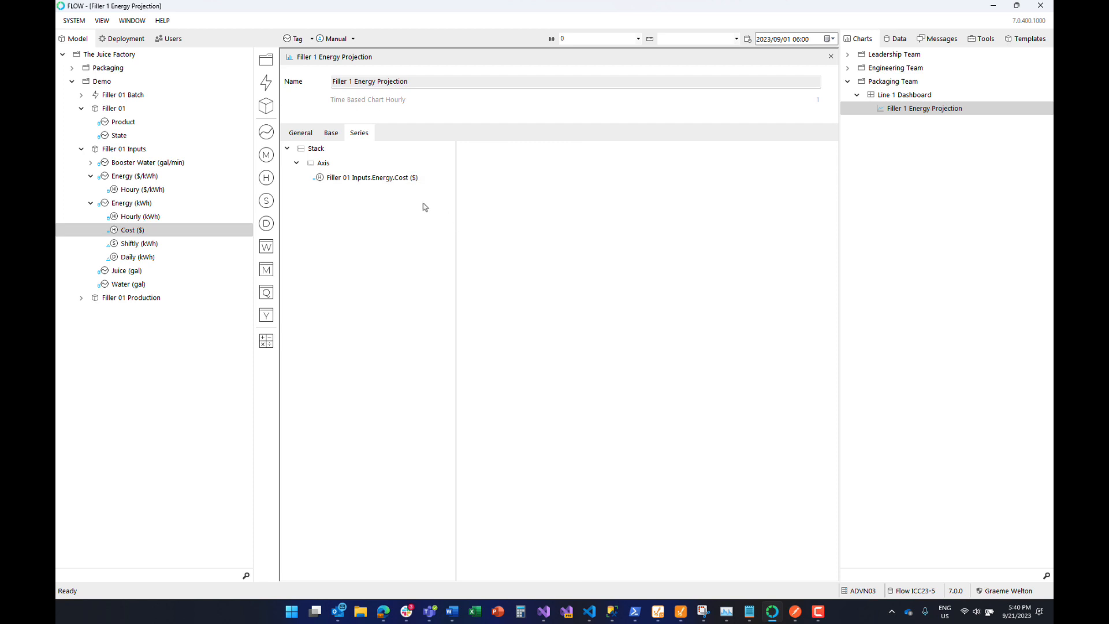
pyautogui.click(403, 179)
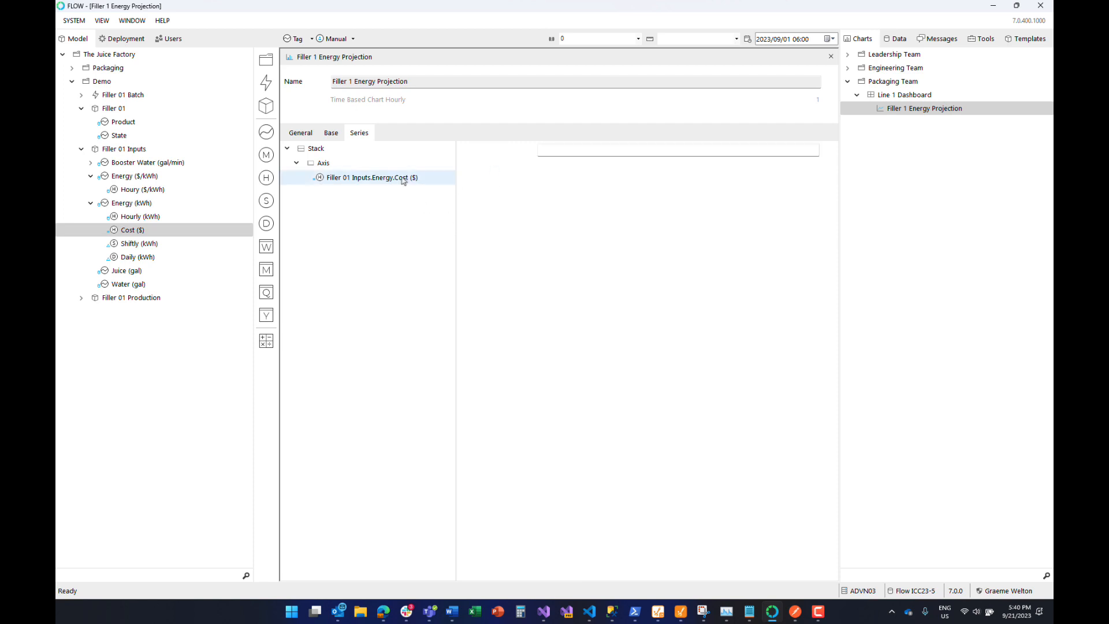
# Step: Preview the Filler 1 Energy Projection chart in the browser, and return to Flow
pyautogui.rightClick(905, 109)
pyautogui.moveTo(911, 115)
pyautogui.click(864, 114)
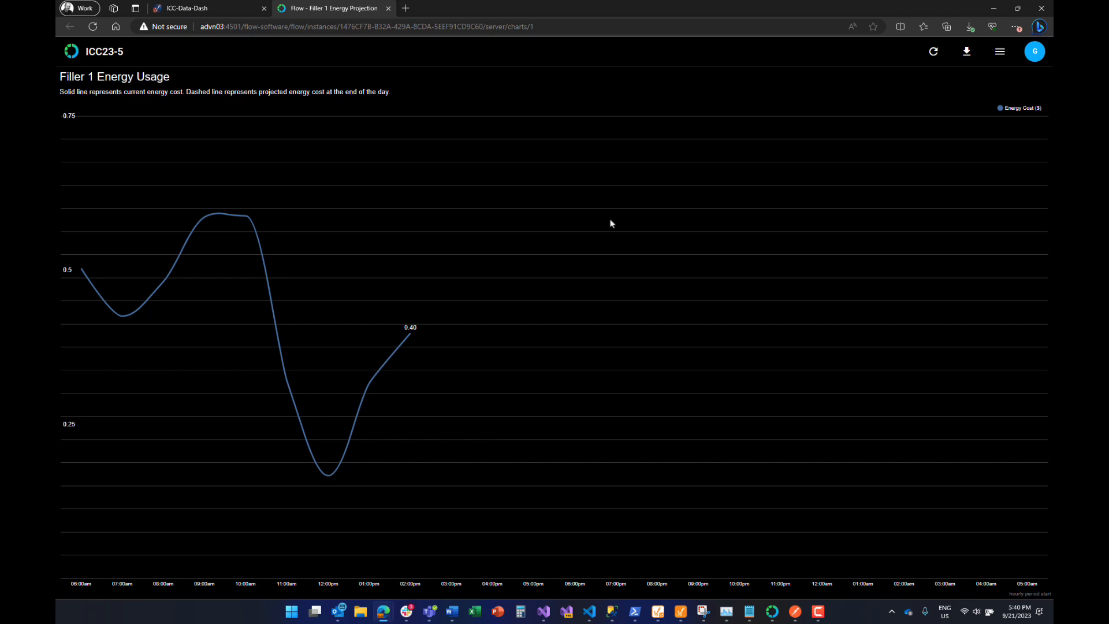
pyautogui.hotkey('alt', 'Tab')
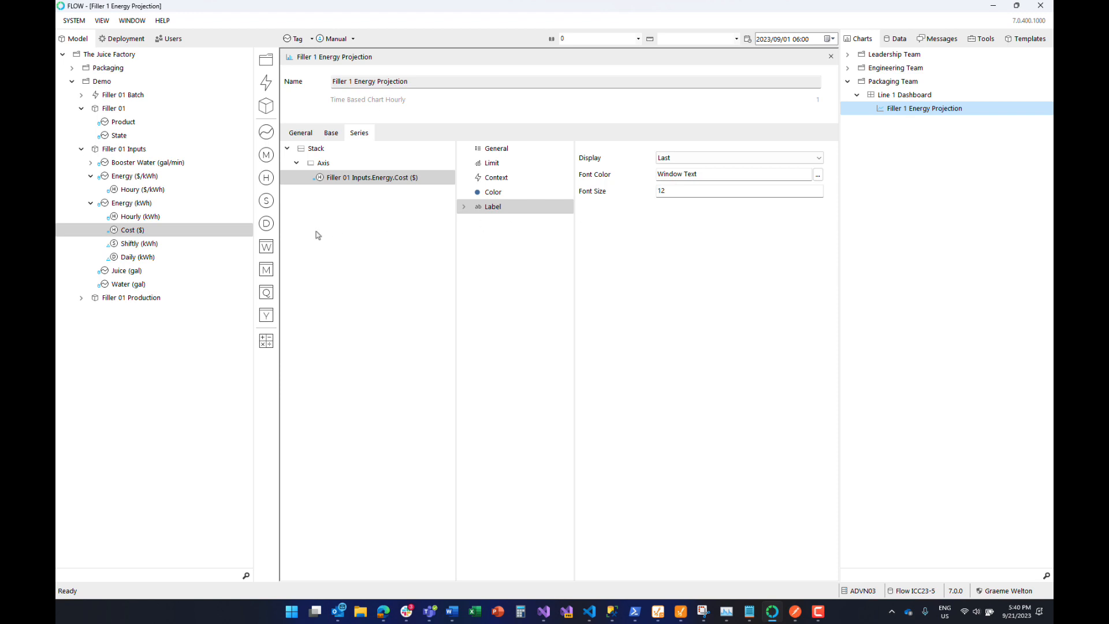
# Step: Create hourly STD and DTD measures from Cost ($), and deploy Cost with all its contents
pyautogui.moveTo(127, 233); pyautogui.dragTo(266, 183)
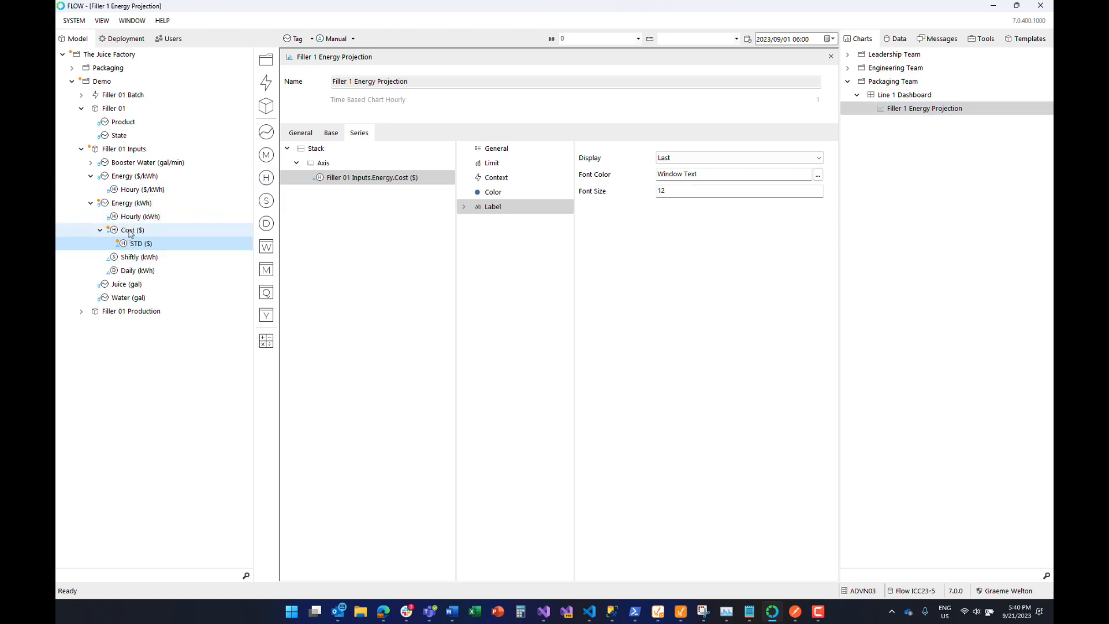
pyautogui.moveTo(129, 232); pyautogui.dragTo(266, 179)
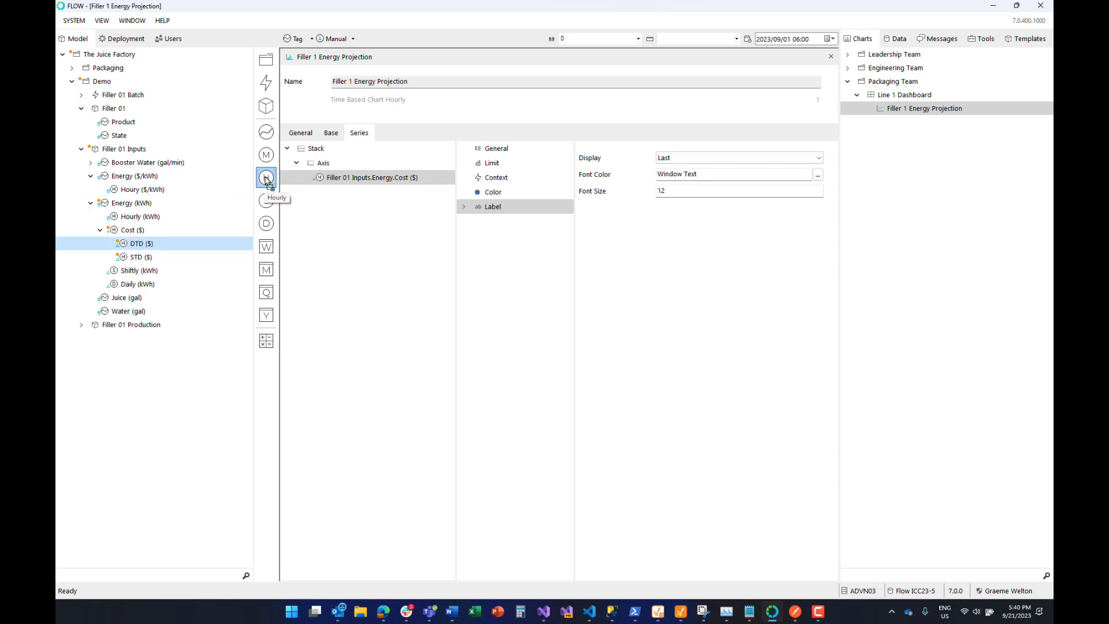
pyautogui.click(128, 231)
pyautogui.rightClick(127, 231)
pyautogui.click(150, 235)
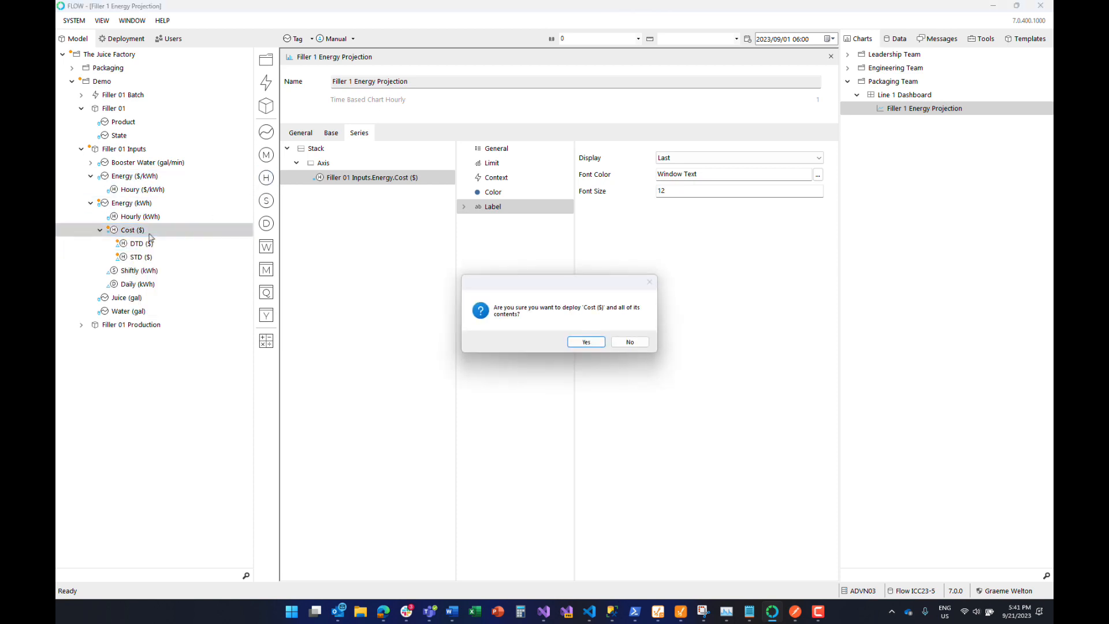
pyautogui.click(586, 341)
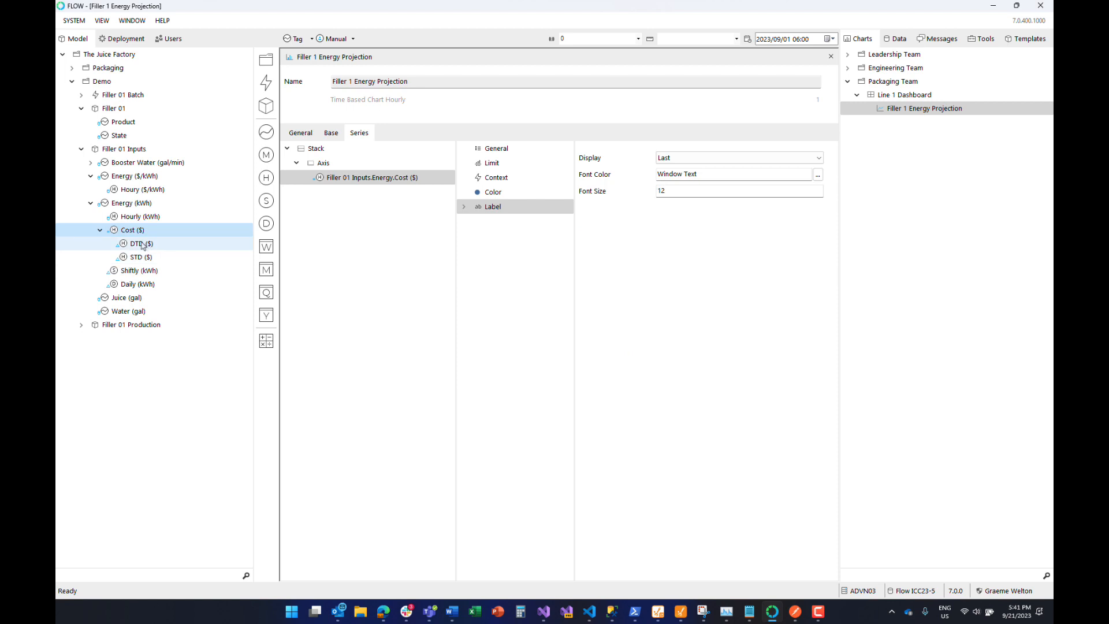
# Step: Add the DTD ($) measure to the chart axis, and delete the hourly Cost ($) series
pyautogui.moveTo(143, 245); pyautogui.dragTo(325, 164)
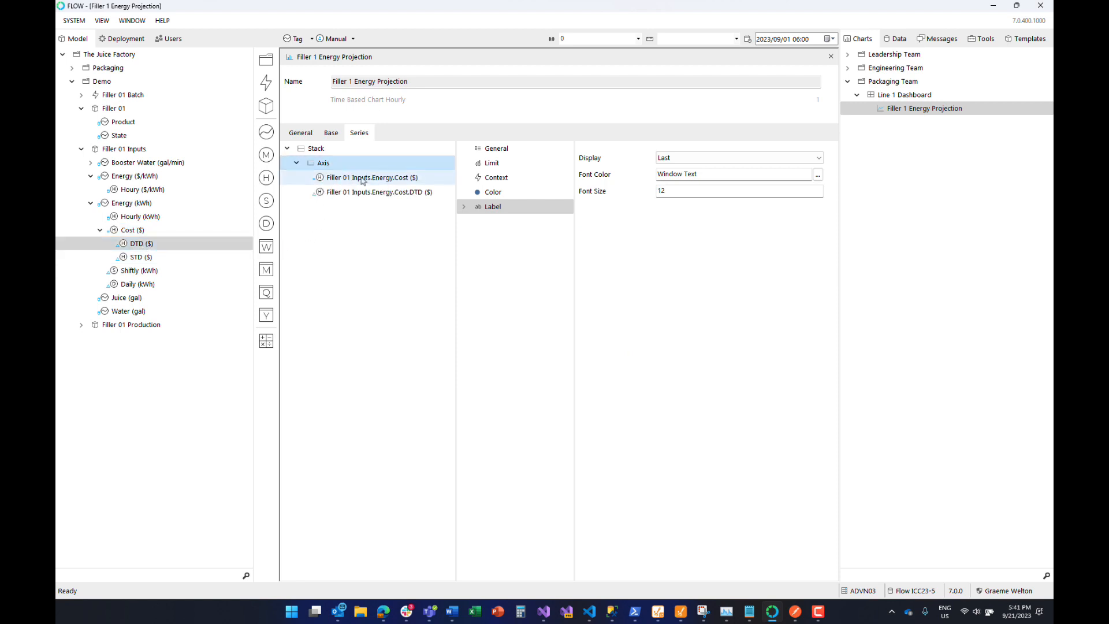
pyautogui.rightClick(396, 178)
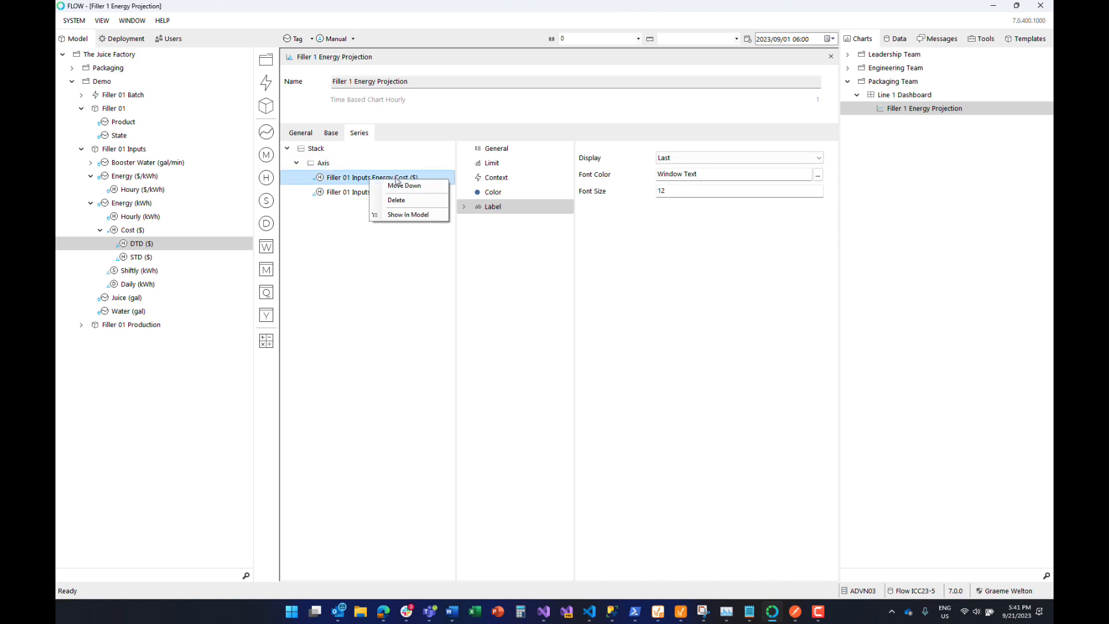
pyautogui.click(399, 202)
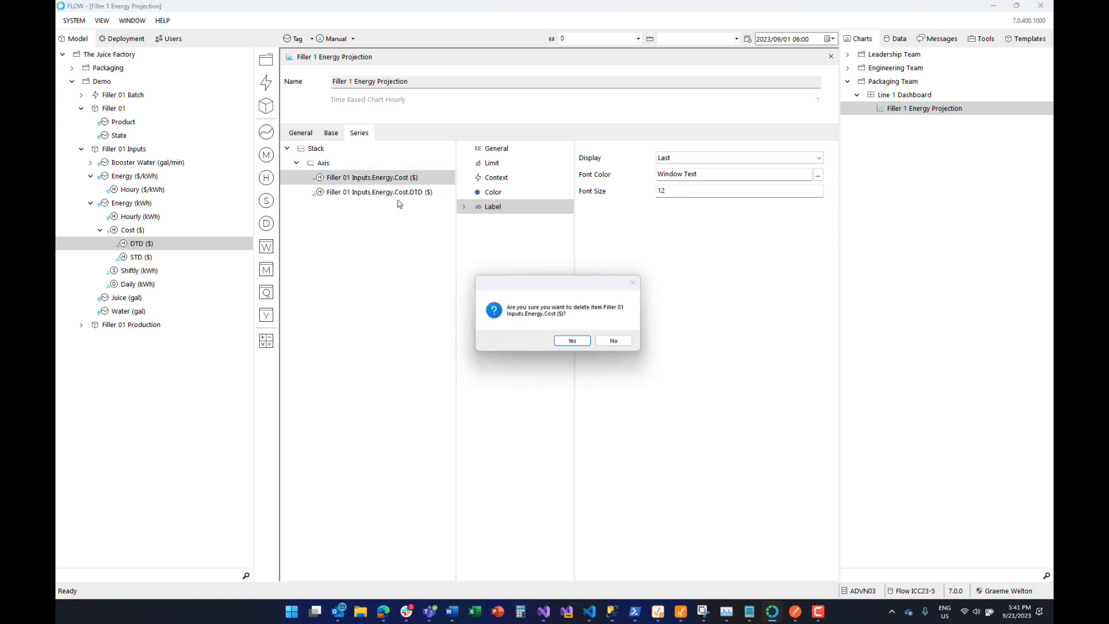
pyautogui.click(572, 341)
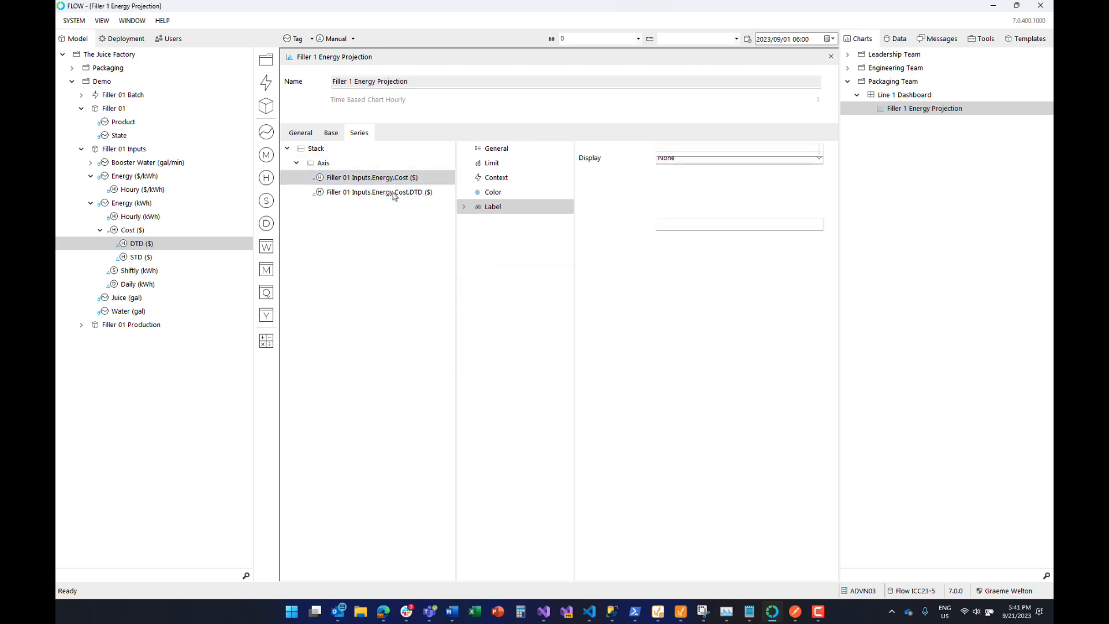
# Step: Set the DTD series line width to 3, and shorten its title to Energy Cost
pyautogui.click(488, 149)
pyautogui.click(673, 228)
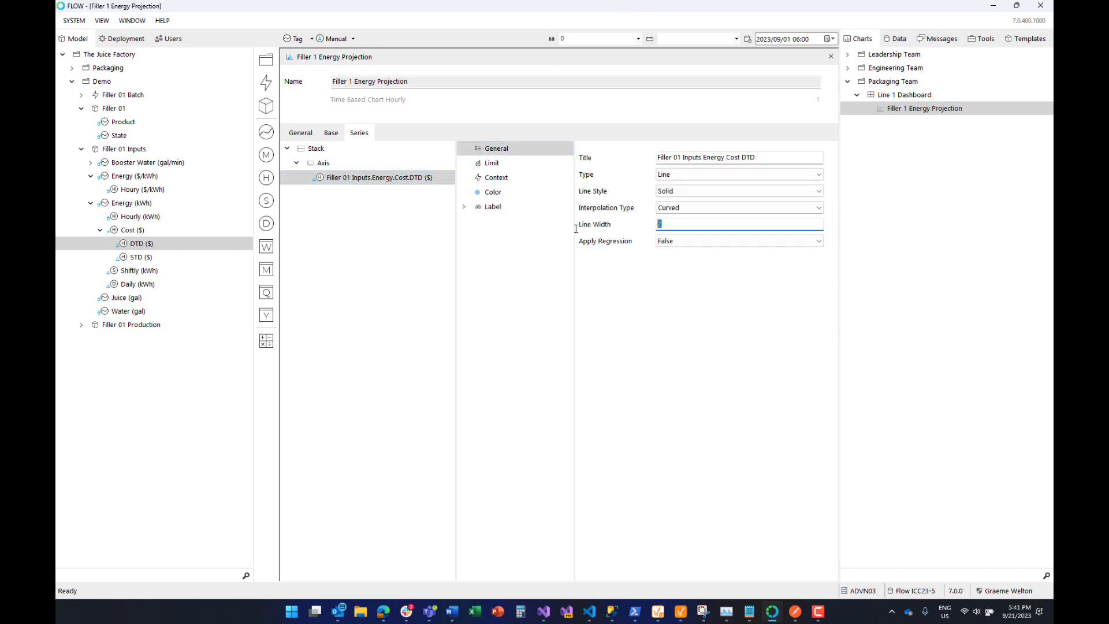
pyautogui.write('3')
pyautogui.moveTo(706, 157); pyautogui.dragTo(650, 157)
pyautogui.press('BackSpace')
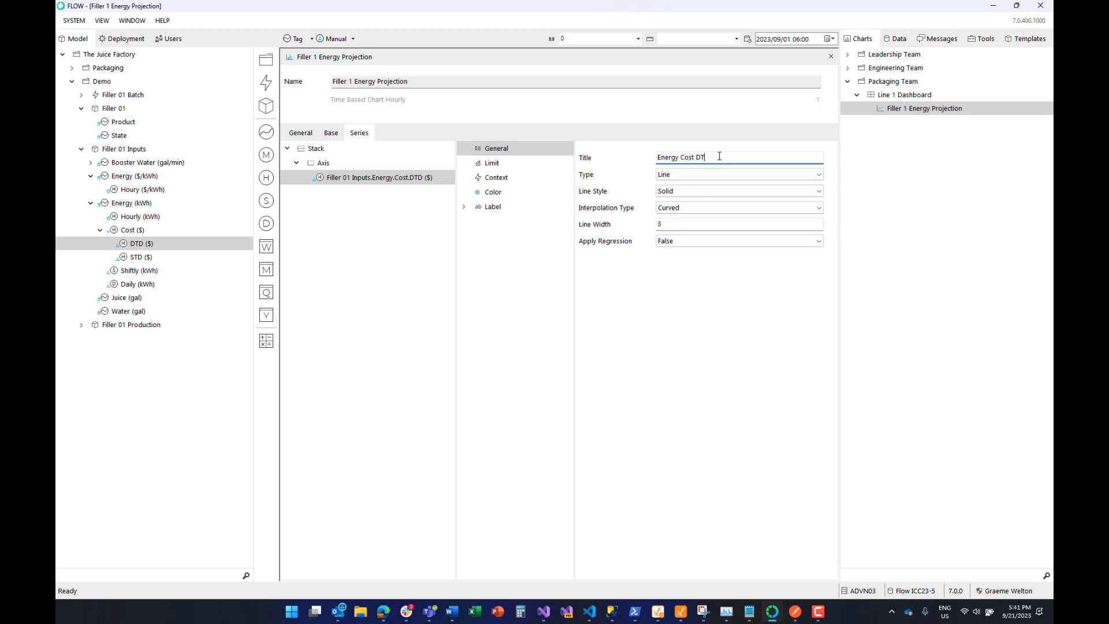
# Step: Set the DTD series label to display only the Last value, with font size 12
pyautogui.click(465, 208)
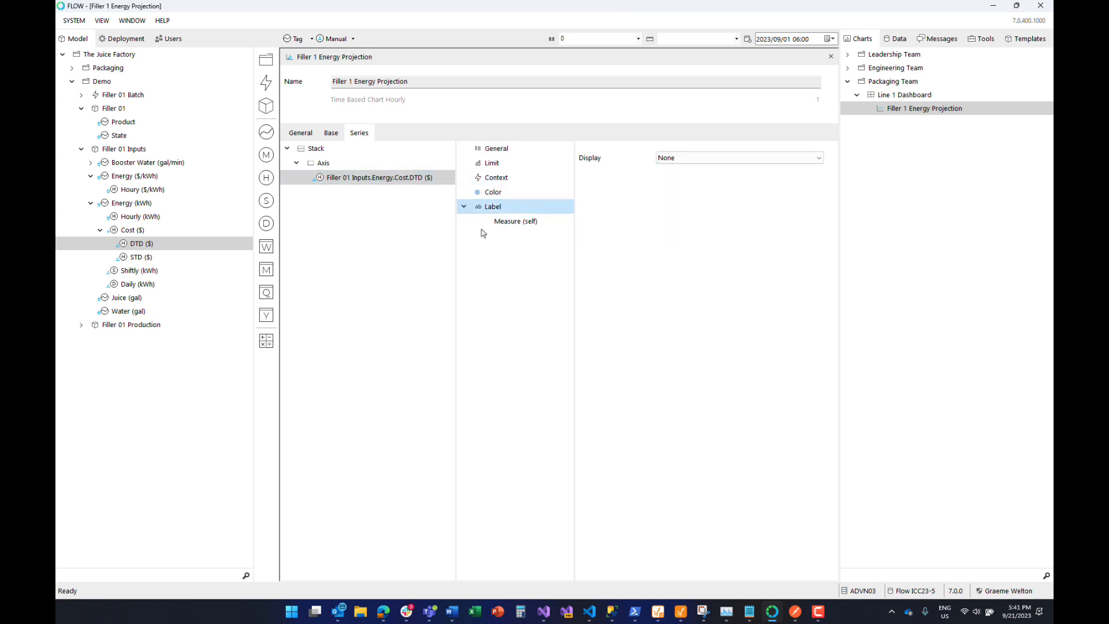
pyautogui.click(742, 156)
pyautogui.click(689, 194)
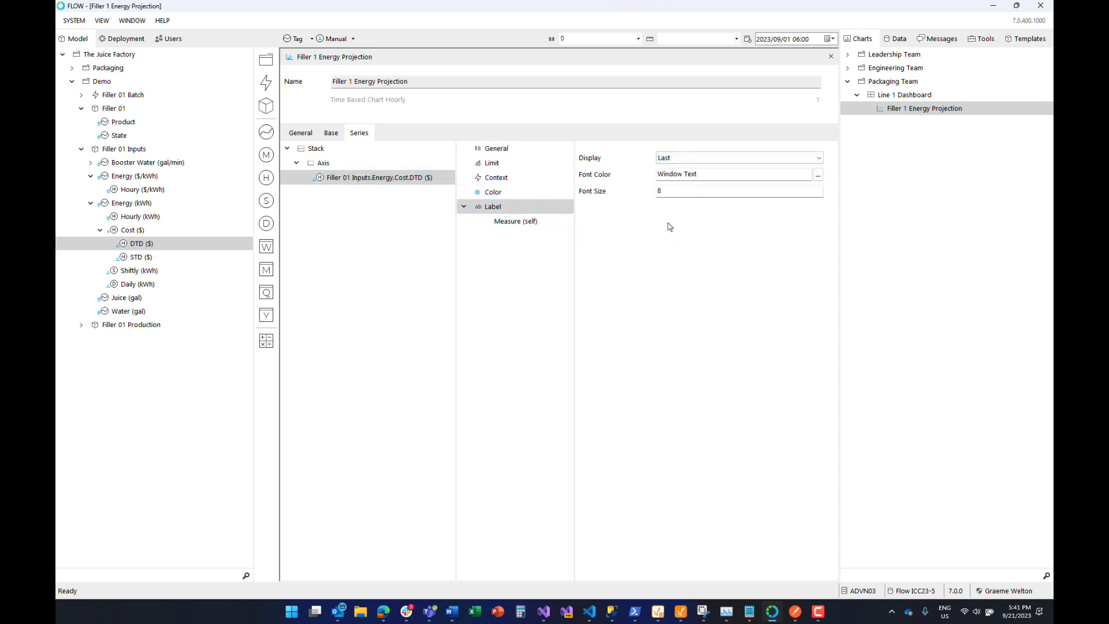
pyautogui.click(659, 191)
pyautogui.write('12')
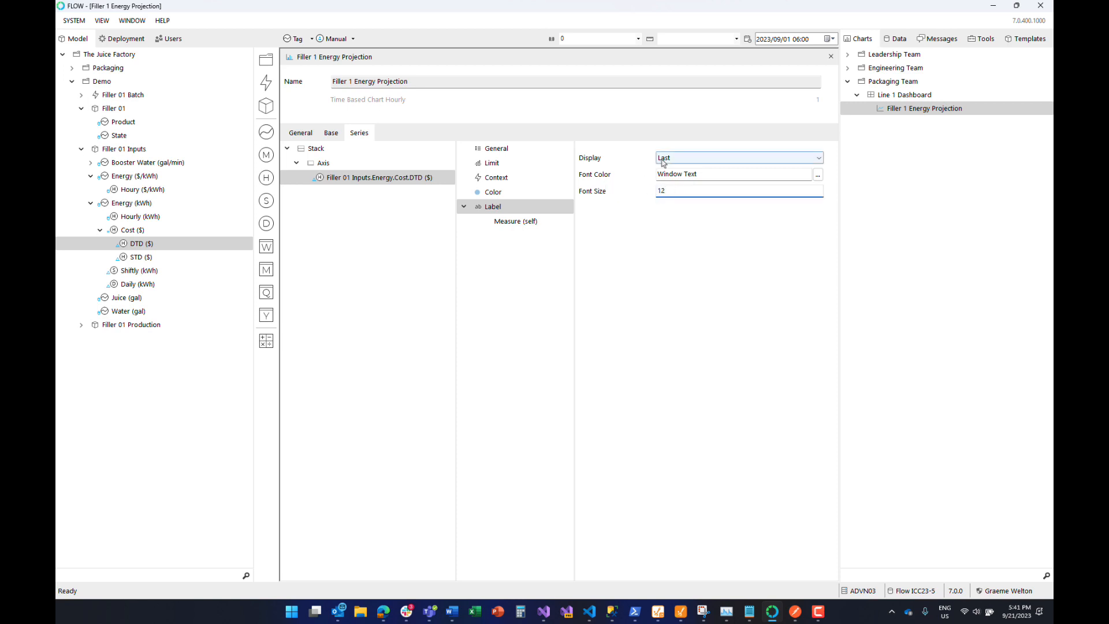
pyautogui.click(673, 175)
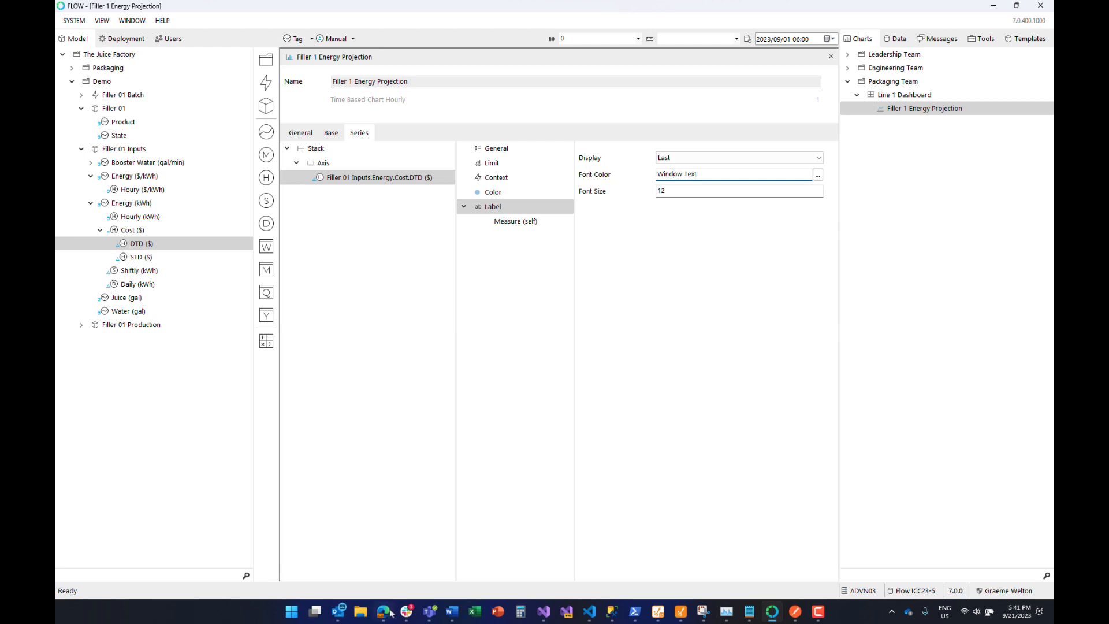
# Step: Refresh the energy chart in the browser to view the day-to-date cost, and return to Flow
pyautogui.hotkey('alt', 'Tab')
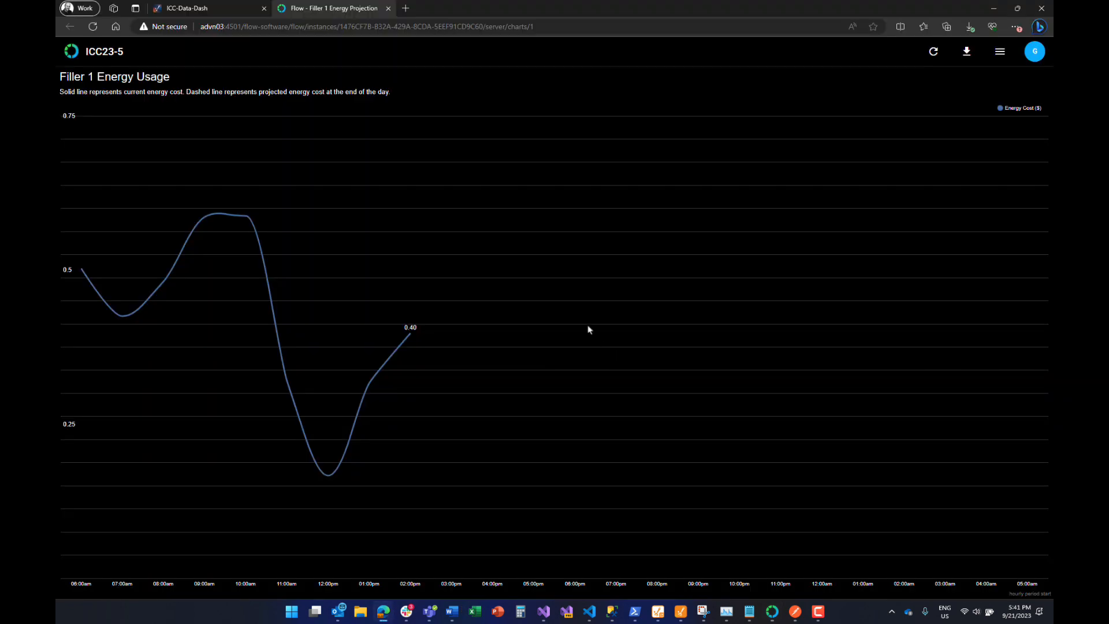
pyautogui.press('F5')
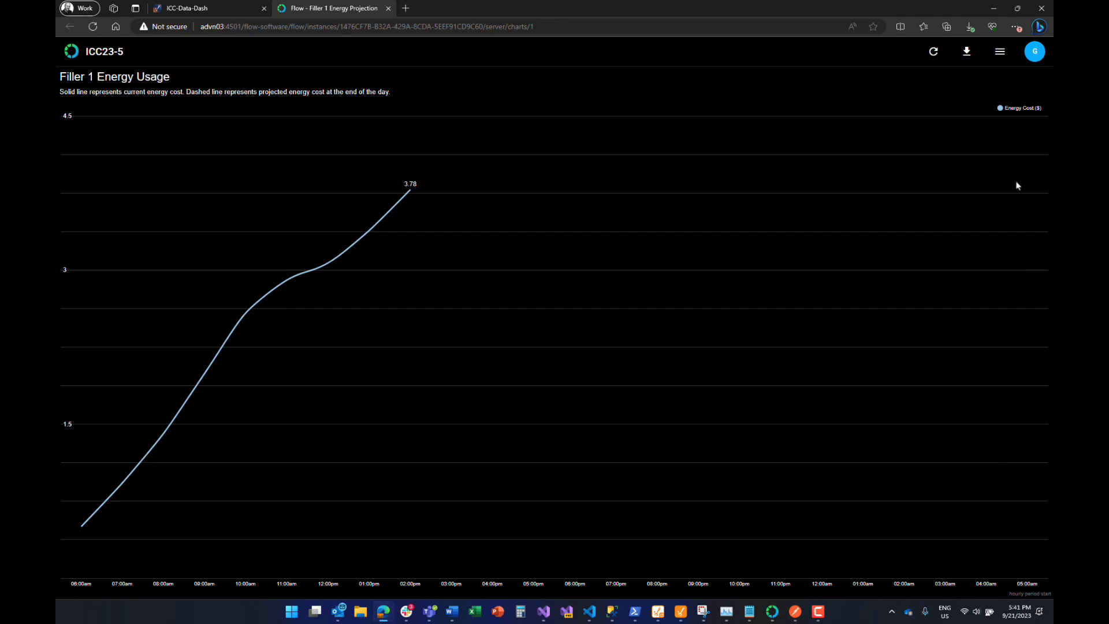
pyautogui.hotkey('alt', 'Tab')
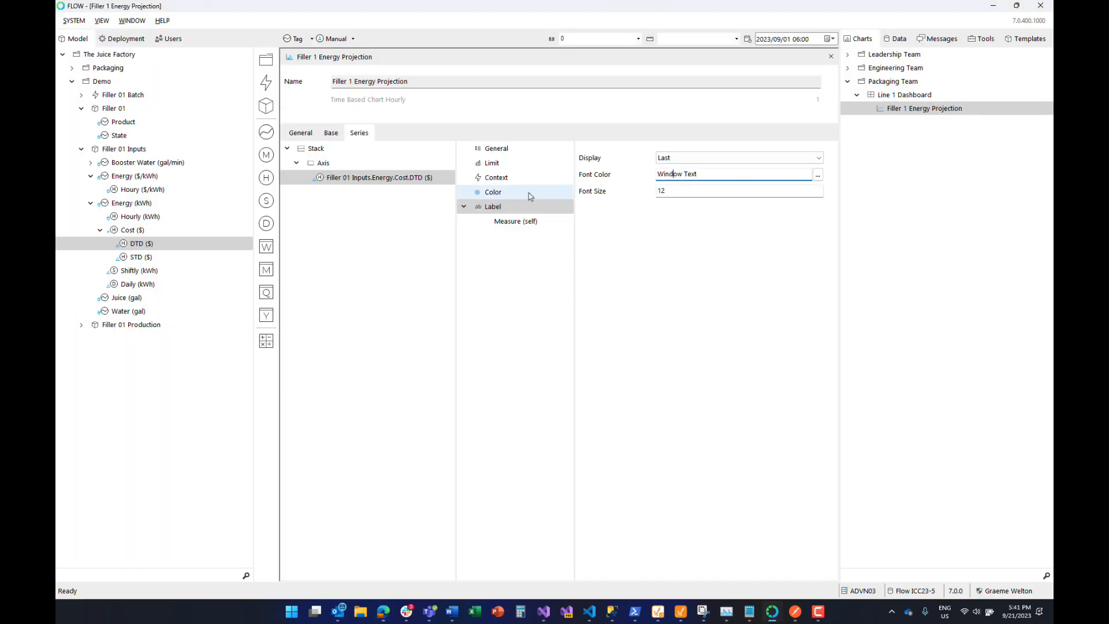
# Step: Create a calculated hourly measure named 12hr MA from Cost ($), and nest it under Cost
pyautogui.click(137, 245)
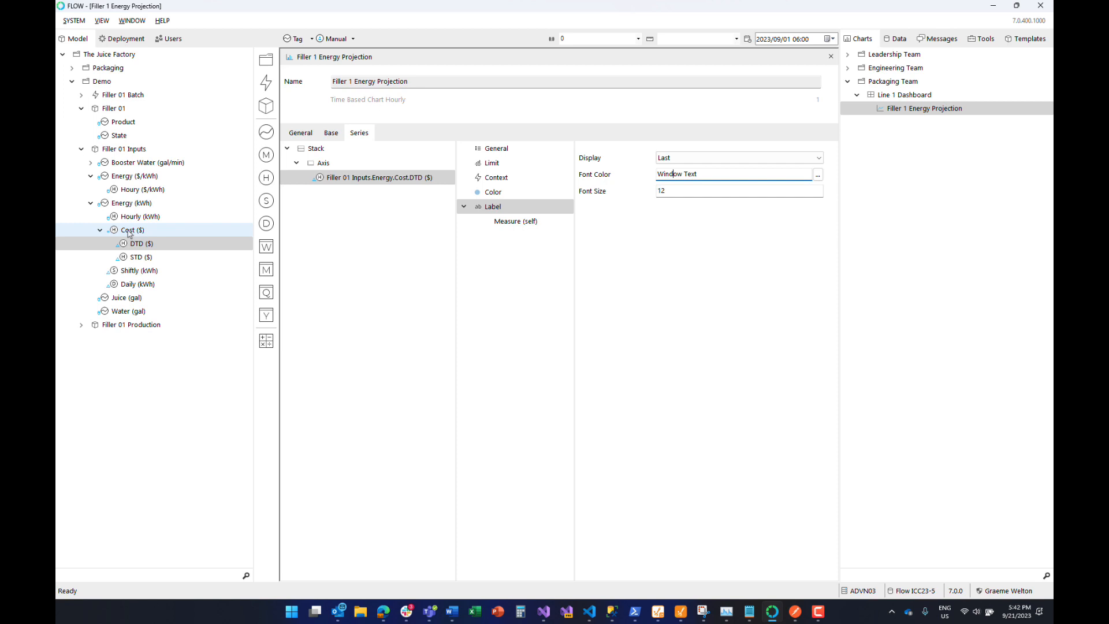
pyautogui.moveTo(128, 234); pyautogui.dragTo(266, 344)
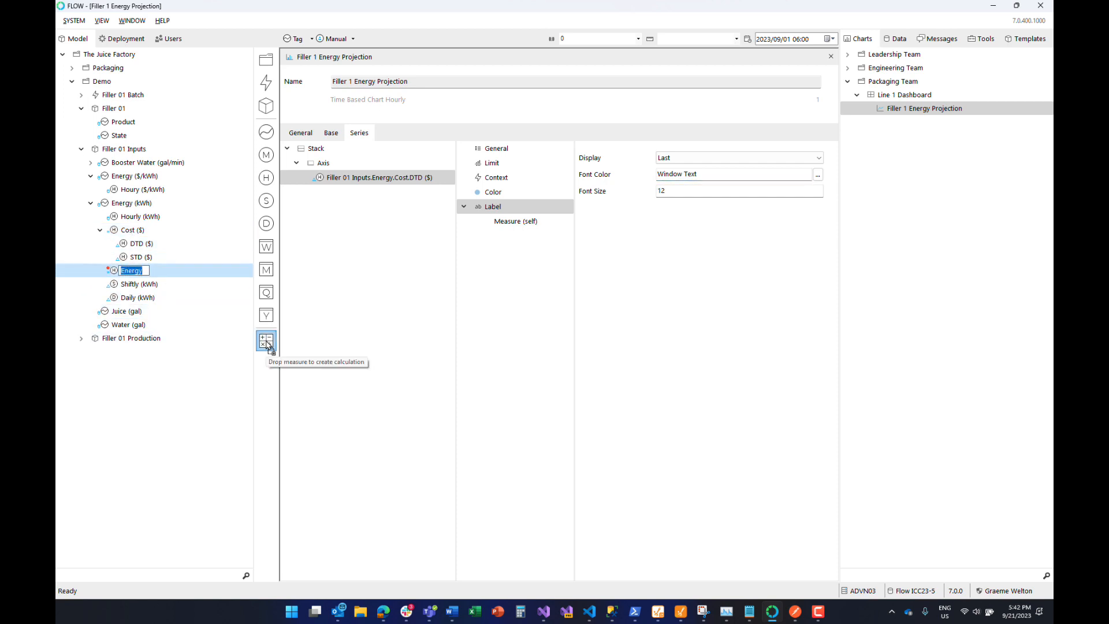
pyautogui.write('12hr MA ($)')
pyautogui.press('Return')
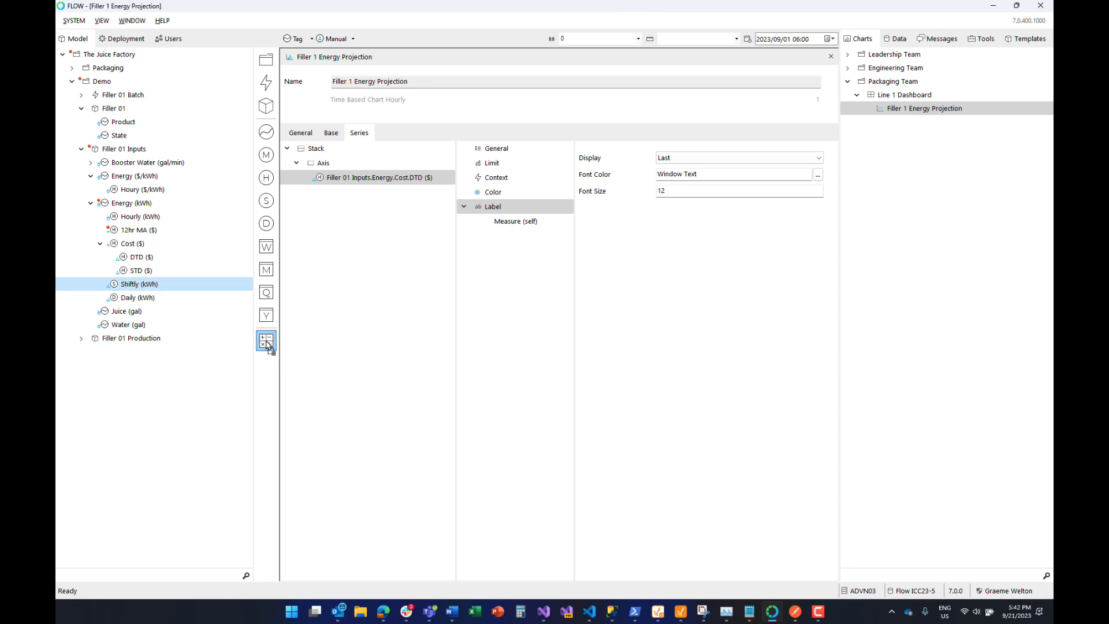
pyautogui.moveTo(134, 230); pyautogui.dragTo(128, 244)
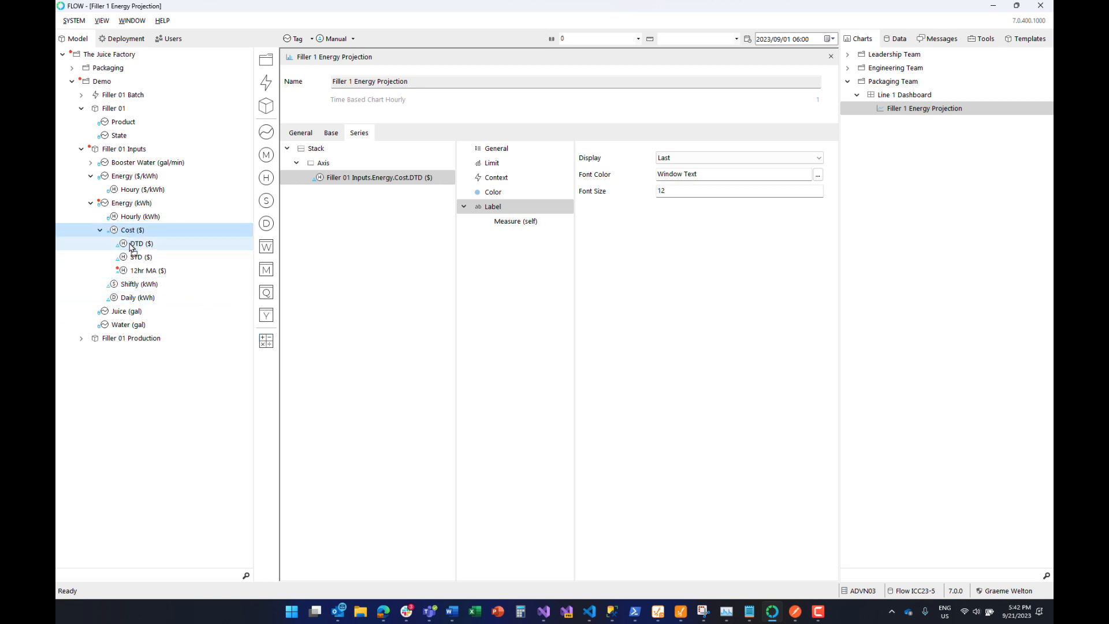
# Step: Set the 12hr MA measure's Cost ($) dependency to a previous range of [-12, 0]
pyautogui.click(128, 269)
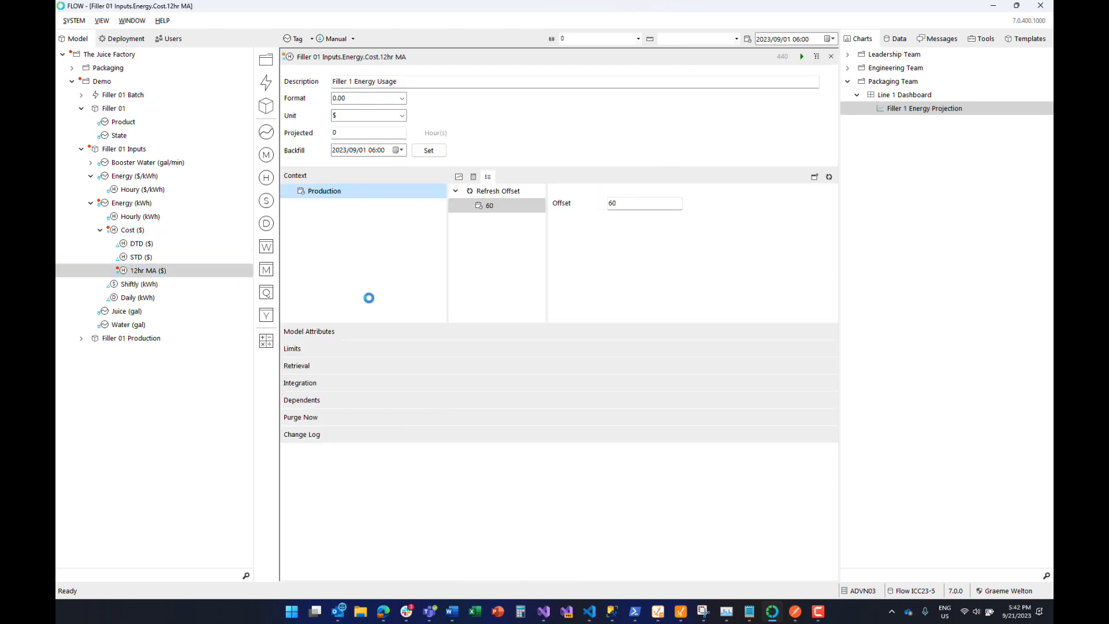
pyautogui.click(328, 367)
pyautogui.click(370, 396)
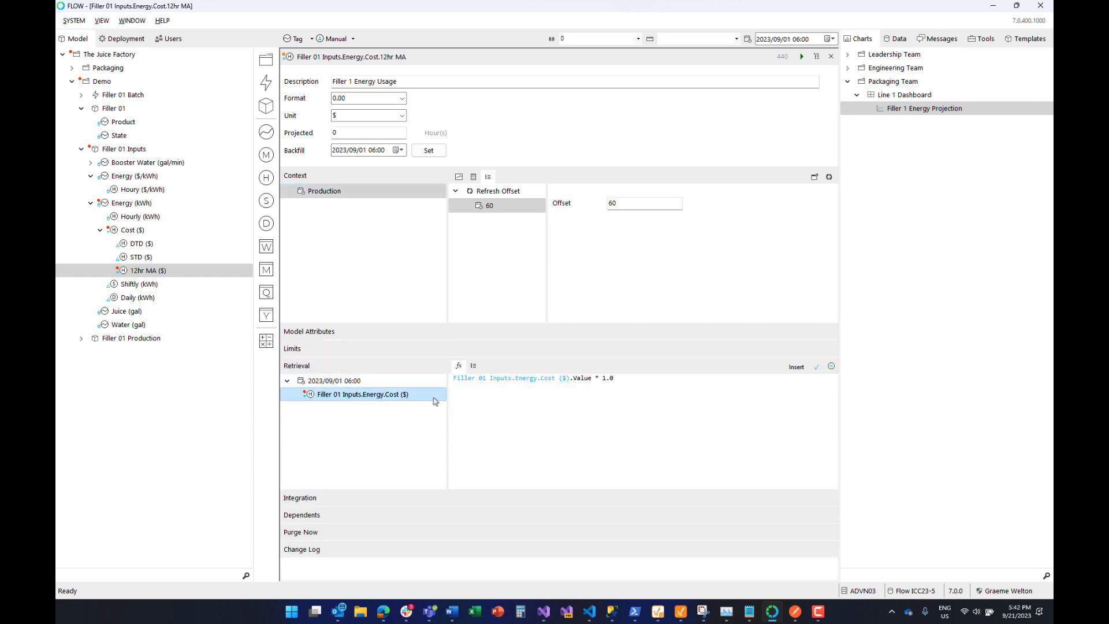
pyautogui.click(474, 367)
pyautogui.click(531, 391)
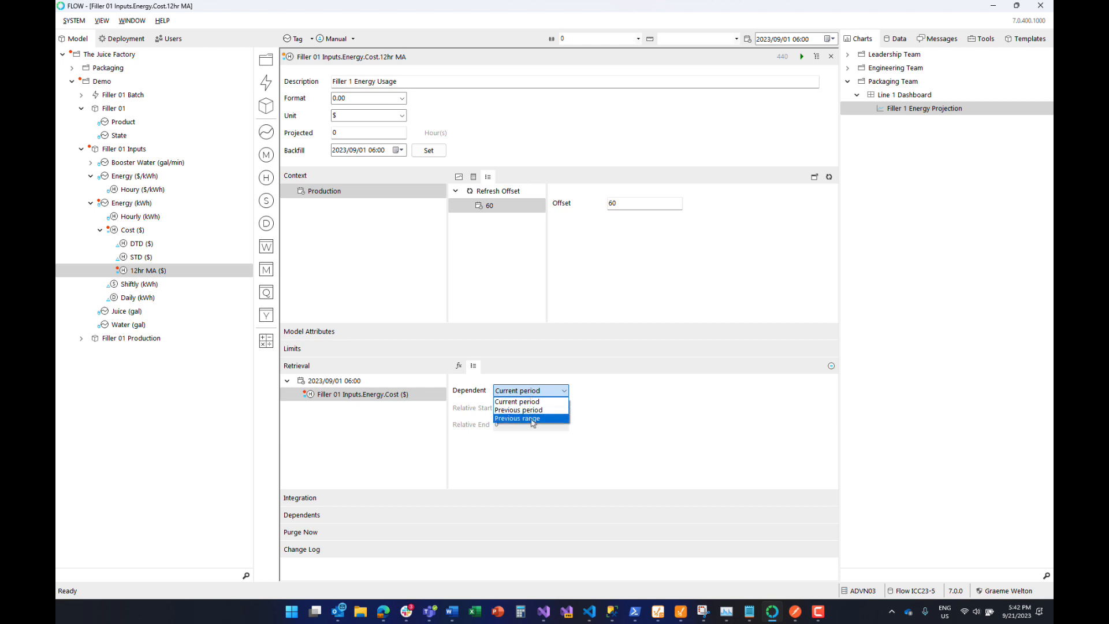
pyautogui.click(532, 419)
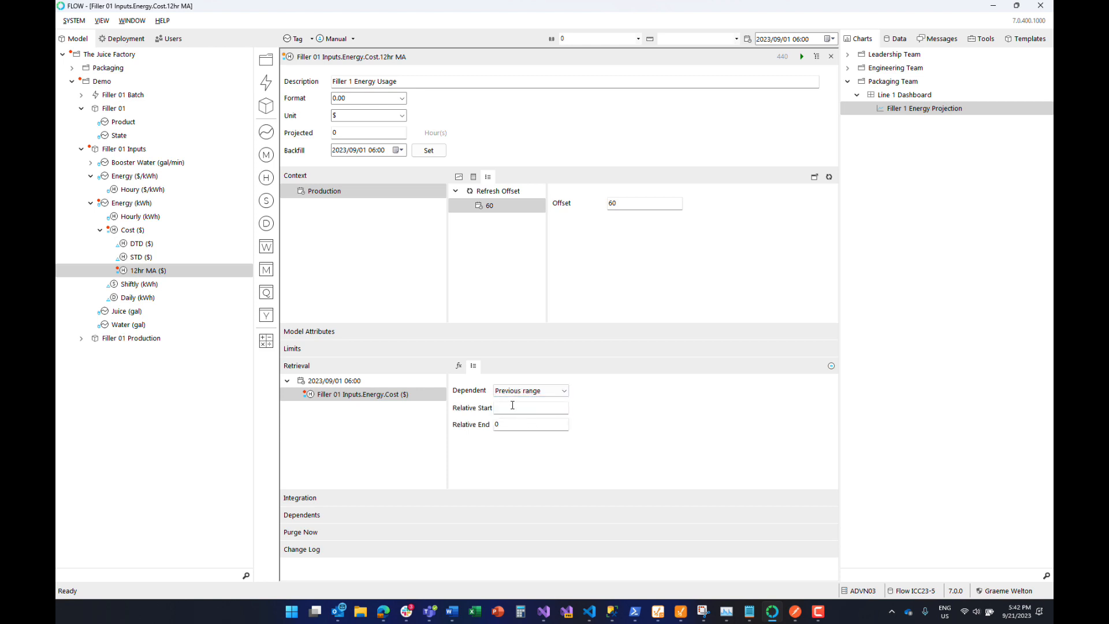
pyautogui.click(513, 405)
pyautogui.click(517, 425)
# Step: Replace the 12hr MA formula with Cost ($)[-12, 0].Values.Average(), deploy the measure, and close the open editors
pyautogui.click(459, 366)
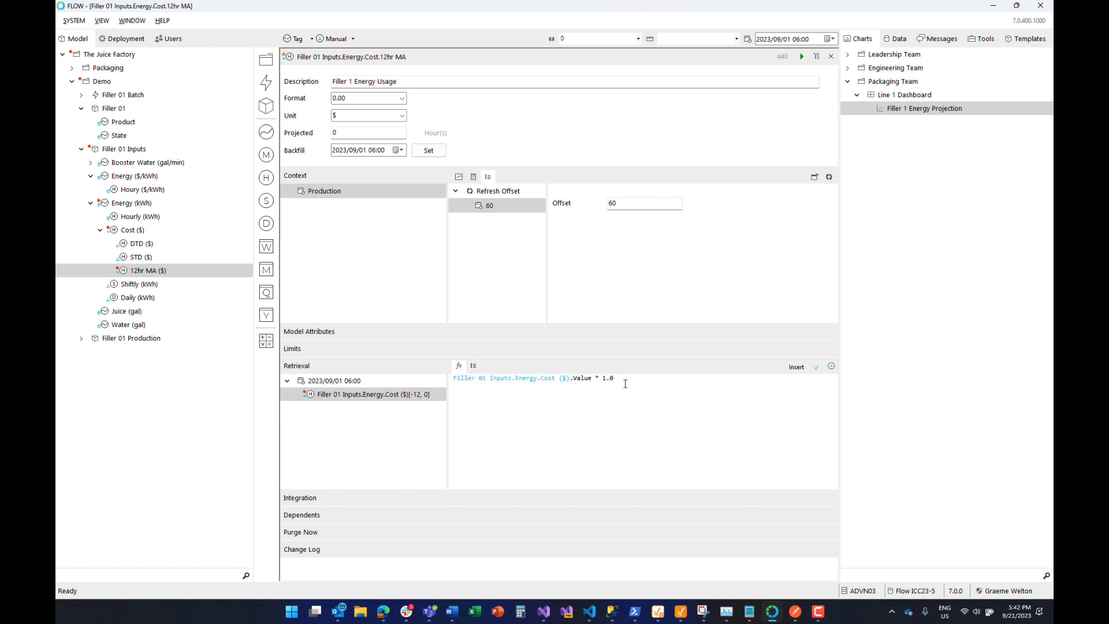
pyautogui.click(628, 342)
pyautogui.press('Delete')
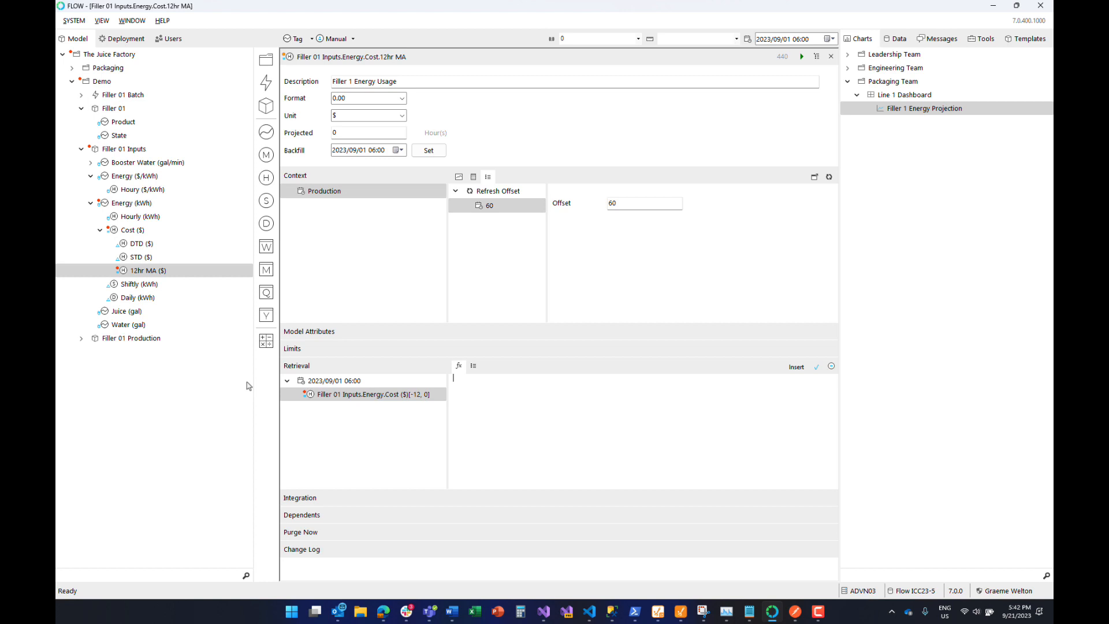
pyautogui.doubleClick(350, 395)
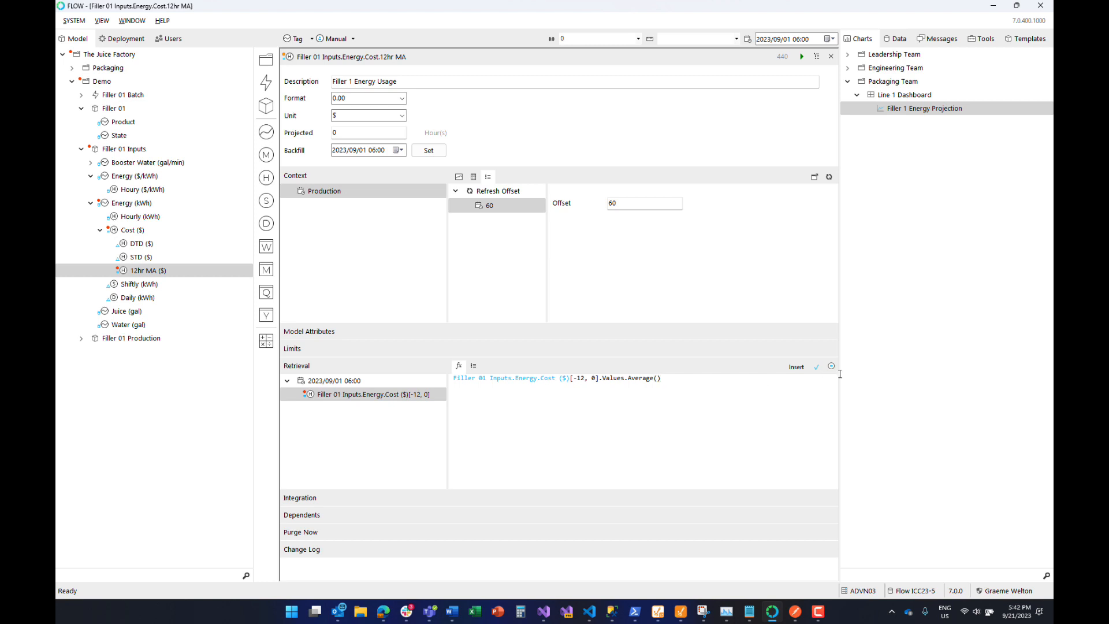
pyautogui.click(816, 368)
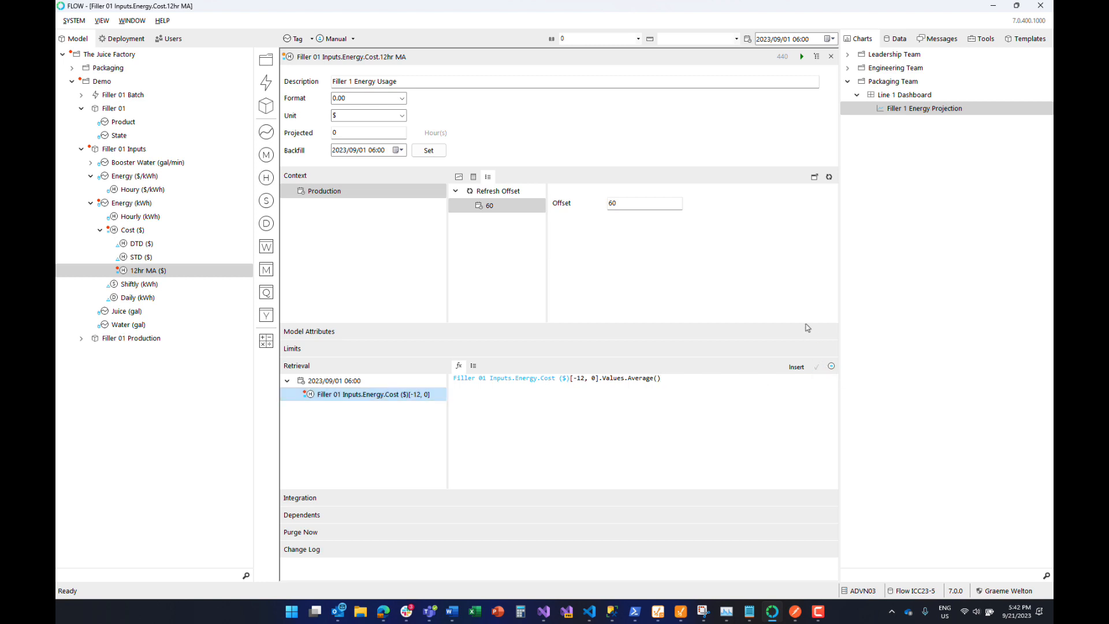
pyautogui.click(802, 56)
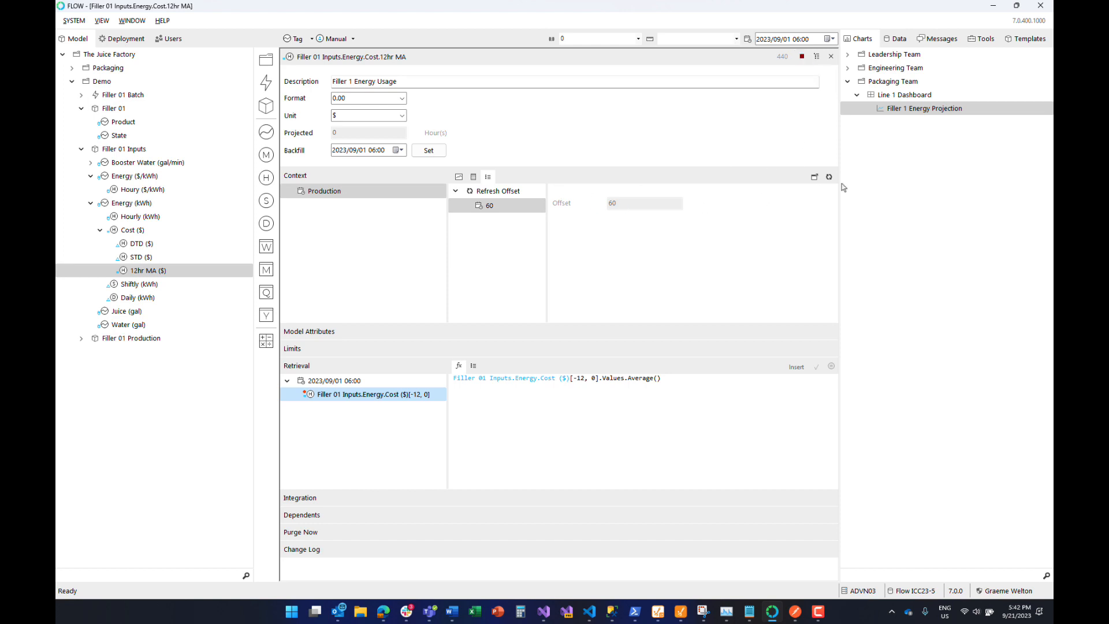
pyautogui.click(832, 57)
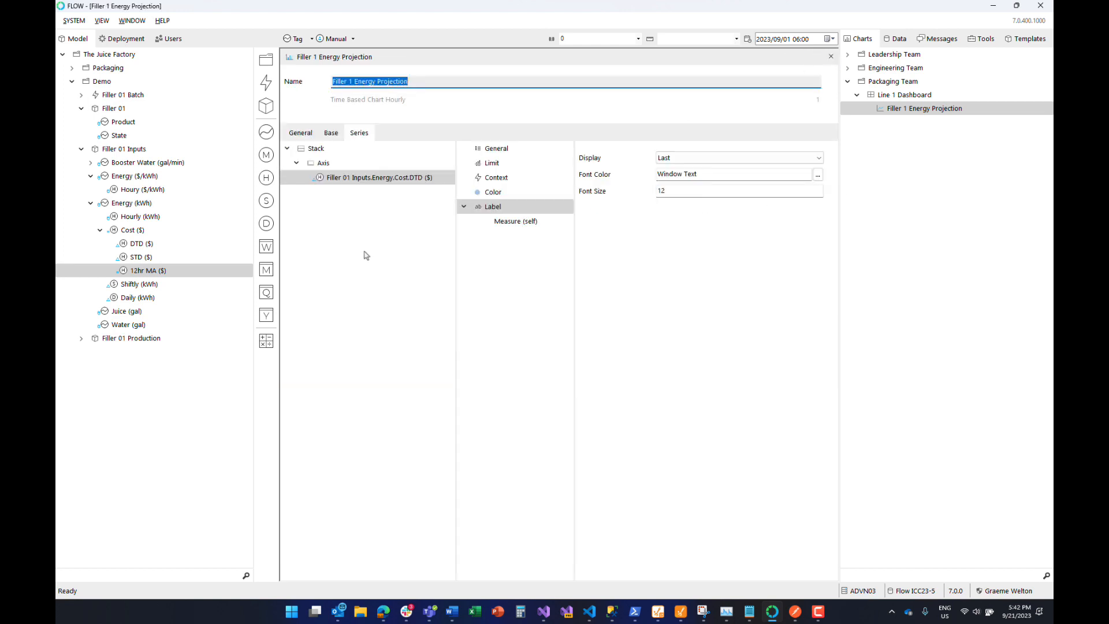
pyautogui.click(832, 57)
pyautogui.click(831, 56)
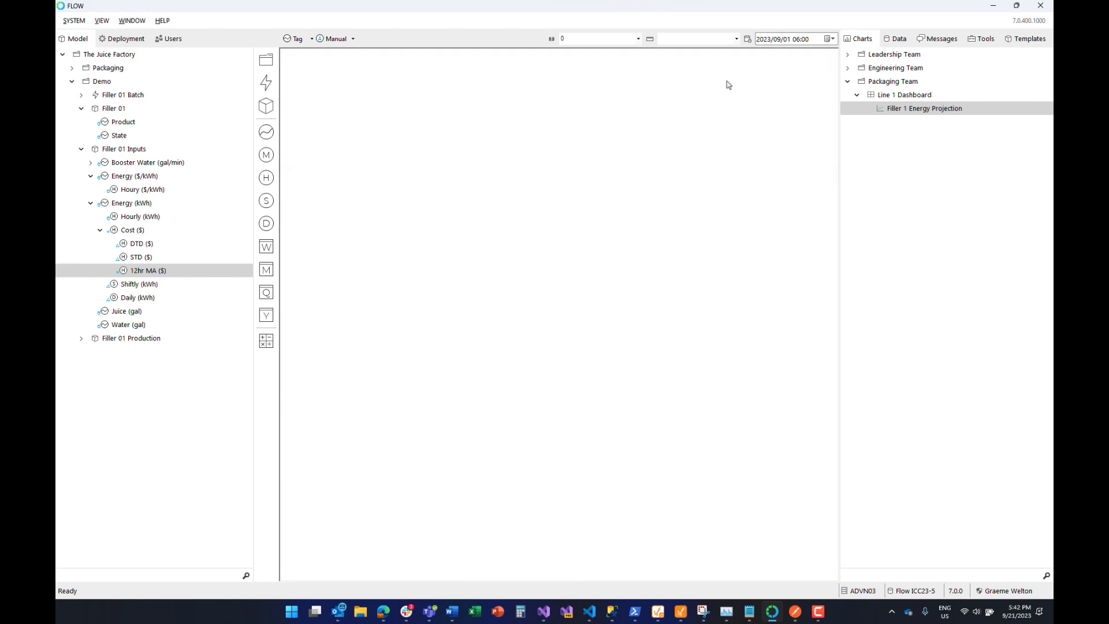
# Step: Preview the hourly Cost ($) and 12hr MA ($) measures together as trends, with the moving average line width set to 3
pyautogui.click(162, 275)
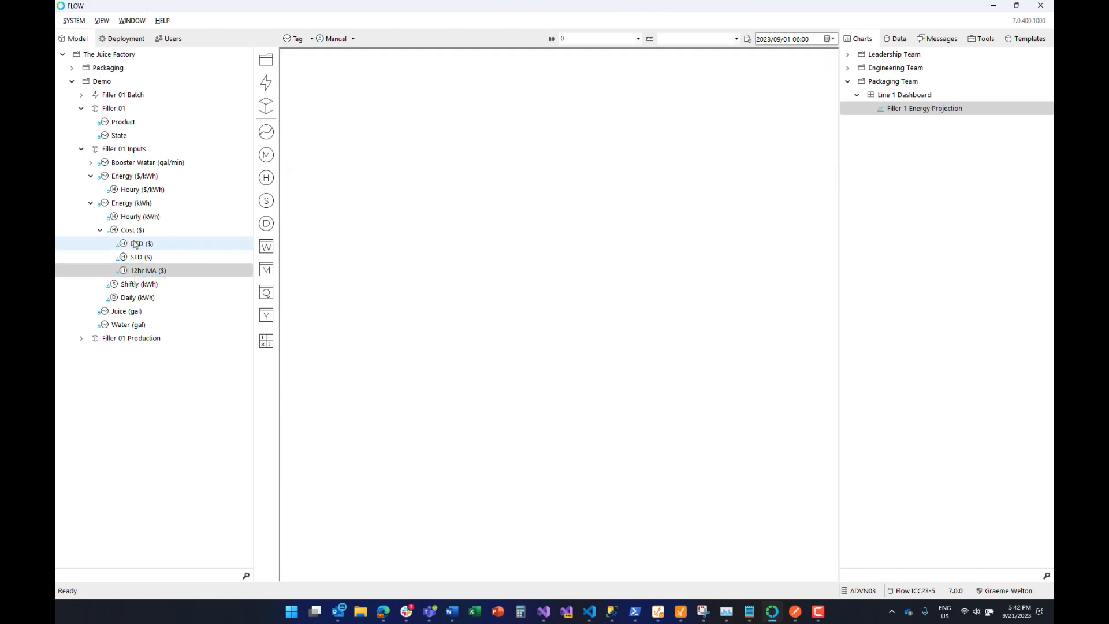
pyautogui.moveTo(135, 247); pyautogui.dragTo(351, 250)
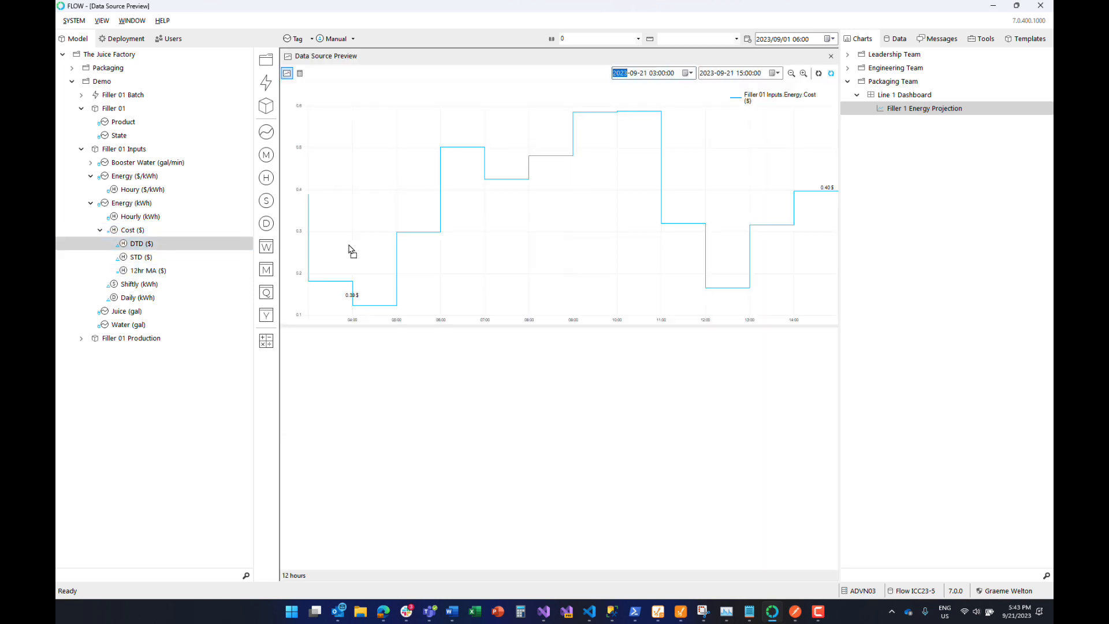
pyautogui.rightClick(376, 231)
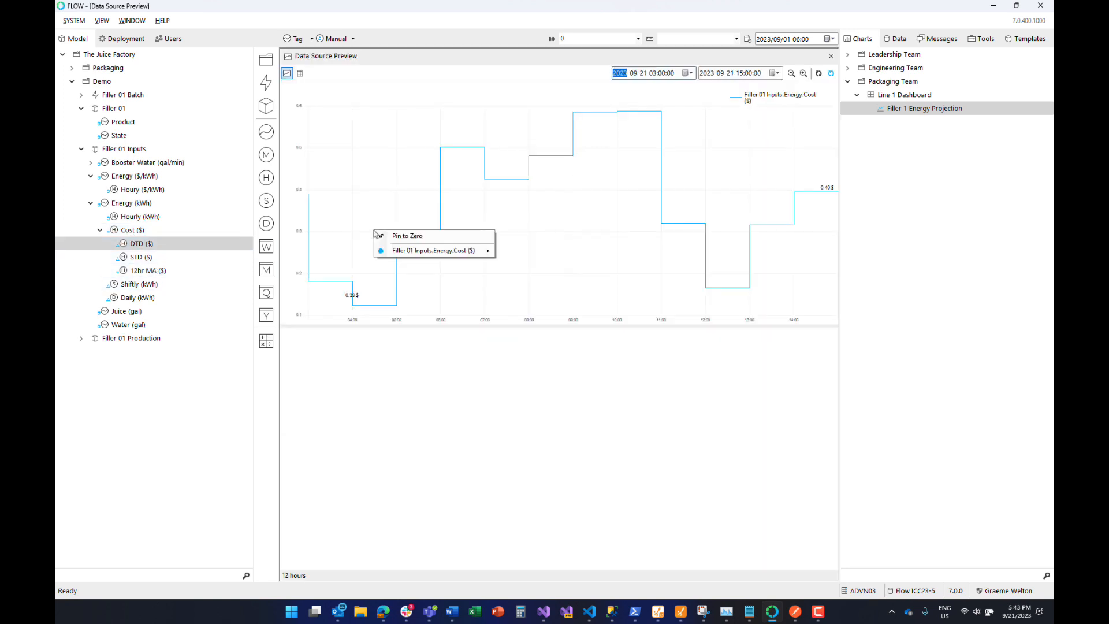
pyautogui.click(384, 236)
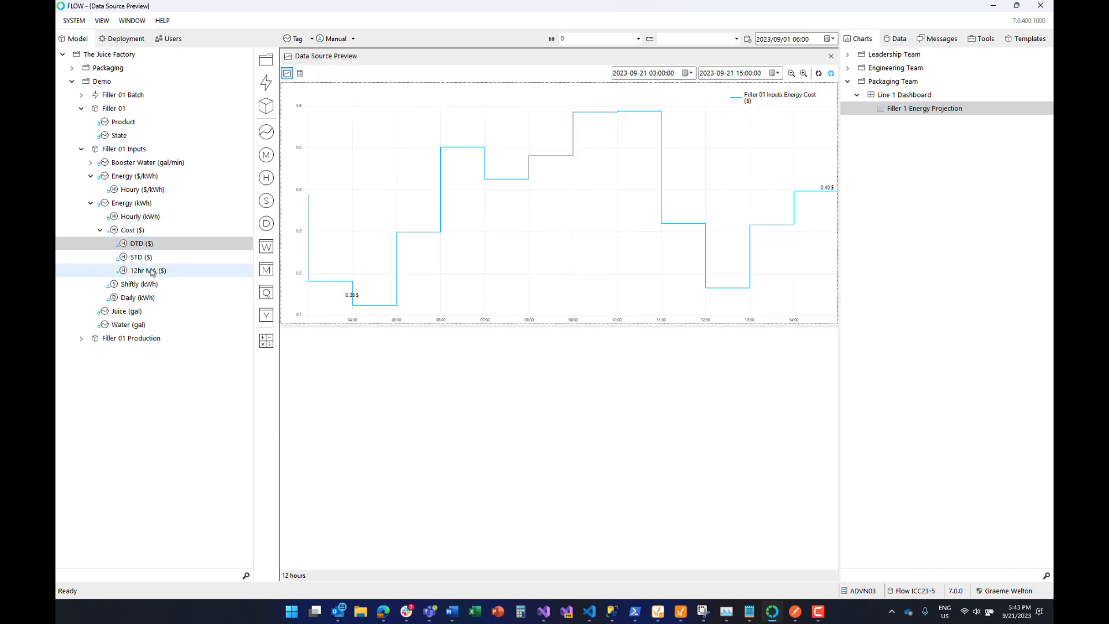
pyautogui.moveTo(148, 283); pyautogui.dragTo(470, 241)
pyautogui.rightClick(491, 206)
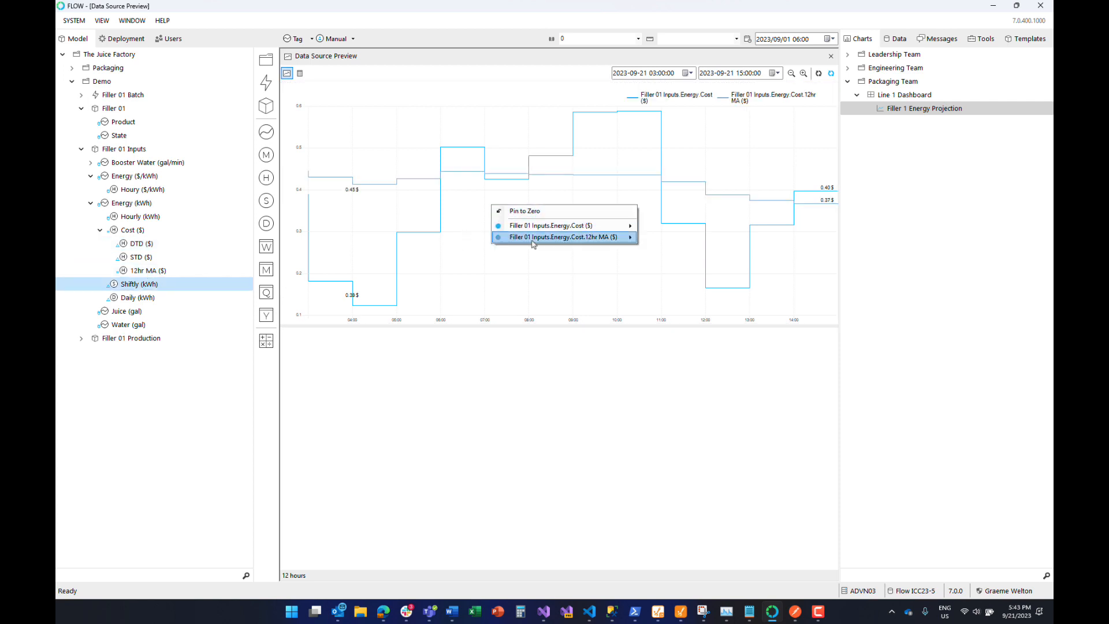
pyautogui.moveTo(620, 240)
pyautogui.moveTo(671, 263)
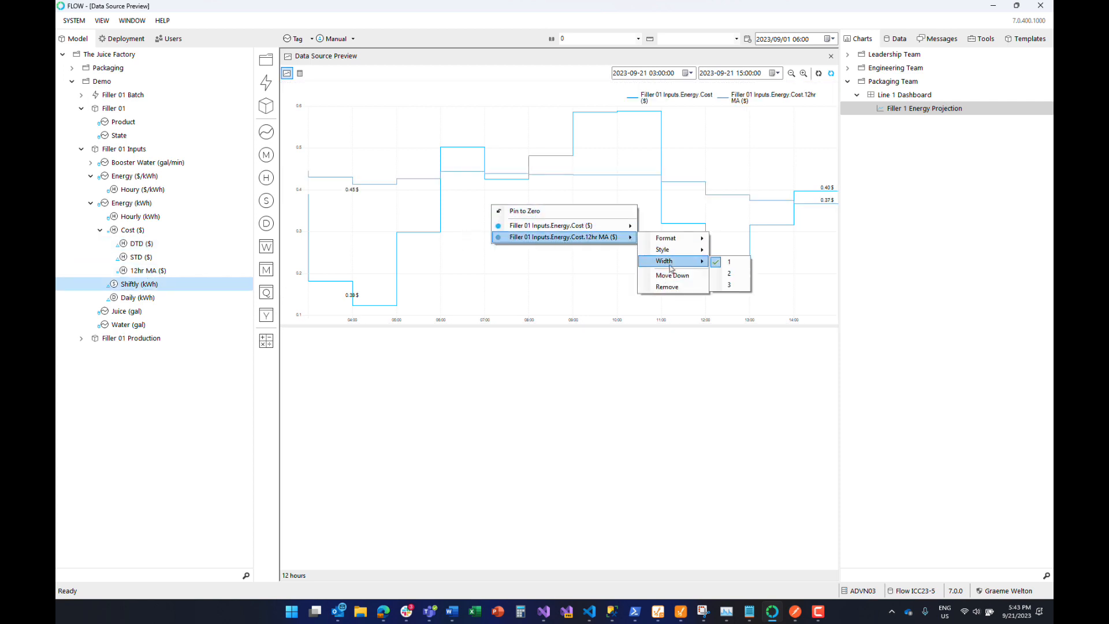
pyautogui.click(729, 282)
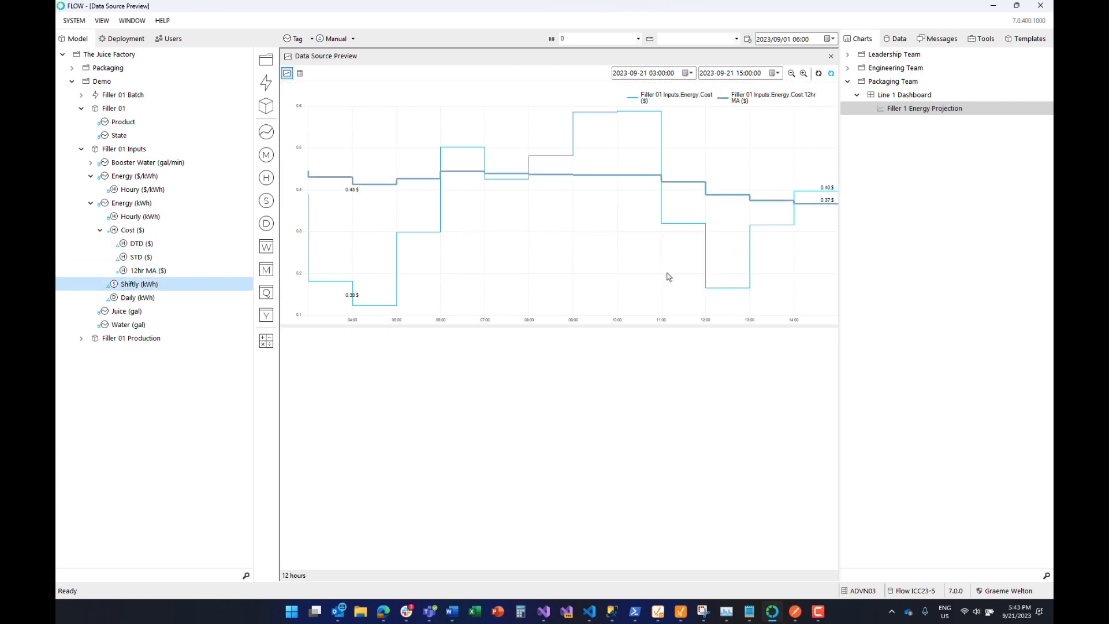
# Step: Widen the preview period to 4 days to compare the cost with its moving average, and close the preview
pyautogui.click(791, 74)
pyautogui.click(791, 73)
pyautogui.click(791, 74)
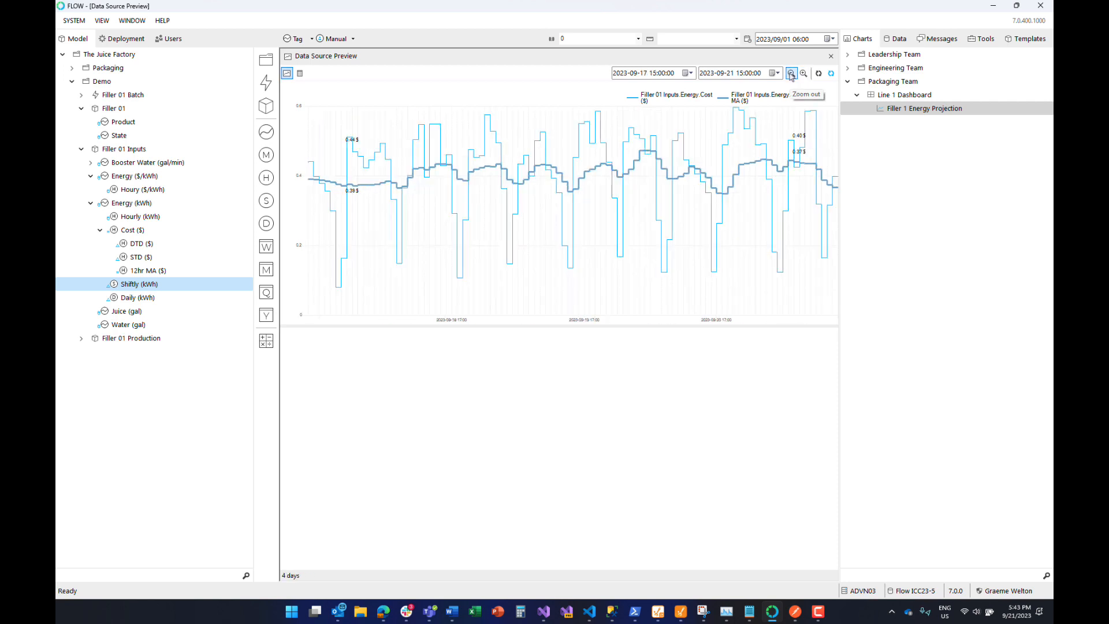
pyautogui.click(832, 57)
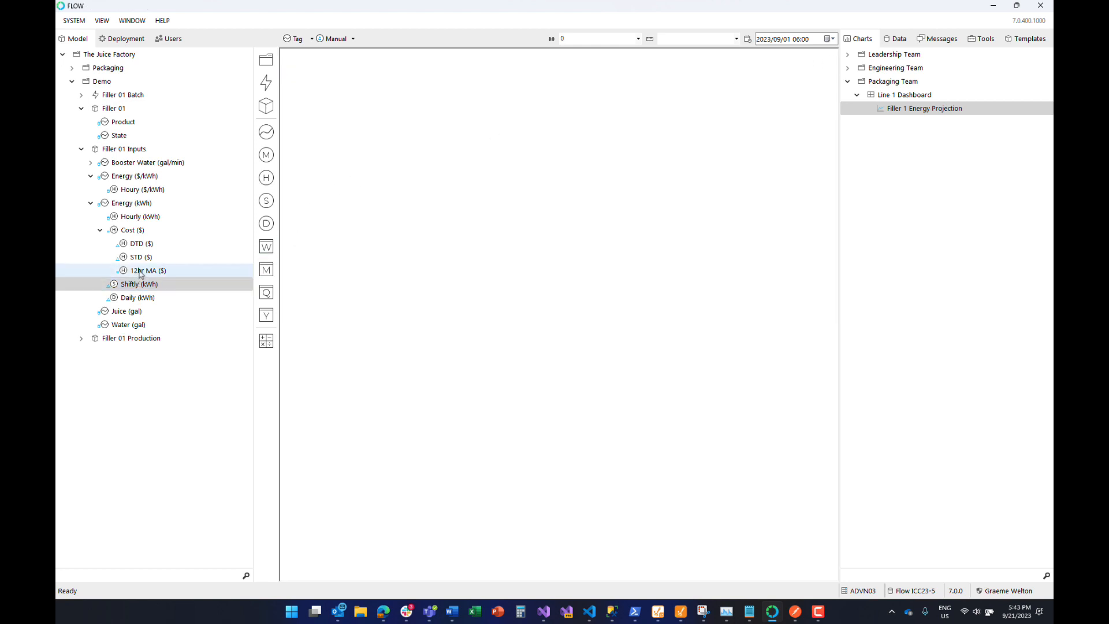
# Step: Create a calculated measure named Projected ($) from 12hr MA ($) under Cost, and set its projection to 24 hours
pyautogui.moveTo(139, 273); pyautogui.dragTo(266, 344)
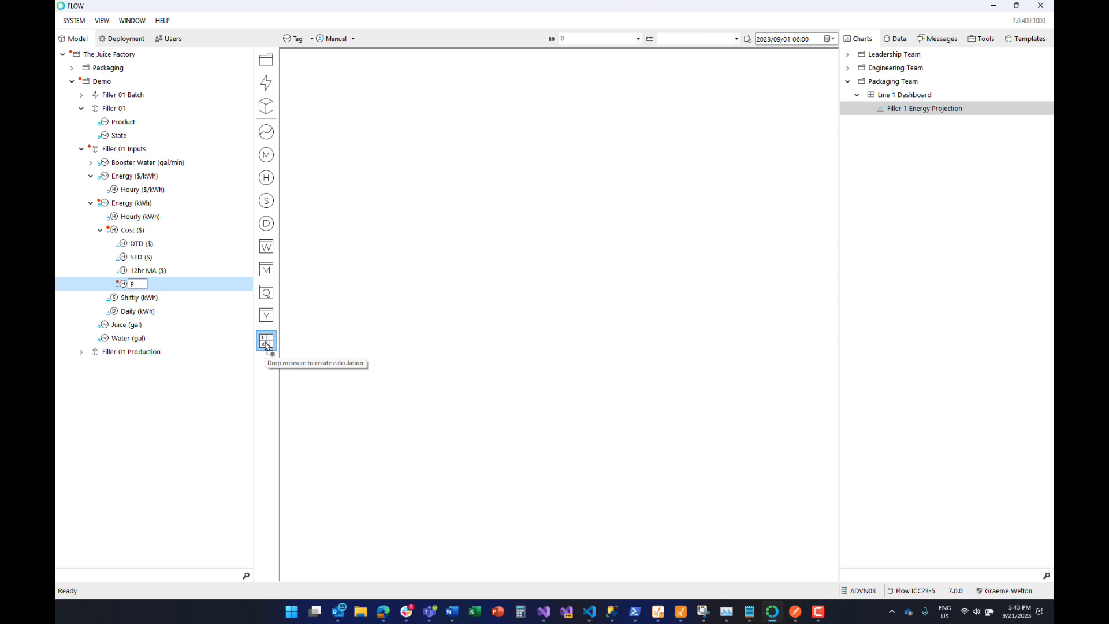
pyautogui.write('jected ($)')
pyautogui.press('Return')
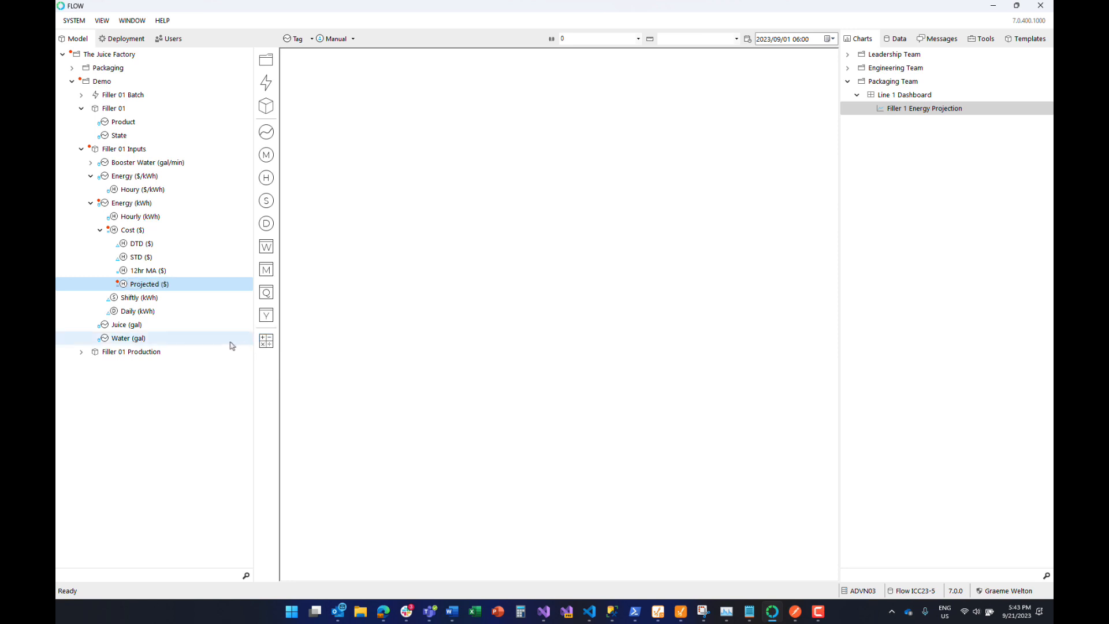
pyautogui.doubleClick(137, 284)
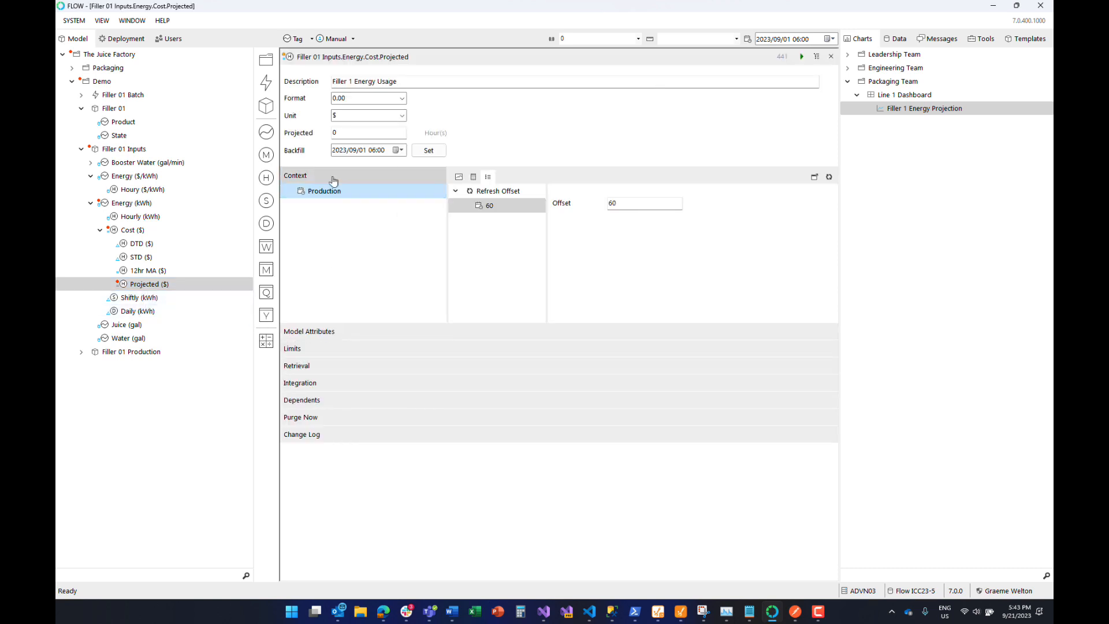
pyautogui.click(328, 133)
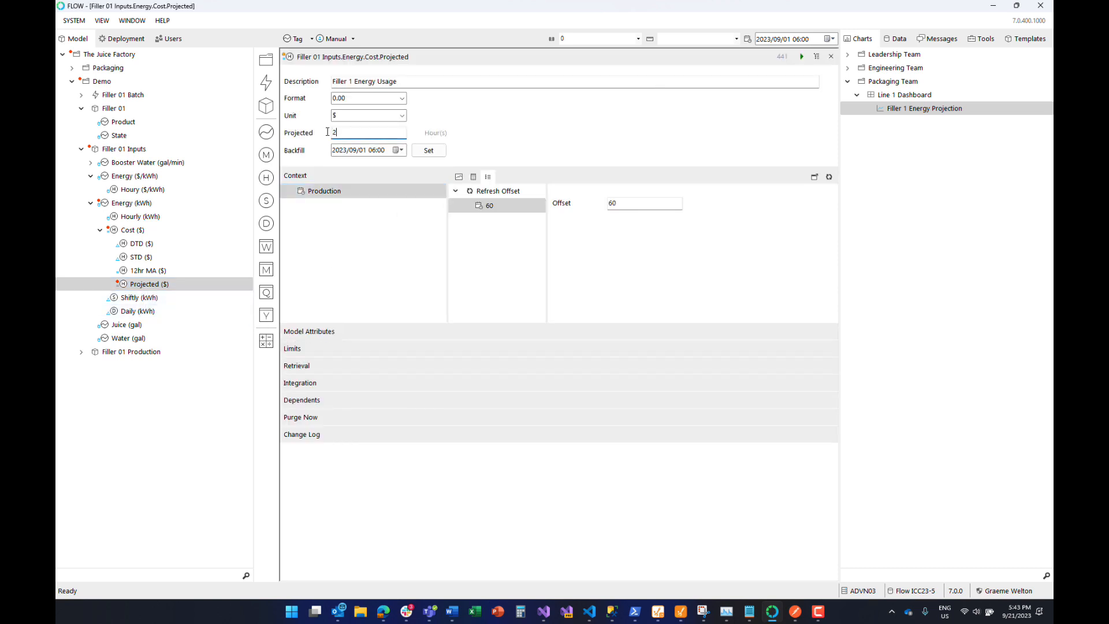
# Step: Set the Projected measure's 12hr MA ($) dependency to Previous period with a relative end of 24
pyautogui.click(345, 365)
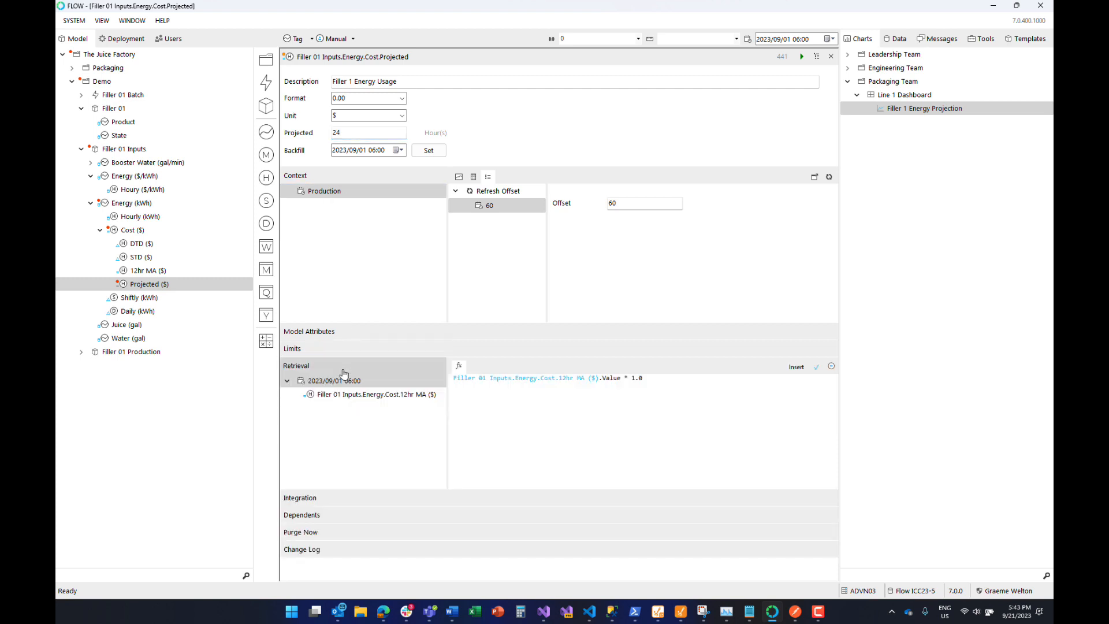
pyautogui.click(420, 399)
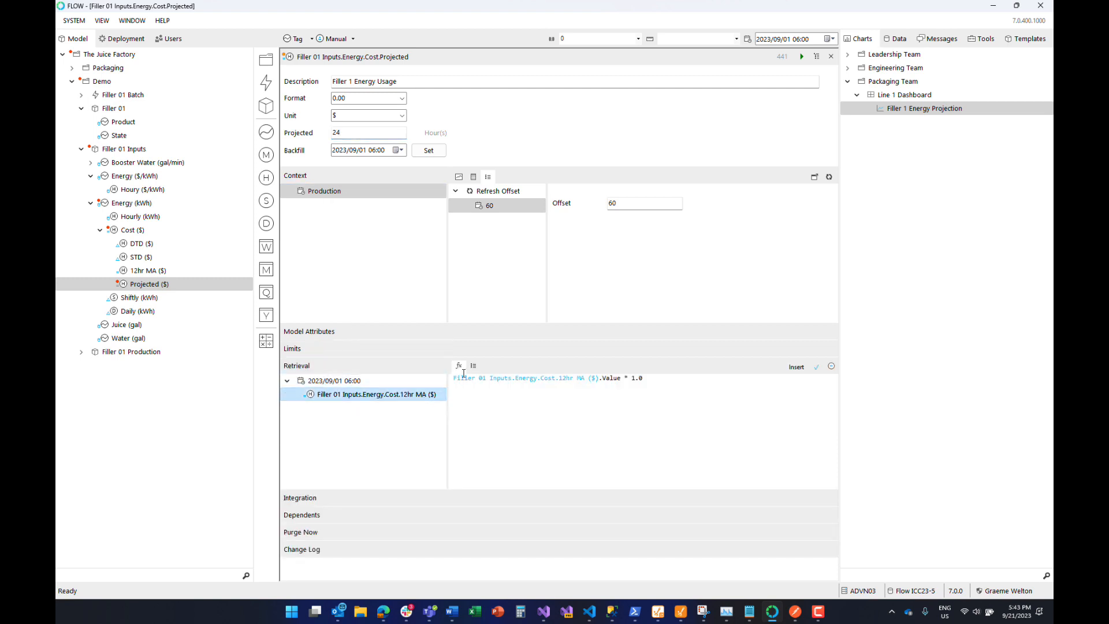
pyautogui.click(474, 367)
pyautogui.click(521, 392)
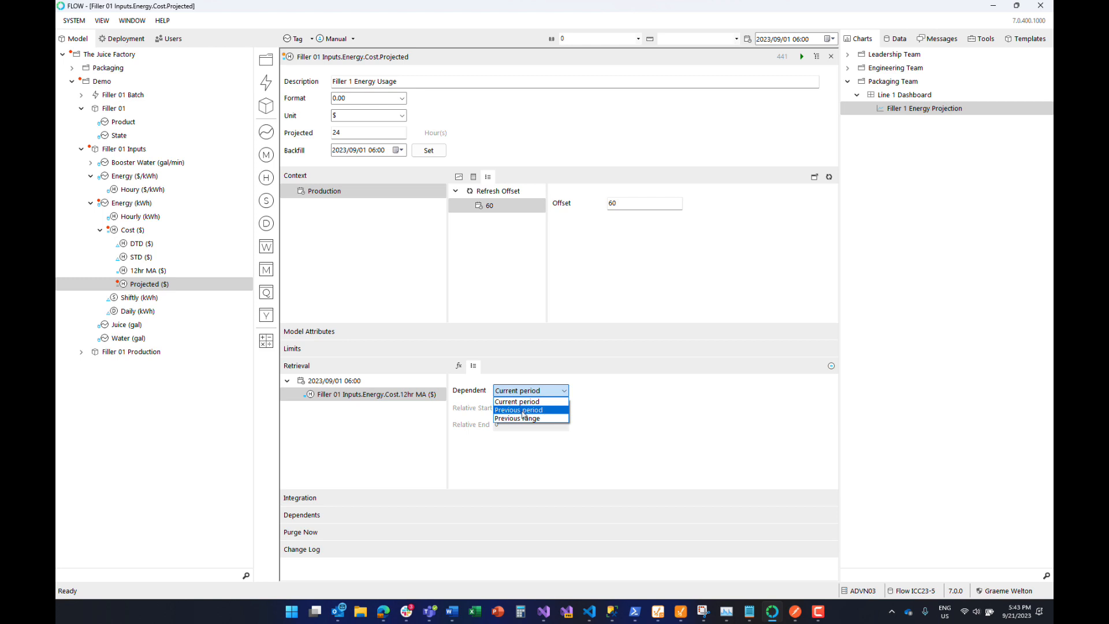
pyautogui.click(524, 410)
pyautogui.click(505, 424)
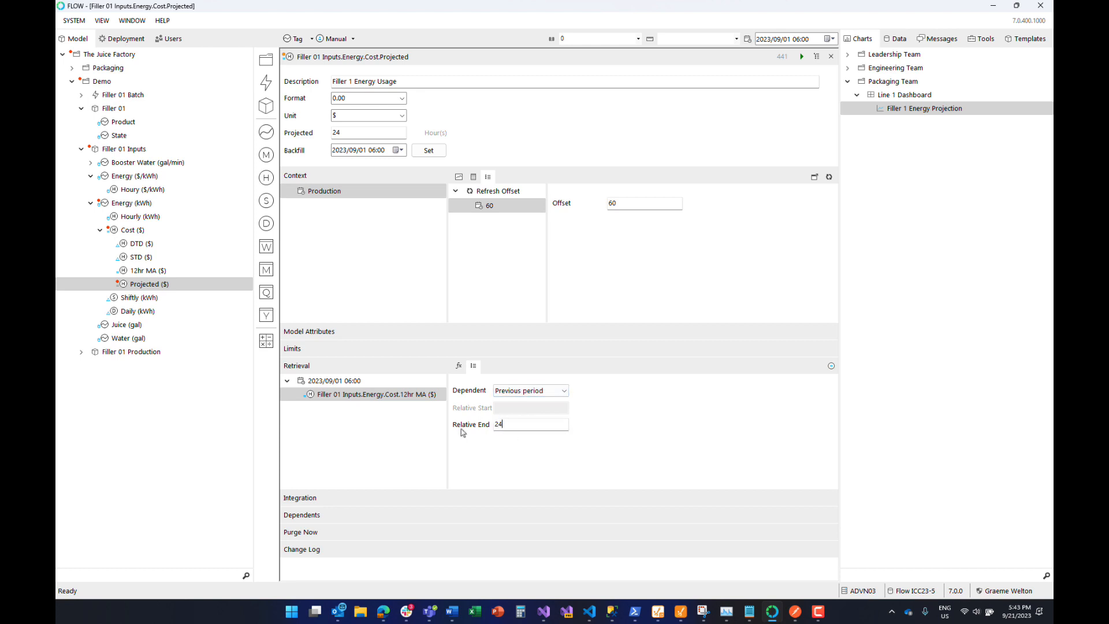
pyautogui.write('24')
pyautogui.press('Return')
# Step: Replace the Projected formula with 12hr MA ($)[-24].Value, deploy the measure, and refresh its trend
pyautogui.click(460, 366)
pyautogui.moveTo(659, 379); pyautogui.dragTo(455, 379)
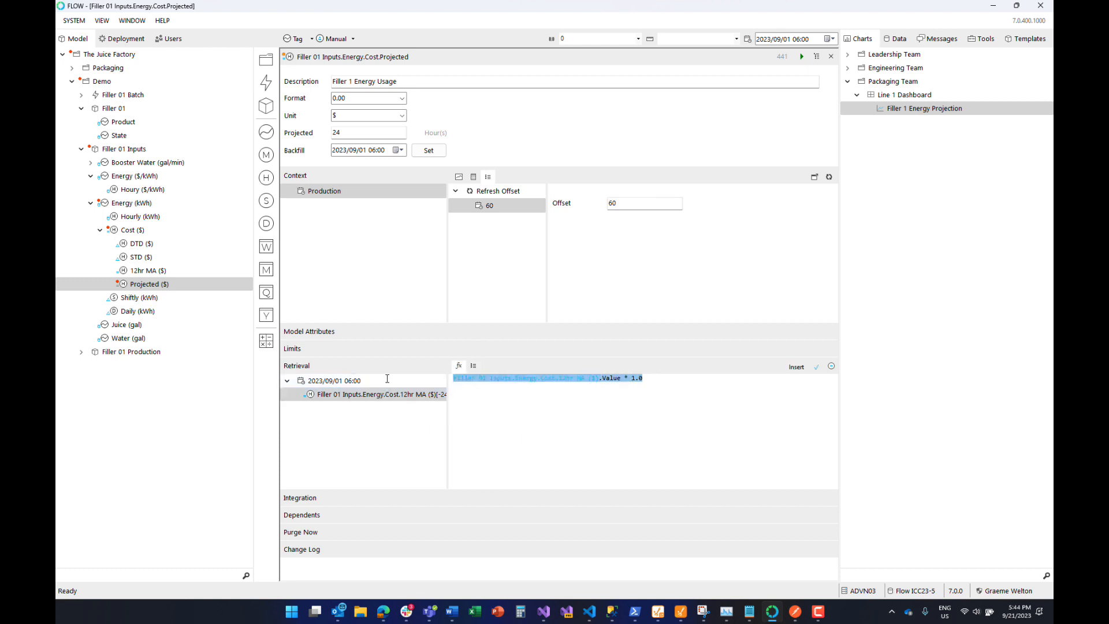
pyautogui.moveTo(376, 394); pyautogui.dragTo(520, 379)
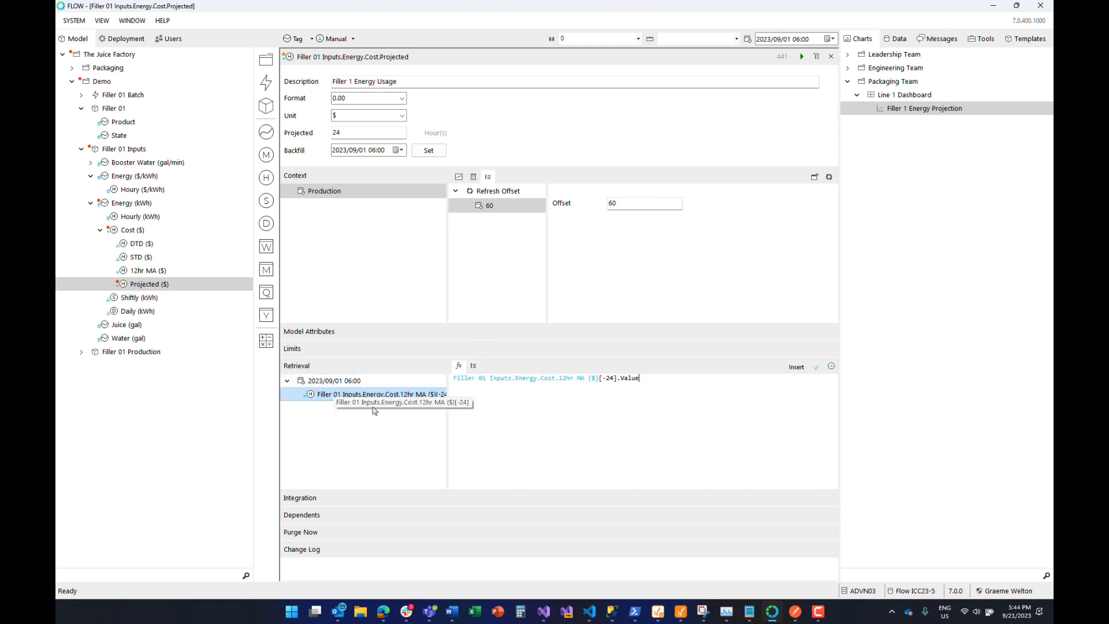
pyautogui.click(816, 367)
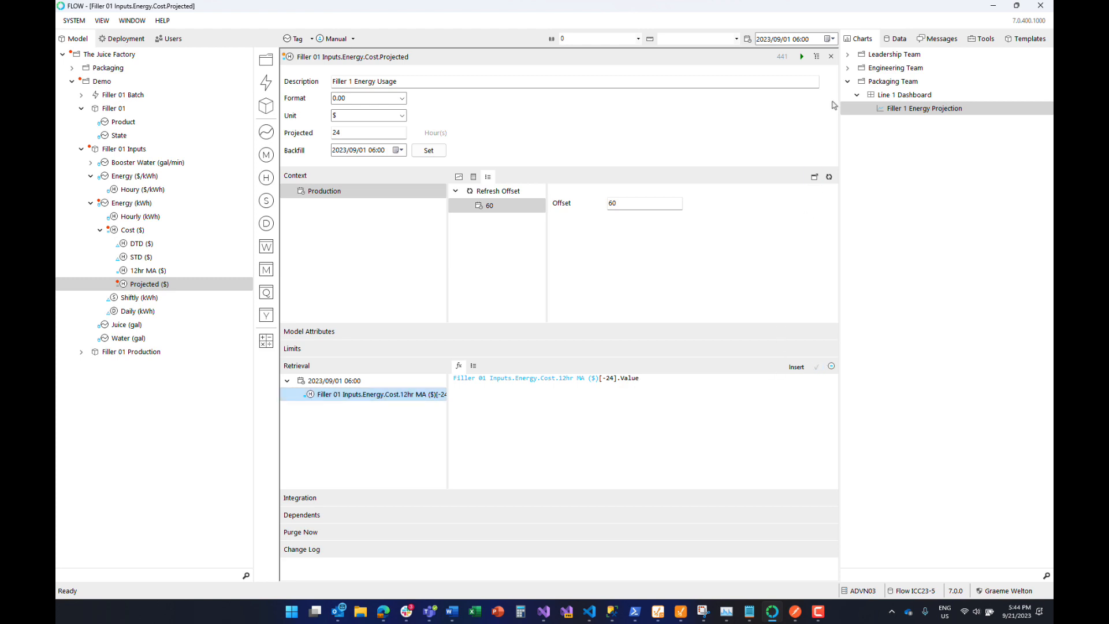
pyautogui.click(802, 57)
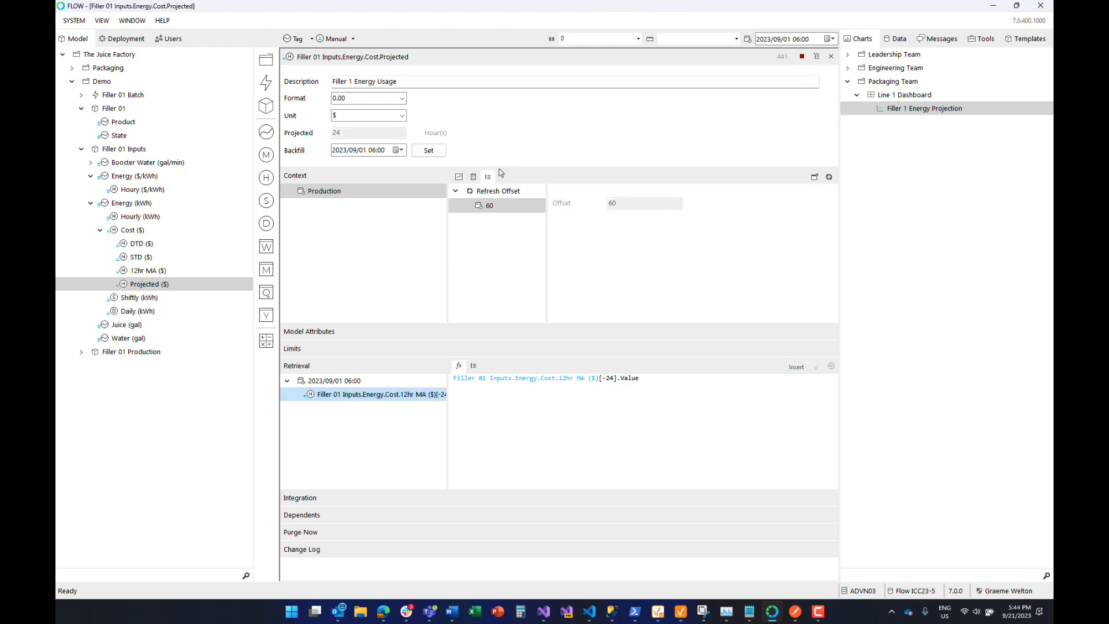
pyautogui.click(459, 177)
pyautogui.click(830, 178)
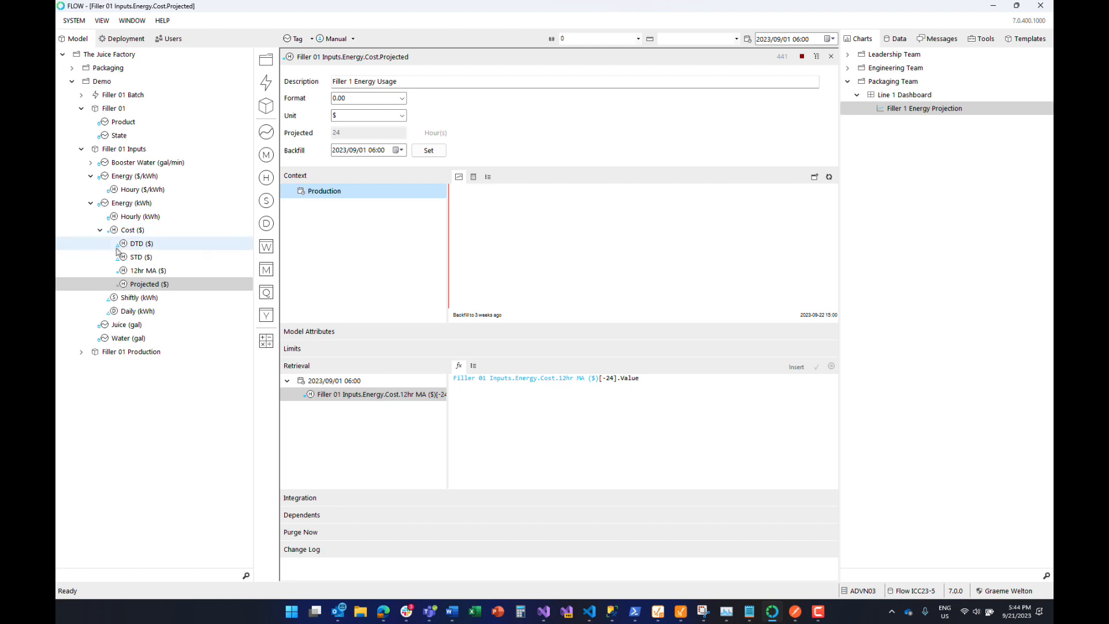
# Step: Add hourly STD ($) and DTD ($) measures beneath Projected ($) and deploy them, closing the Projected editor
pyautogui.click(139, 284)
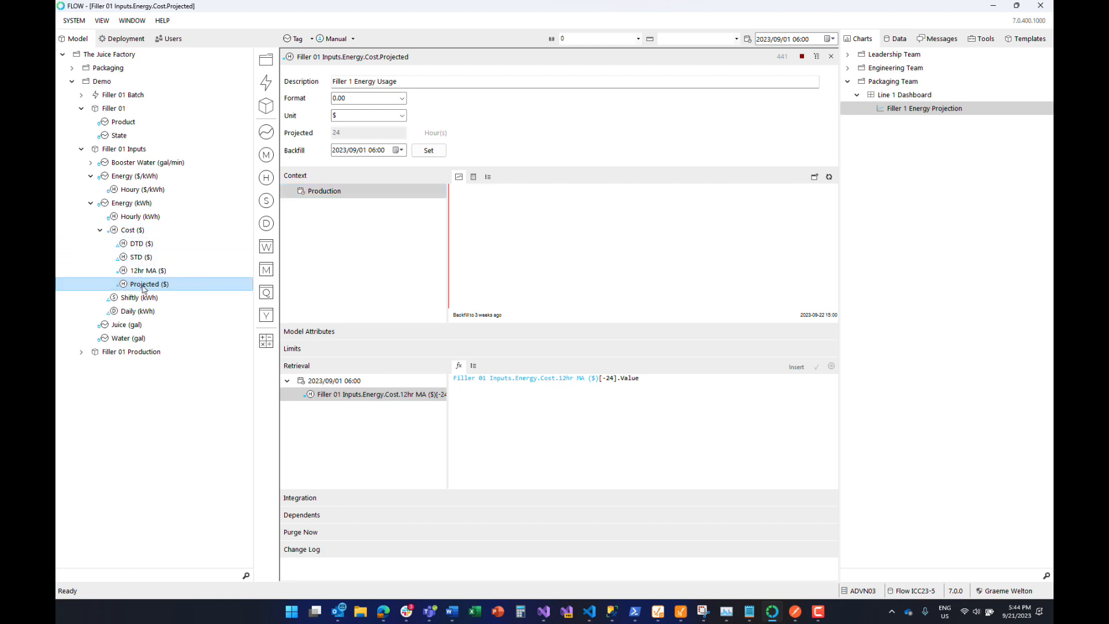
pyautogui.click(265, 179)
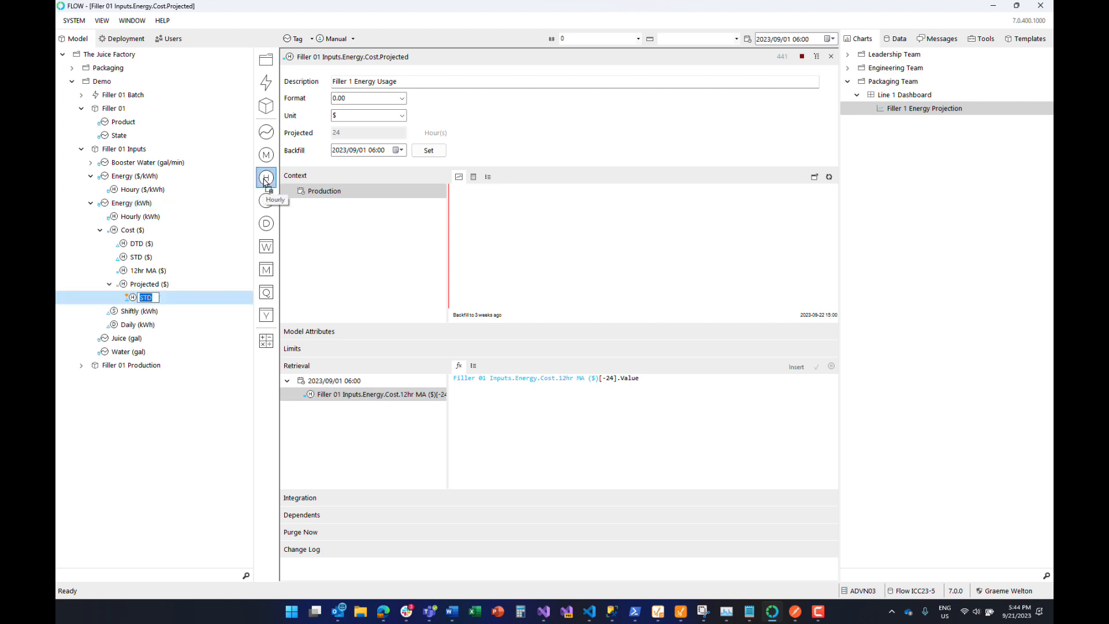
pyautogui.click(247, 204)
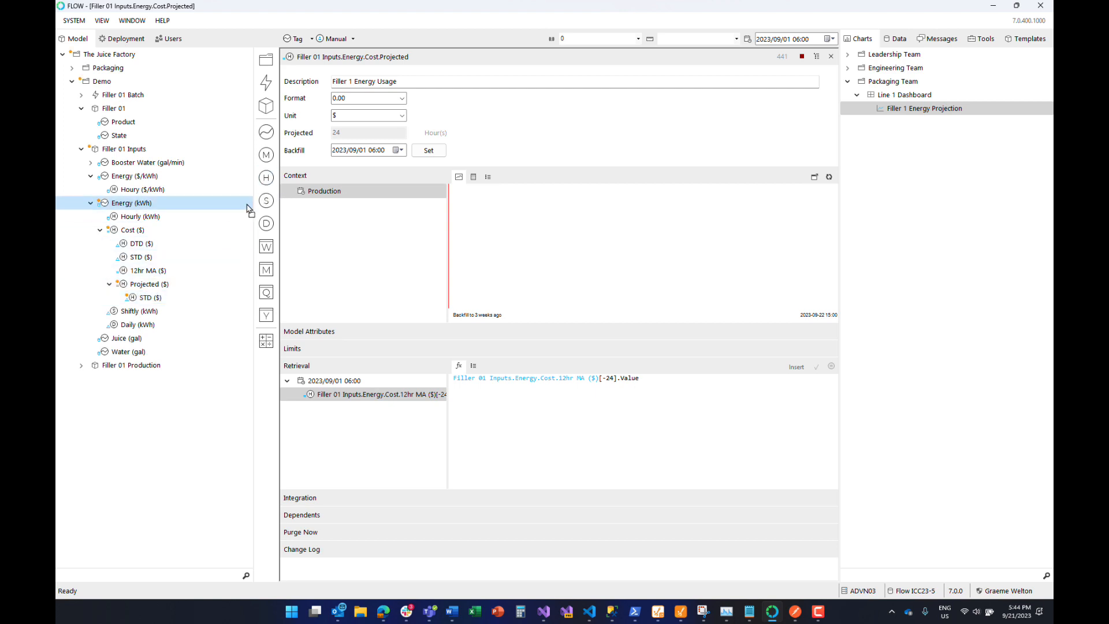
pyautogui.click(265, 178)
pyautogui.press('Return')
pyautogui.rightClick(154, 285)
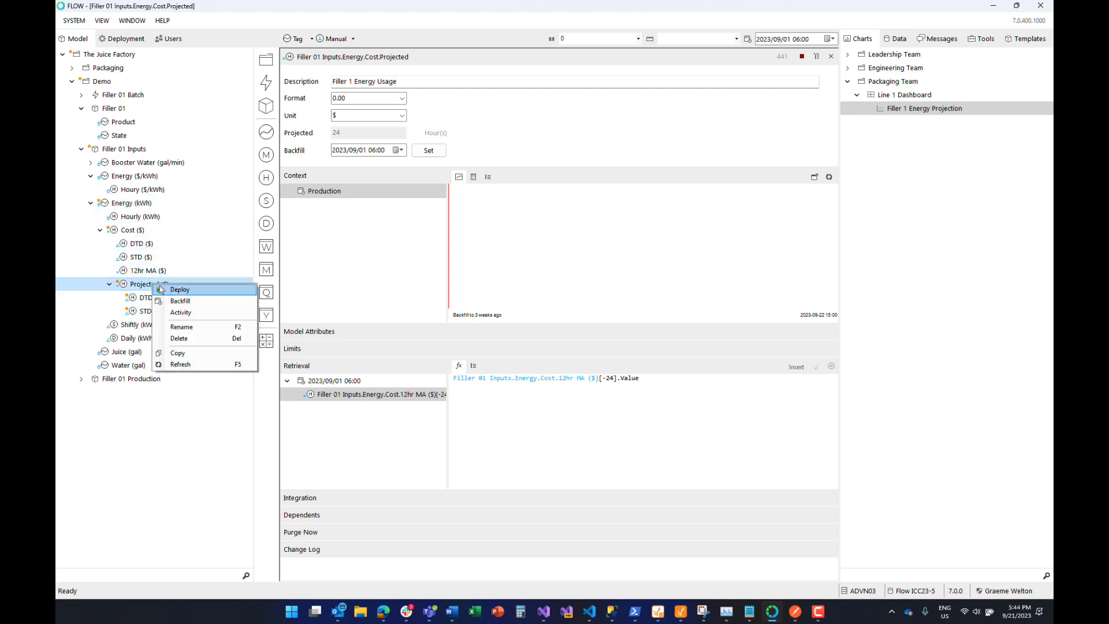
pyautogui.click(173, 292)
pyautogui.click(591, 342)
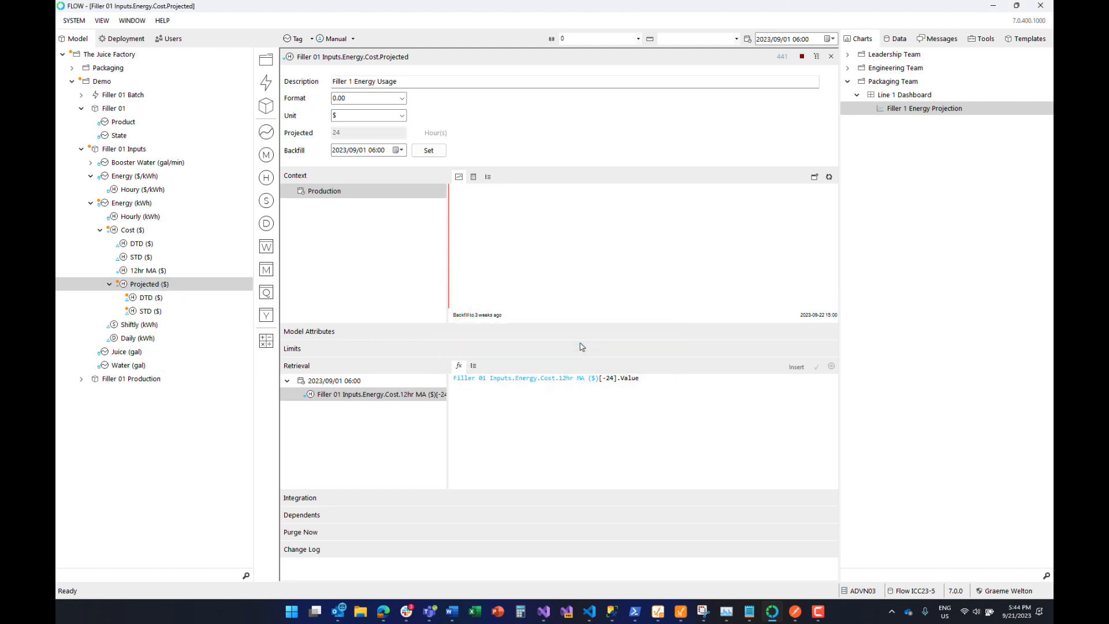
pyautogui.click(830, 177)
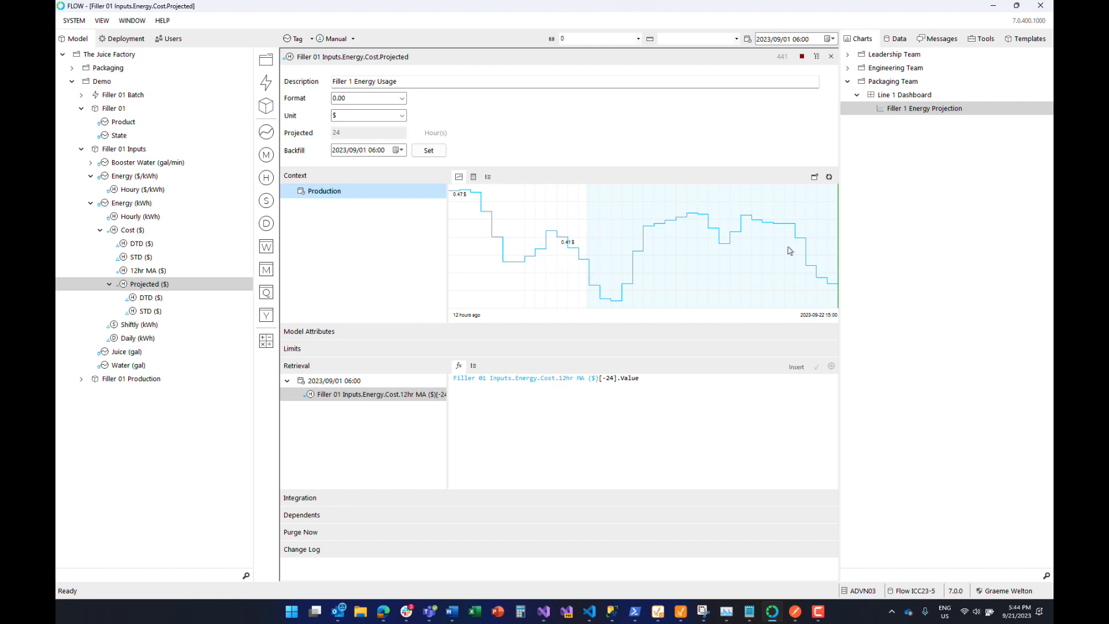
pyautogui.click(832, 56)
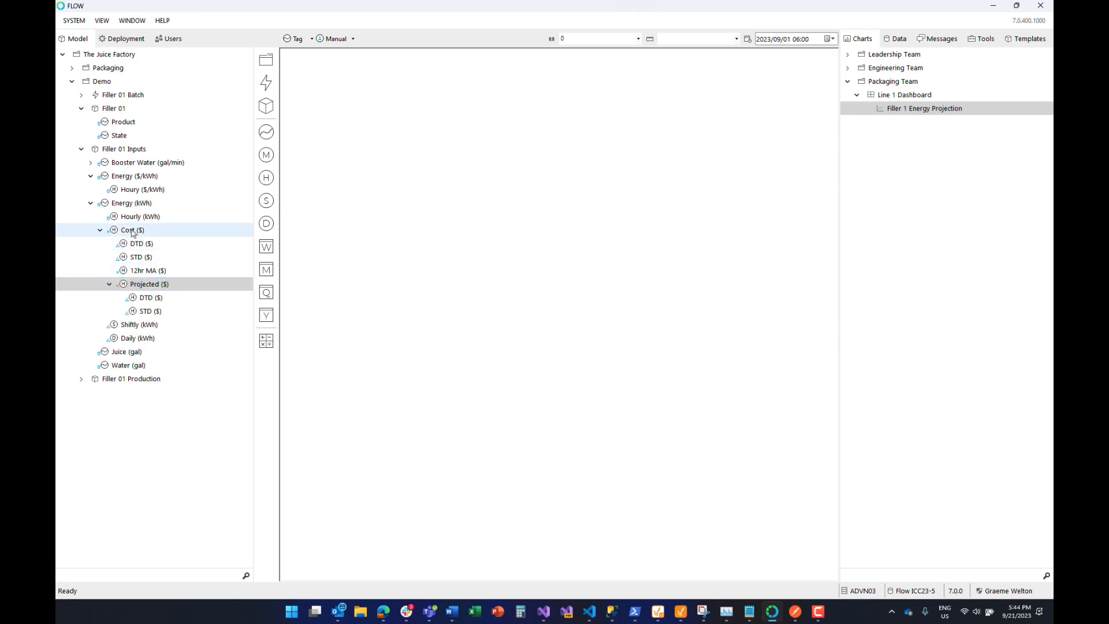
# Step: Preview 12hr MA ($) together with Projected ($) and set the Projected line's width to 3
pyautogui.moveTo(145, 270); pyautogui.dragTo(340, 224)
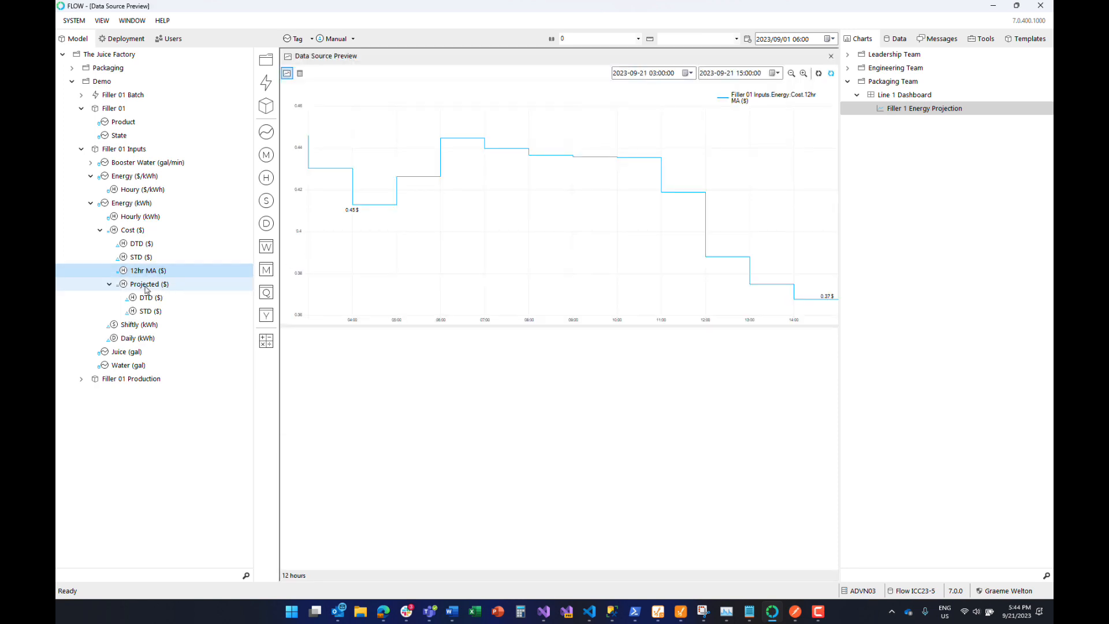
pyautogui.moveTo(147, 298); pyautogui.dragTo(450, 265)
pyautogui.rightClick(466, 245)
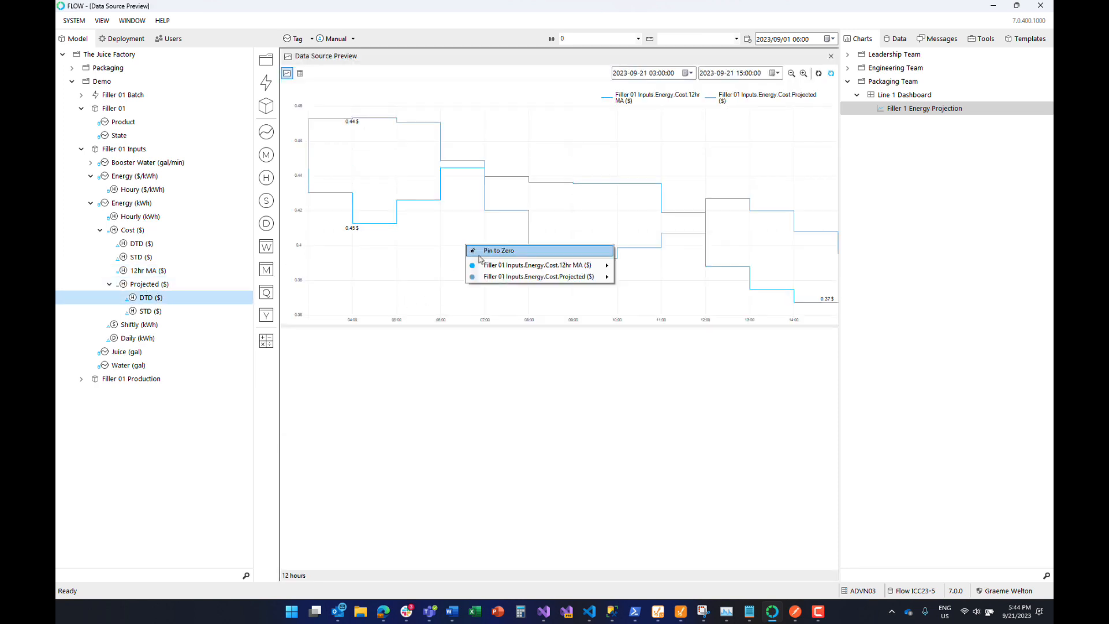
pyautogui.moveTo(499, 278)
pyautogui.moveTo(631, 302)
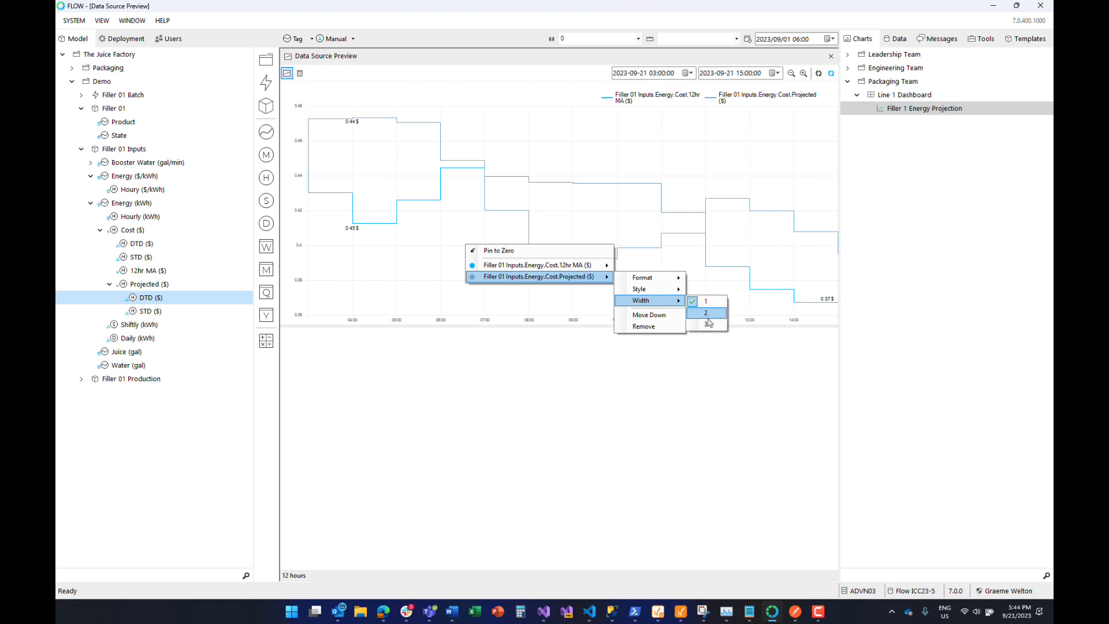
pyautogui.click(708, 326)
# Step: Widen the preview period to 4 days and plot Projected DTD ($) in a separate lower pane, closing the preview when done
pyautogui.click(791, 74)
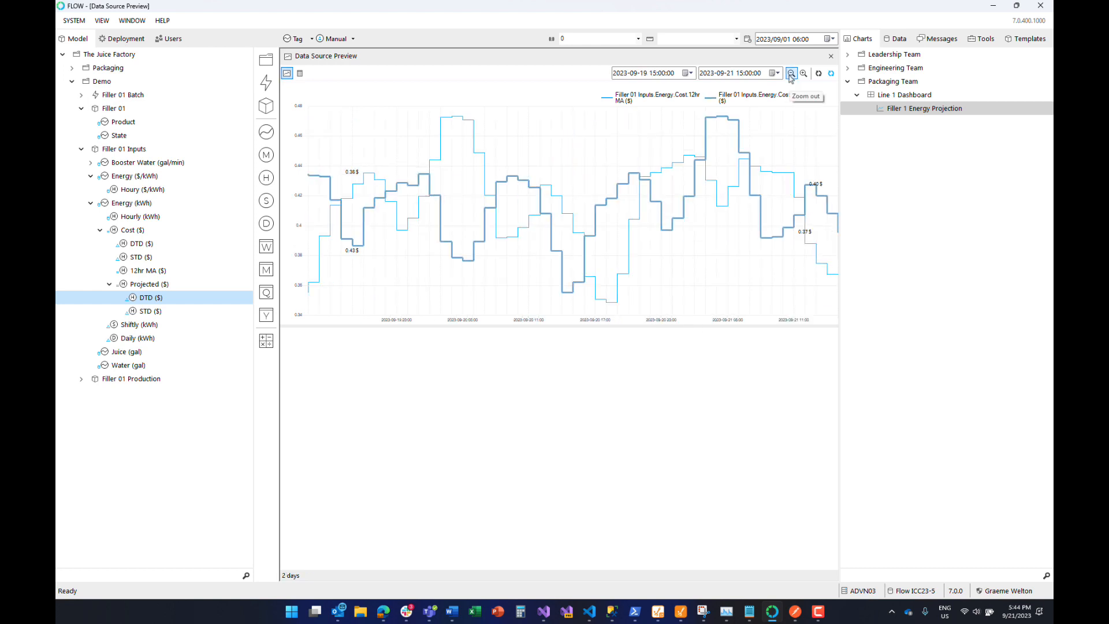
pyautogui.click(791, 73)
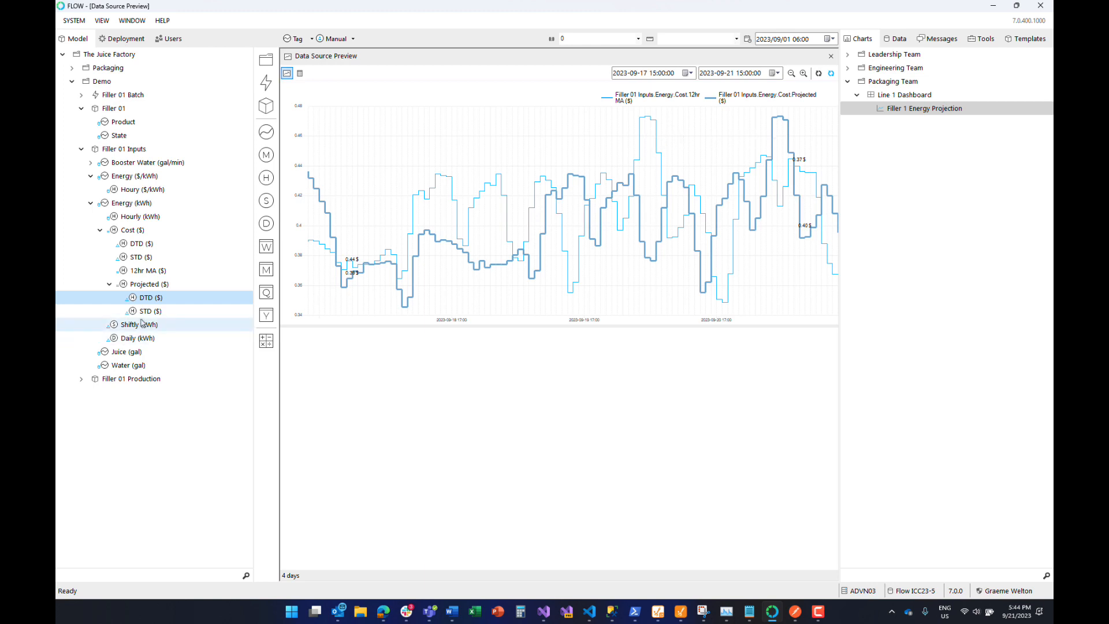
pyautogui.moveTo(145, 299); pyautogui.dragTo(467, 422)
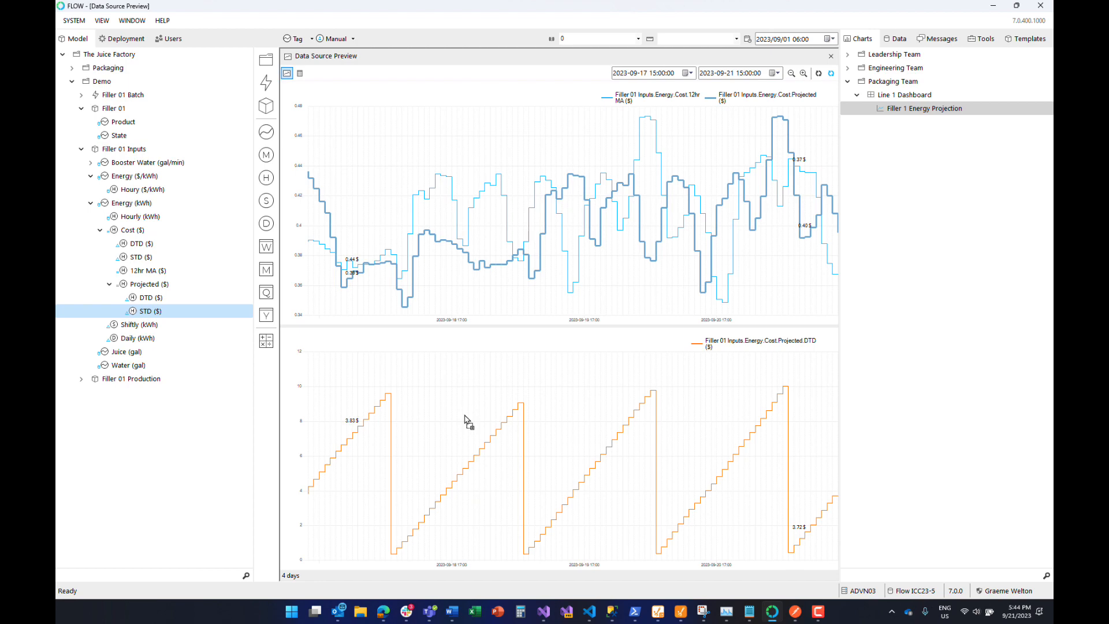
pyautogui.click(830, 57)
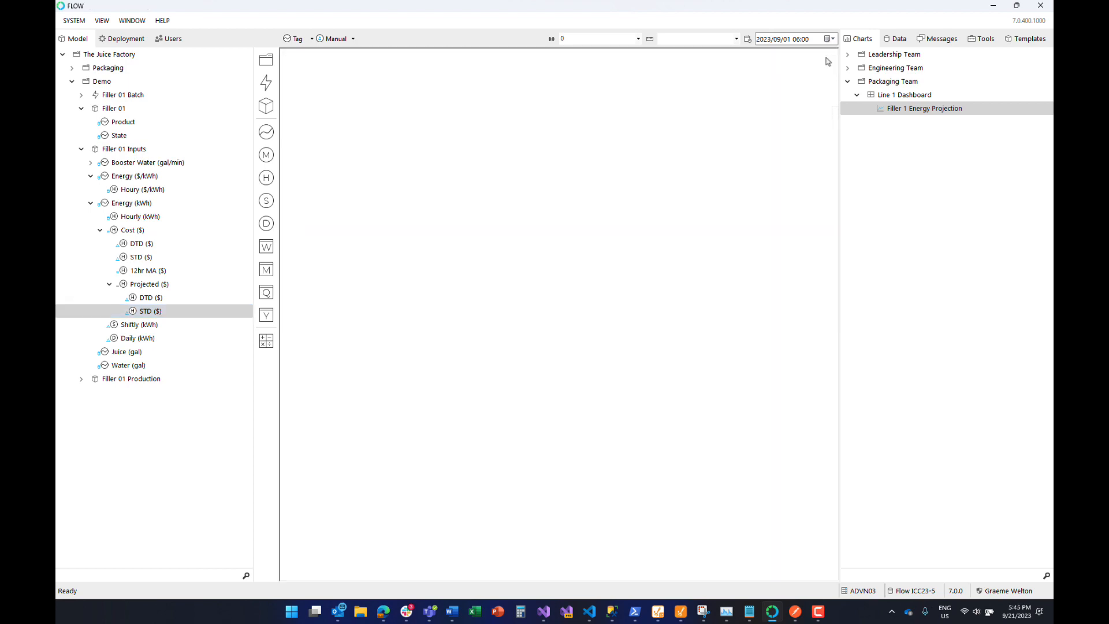
# Step: Open the Filler 1 Energy Projection chart for editing and add the Projected DTD ($) measure as a series on its axis
pyautogui.click(896, 110)
pyautogui.doubleClick(896, 110)
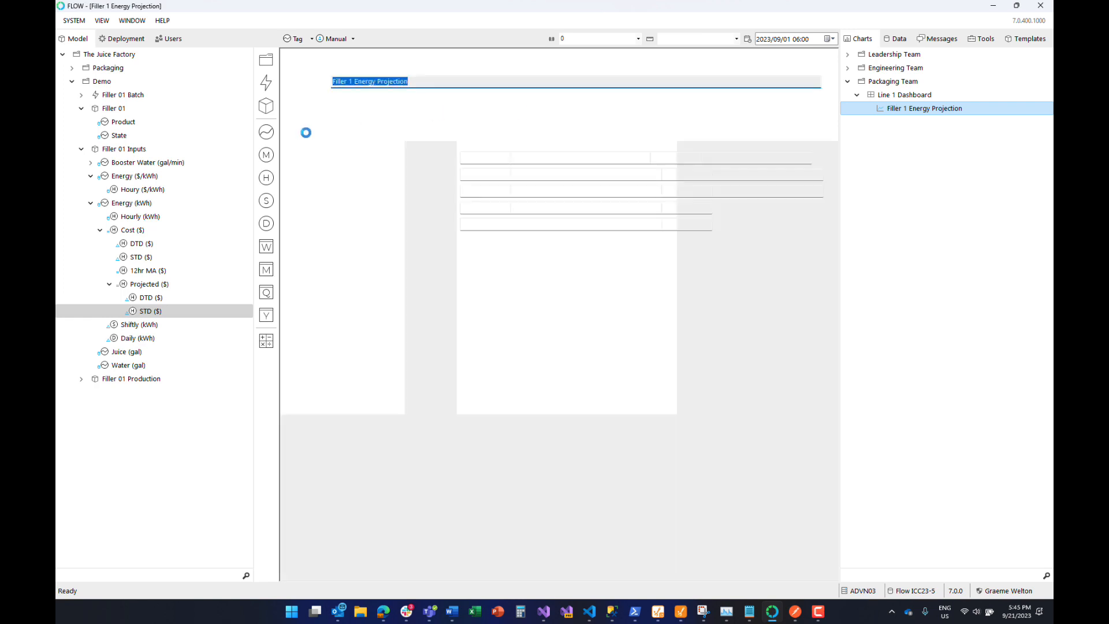
pyautogui.click(357, 138)
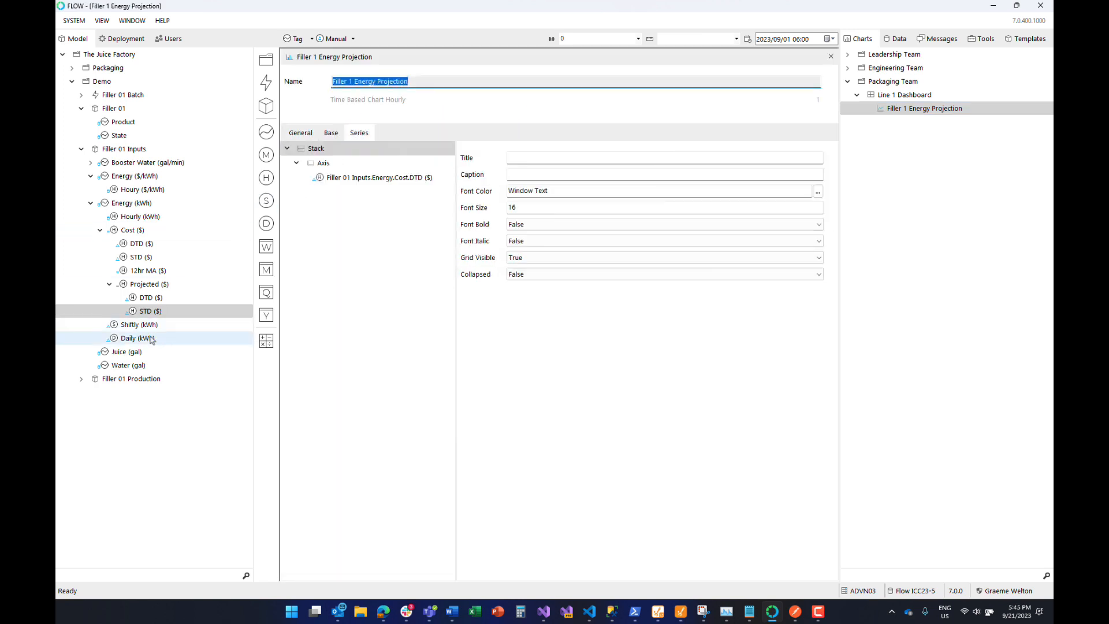
pyautogui.moveTo(147, 284); pyautogui.dragTo(324, 168)
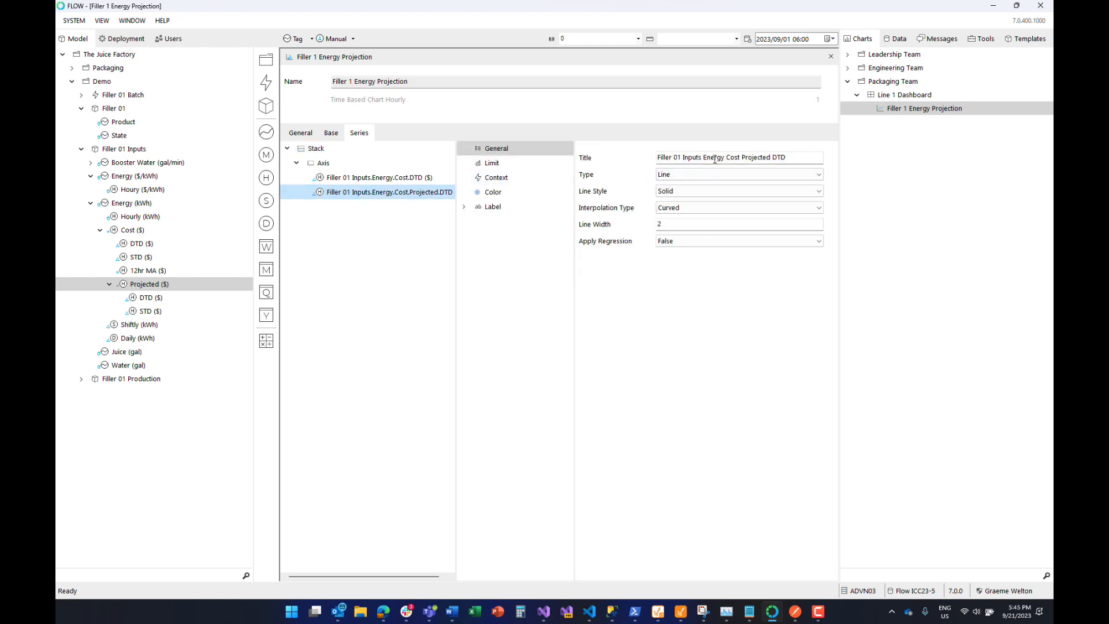
# Step: Title the projected series Energy Cost Projected and set its line style to Dash
pyautogui.moveTo(705, 158); pyautogui.dragTo(607, 161)
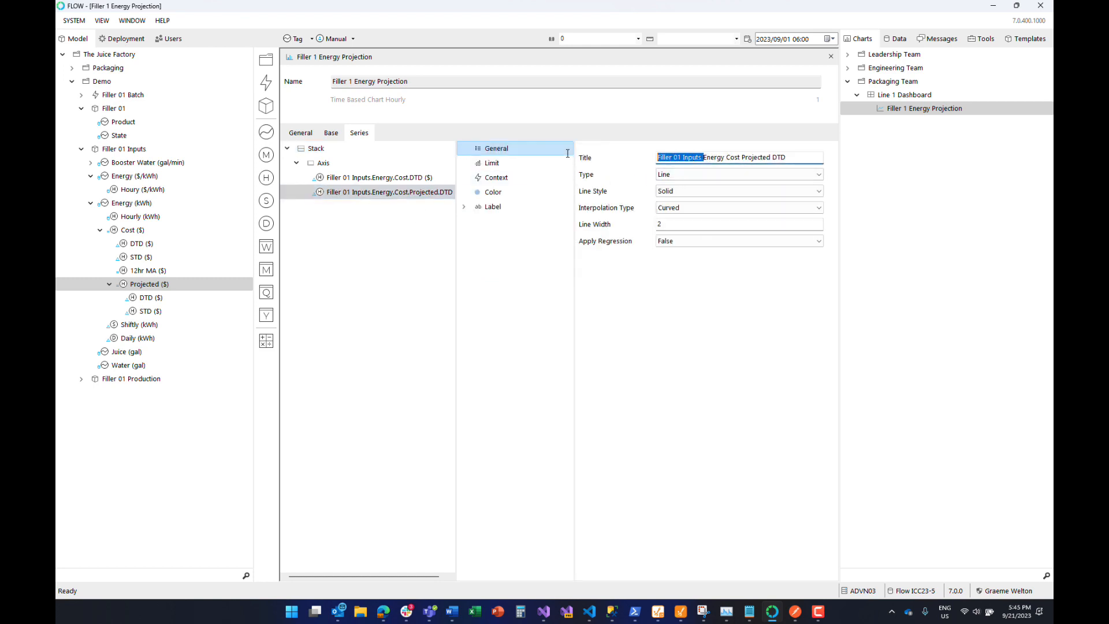
pyautogui.press('BackSpace')
pyautogui.moveTo(729, 154); pyautogui.dragTo(783, 156)
pyautogui.press('BackSpace')
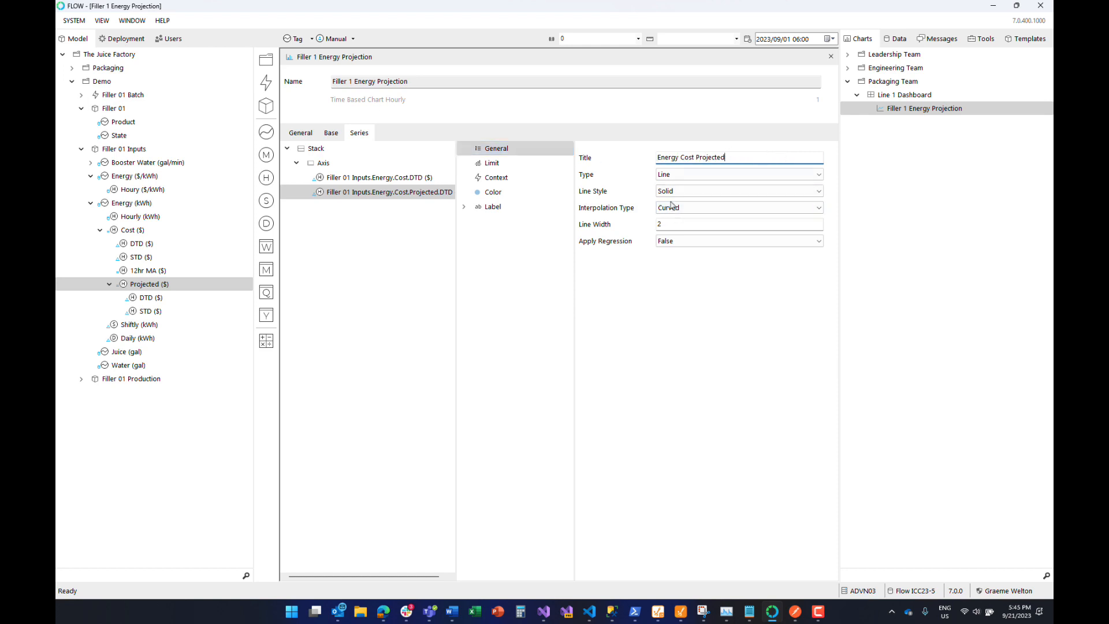
pyautogui.click(680, 176)
pyautogui.click(679, 176)
pyautogui.click(680, 192)
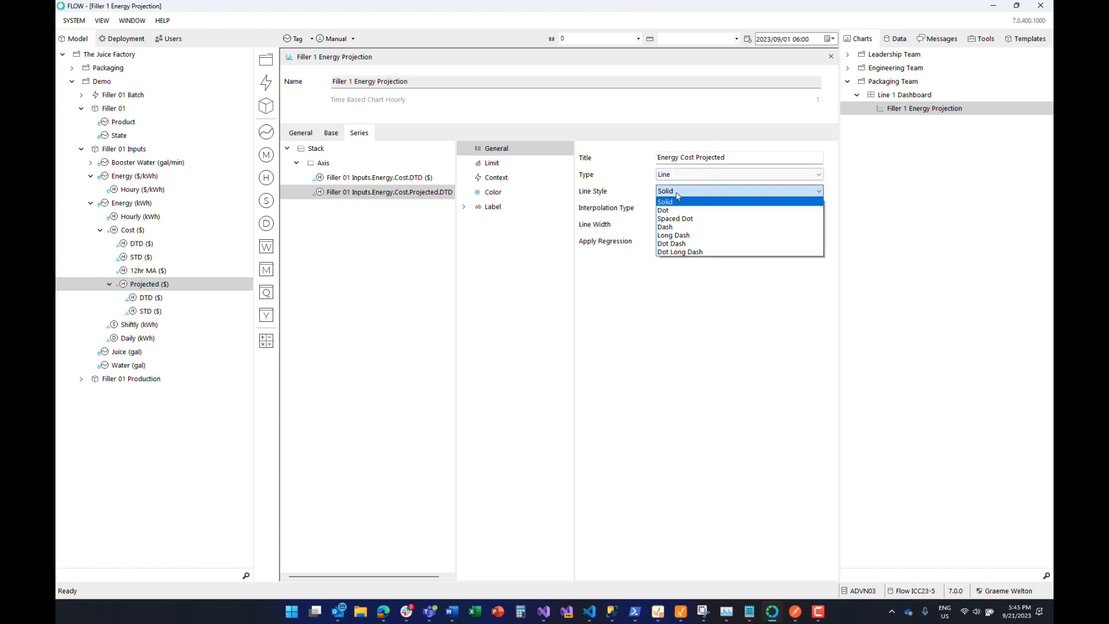
pyautogui.click(668, 226)
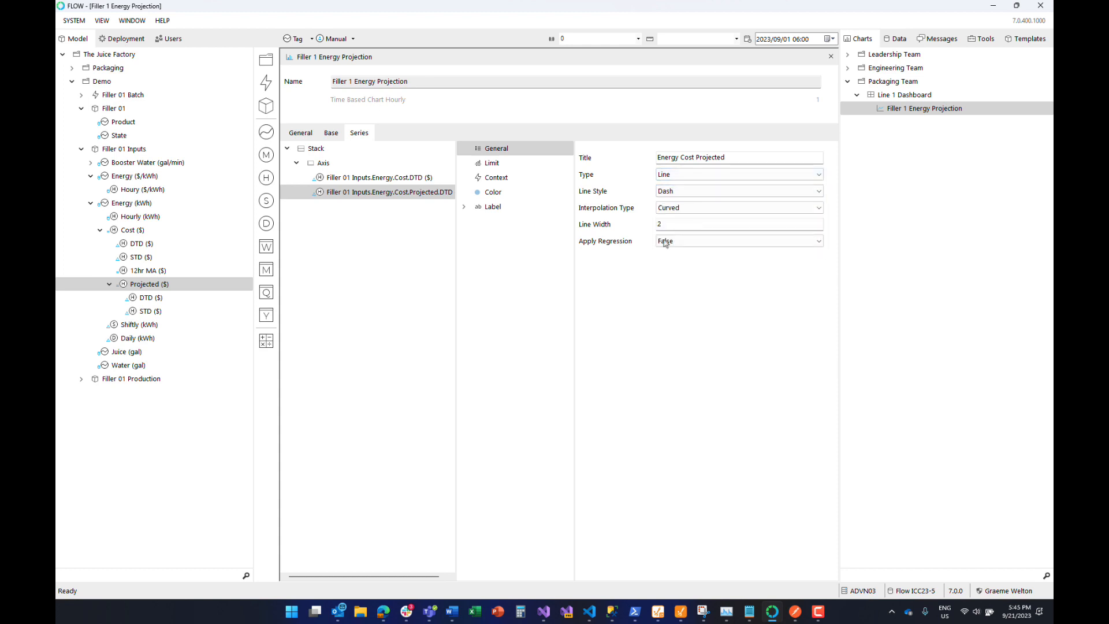
# Step: Set the projected series' label to display Last with font size 12
pyautogui.click(472, 211)
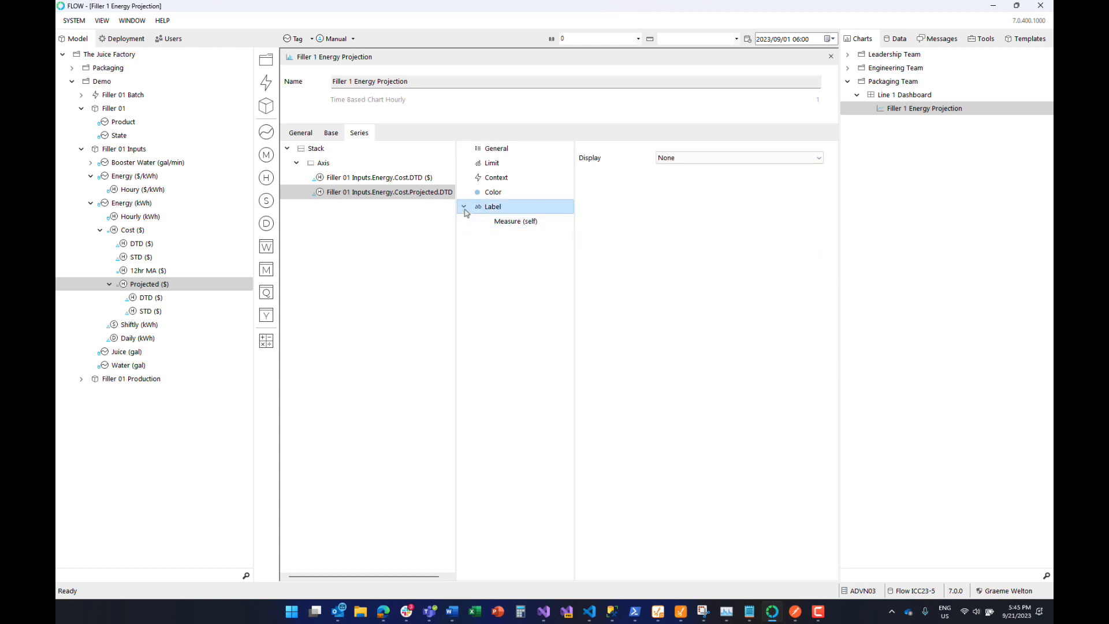
pyautogui.click(701, 159)
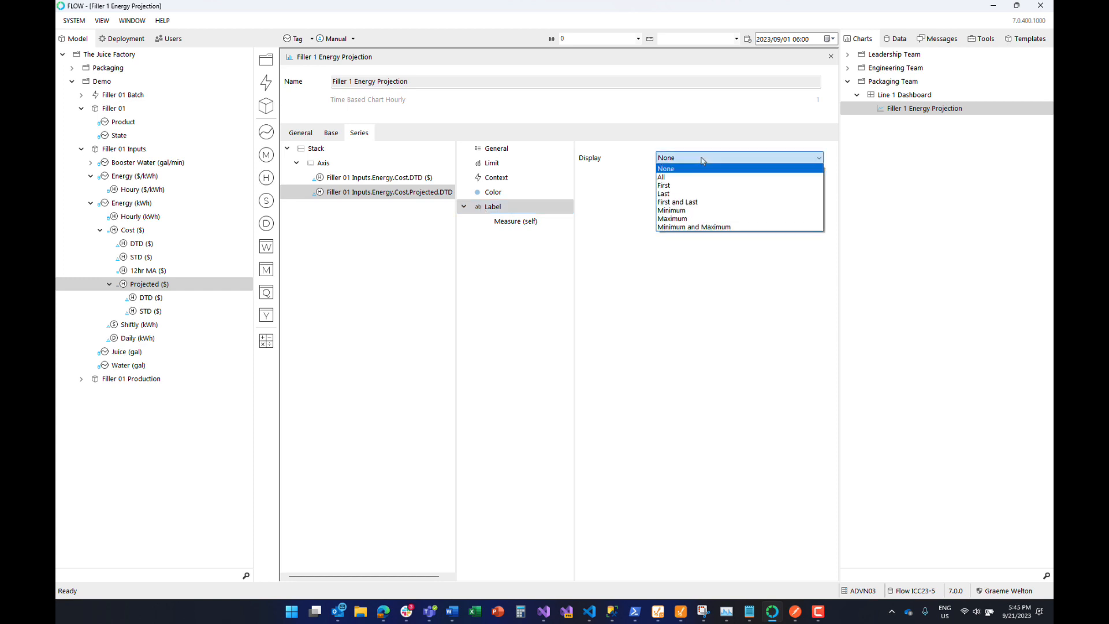
pyautogui.click(680, 194)
pyautogui.click(662, 191)
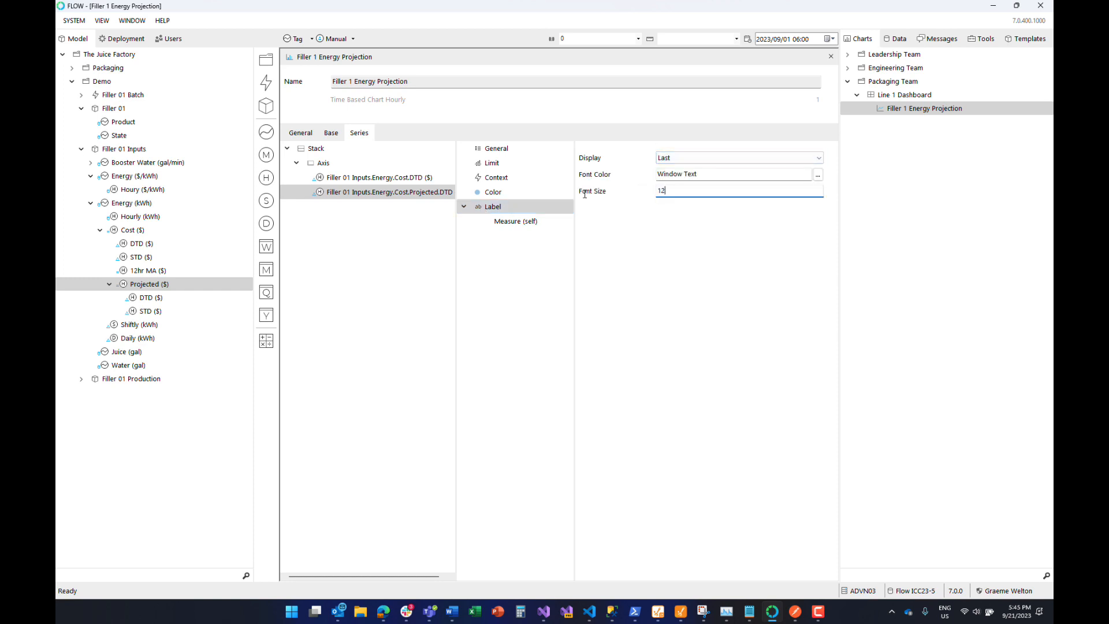
pyautogui.click(695, 175)
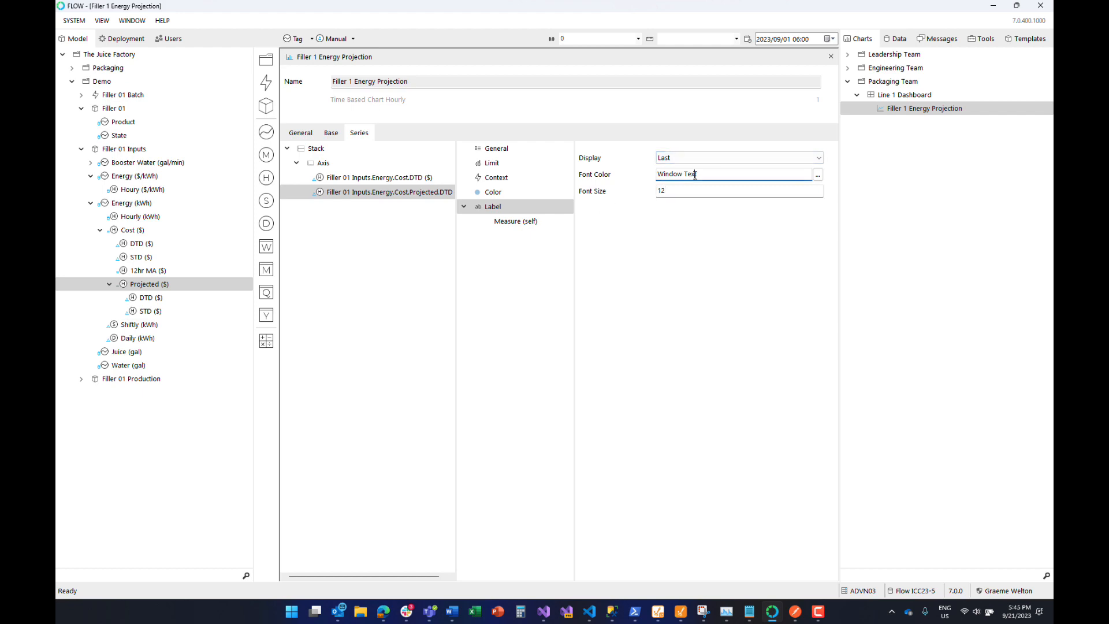
# Step: Switch to the browser and reload the Filler 1 Energy Usage chart to check the projected series, returning to Flow
pyautogui.hotkey('alt', 'Tab')
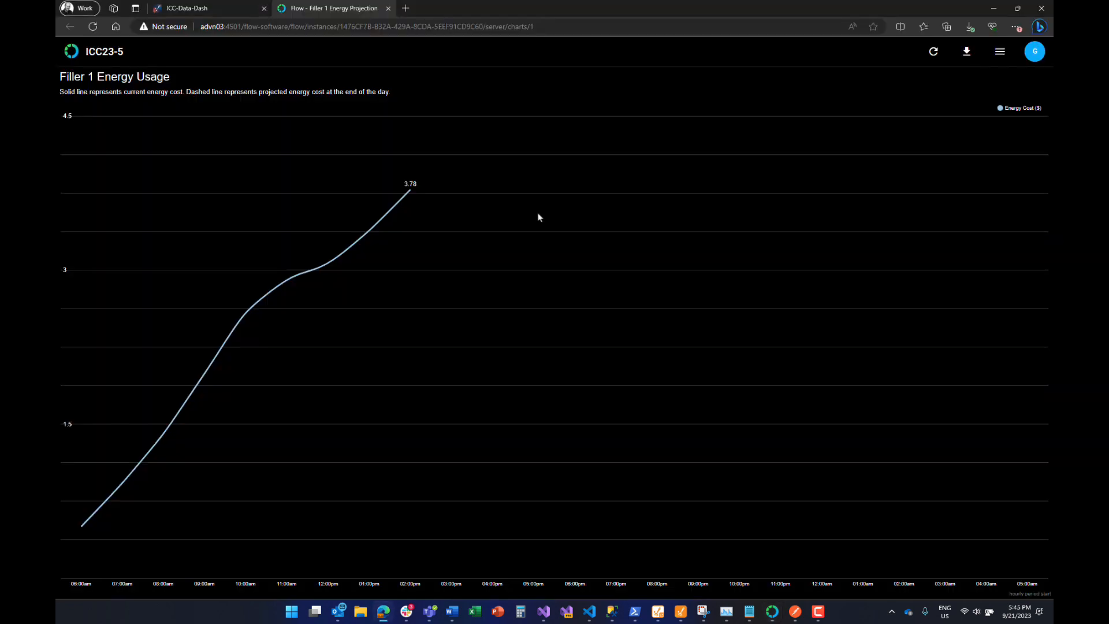
pyautogui.press('F5')
pyautogui.hotkey('alt', 'Tab')
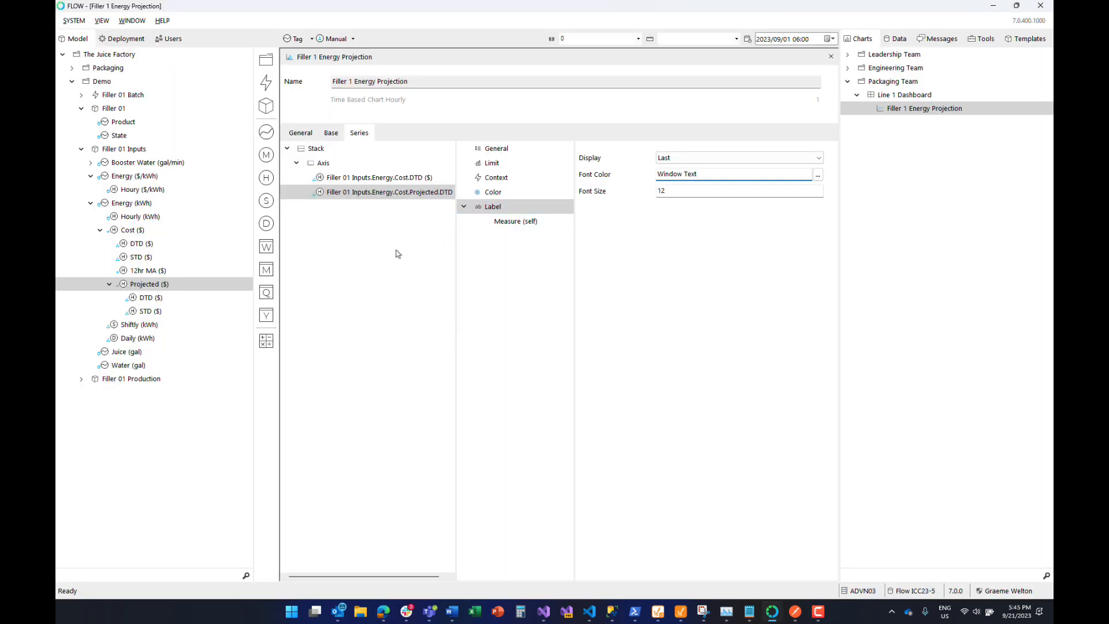
# Step: Set the Projected DTD ($) measure's projection to 24 hours and redeploy it, closing its editor
pyautogui.click(150, 299)
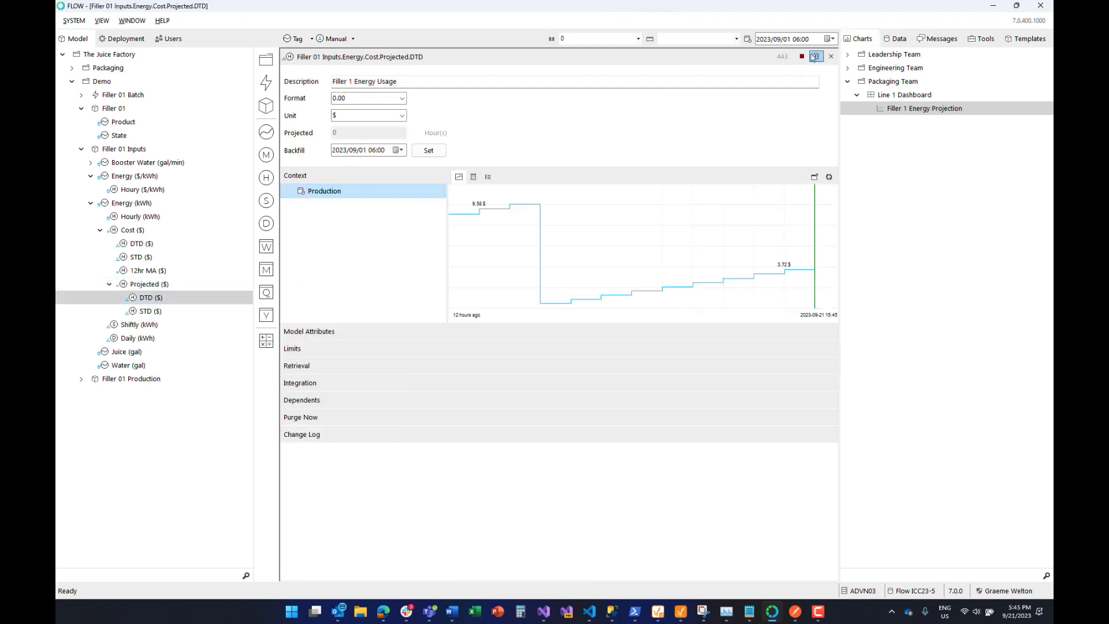
pyautogui.click(814, 57)
pyautogui.click(338, 132)
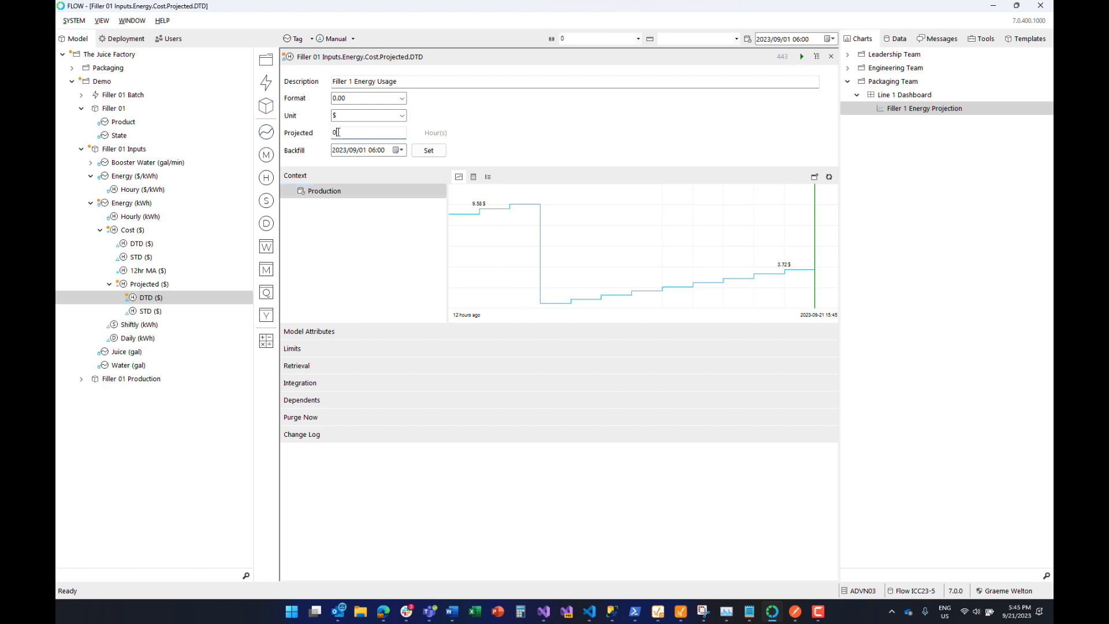
pyautogui.press('BackSpace')
pyautogui.write('24')
pyautogui.click(801, 57)
pyautogui.click(831, 57)
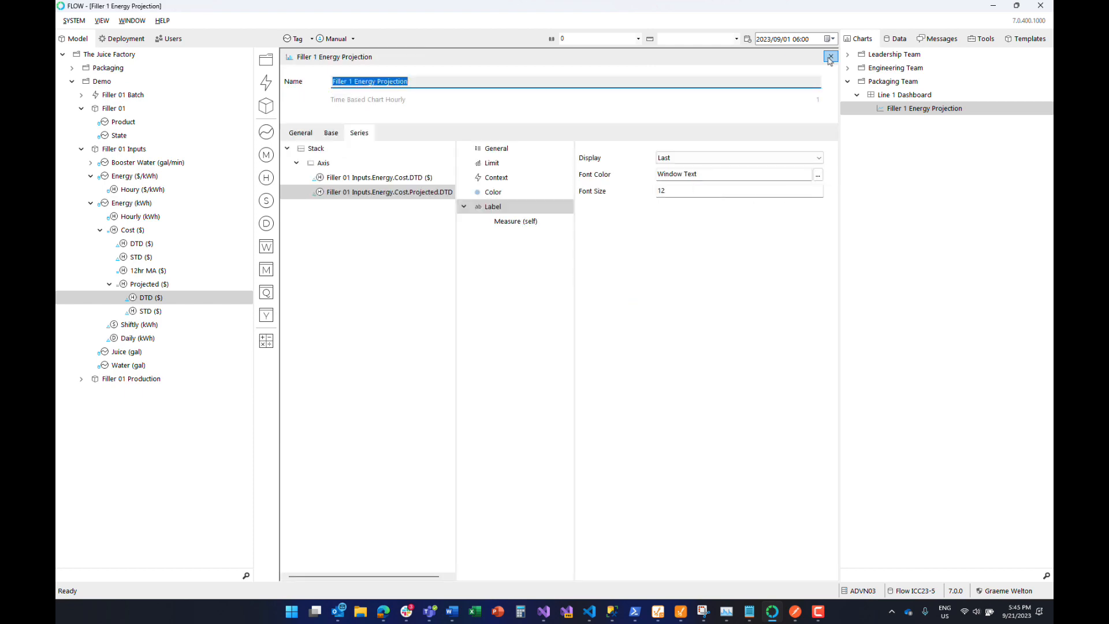
# Step: Switch to the browser and refresh the energy usage chart to examine the projection through the end of the day
pyautogui.hotkey('alt', 'Tab')
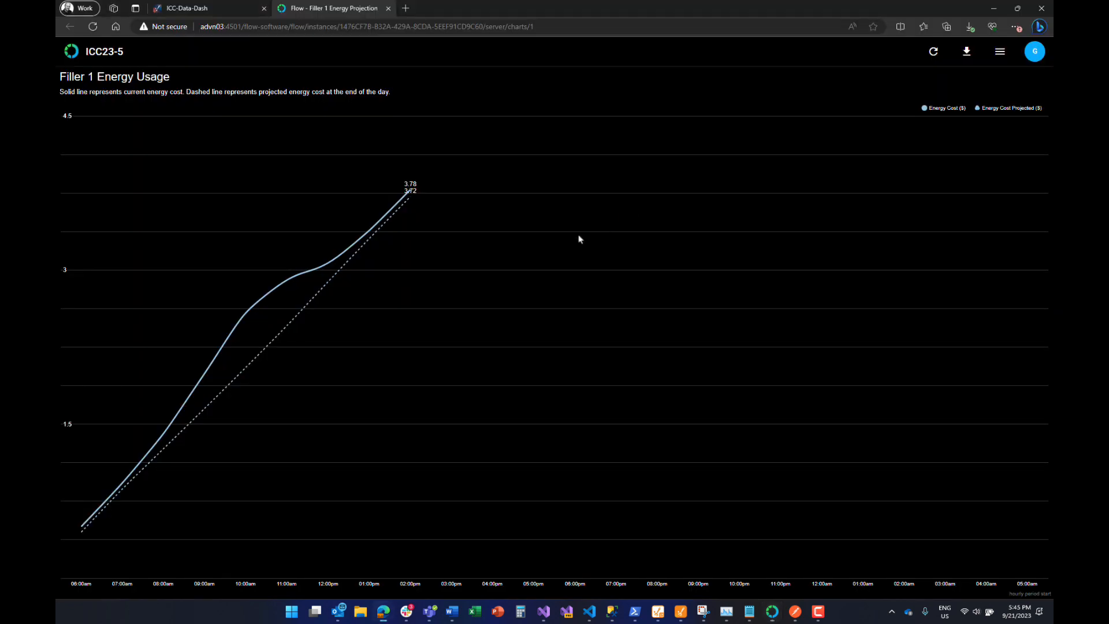
pyautogui.press('F5')
pyautogui.click(933, 52)
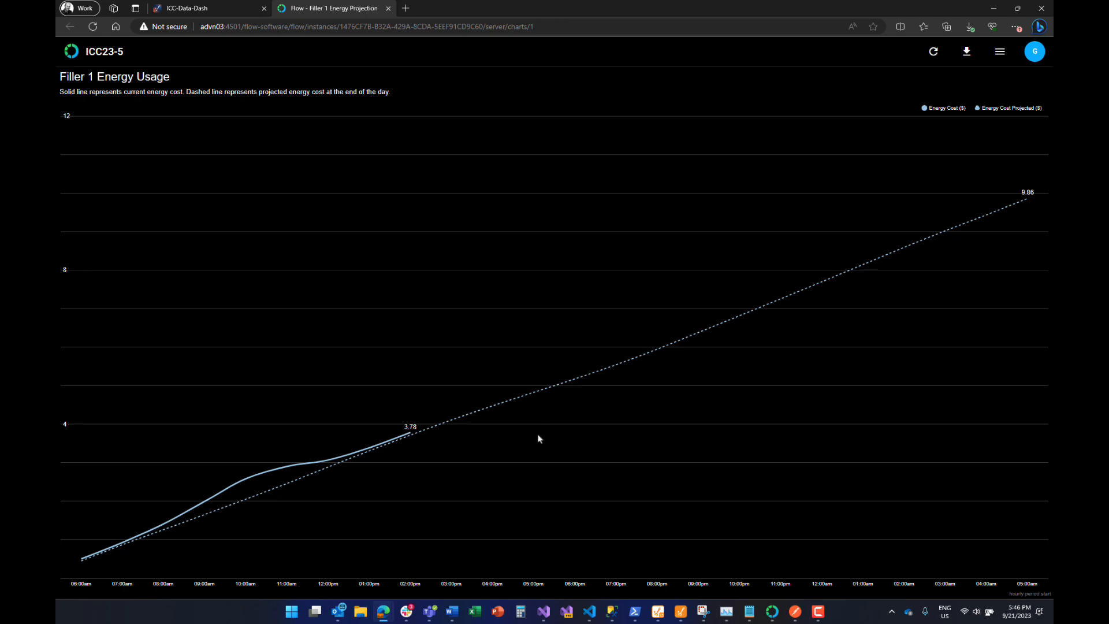
# Step: Switch to Flow and apply a Linear regression to the Filler 01 Inputs.Energy.Cost.DTD ($) series
pyautogui.hotkey('alt', 'Tab')
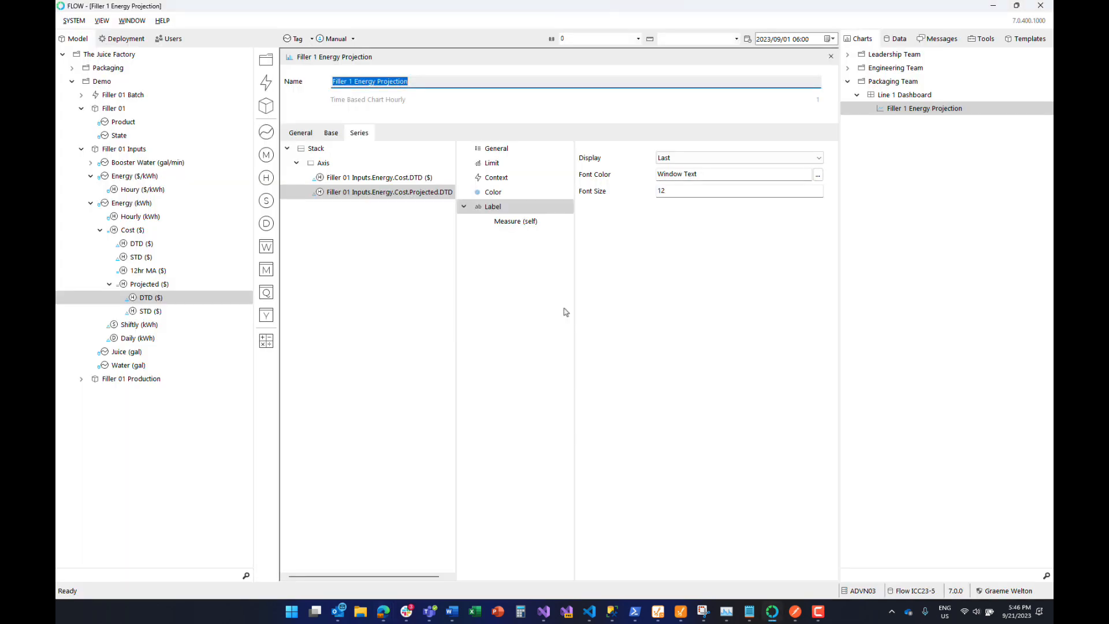
pyautogui.click(413, 178)
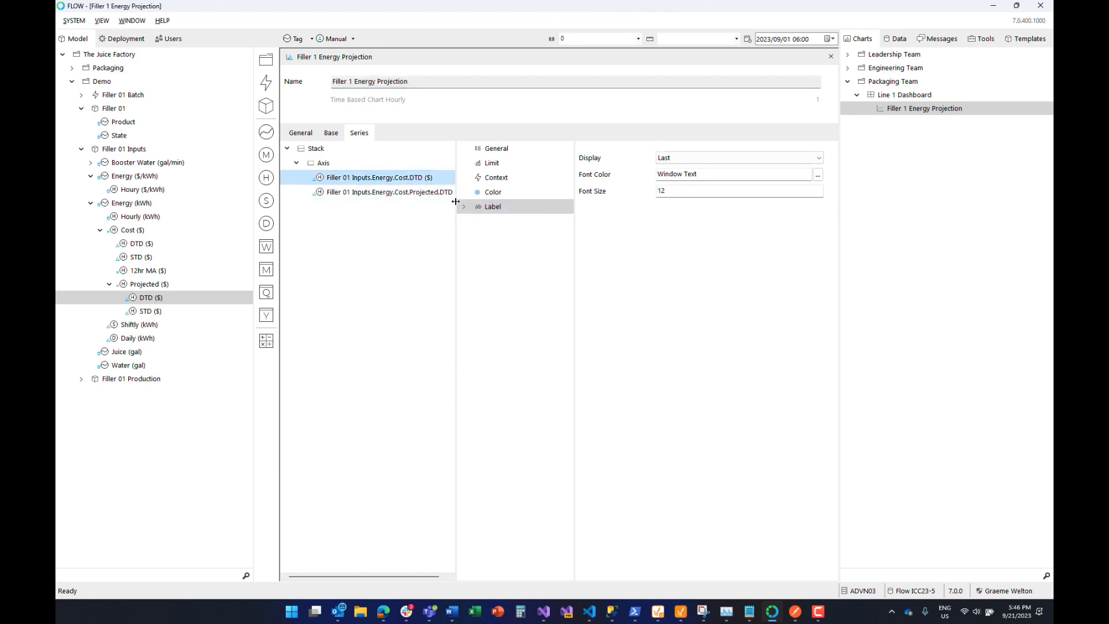
pyautogui.click(509, 149)
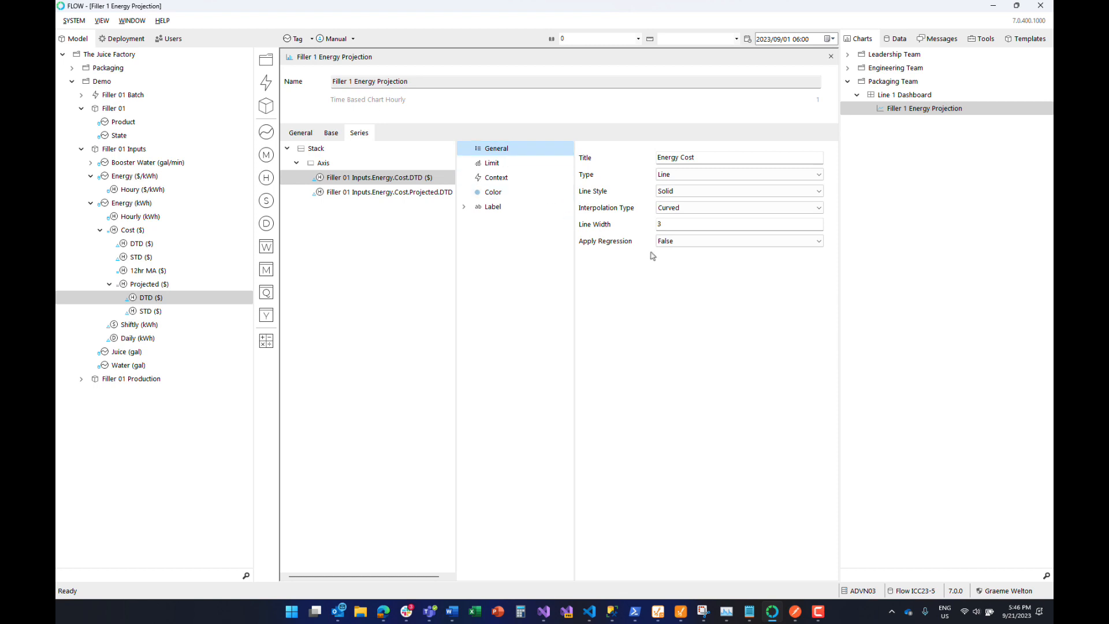
pyautogui.click(670, 242)
pyautogui.click(673, 256)
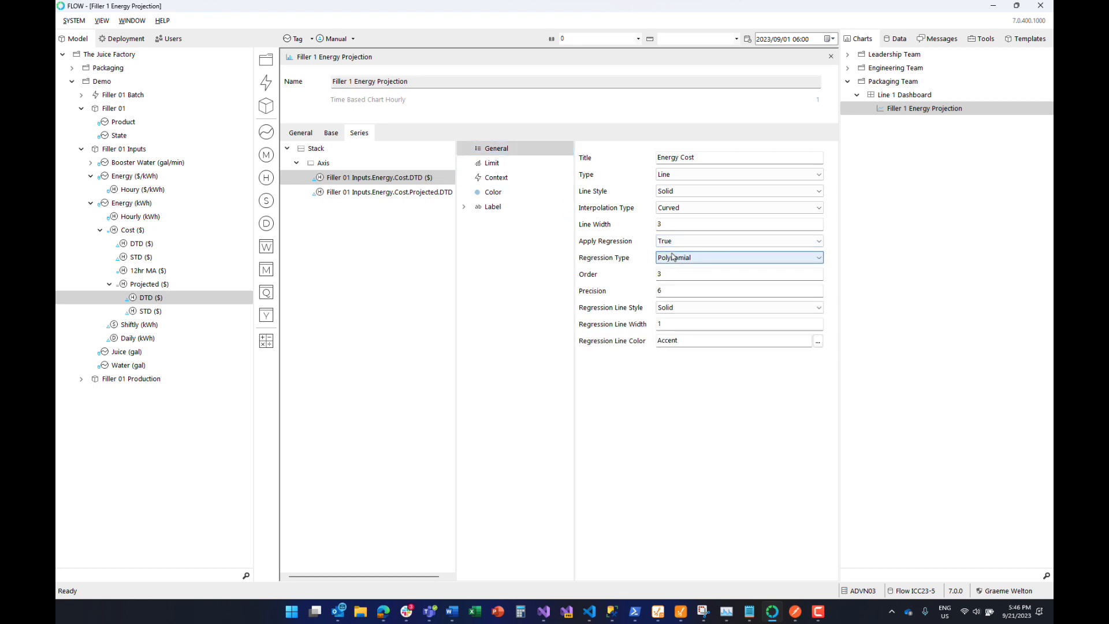
pyautogui.click(675, 258)
pyautogui.click(680, 271)
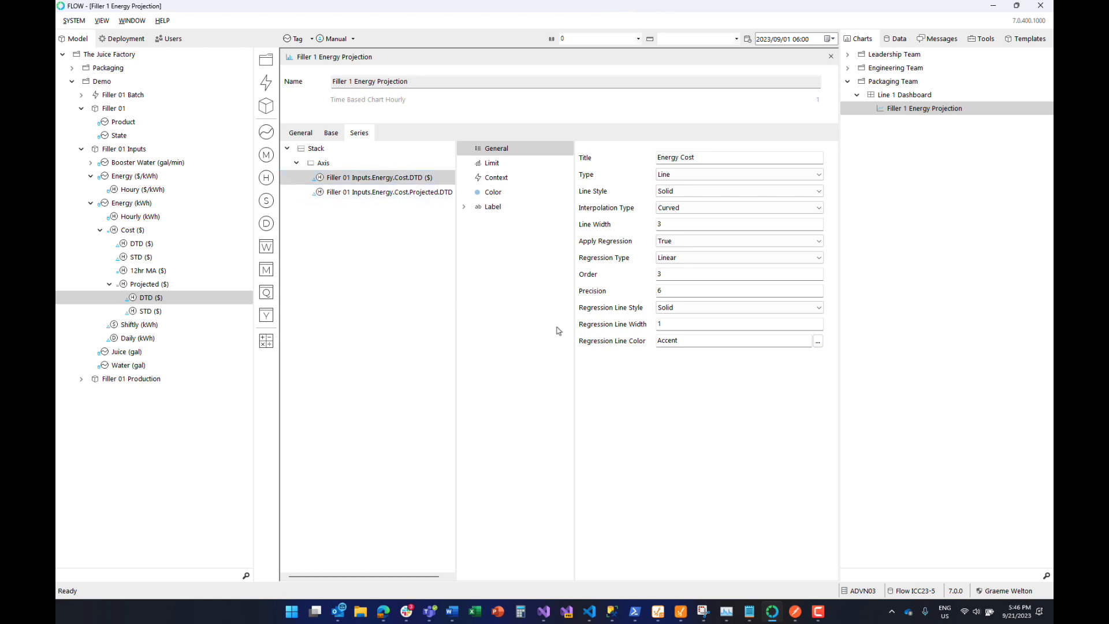
# Step: Set the regression line style to Dot and reload the Filler 1 Energy Usage chart in the browser
pyautogui.click(679, 309)
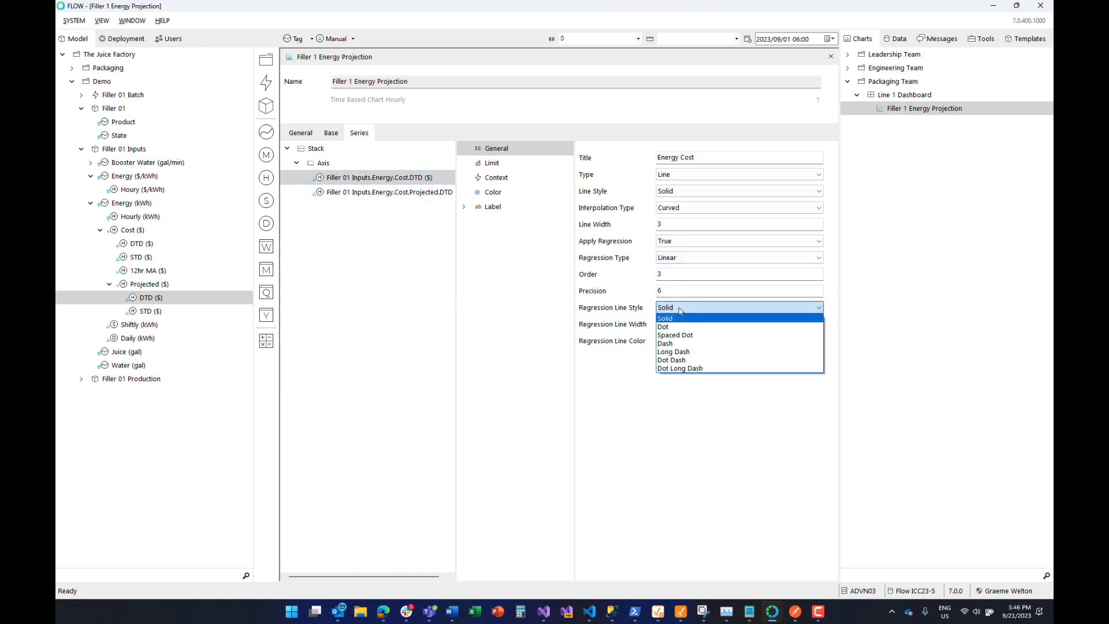
pyautogui.click(682, 328)
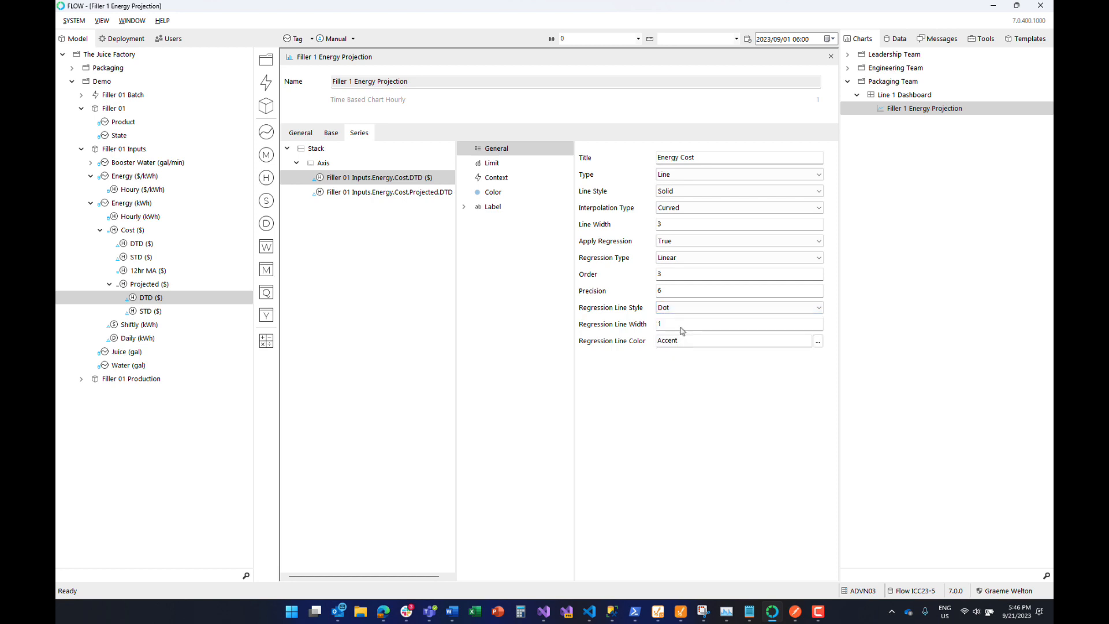
pyautogui.click(354, 316)
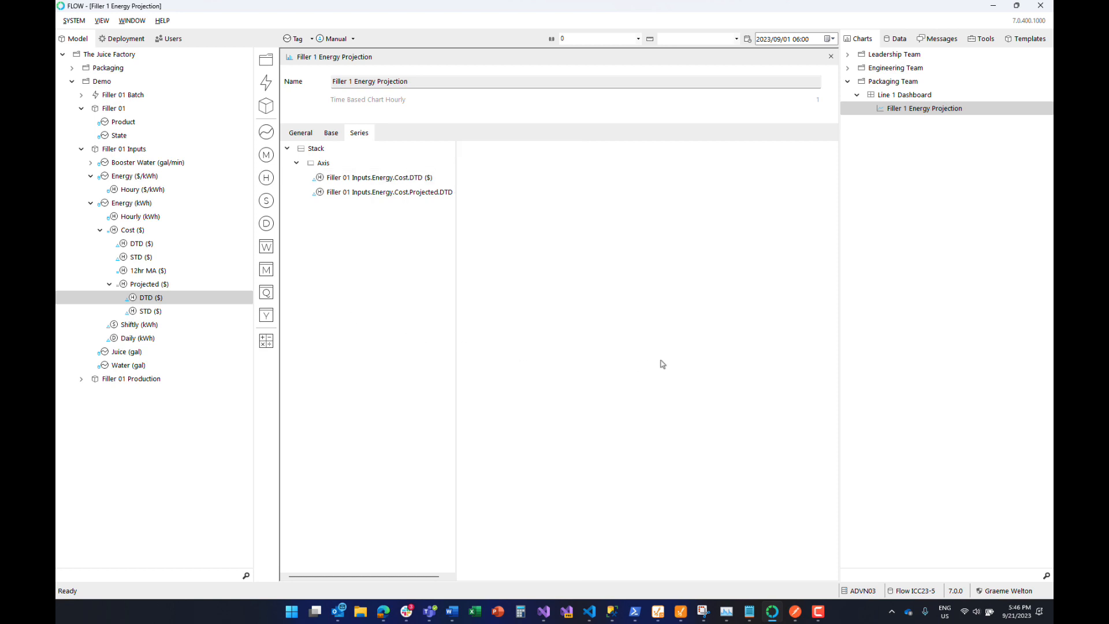
pyautogui.hotkey('alt', 'Tab')
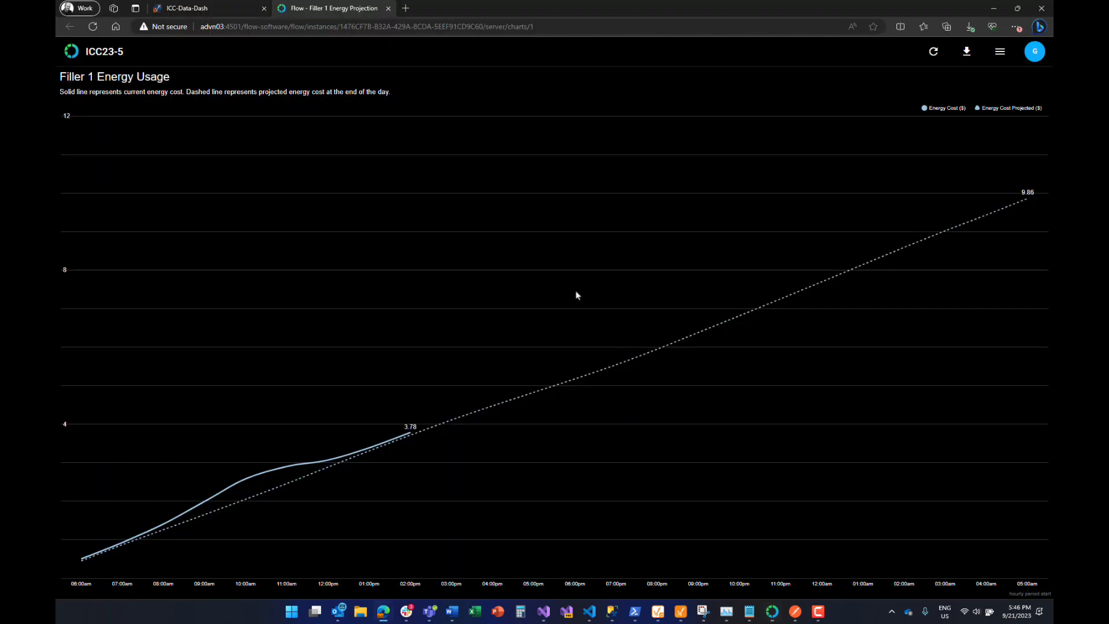
pyautogui.press('F5')
# Step: Return to Flow, close the chart editor, and rearrange the model tree by collapsing Filler 01 and Filler 01 Inputs and expanding Packaging
pyautogui.click(772, 611)
pyautogui.click(831, 56)
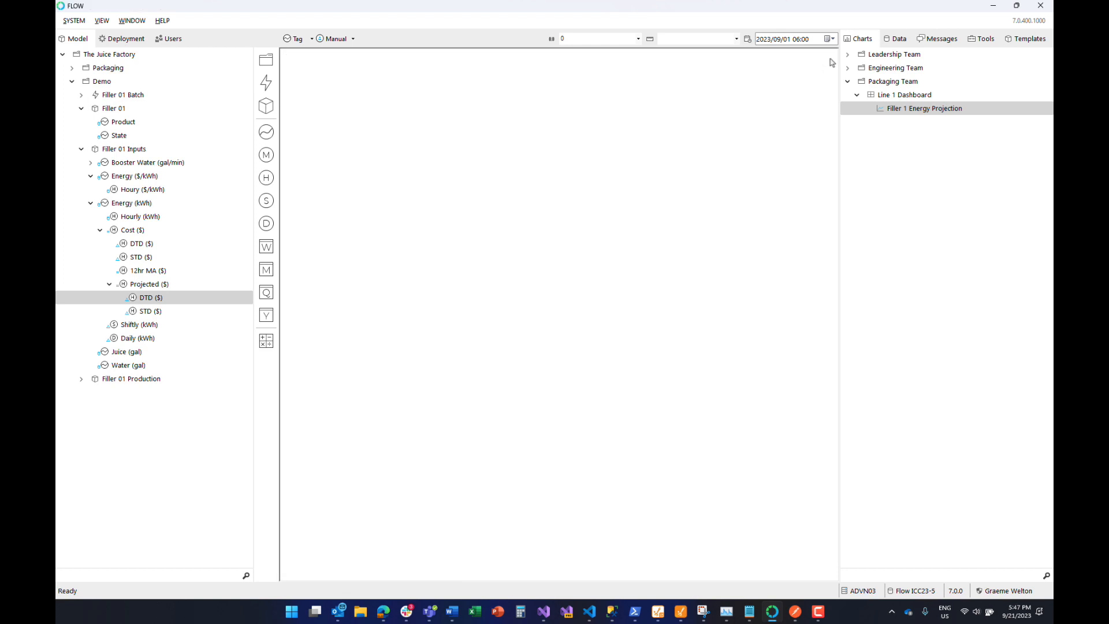
pyautogui.click(81, 108)
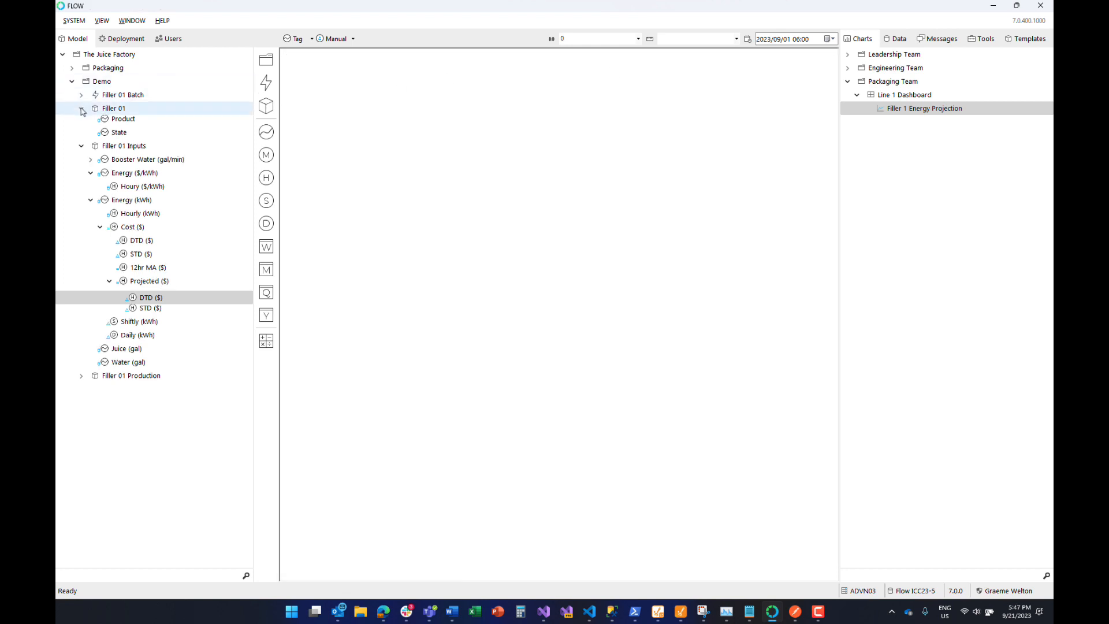
pyautogui.click(82, 122)
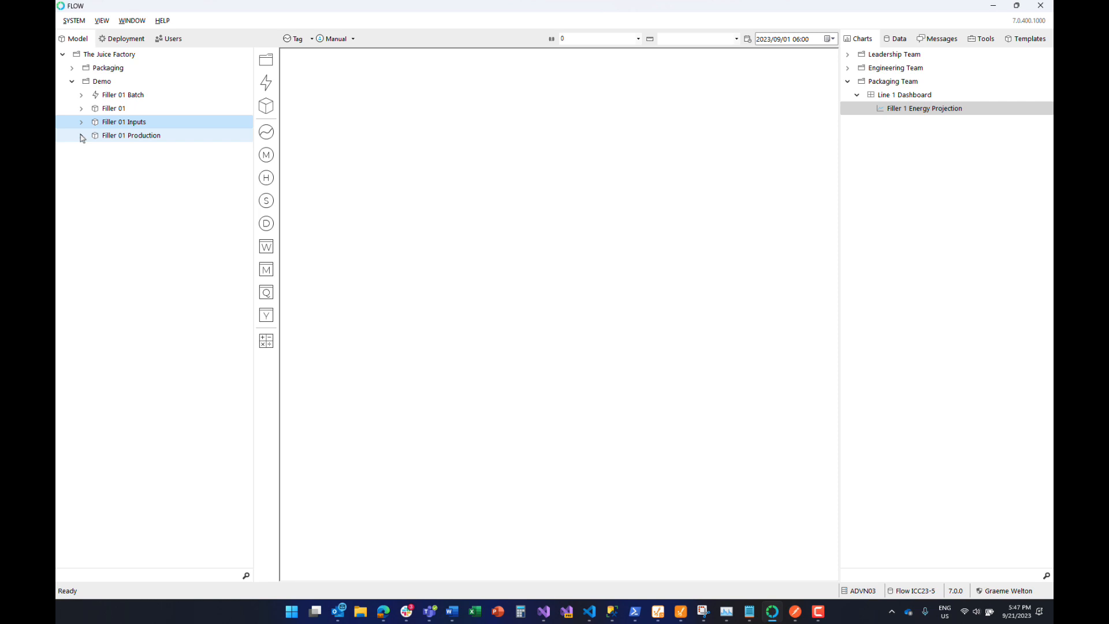
pyautogui.click(72, 68)
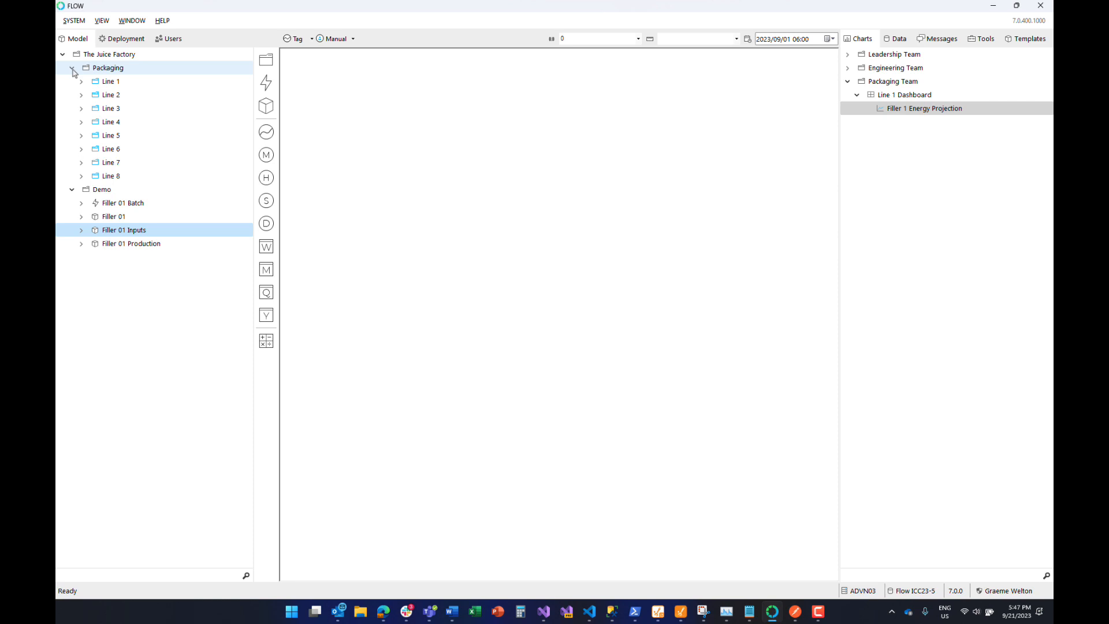
# Step: Open the documentation page of the Flow API under the deployed Flow Server in the browser
pyautogui.click(122, 39)
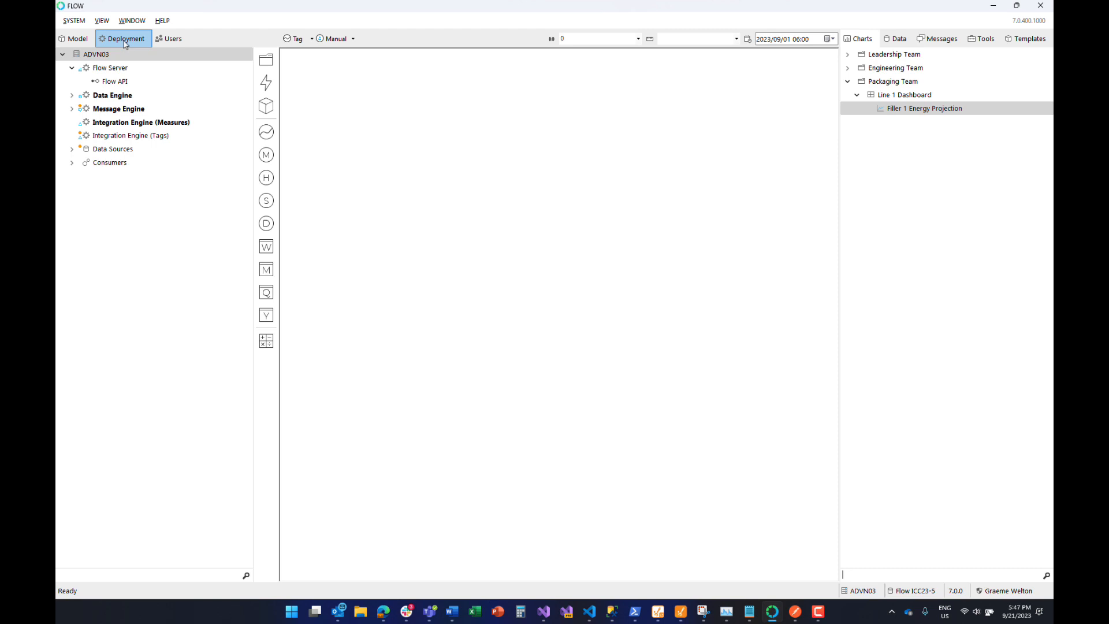
pyautogui.rightClick(105, 85)
pyautogui.moveTo(173, 88)
pyautogui.click(221, 93)
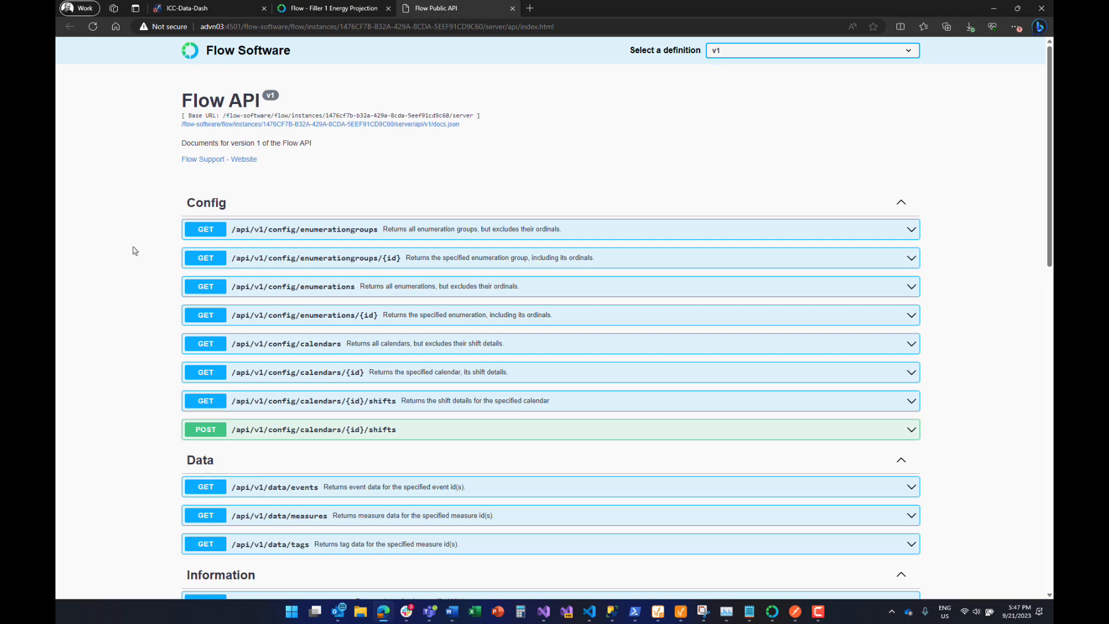
# Step: Examine the Flow API's Config, Data, Information, Model and Search endpoints
pyautogui.scroll(-7, 134, 249)
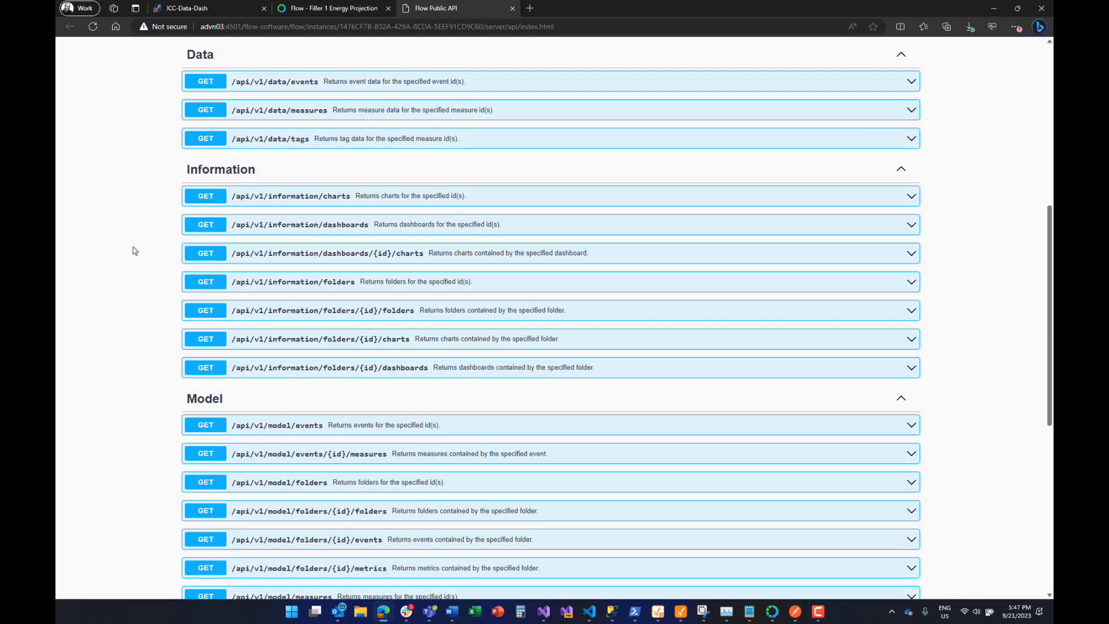
pyautogui.scroll(-7, 133, 247)
pyautogui.scroll(5, 133, 247)
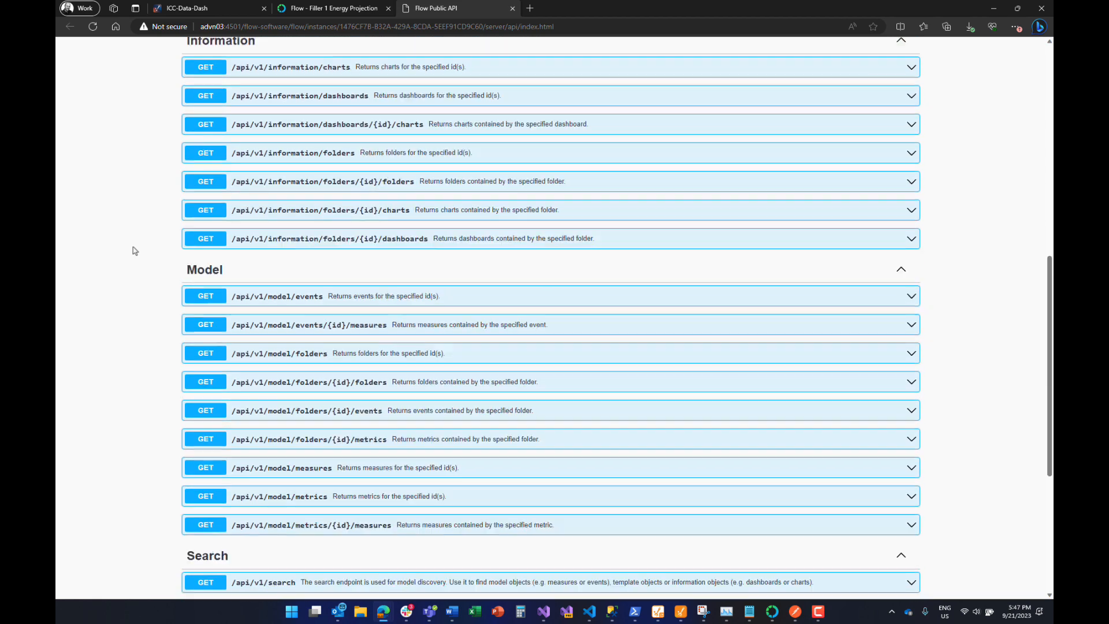
pyautogui.scroll(1, 133, 247)
pyautogui.scroll(-2, 133, 247)
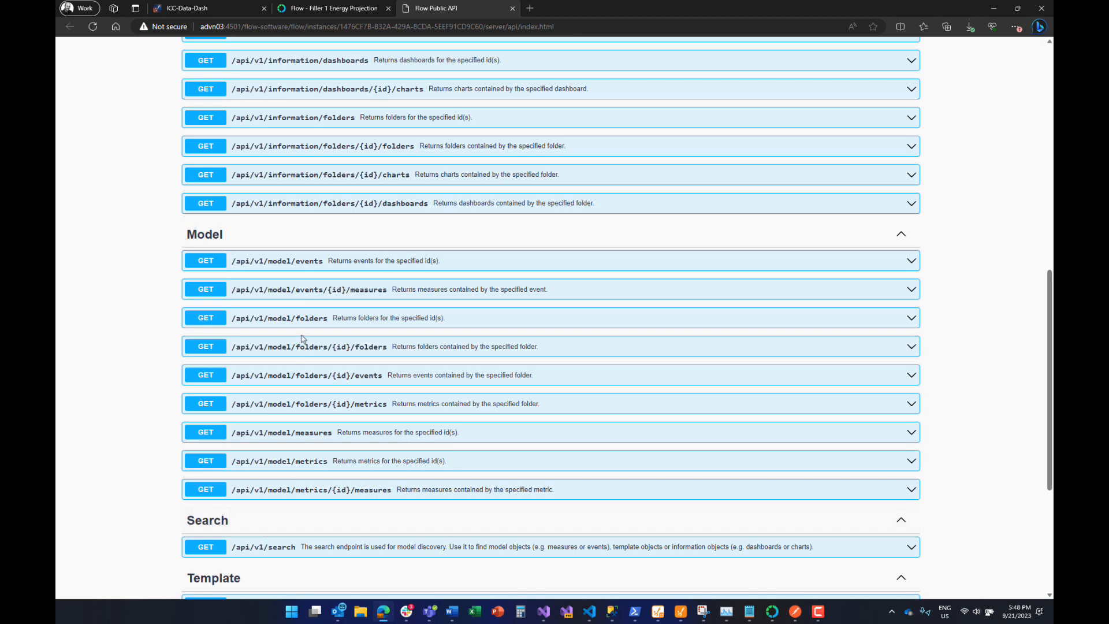
pyautogui.scroll(5, 302, 339)
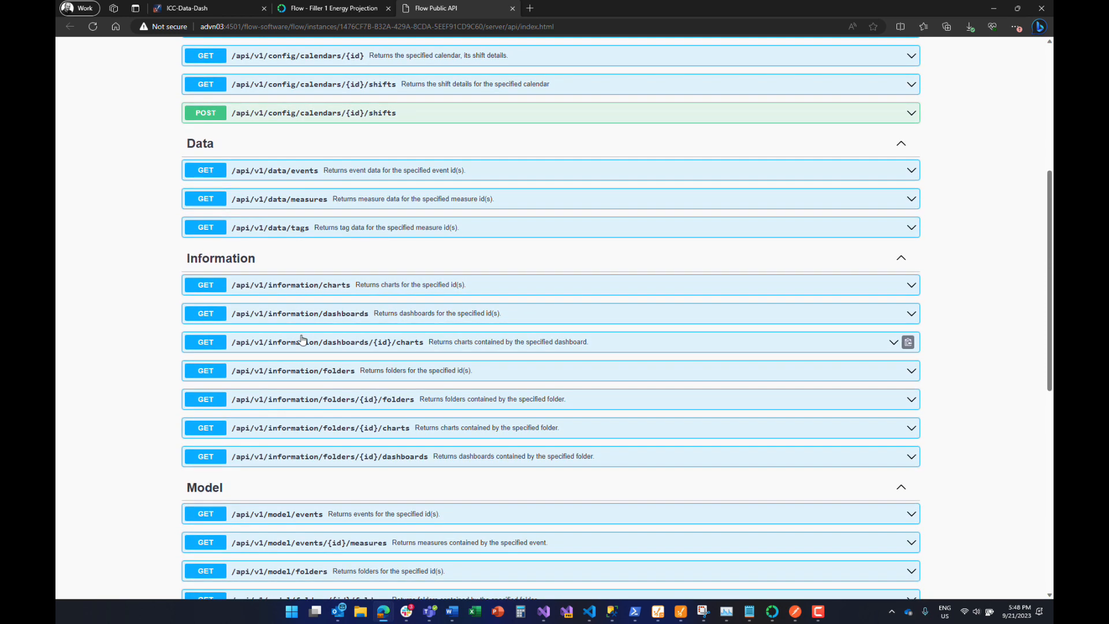
pyautogui.scroll(3, 300, 347)
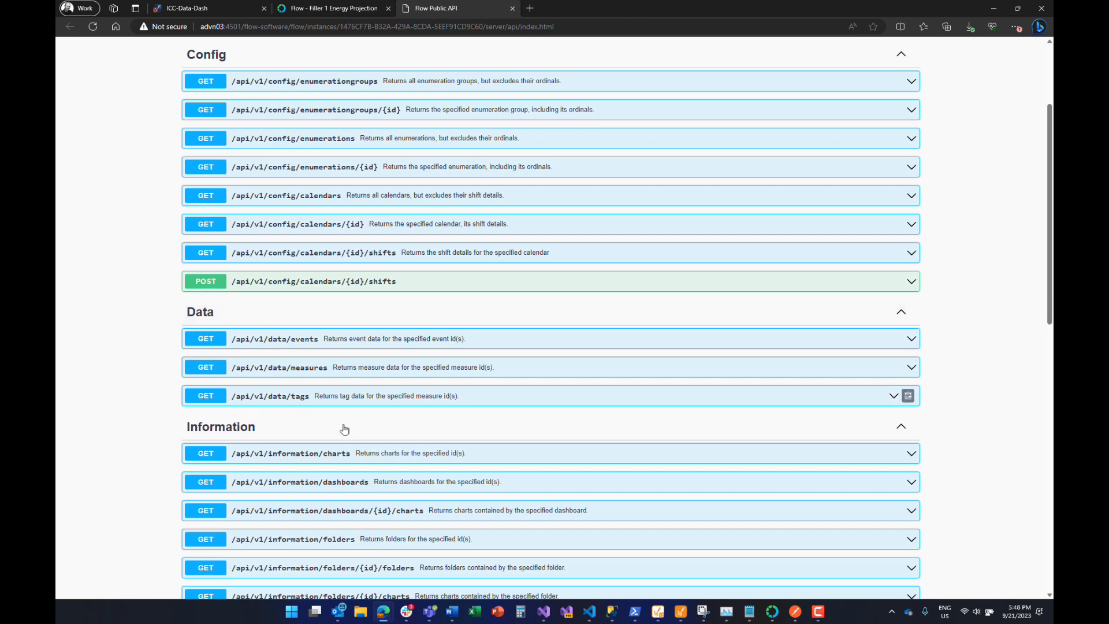
# Step: Switch to Postman to view the Data (template) request's response, returning to the start of the Flow API documentation in the browser
pyautogui.click(795, 611)
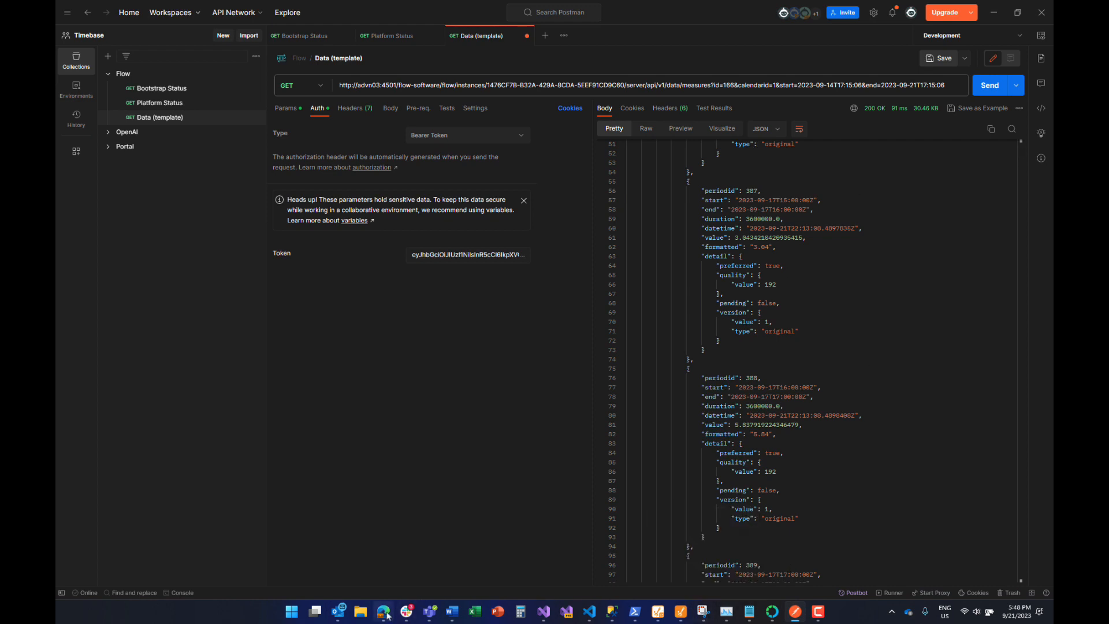
pyautogui.moveTo(385, 614)
pyautogui.click(518, 520)
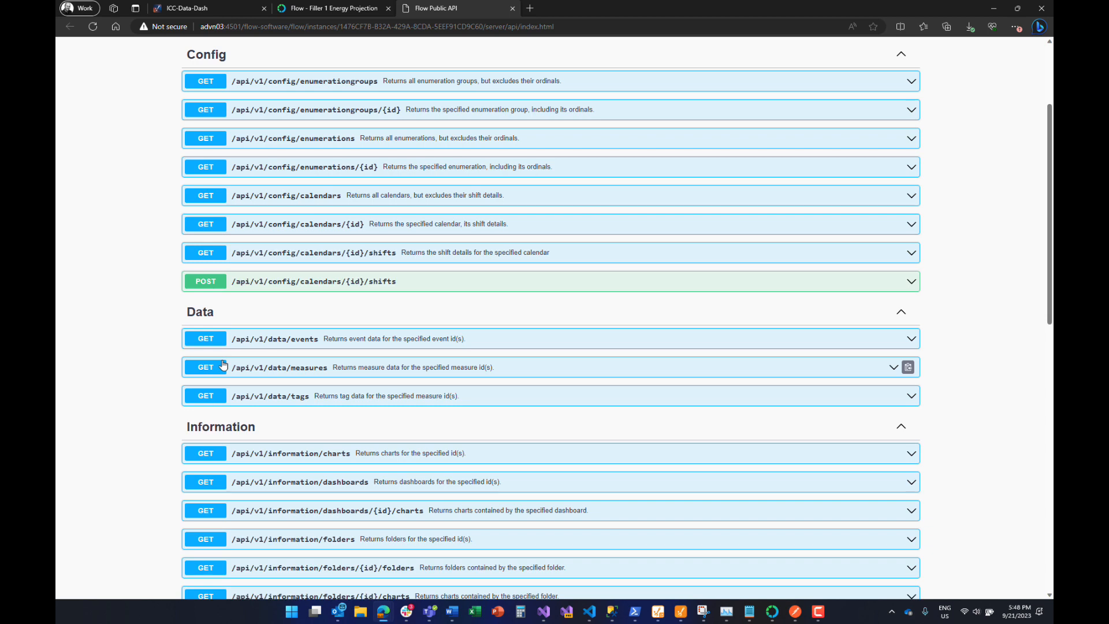
pyautogui.scroll(3, 224, 365)
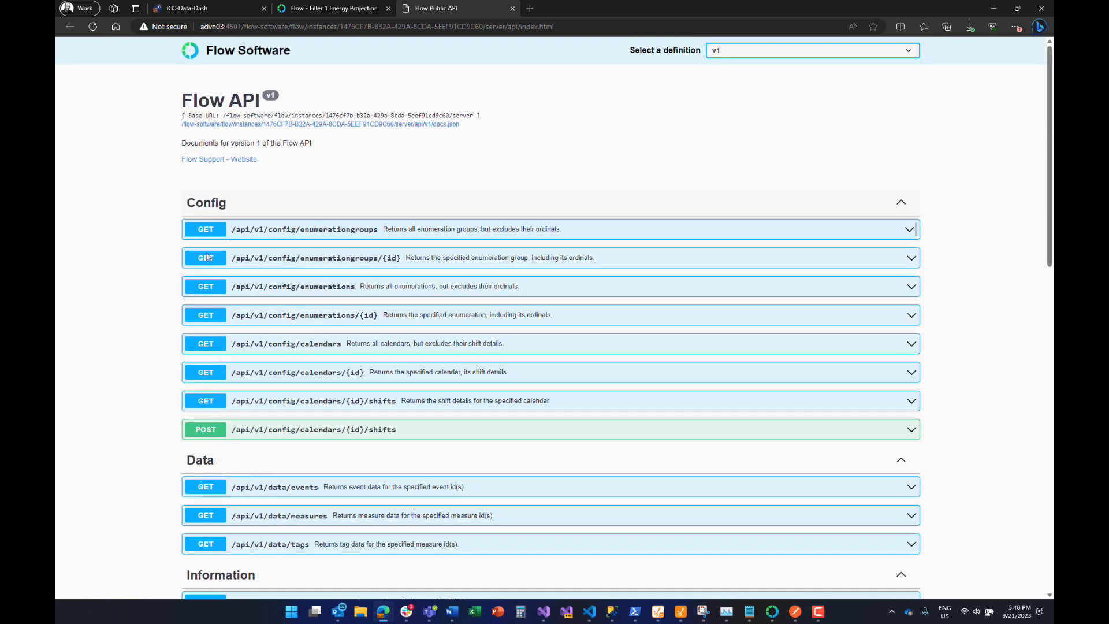